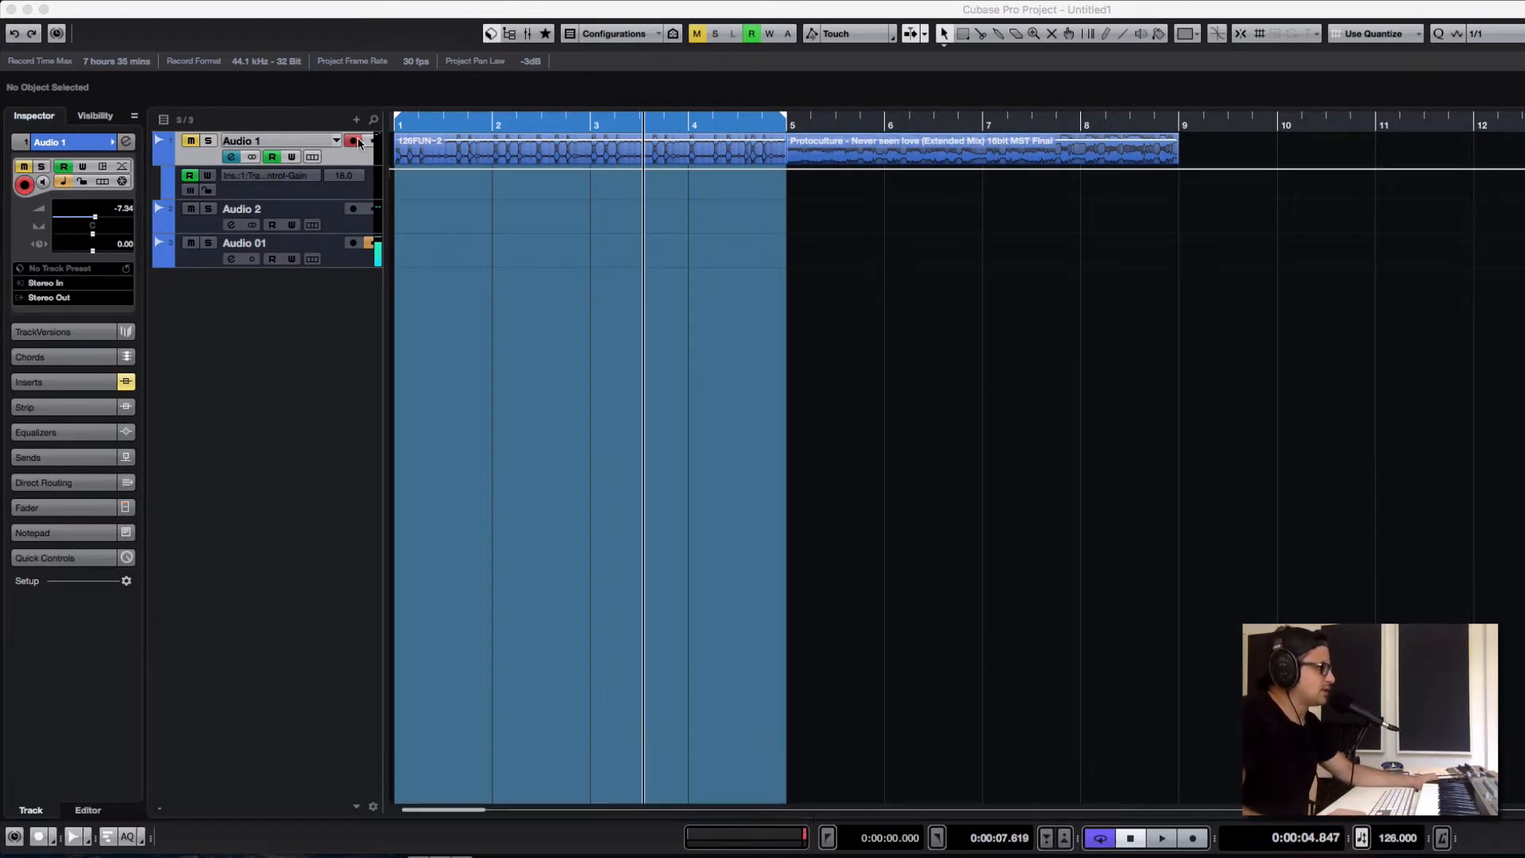
# Step: Open the channel settings of the Audio 1 track and place the window clear of the track list
pyautogui.click(226, 157)
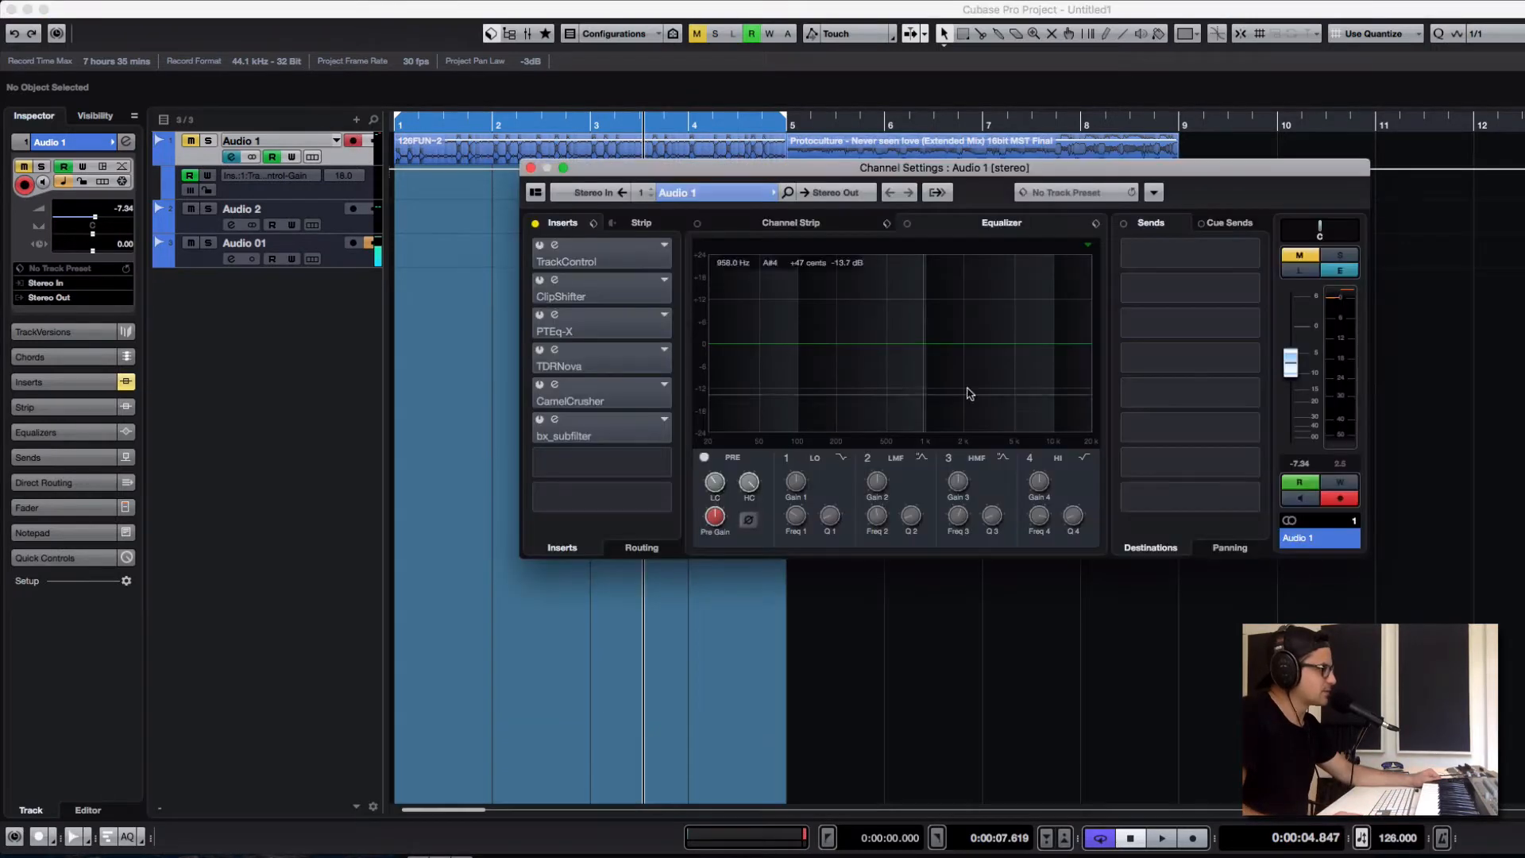
pyautogui.moveTo(642, 178); pyautogui.dragTo(815, 738)
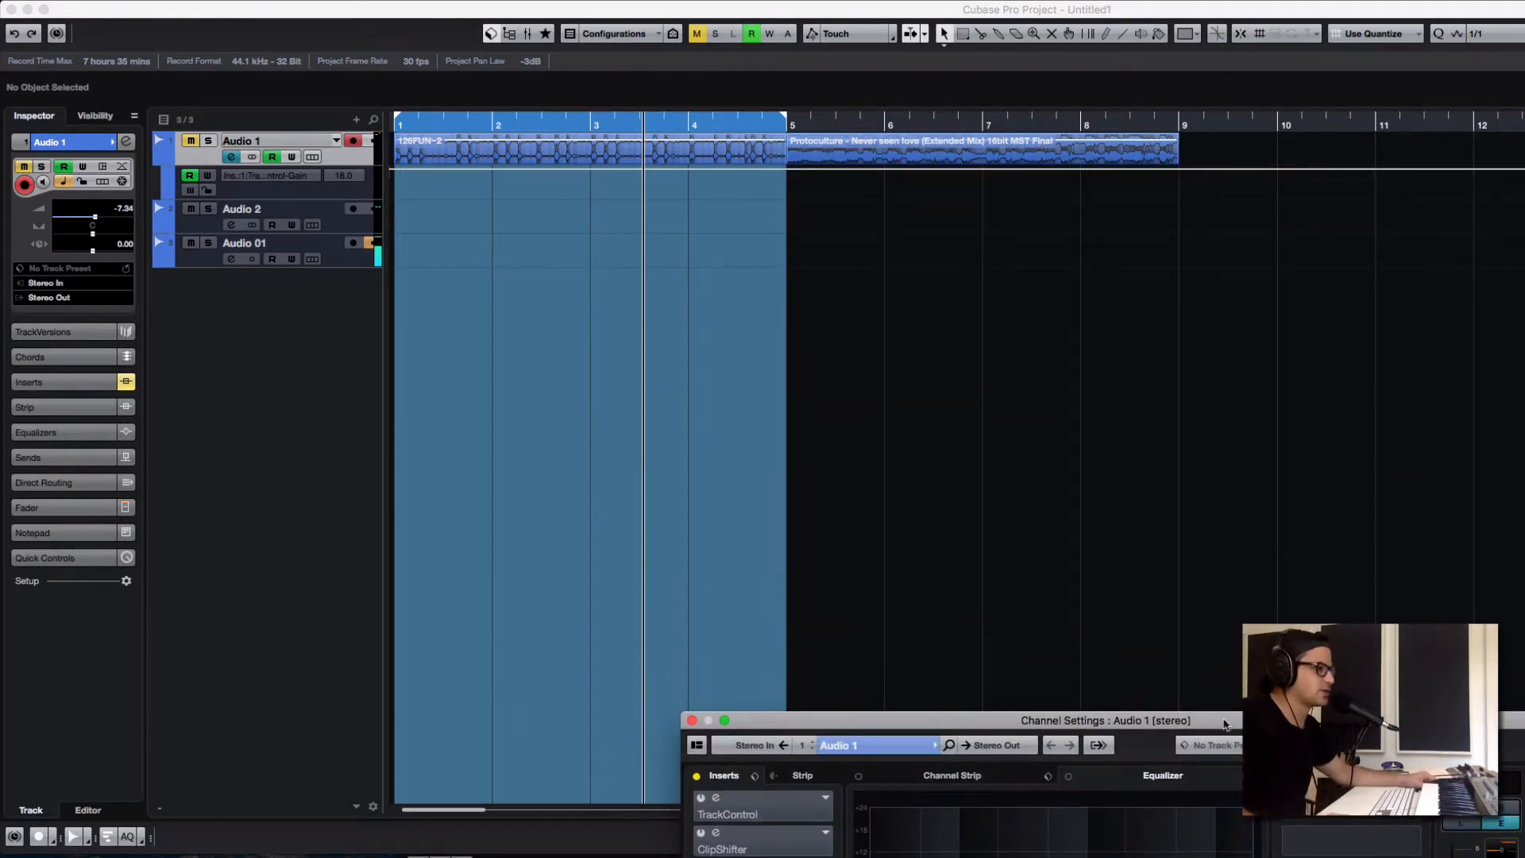
pyautogui.moveTo(1214, 727); pyautogui.dragTo(1205, 373)
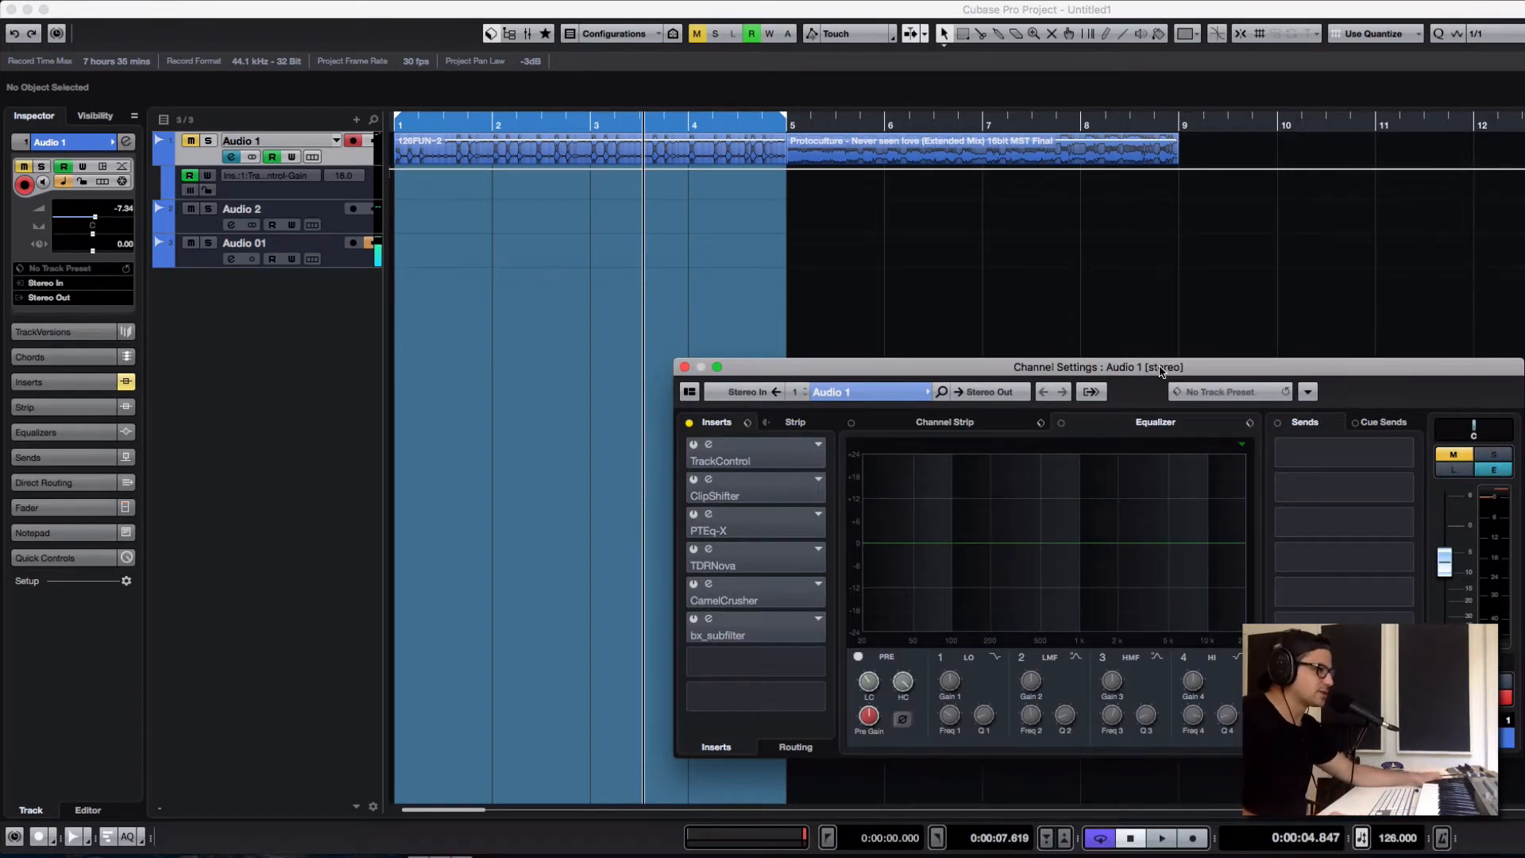
pyautogui.moveTo(1160, 371); pyautogui.dragTo(1157, 397)
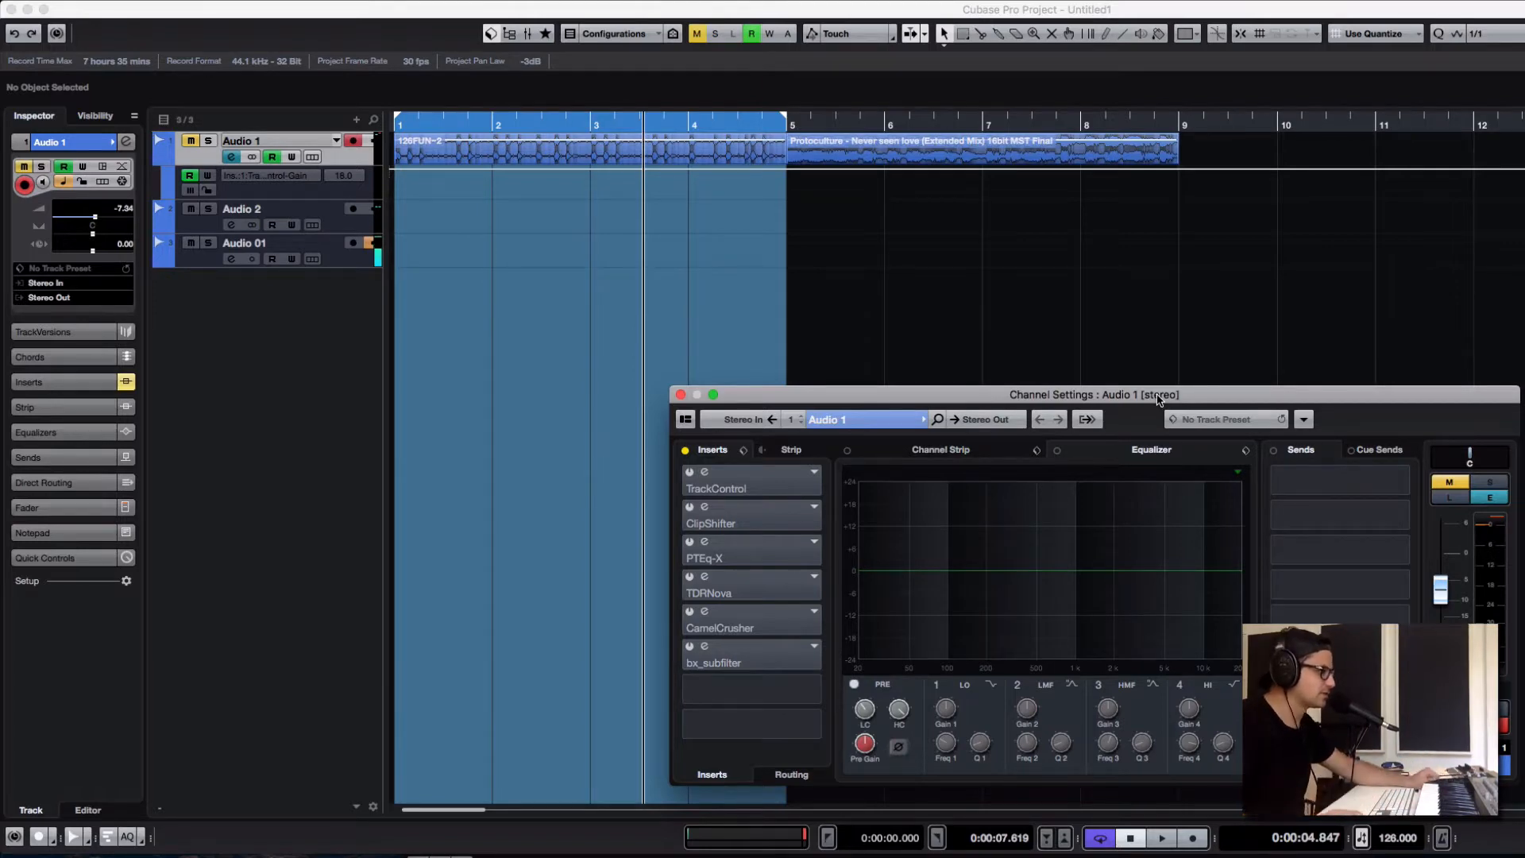
pyautogui.moveTo(1151, 399); pyautogui.dragTo(1153, 362)
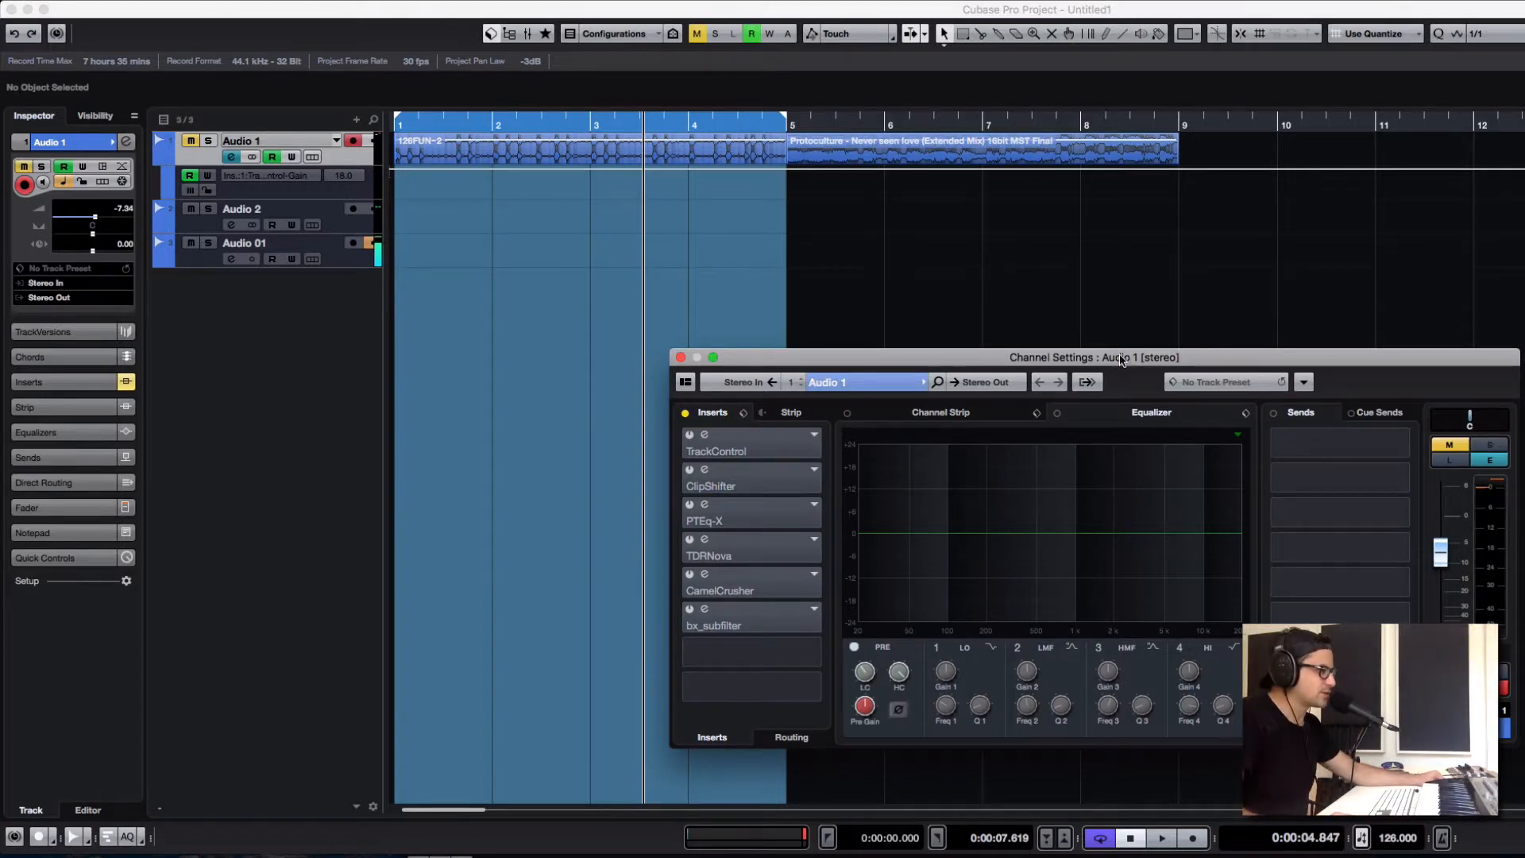
pyautogui.moveTo(1122, 360); pyautogui.dragTo(1273, 274)
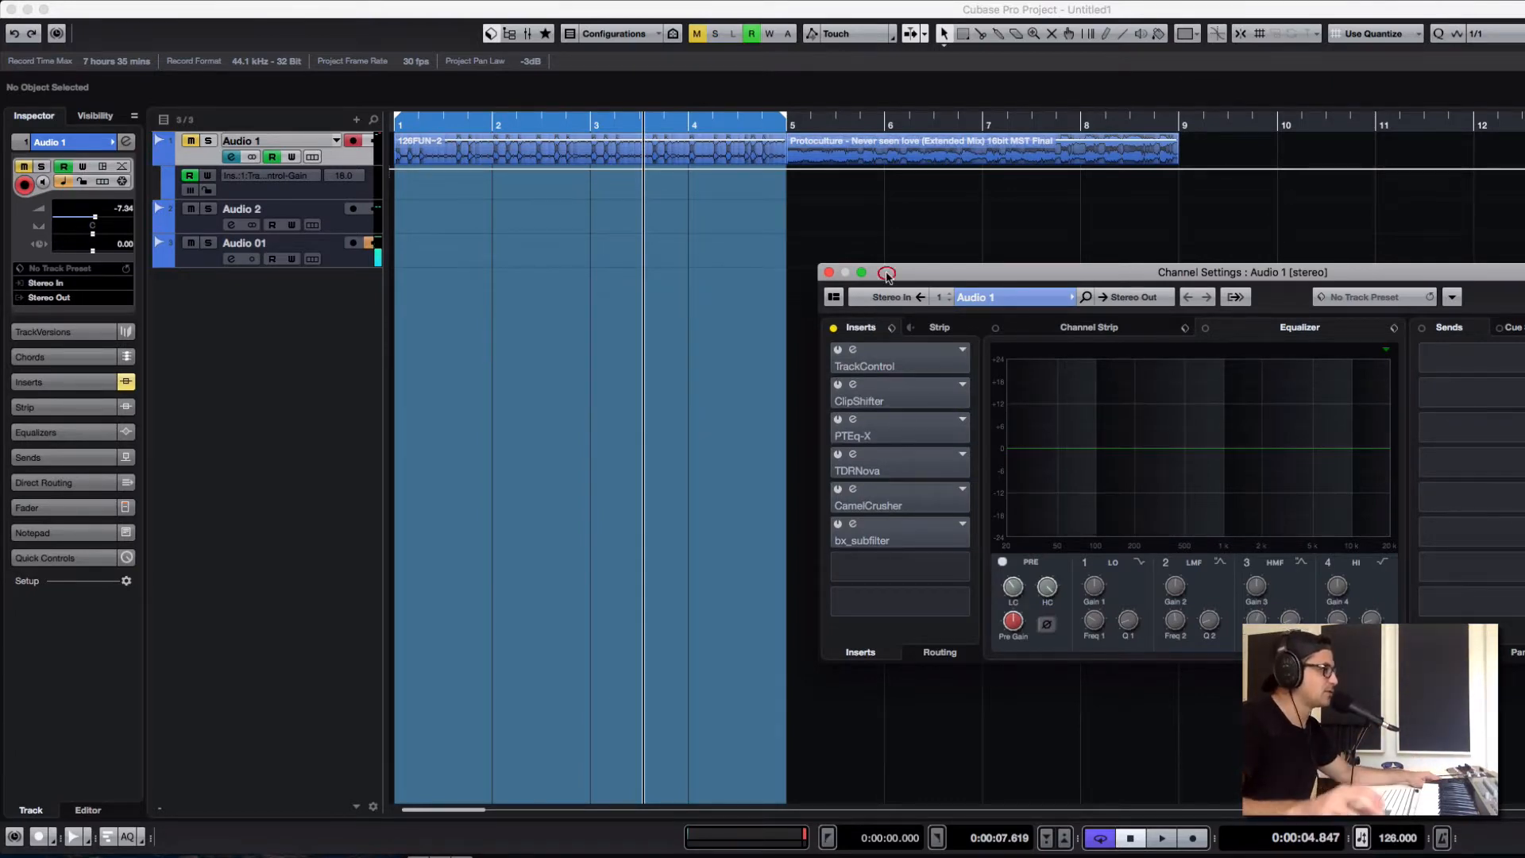
pyautogui.moveTo(887, 277); pyautogui.dragTo(781, 283)
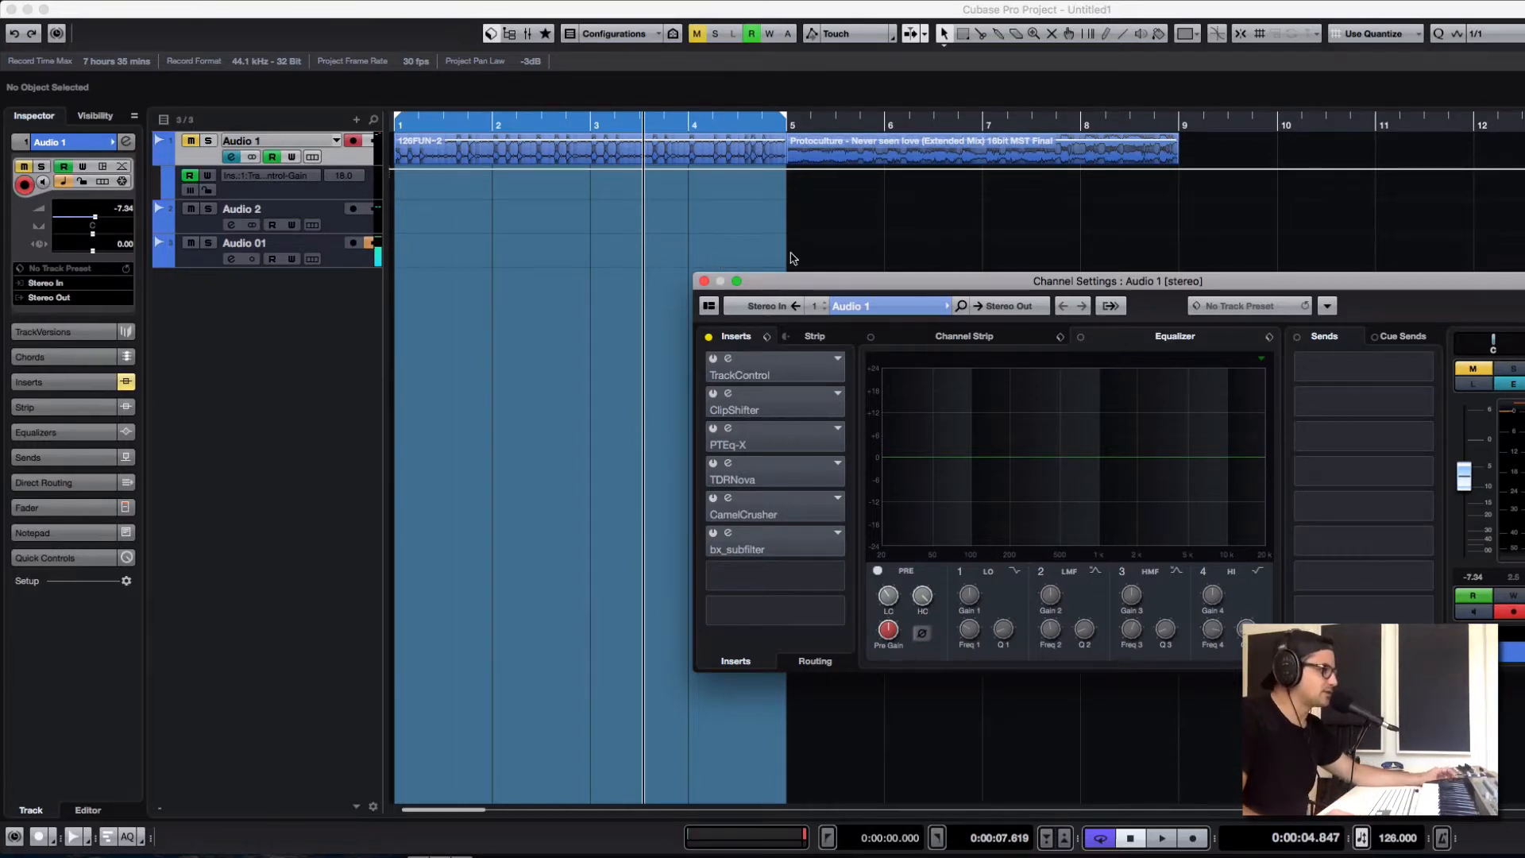
pyautogui.moveTo(795, 280); pyautogui.dragTo(565, 231)
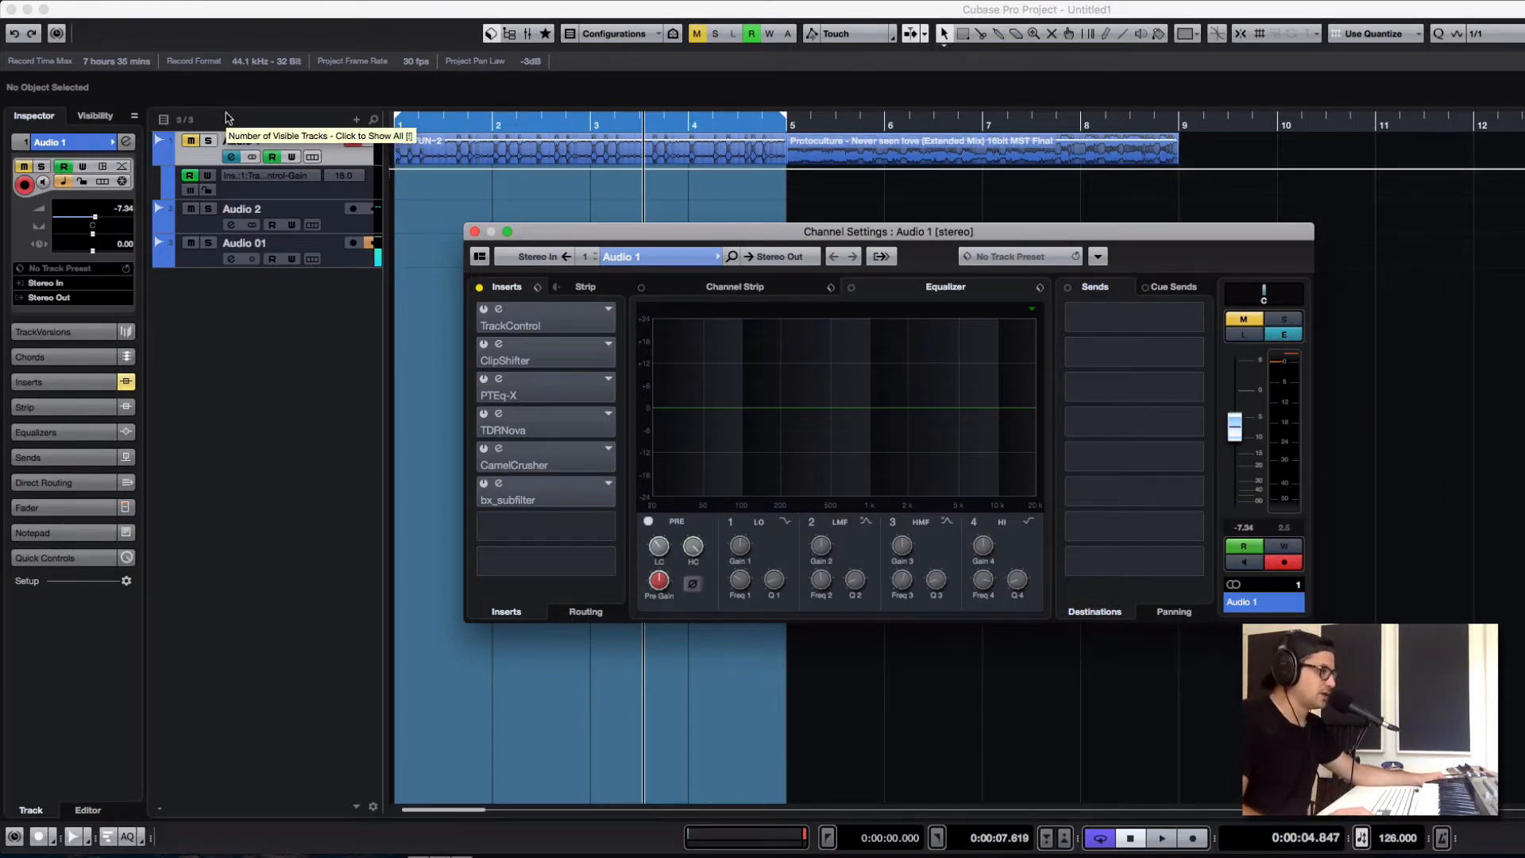
pyautogui.moveTo(690, 236); pyautogui.dragTo(977, 300)
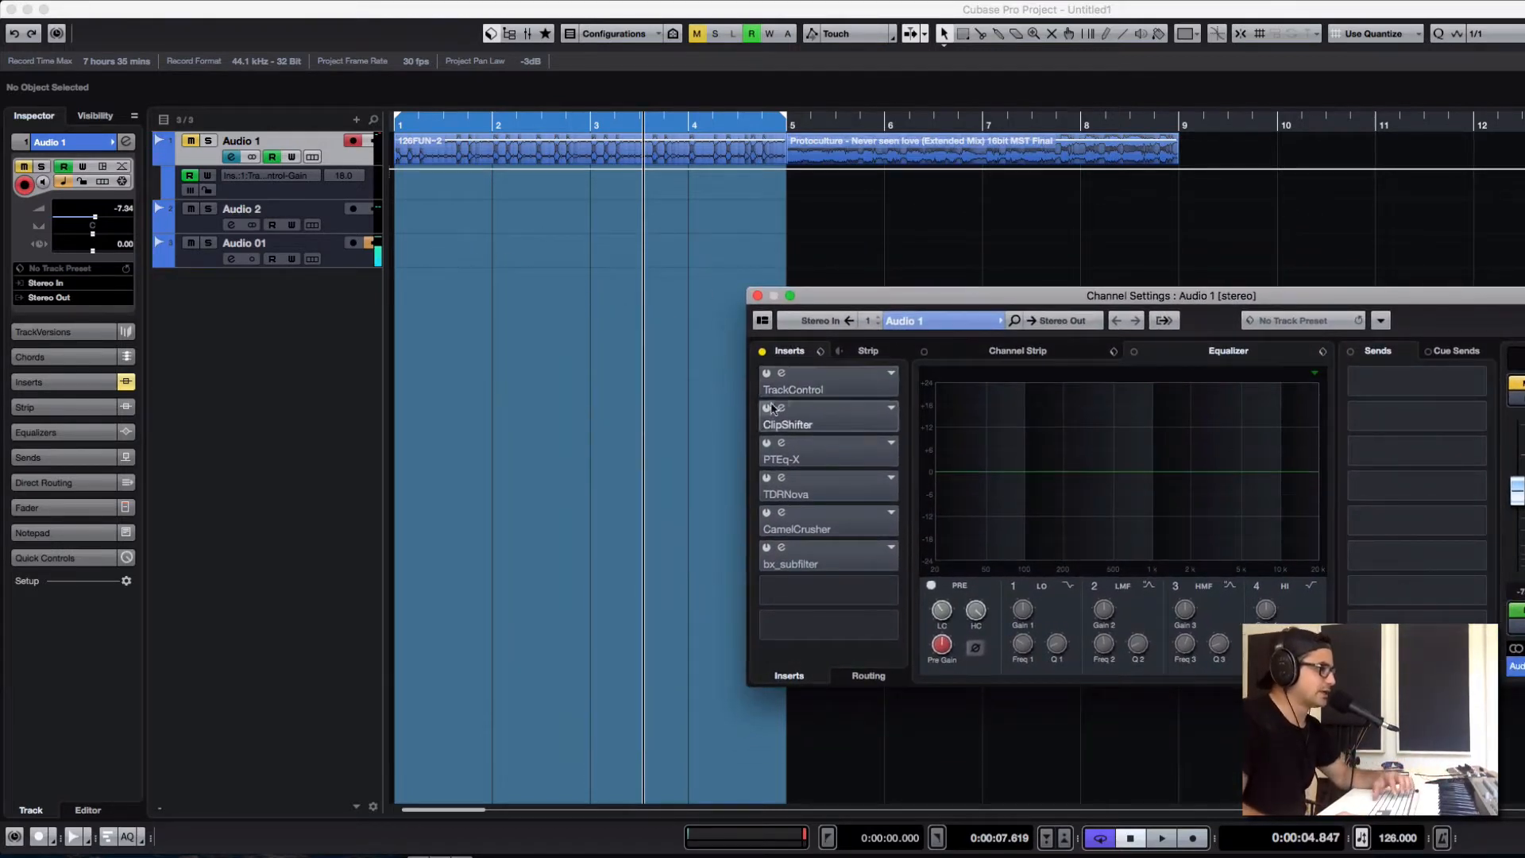
# Step: Activate the TrackControl insert on Audio 1 and open its plug-in window
pyautogui.click(769, 376)
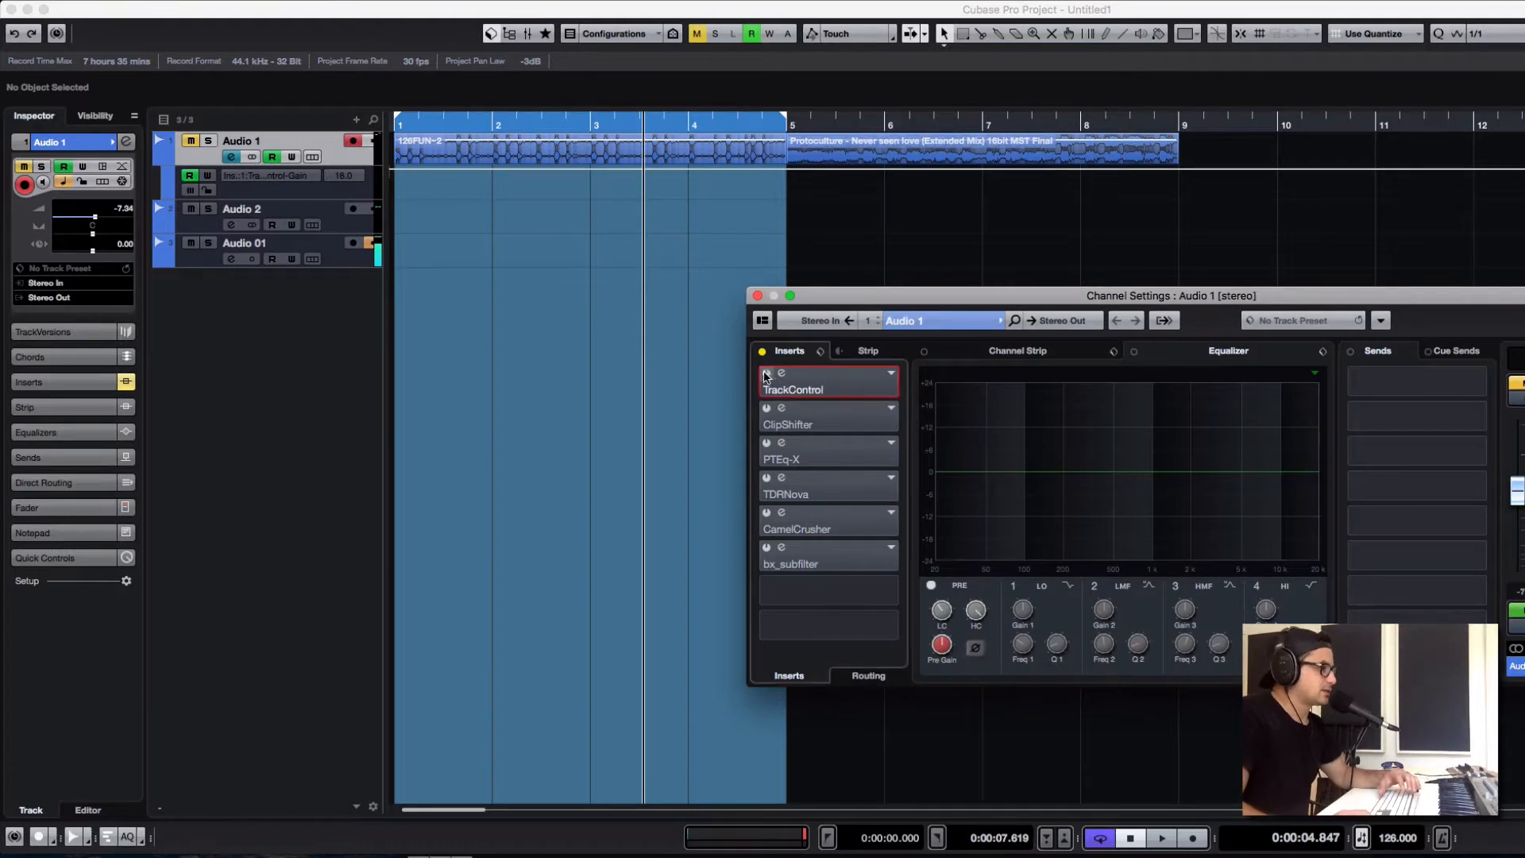
pyautogui.click(767, 376)
pyautogui.moveTo(827, 301)
pyautogui.mouseDown()
pyautogui.moveTo(745, 250)
pyautogui.moveTo(834, 249)
pyautogui.moveTo(752, 263)
pyautogui.moveTo(835, 311)
pyautogui.mouseUp()
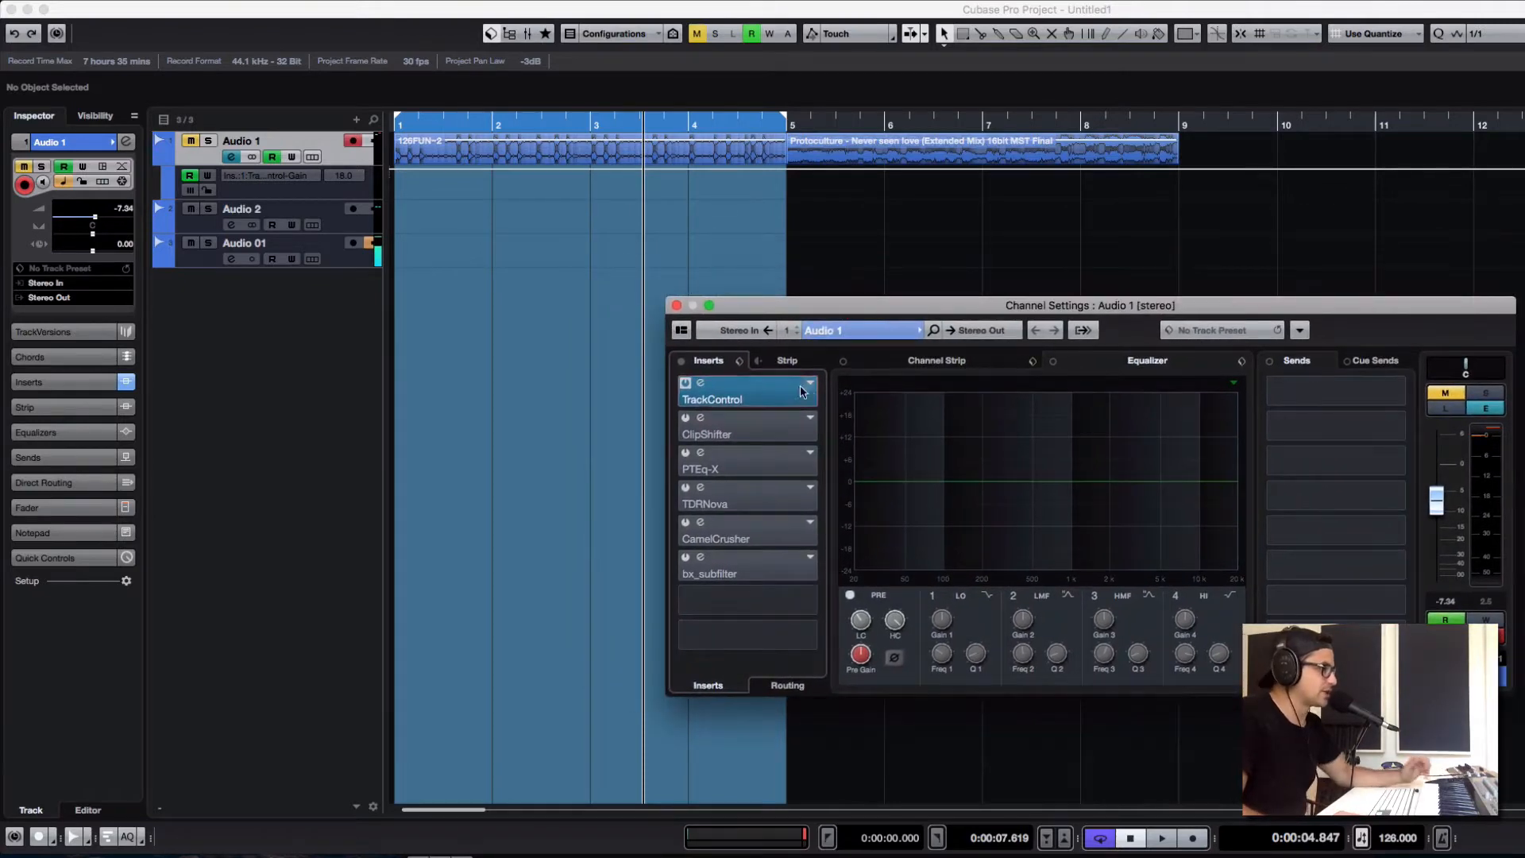
pyautogui.click(702, 388)
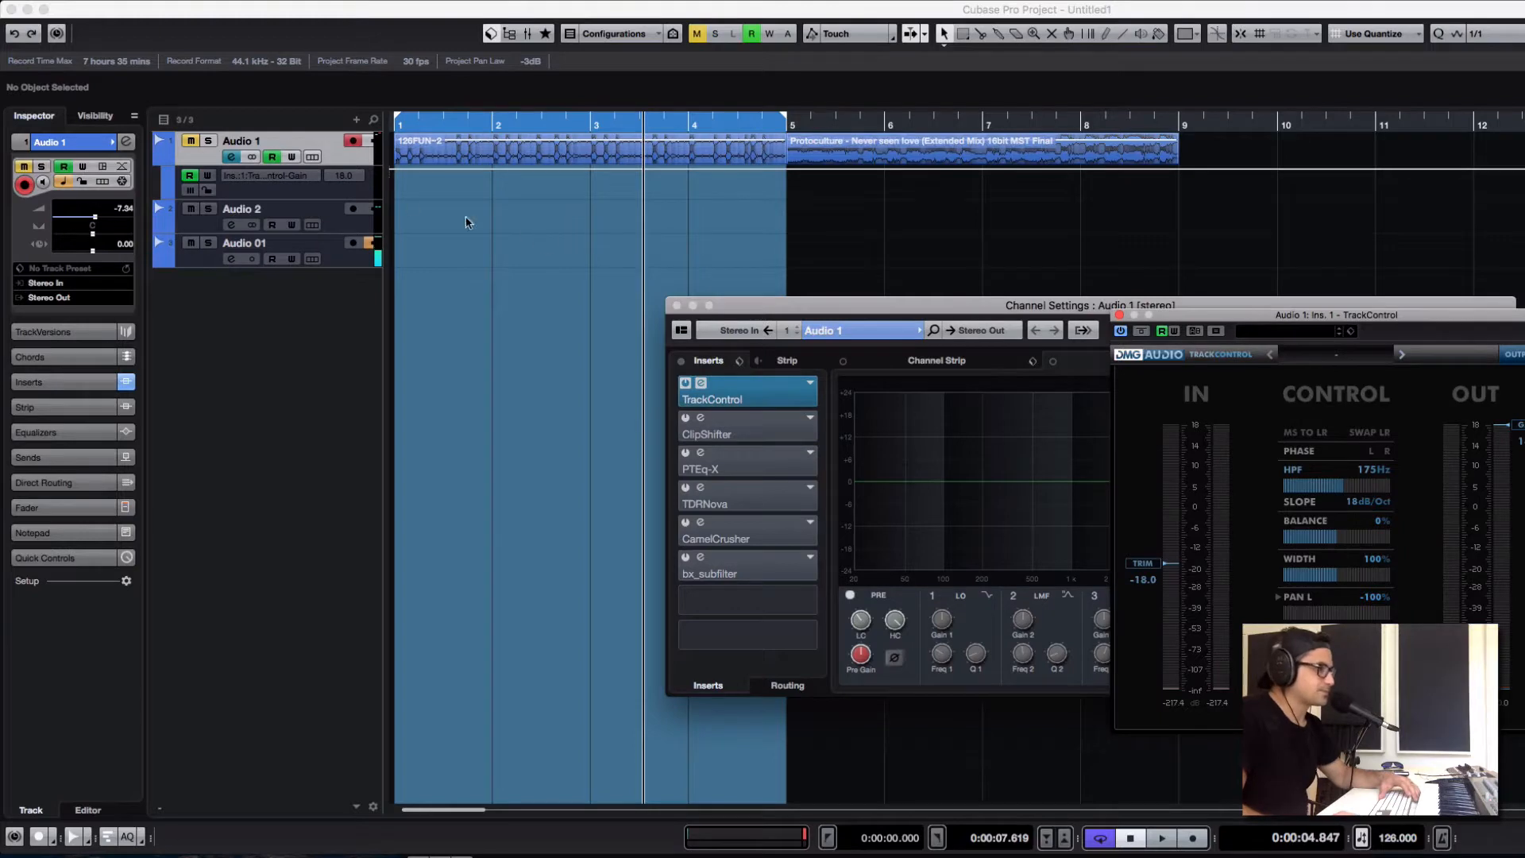
# Step: Unmute Audio 1, mute Audio 2, and bring the full TrackControl window into view
pyautogui.click(191, 140)
pyautogui.click(190, 208)
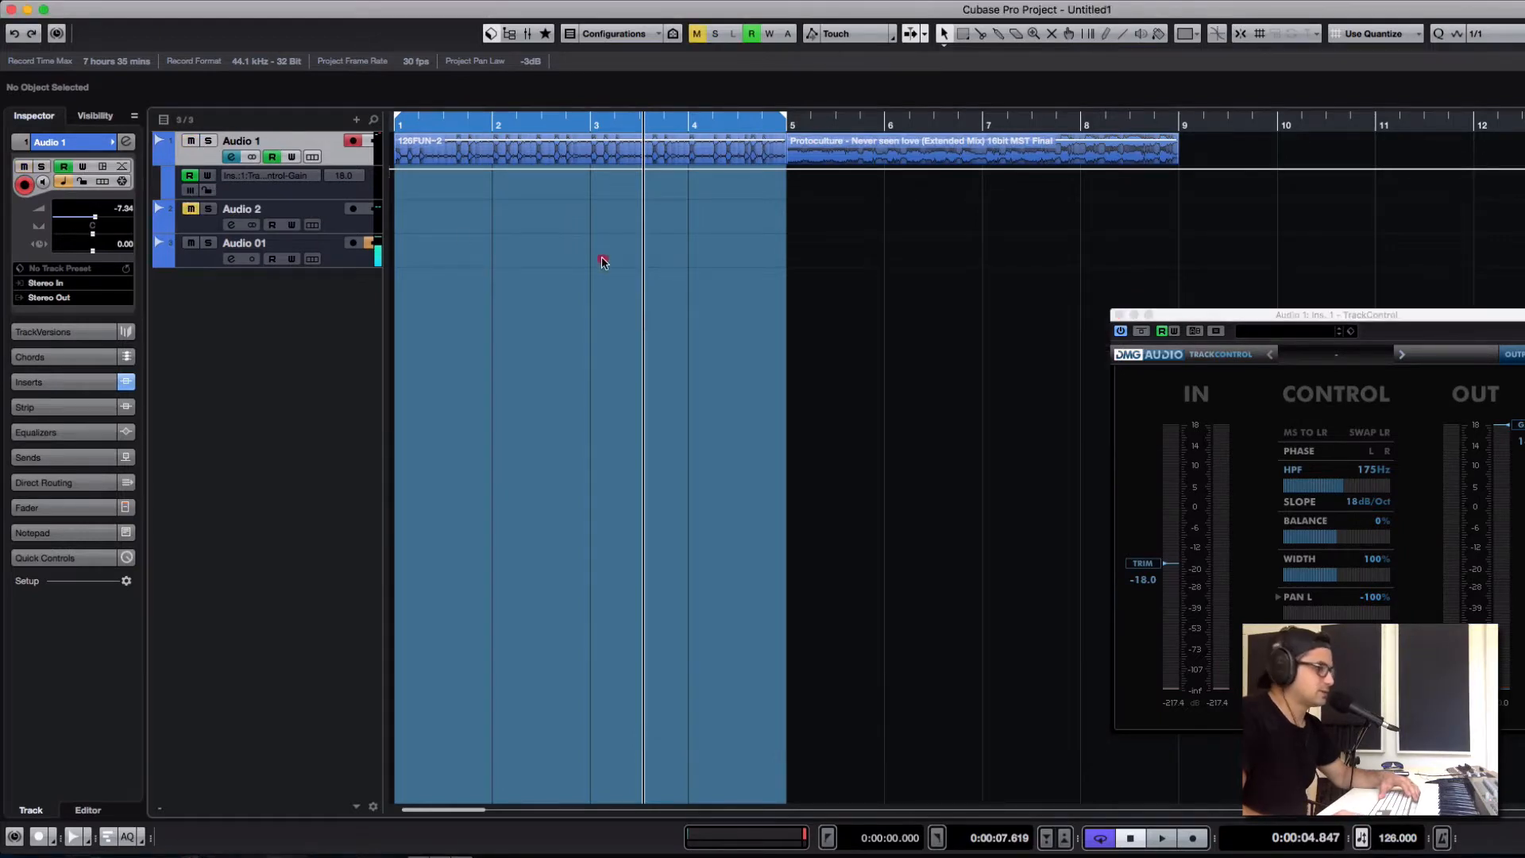
pyautogui.moveTo(1224, 315); pyautogui.dragTo(332, 228)
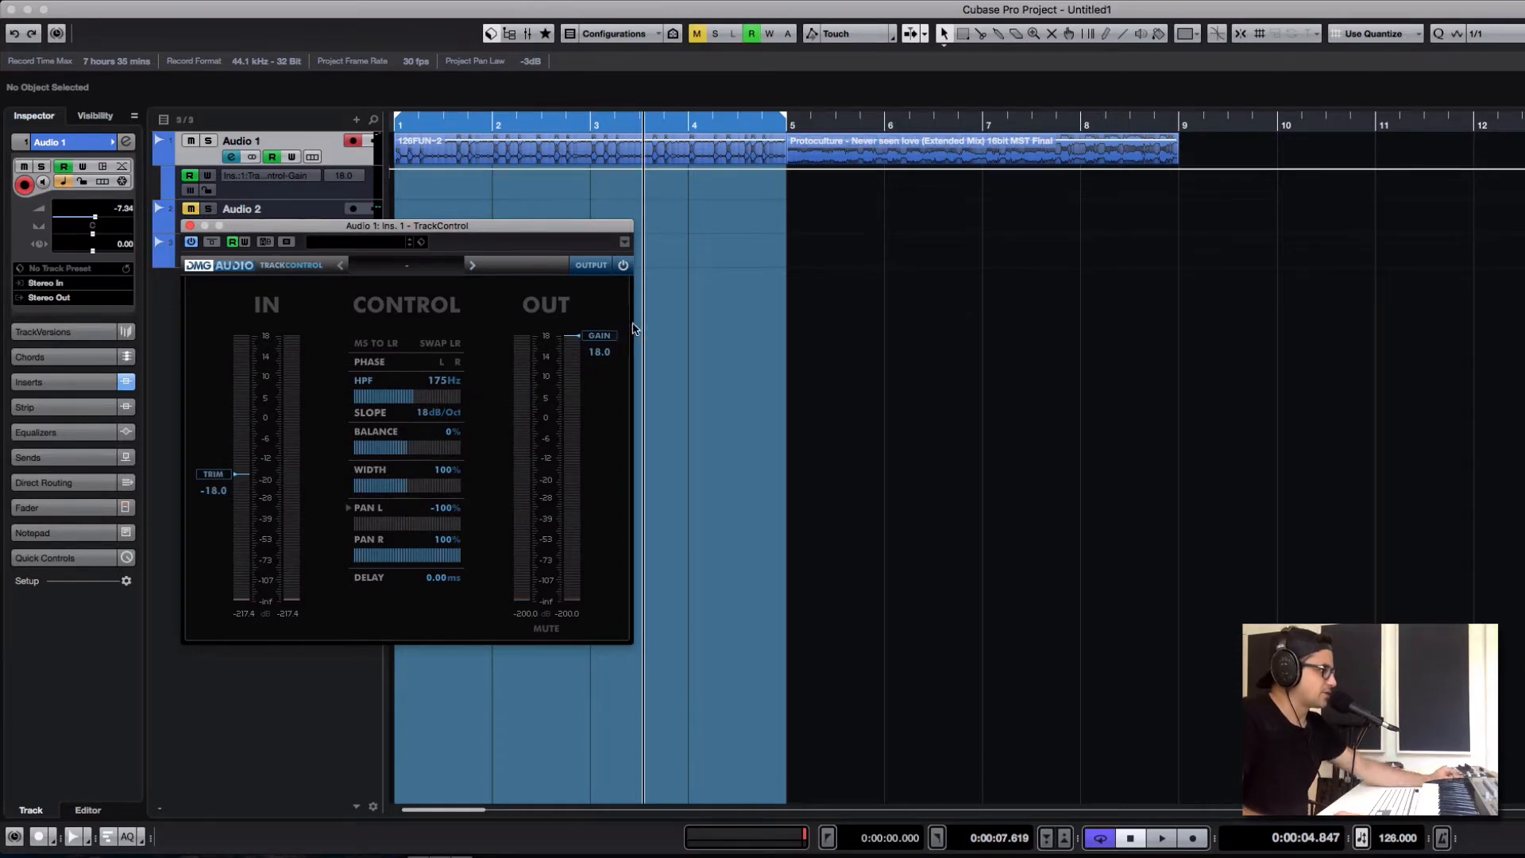
# Step: Record TrackControl output gain automation on Audio 1 during playback, ending with automation writing switched off
pyautogui.click(245, 241)
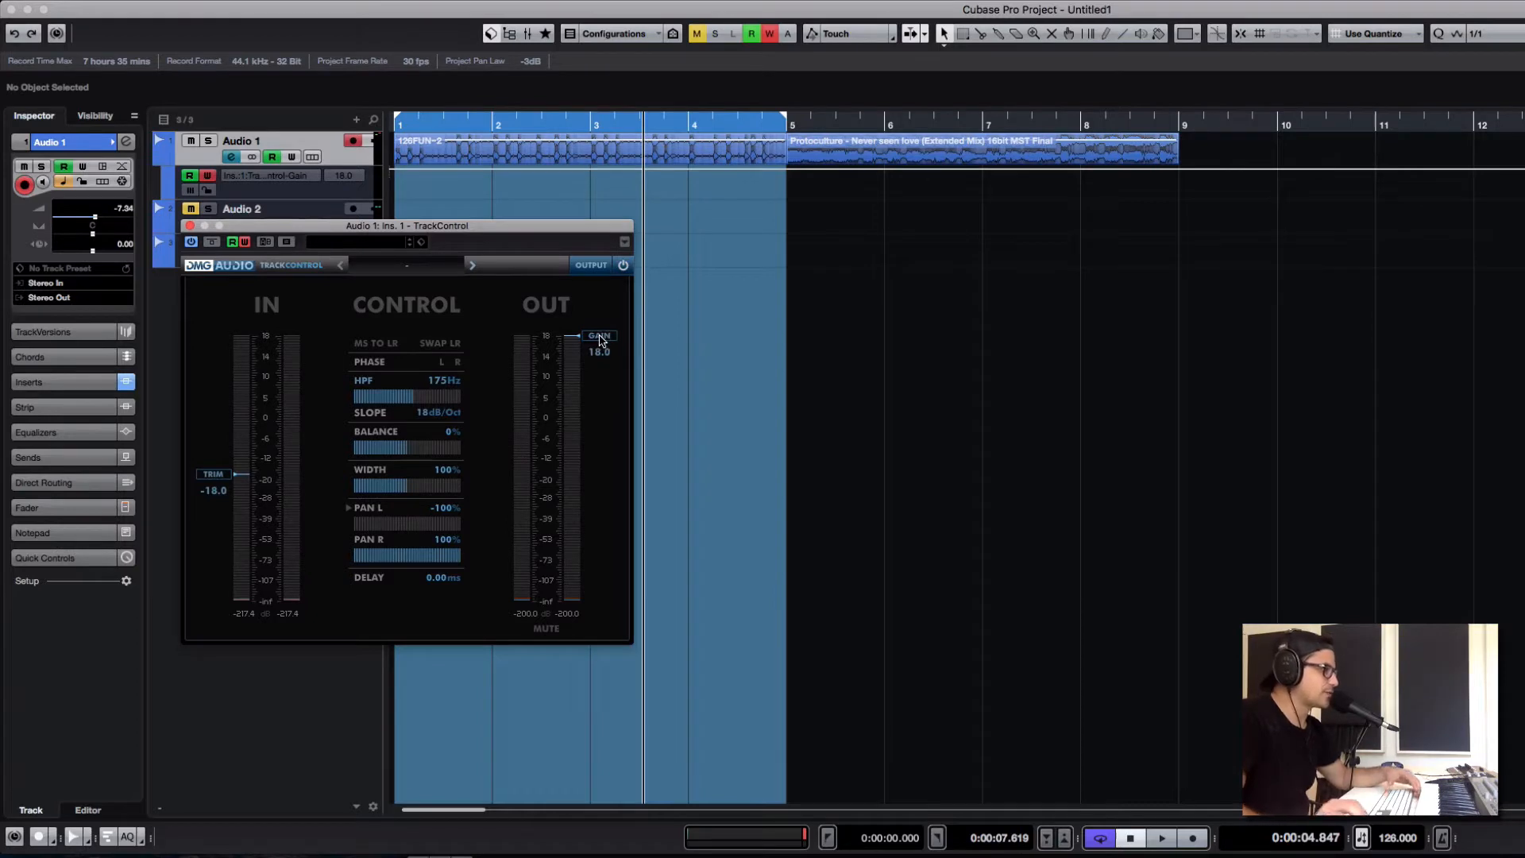
pyautogui.press('space')
pyautogui.moveTo(606, 342)
pyautogui.mouseDown()
pyautogui.moveTo(608, 535)
pyautogui.moveTo(606, 338)
pyautogui.mouseUp()
pyautogui.press('space')
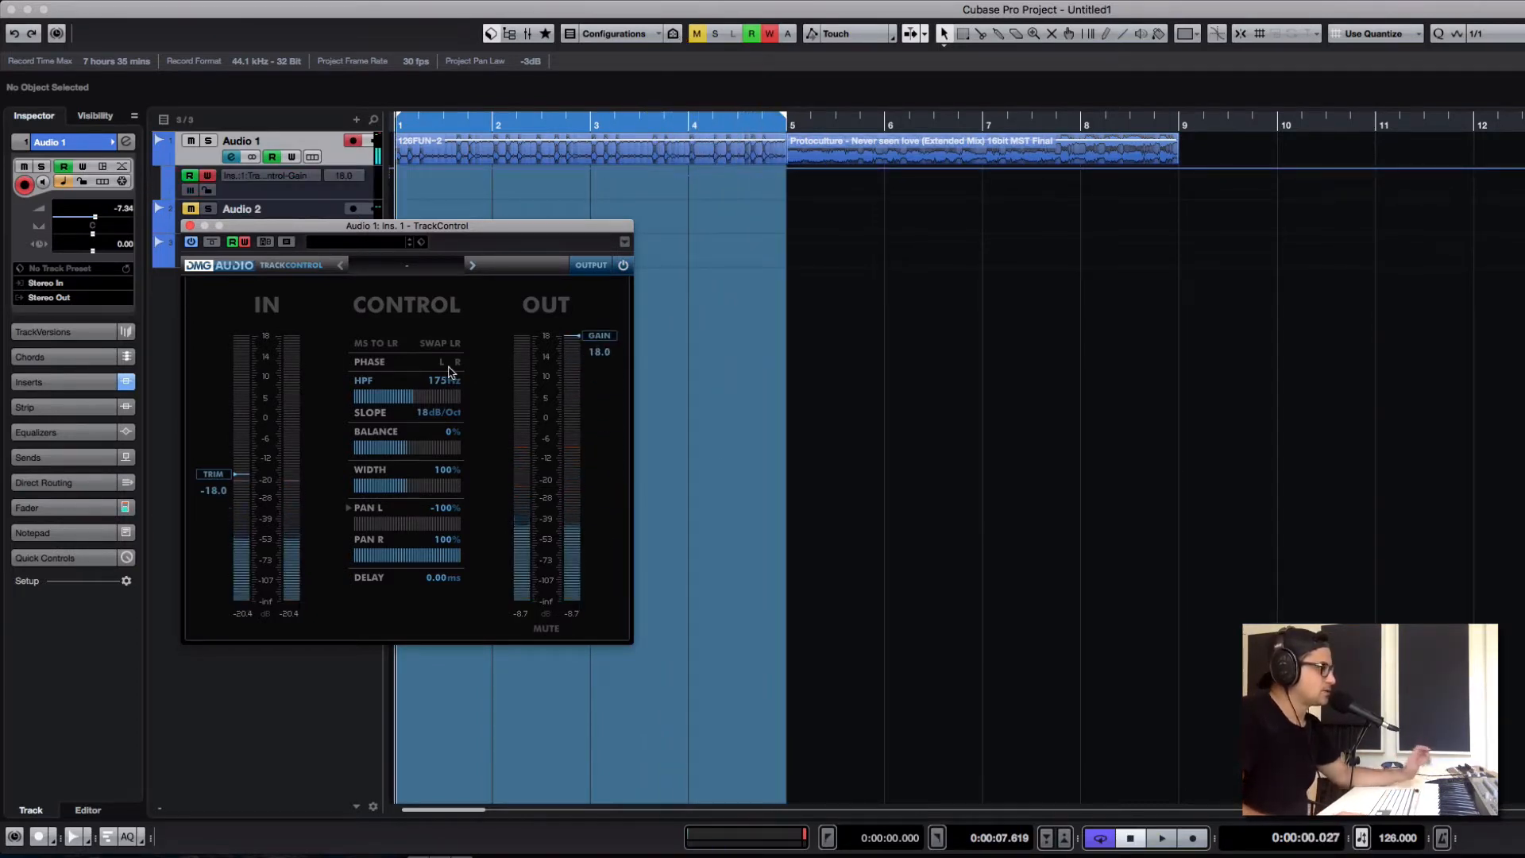
pyautogui.click(207, 175)
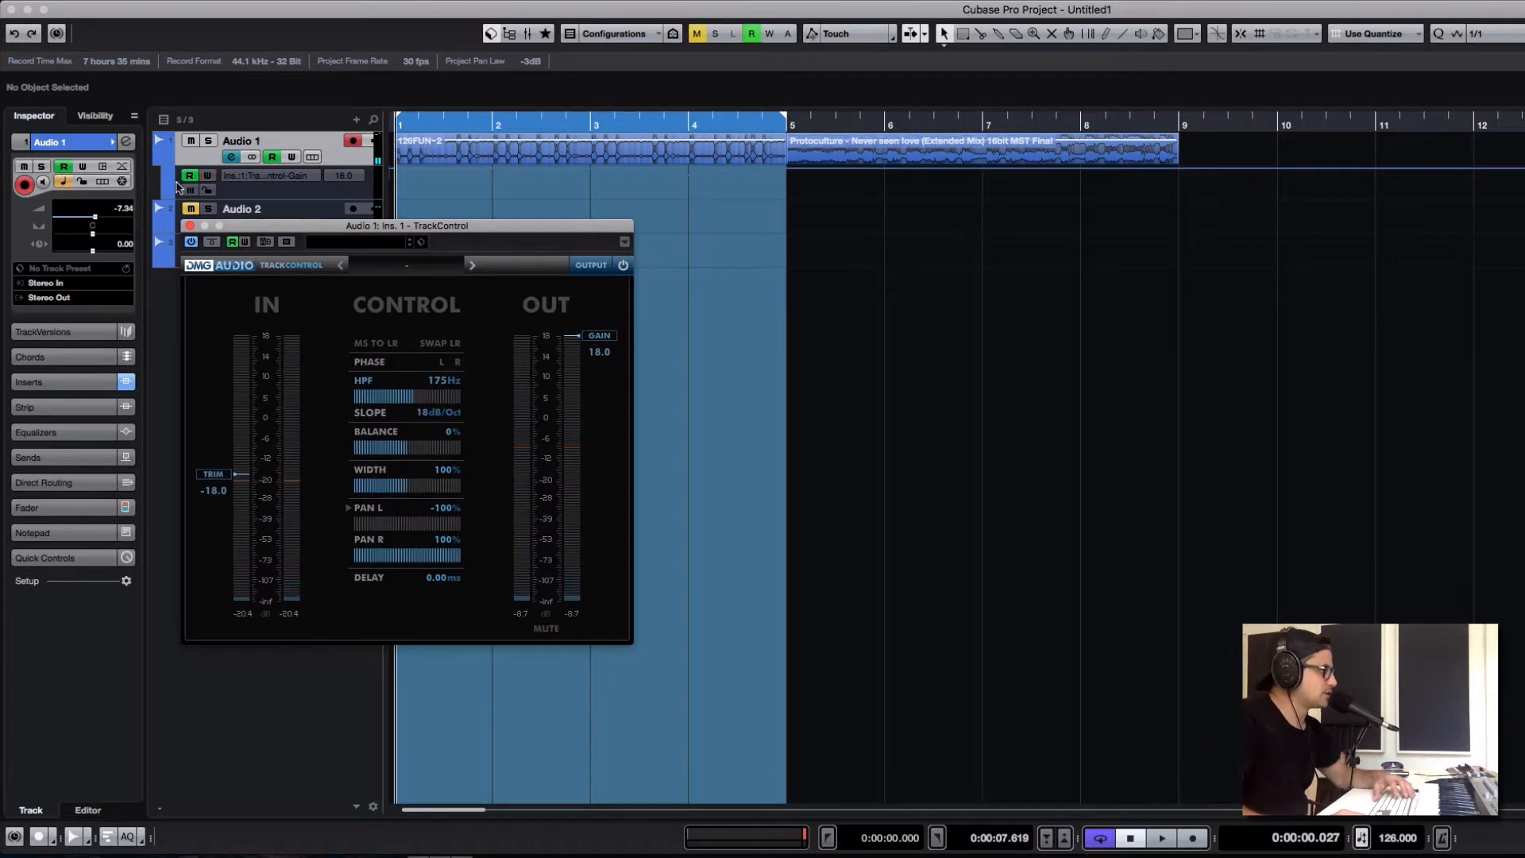
# Step: Delete the recorded gain automation points between bars 3 and 5 on Audio 1's automation lane
pyautogui.click(297, 173)
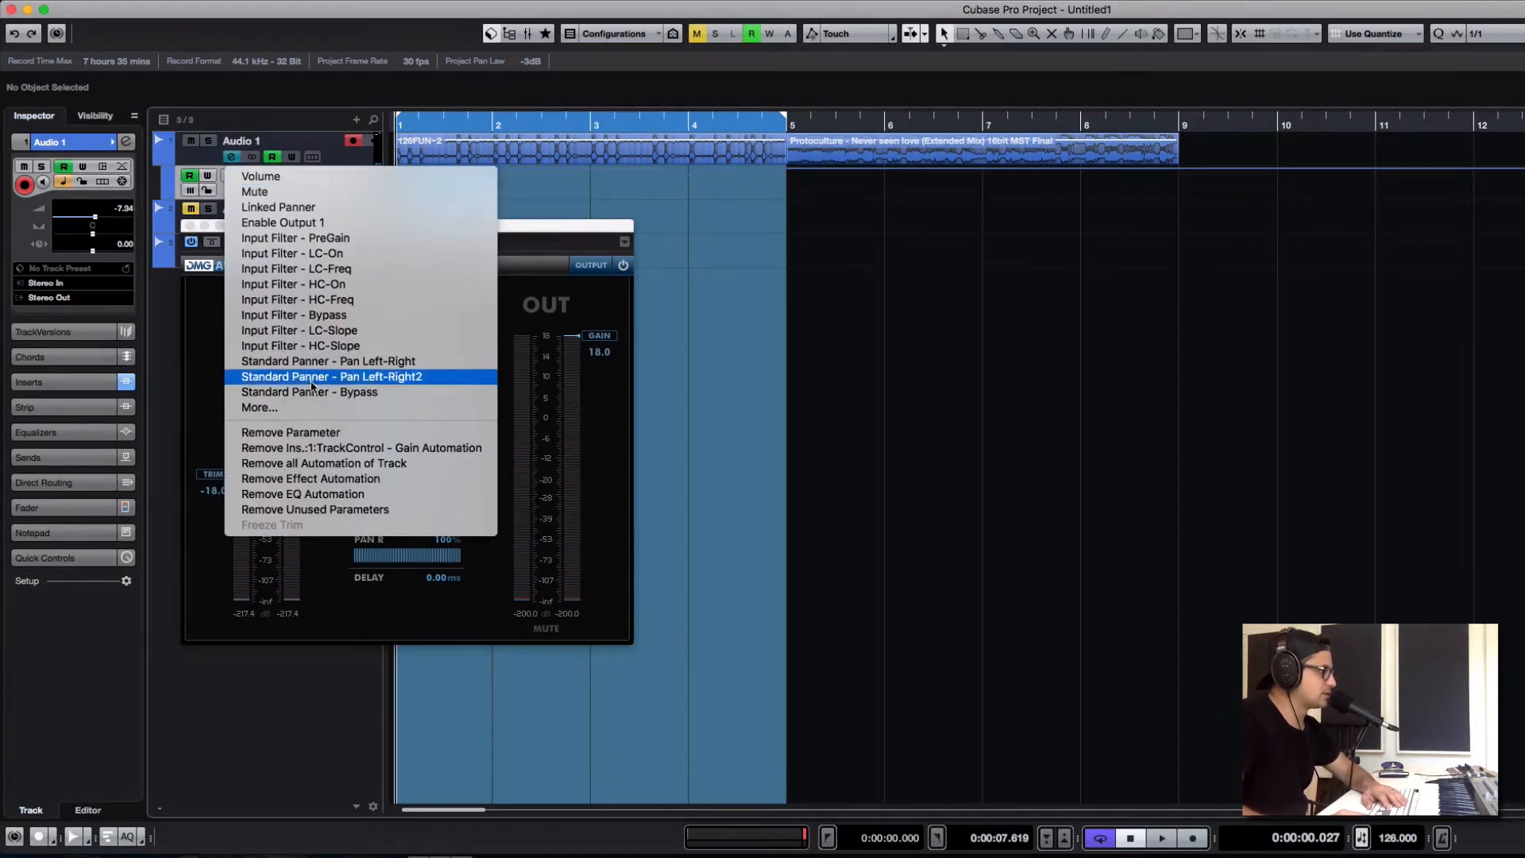
pyautogui.click(789, 308)
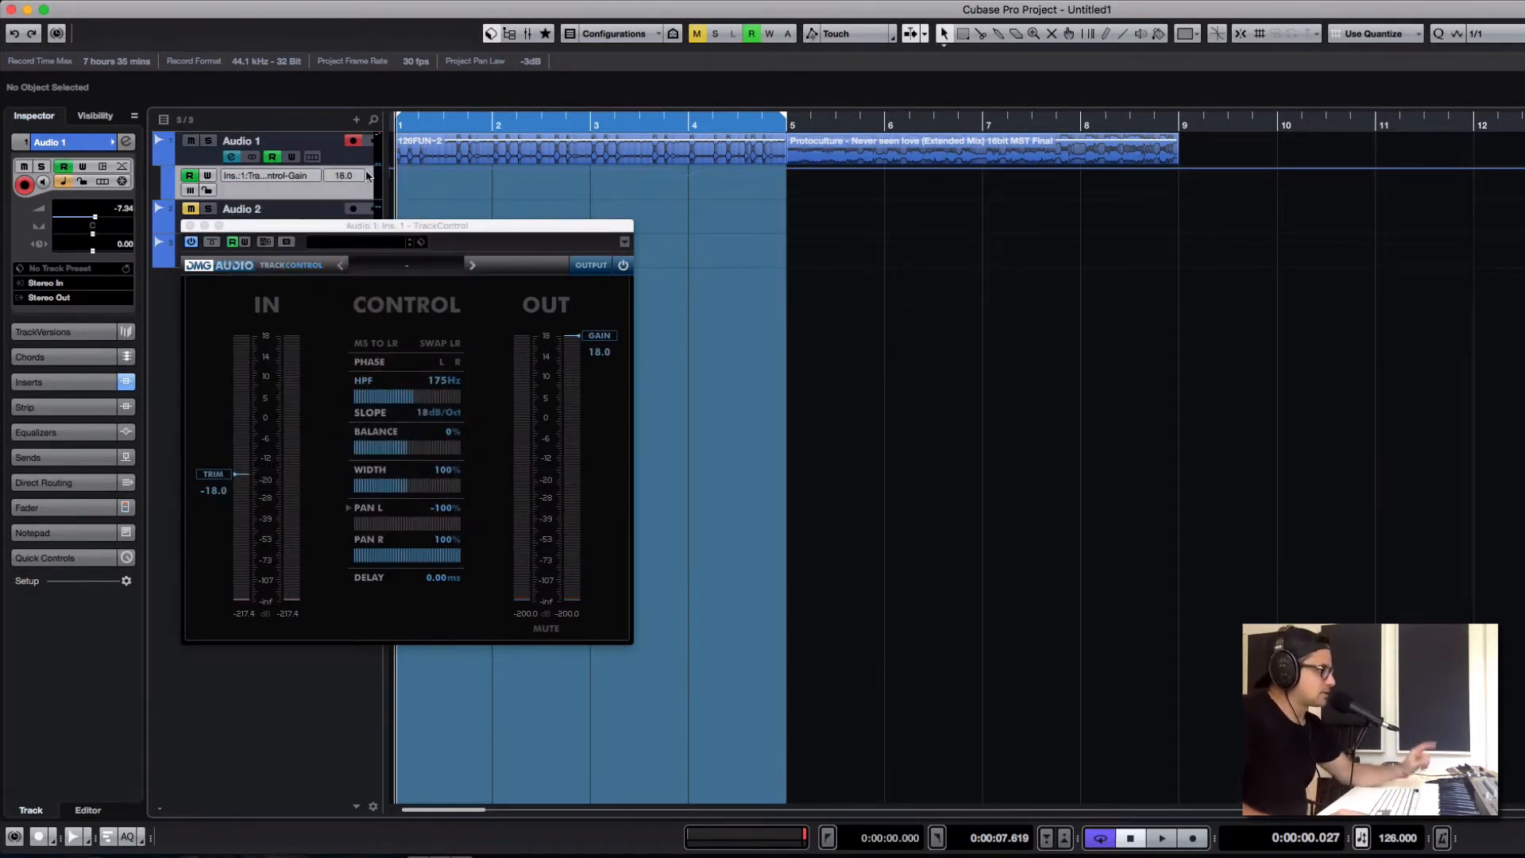
pyautogui.moveTo(796, 192); pyautogui.dragTo(636, 174)
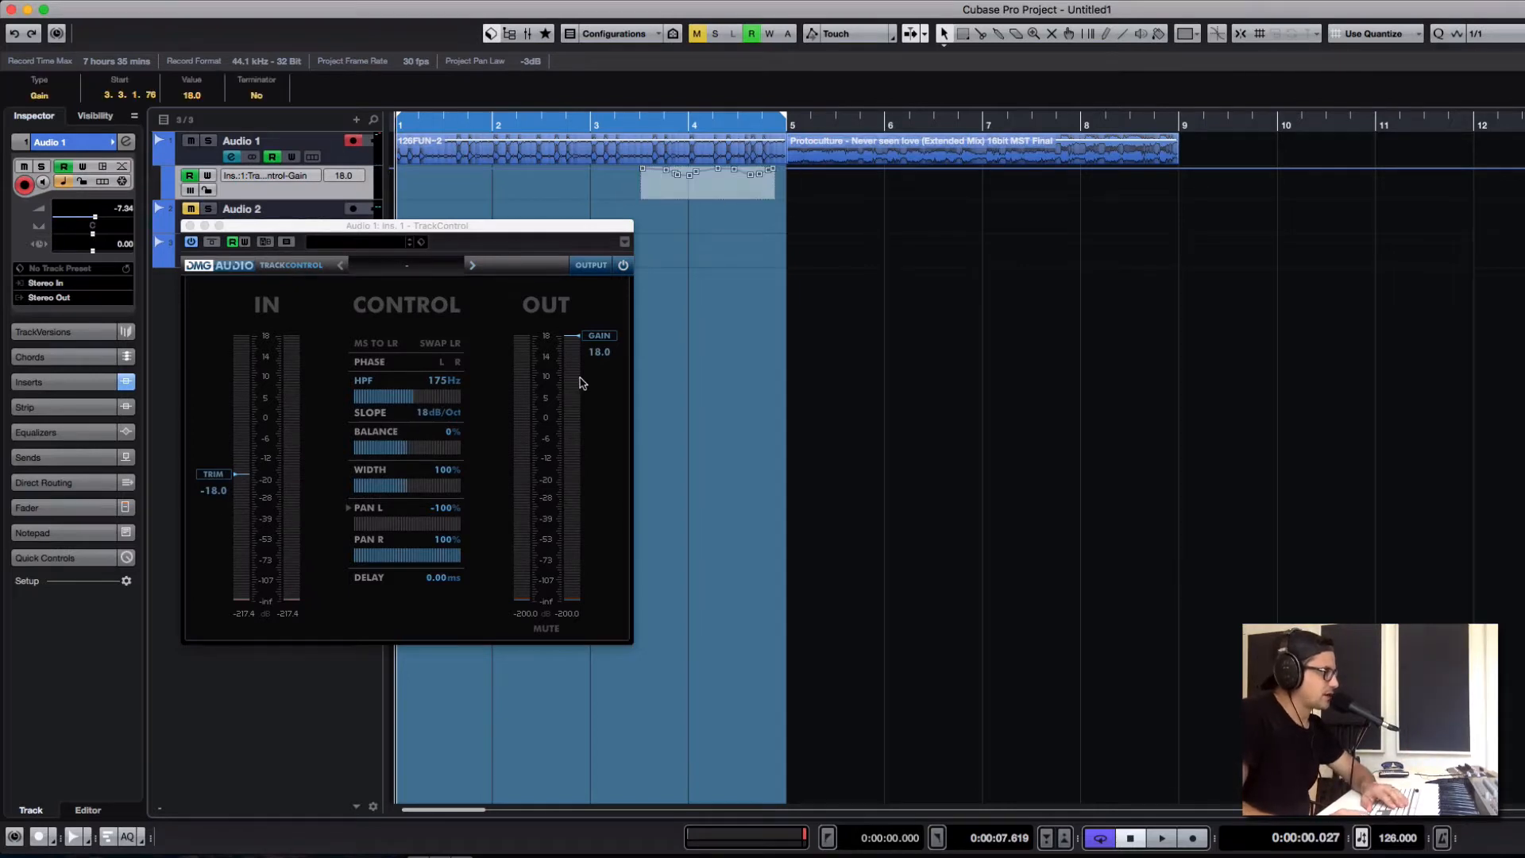
pyautogui.press('Delete')
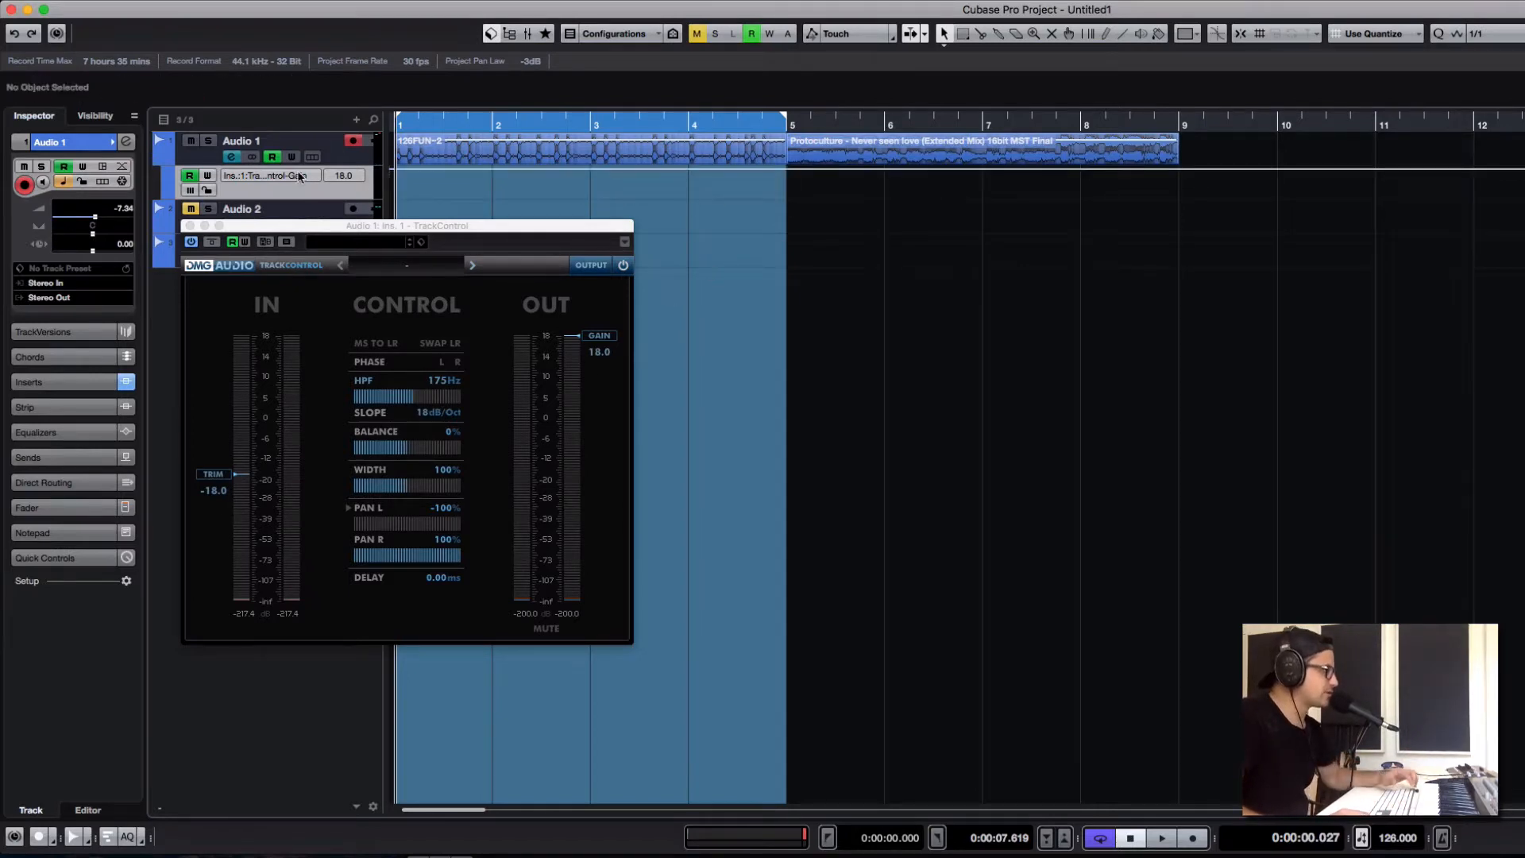
# Step: Draw a gain automation dip on Audio 1, down to -119.0 in bar 2 and back to 18.0 at bar 5, and play it
pyautogui.click(230, 158)
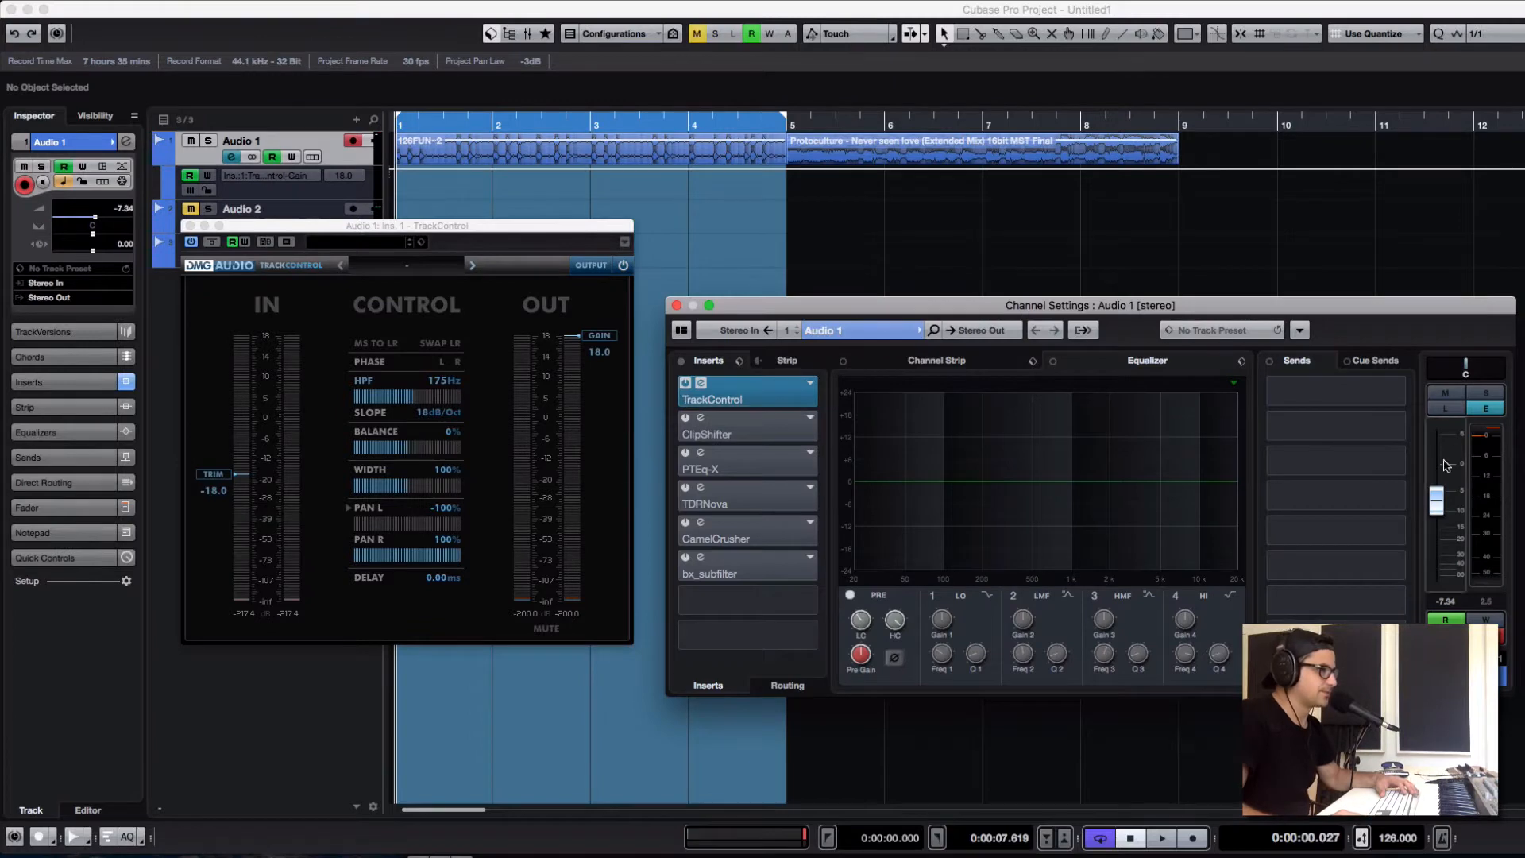
pyautogui.moveTo(1273, 312); pyautogui.dragTo(895, 262)
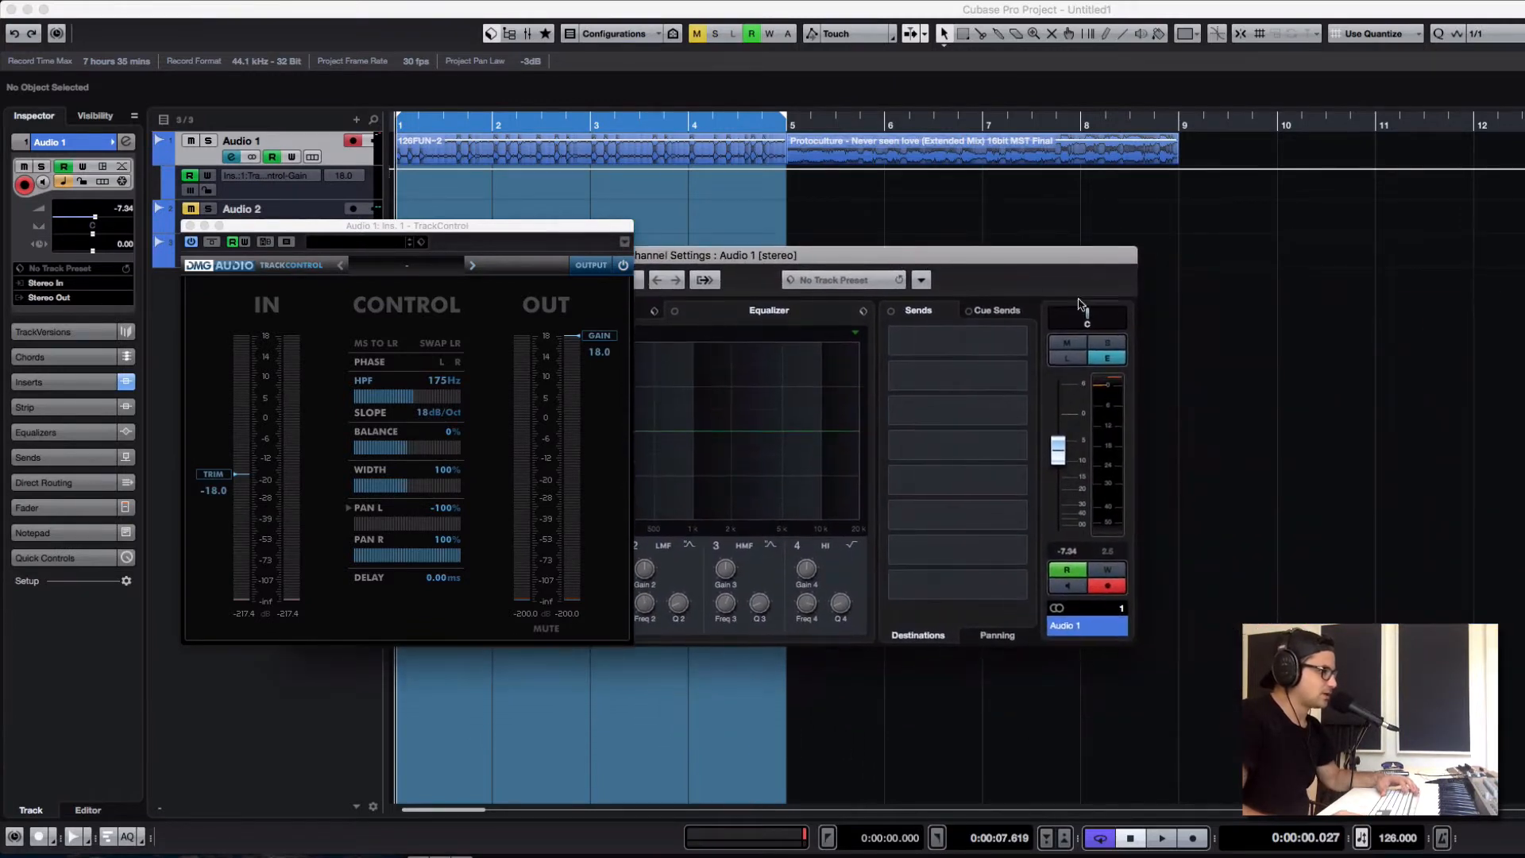
pyautogui.click(440, 170)
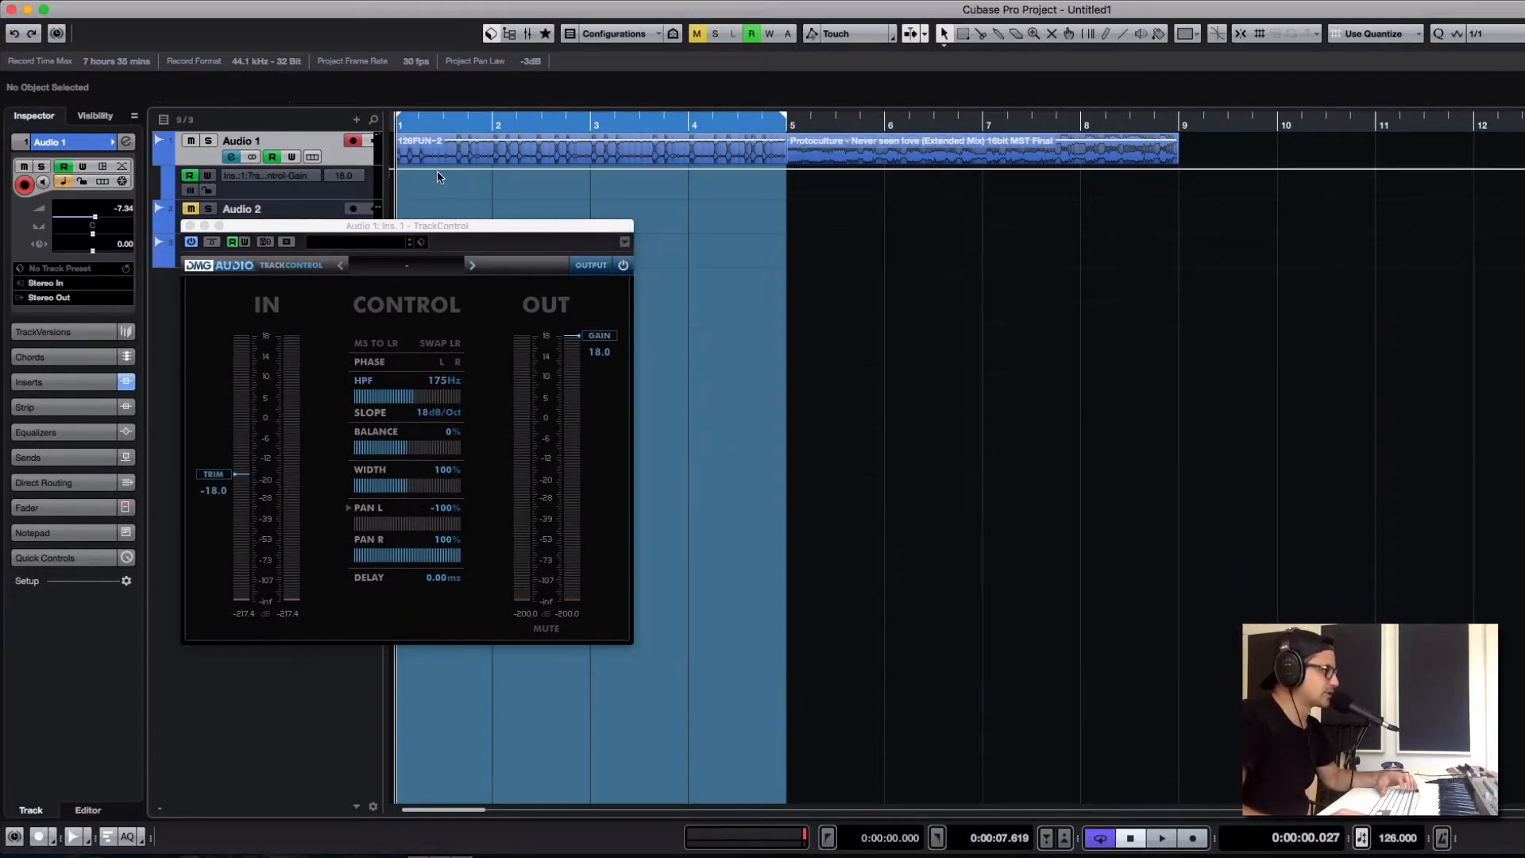
pyautogui.moveTo(531, 168); pyautogui.dragTo(577, 186)
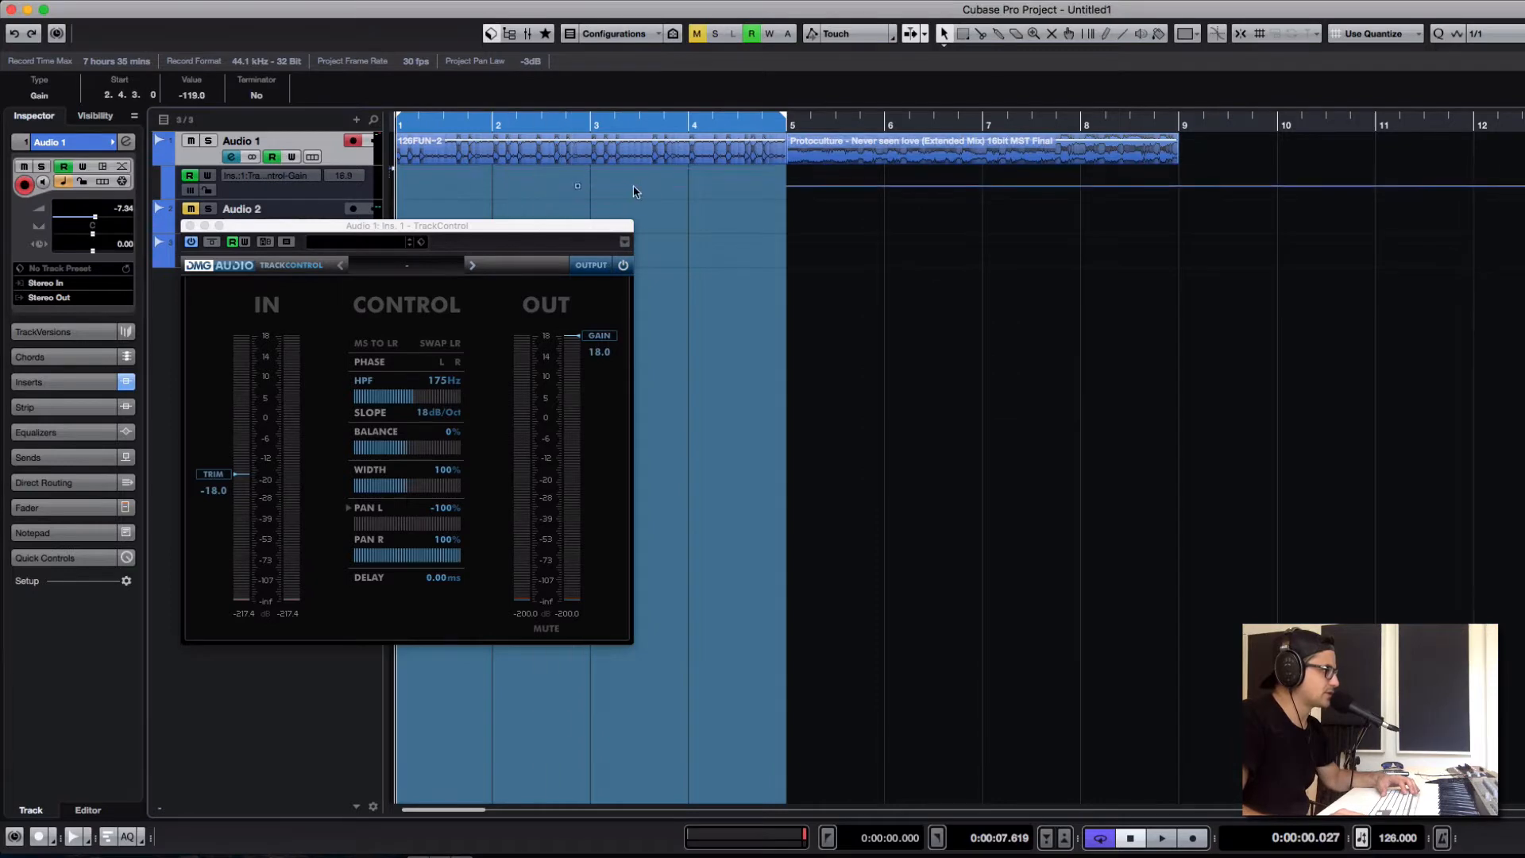
pyautogui.moveTo(742, 186); pyautogui.dragTo(788, 166)
pyautogui.press('space')
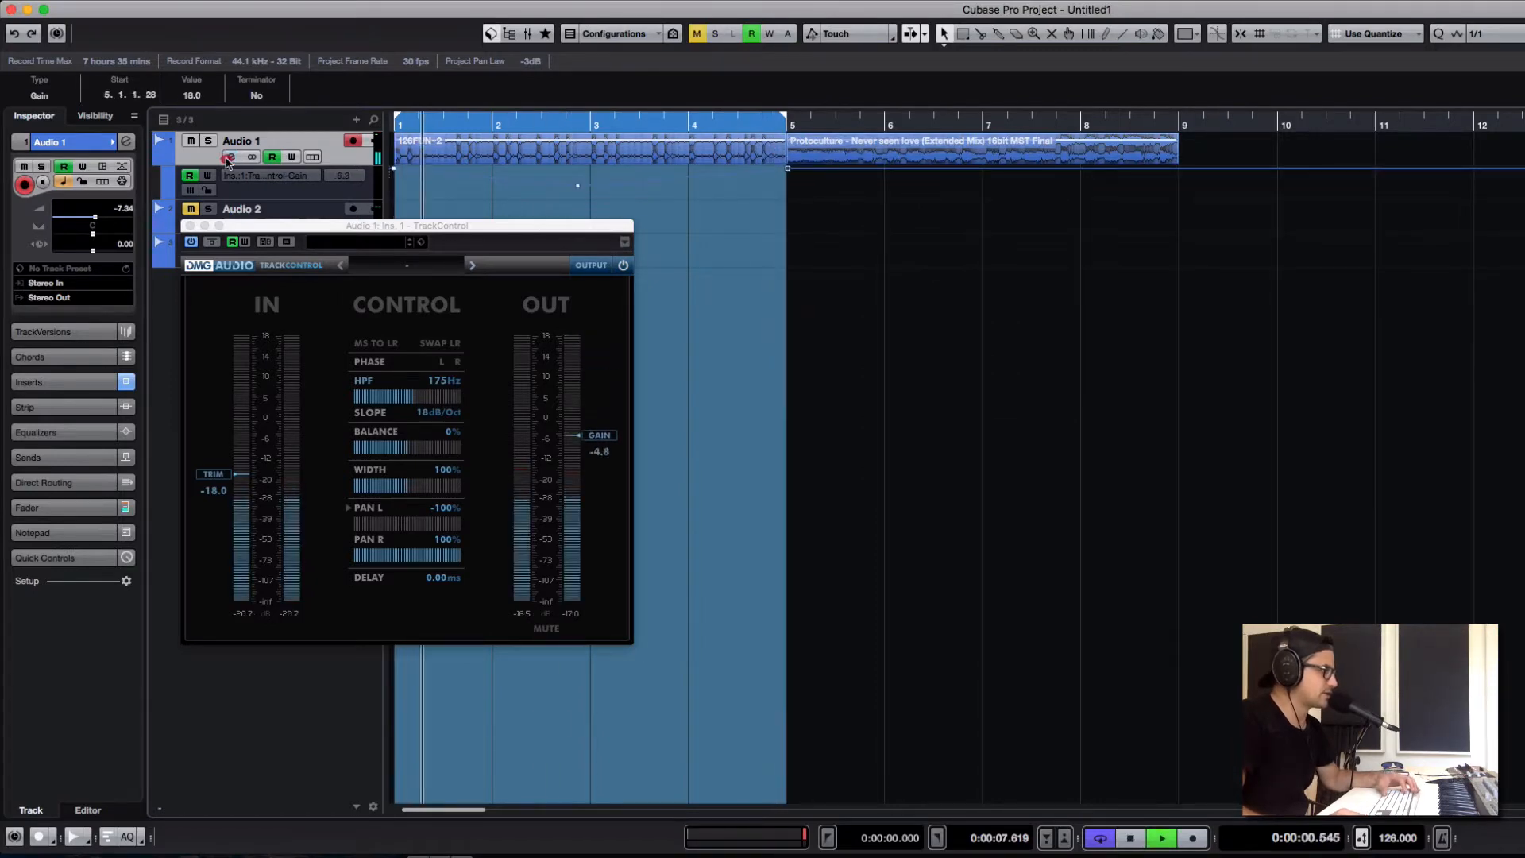
# Step: Raise the Audio 1 channel fader to -0.15 dB during playback of the gain automation
pyautogui.click(231, 157)
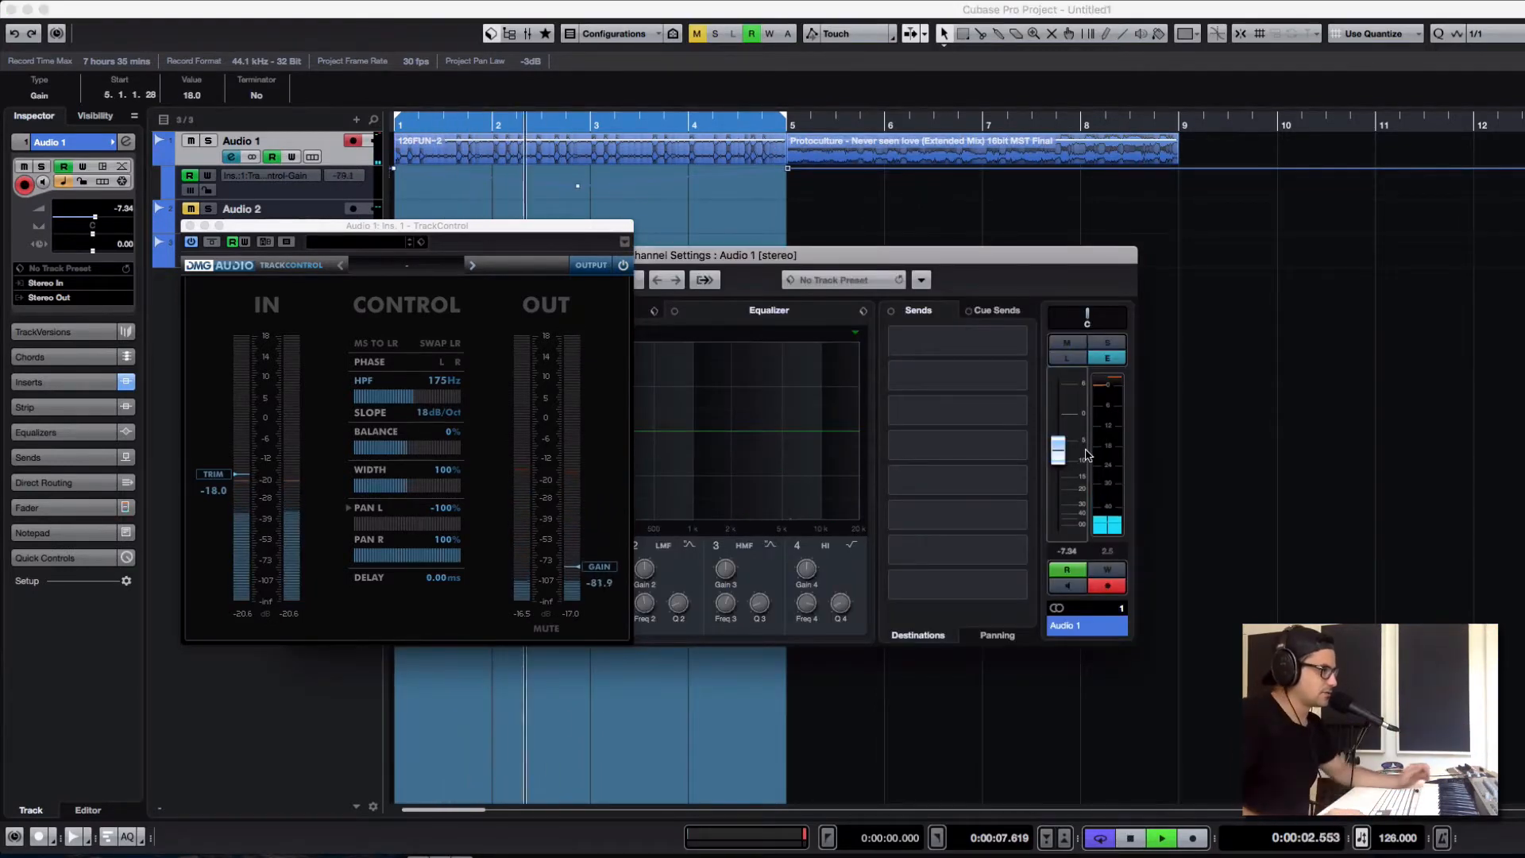
pyautogui.moveTo(1058, 451); pyautogui.dragTo(1065, 426)
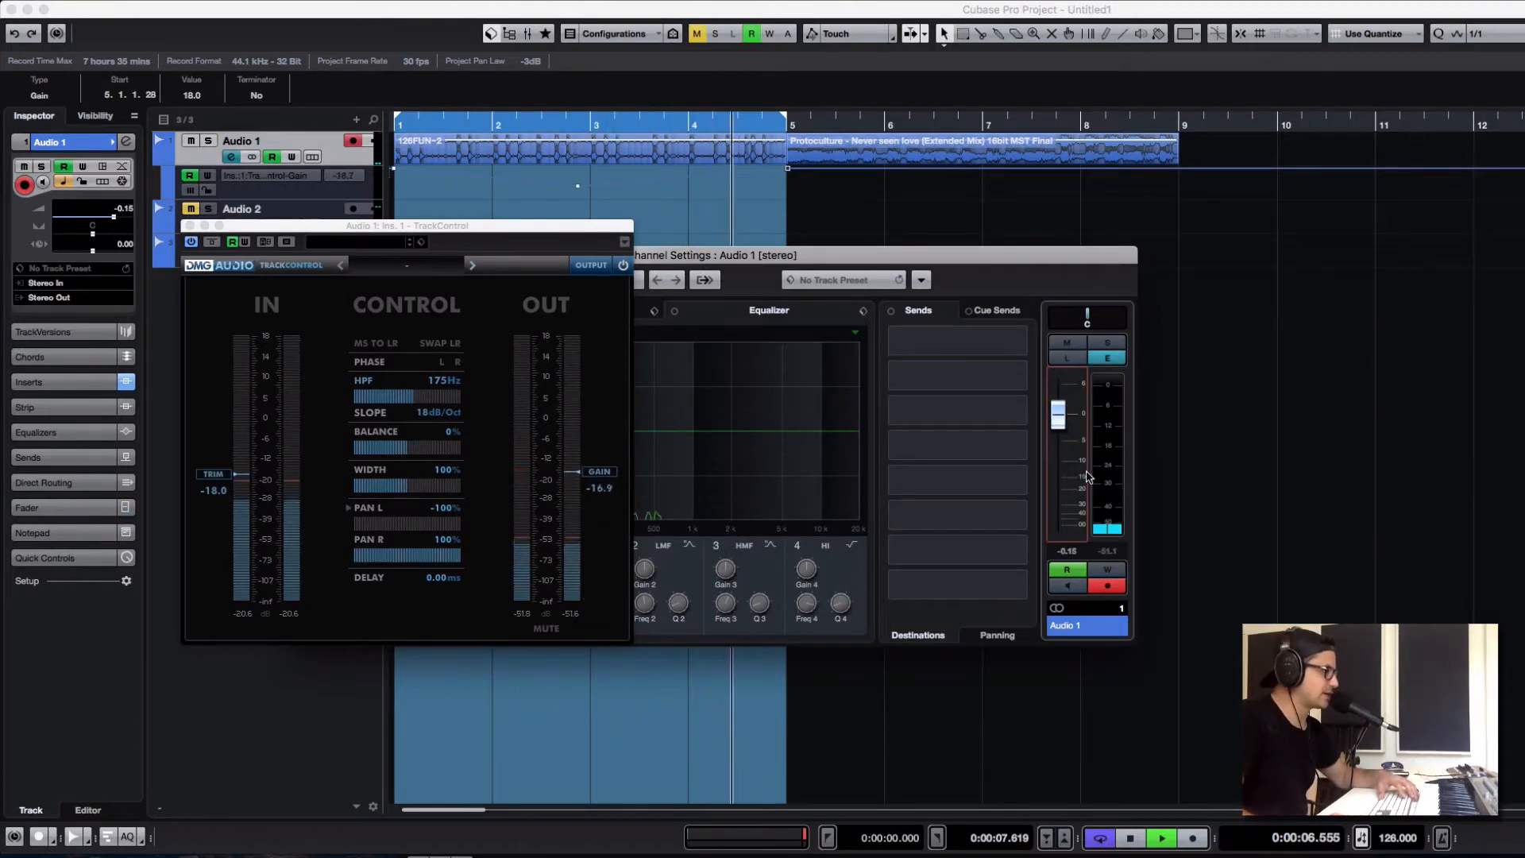
pyautogui.click(1357, 511)
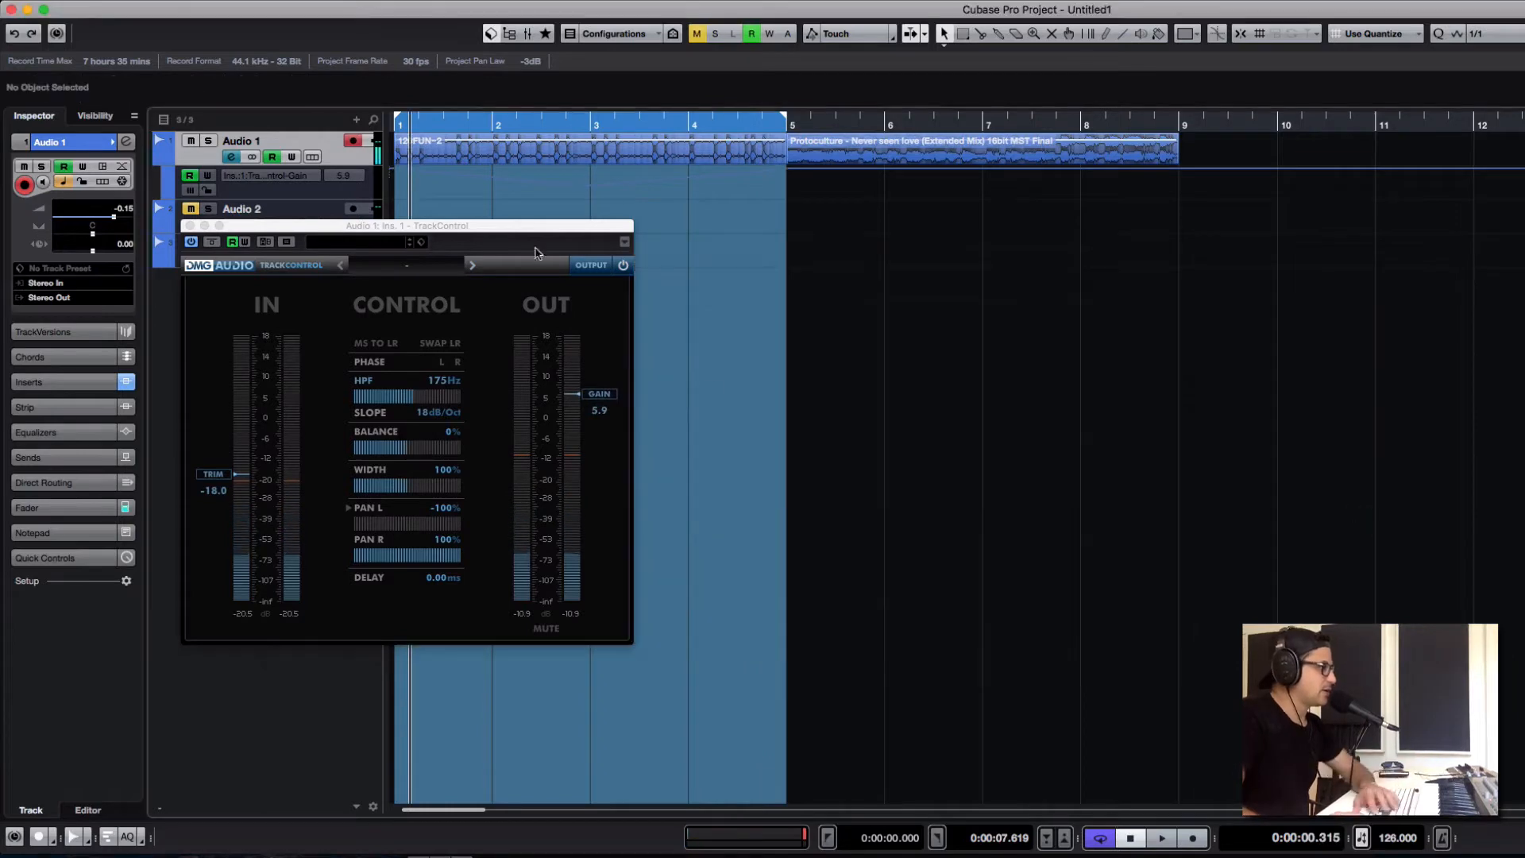
# Step: Delete the drawn gain automation points on Audio 1, including the one at the start of bar 1
pyautogui.click(559, 184)
pyautogui.moveTo(639, 205); pyautogui.dragTo(524, 173)
pyautogui.press('Delete')
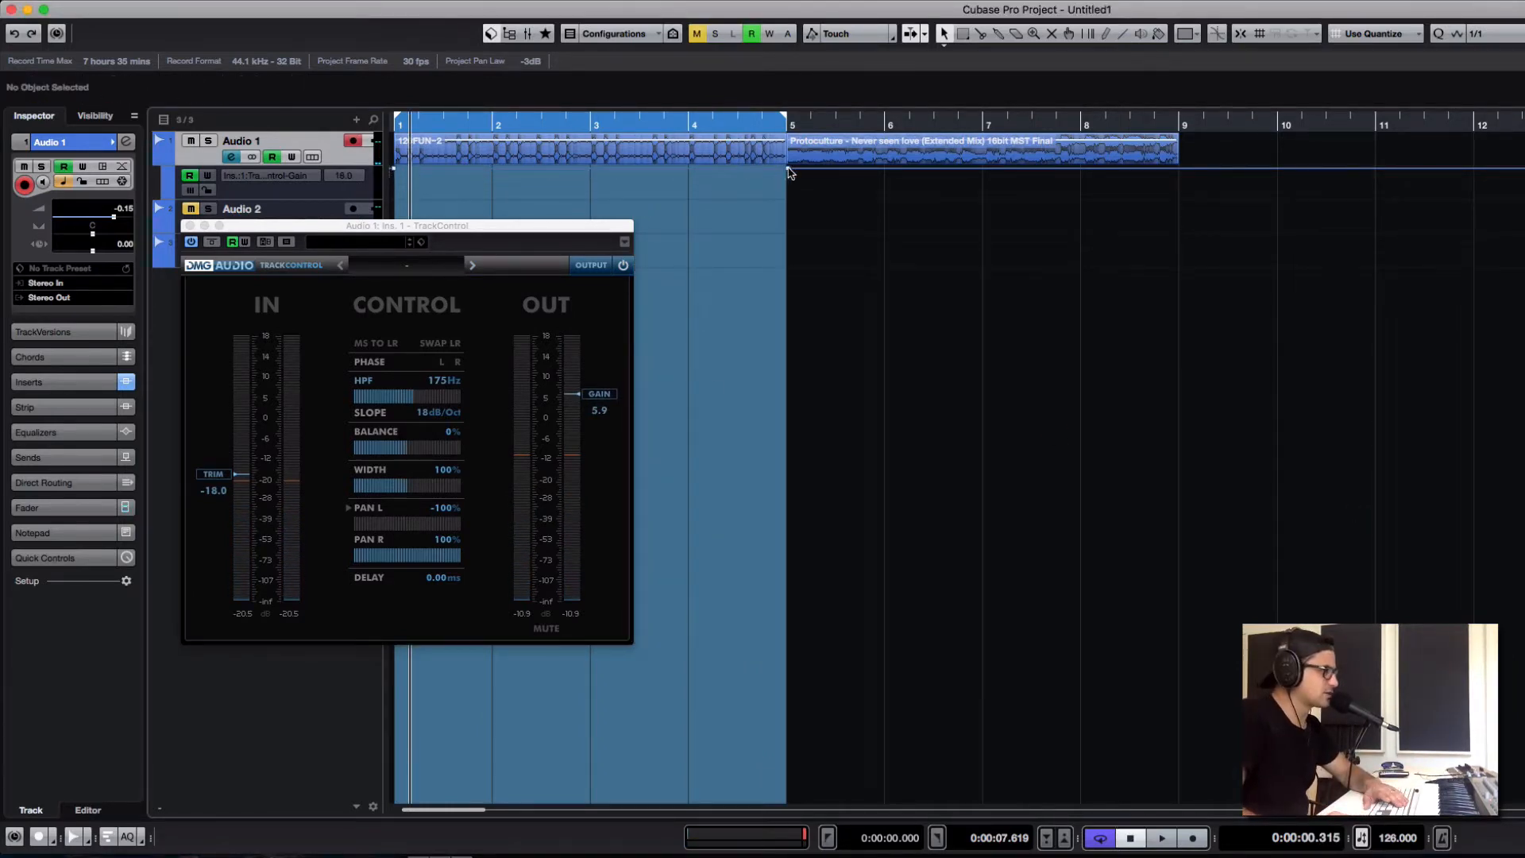
pyautogui.click(394, 169)
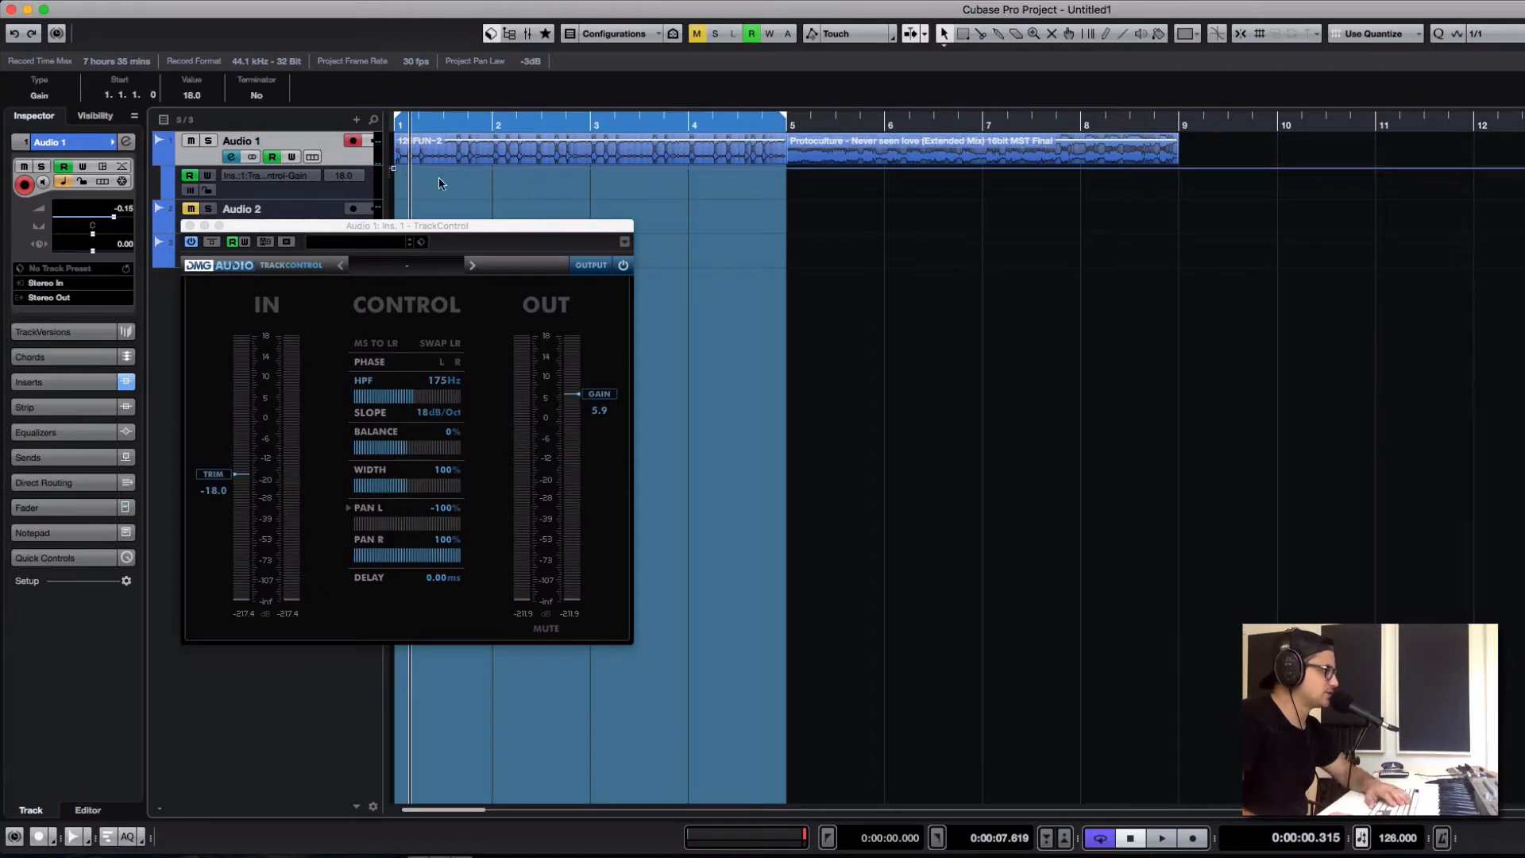
pyautogui.press('Delete')
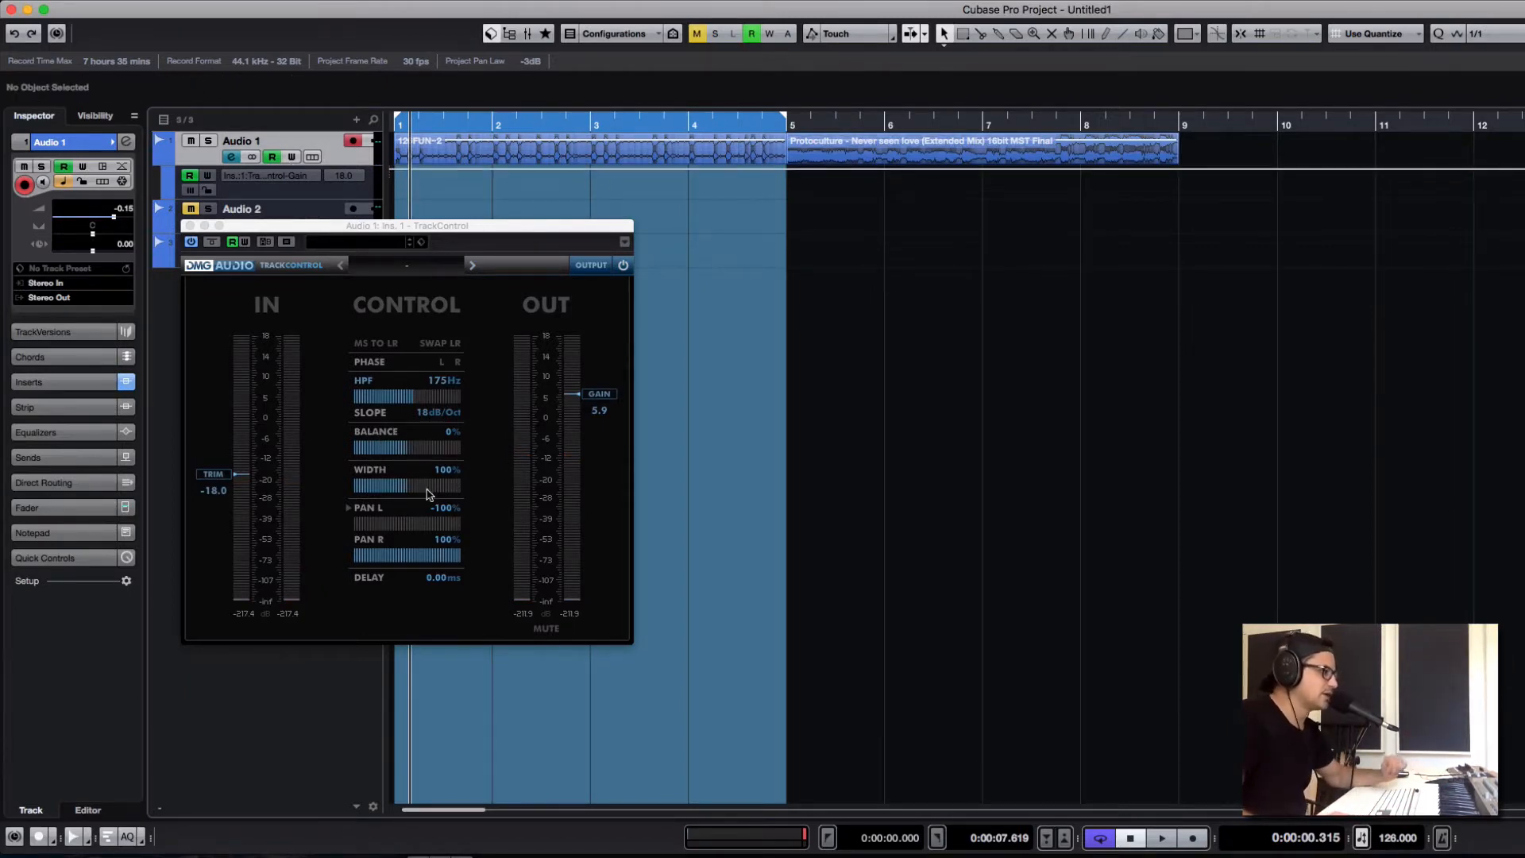
# Step: Try out different TrackControl stereo width settings while playing back Audio 1
pyautogui.moveTo(407, 490); pyautogui.dragTo(316, 487)
pyautogui.press('space')
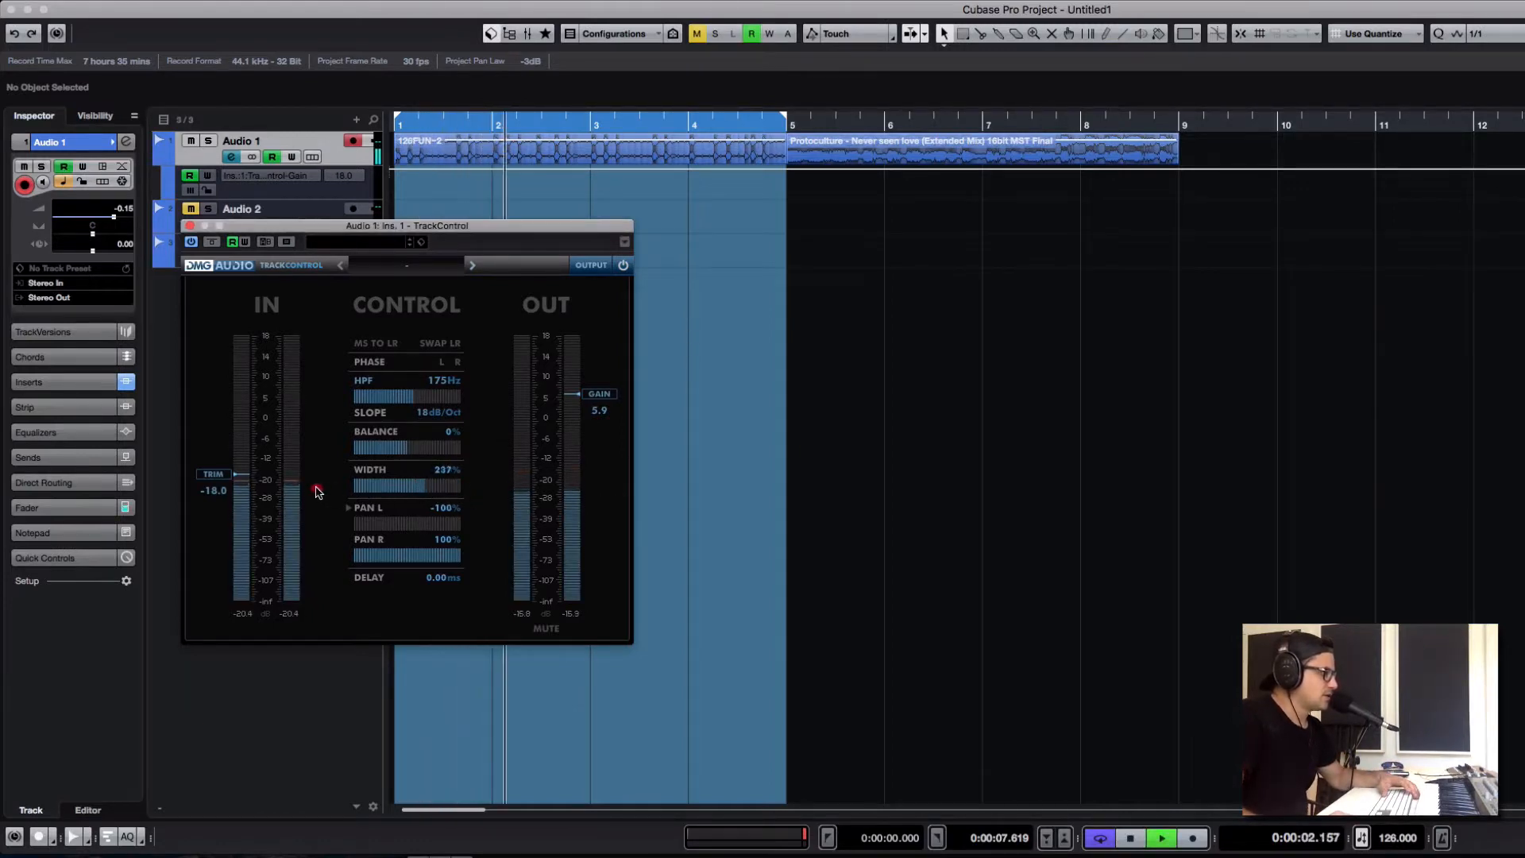
pyautogui.press('space')
# Step: Set the TrackControl high-pass filter to 1 Hz and the width to 100%
pyautogui.moveTo(406, 399); pyautogui.dragTo(307, 426)
pyautogui.moveTo(415, 495); pyautogui.dragTo(386, 499)
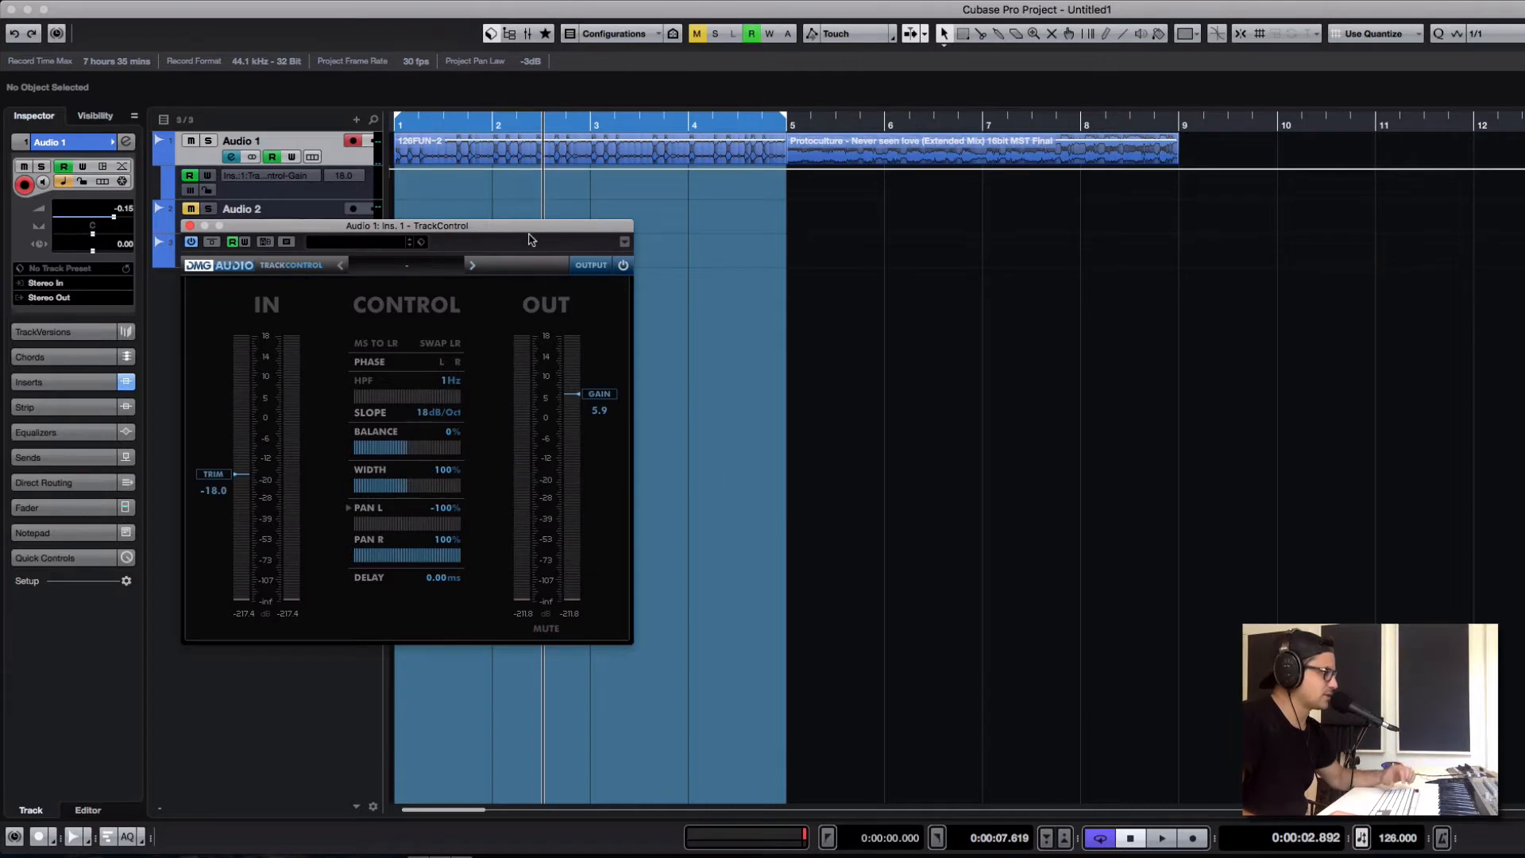
pyautogui.moveTo(532, 239); pyautogui.dragTo(665, 184)
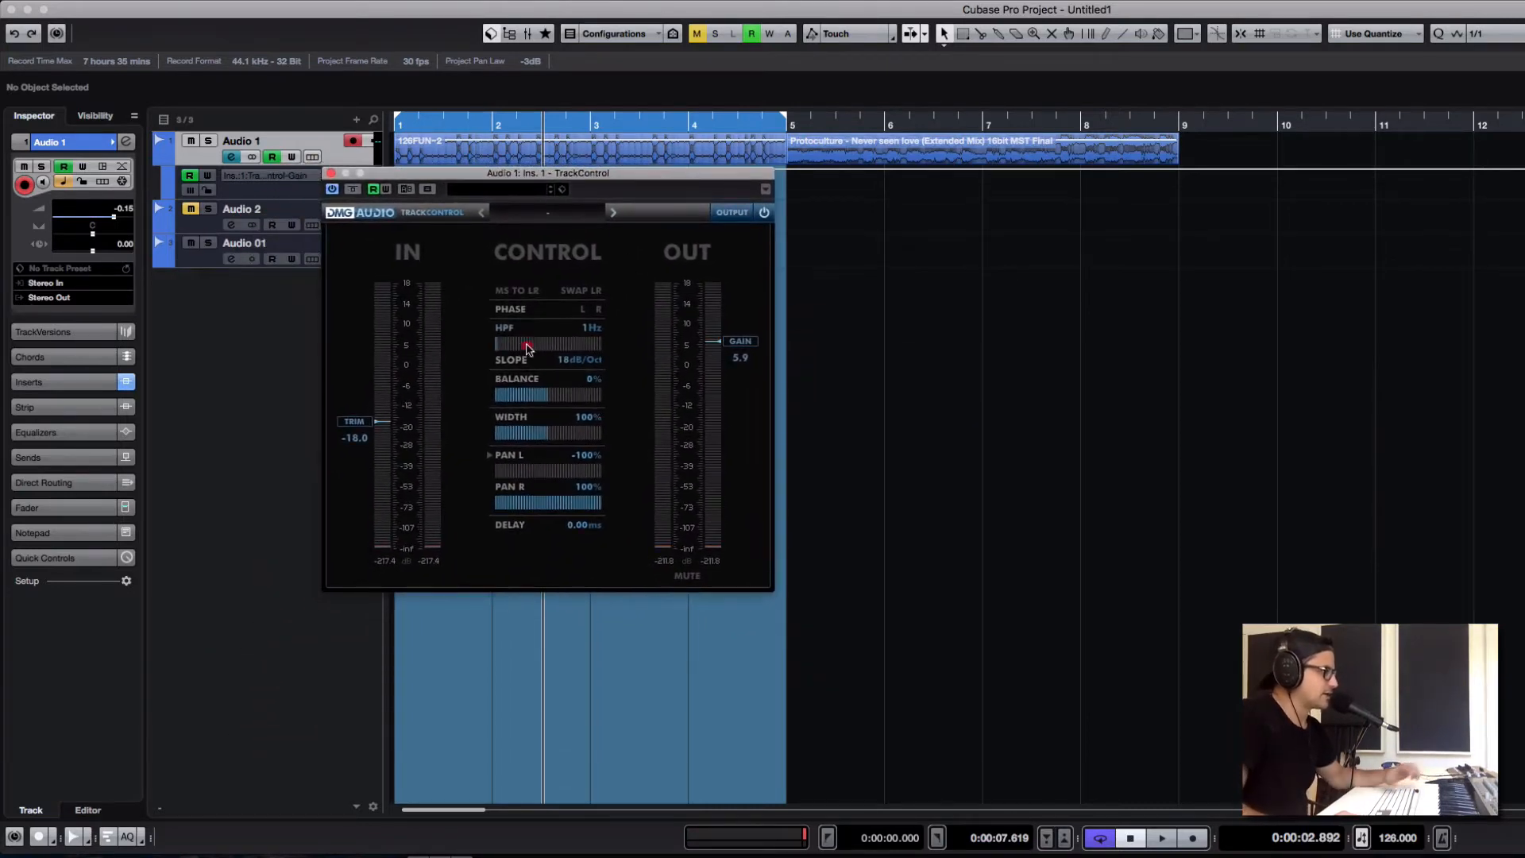
# Step: Set the TrackControl high-pass filter to 200 Hz with a 24 dB/Oct slope
pyautogui.moveTo(527, 348); pyautogui.dragTo(560, 343)
pyautogui.click(578, 327)
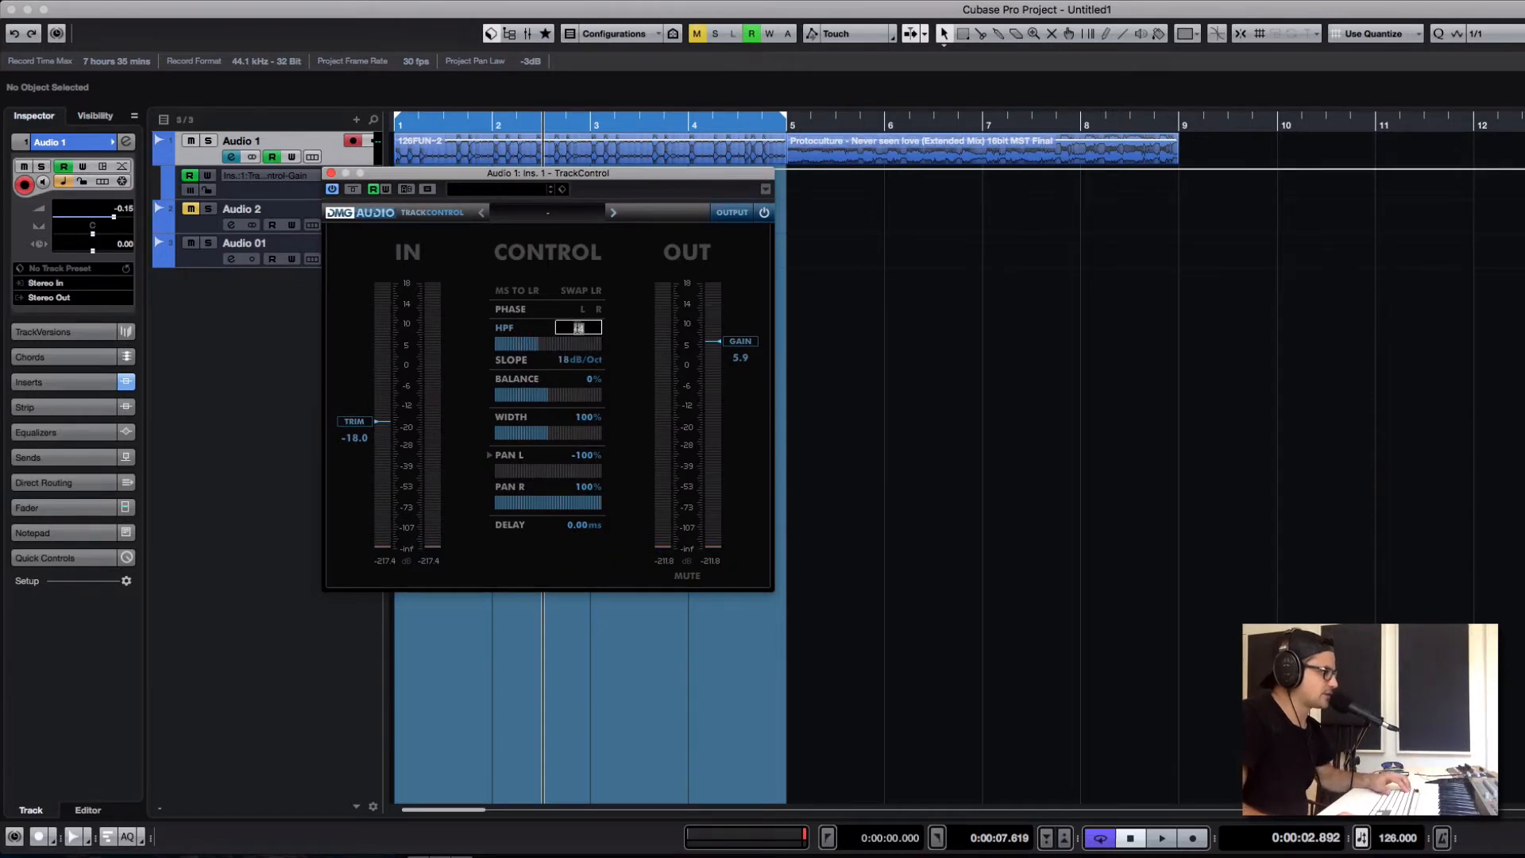
pyautogui.write('200')
pyautogui.press('Return')
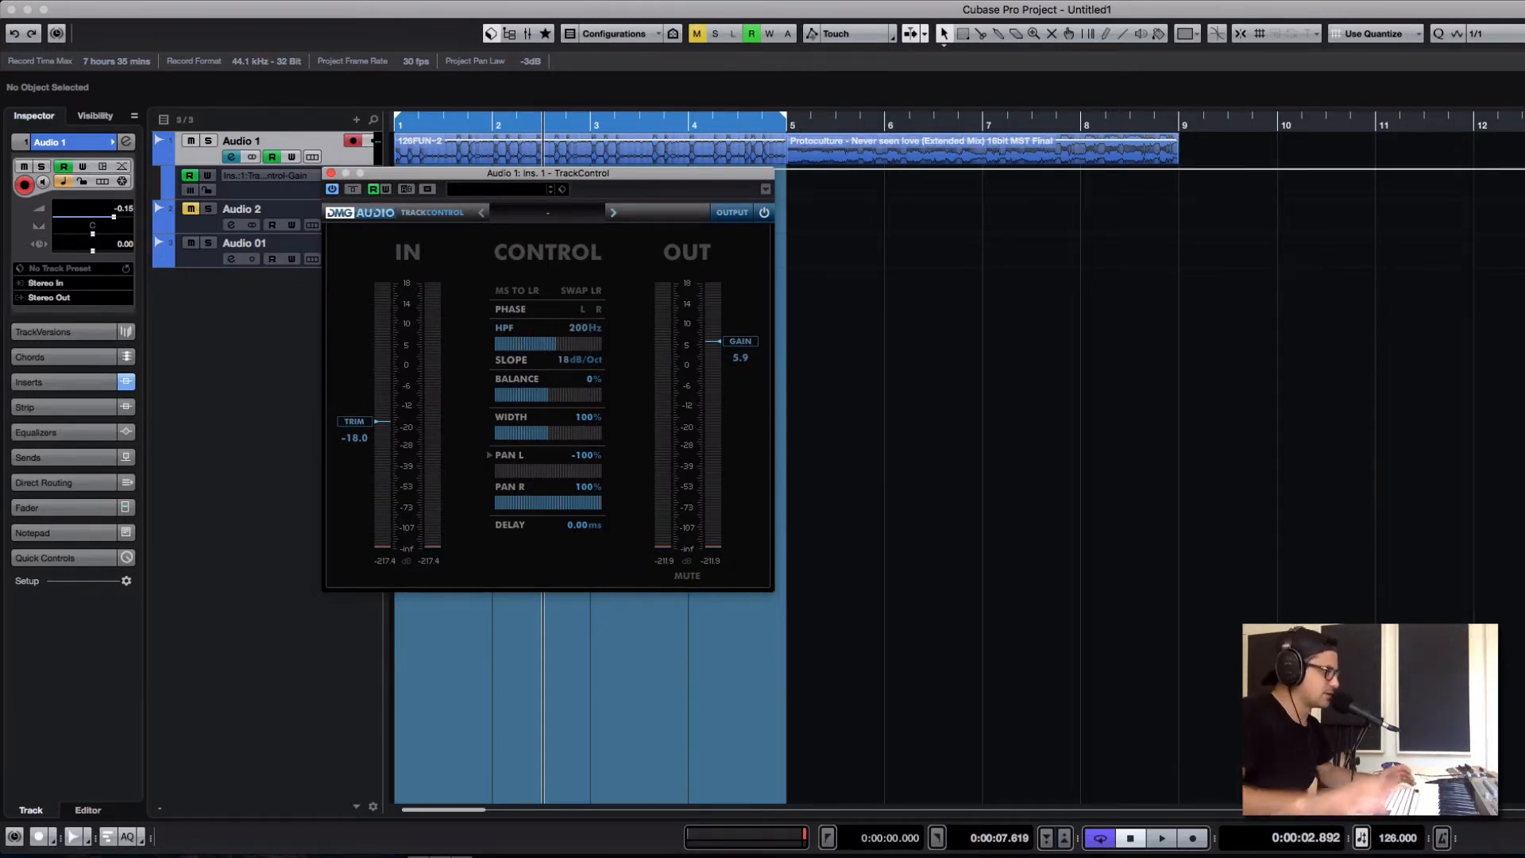
pyautogui.click(574, 362)
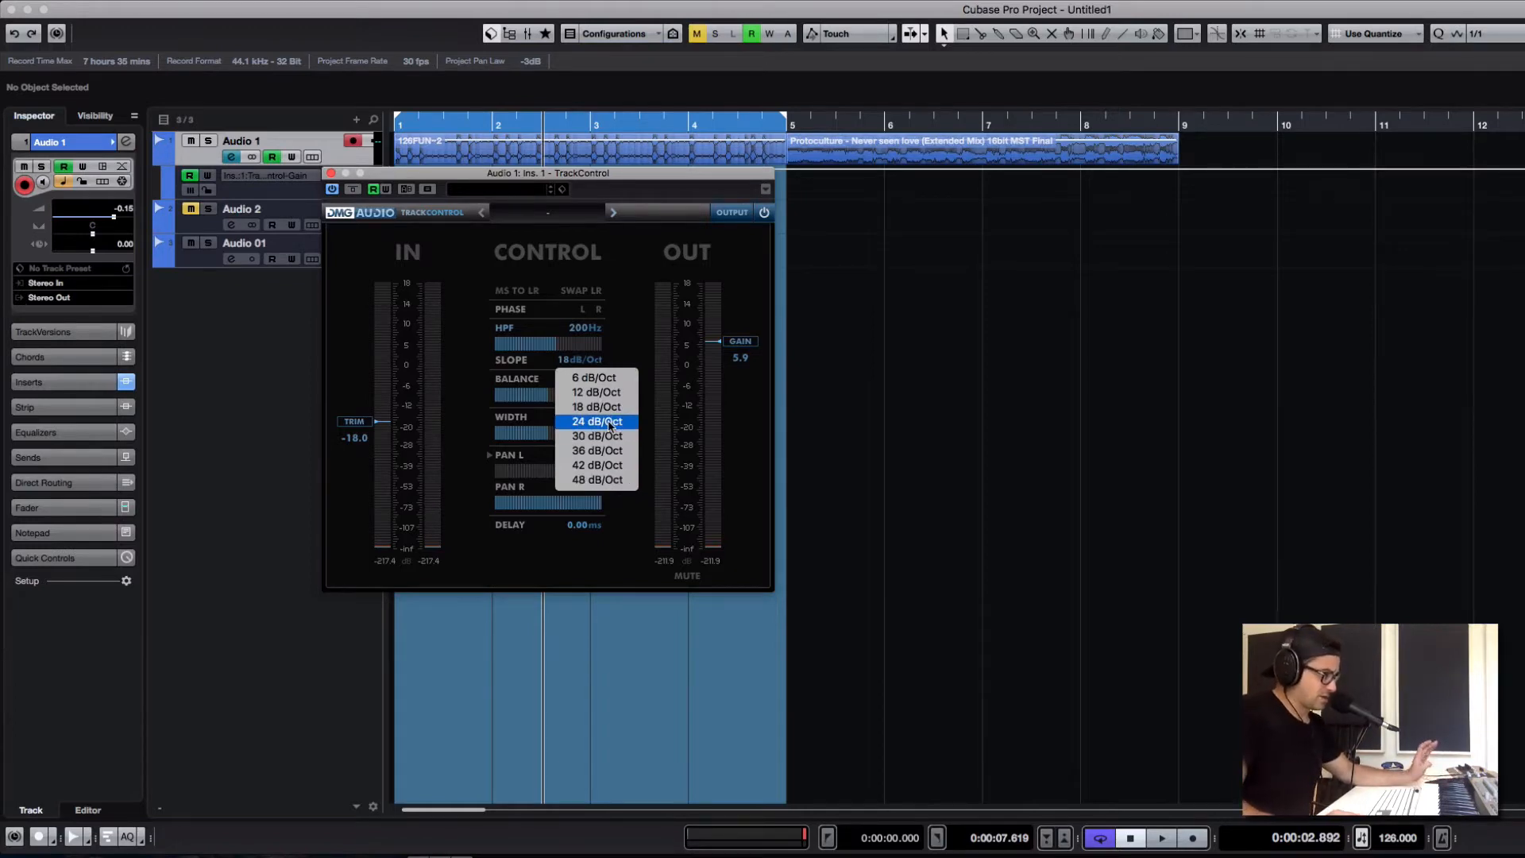
pyautogui.click(615, 421)
# Step: Play back Audio 1 while sweeping the high-pass filter down to 1 Hz, and stop playback
pyautogui.press('space')
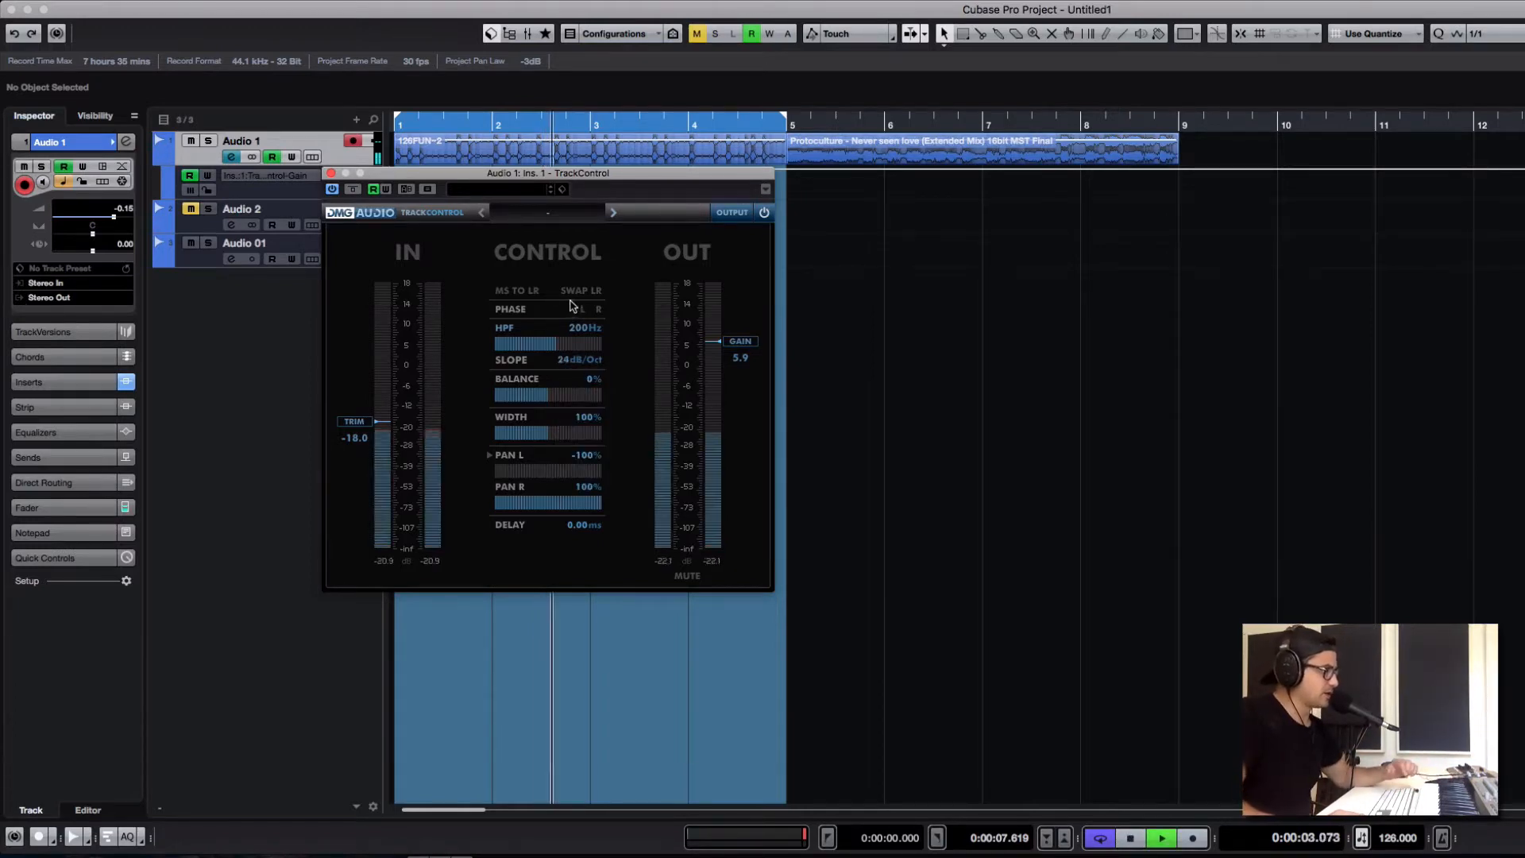
pyautogui.moveTo(556, 344); pyautogui.dragTo(493, 355)
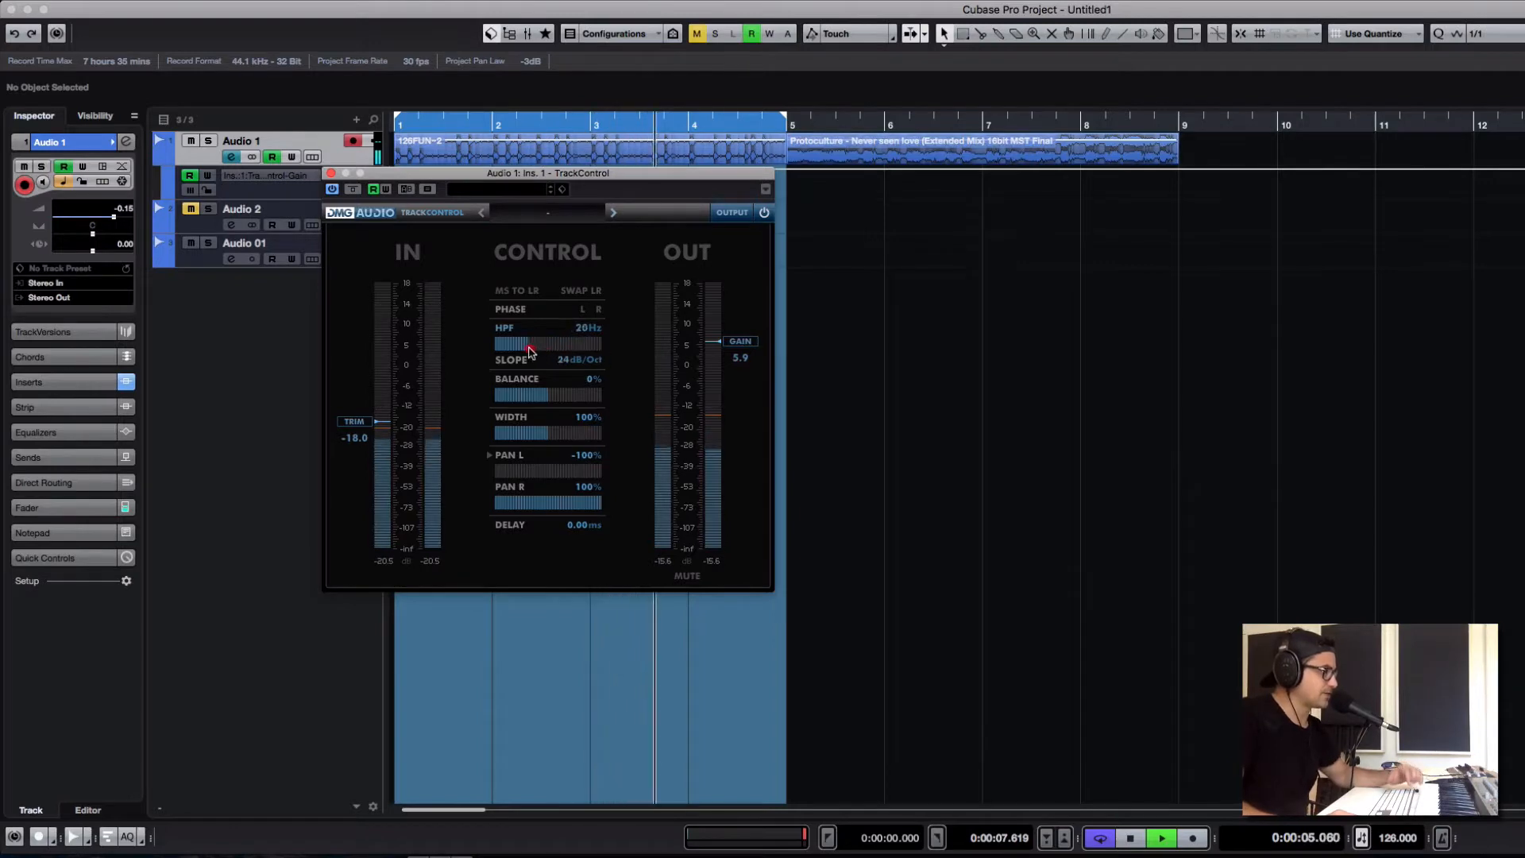
pyautogui.press('space')
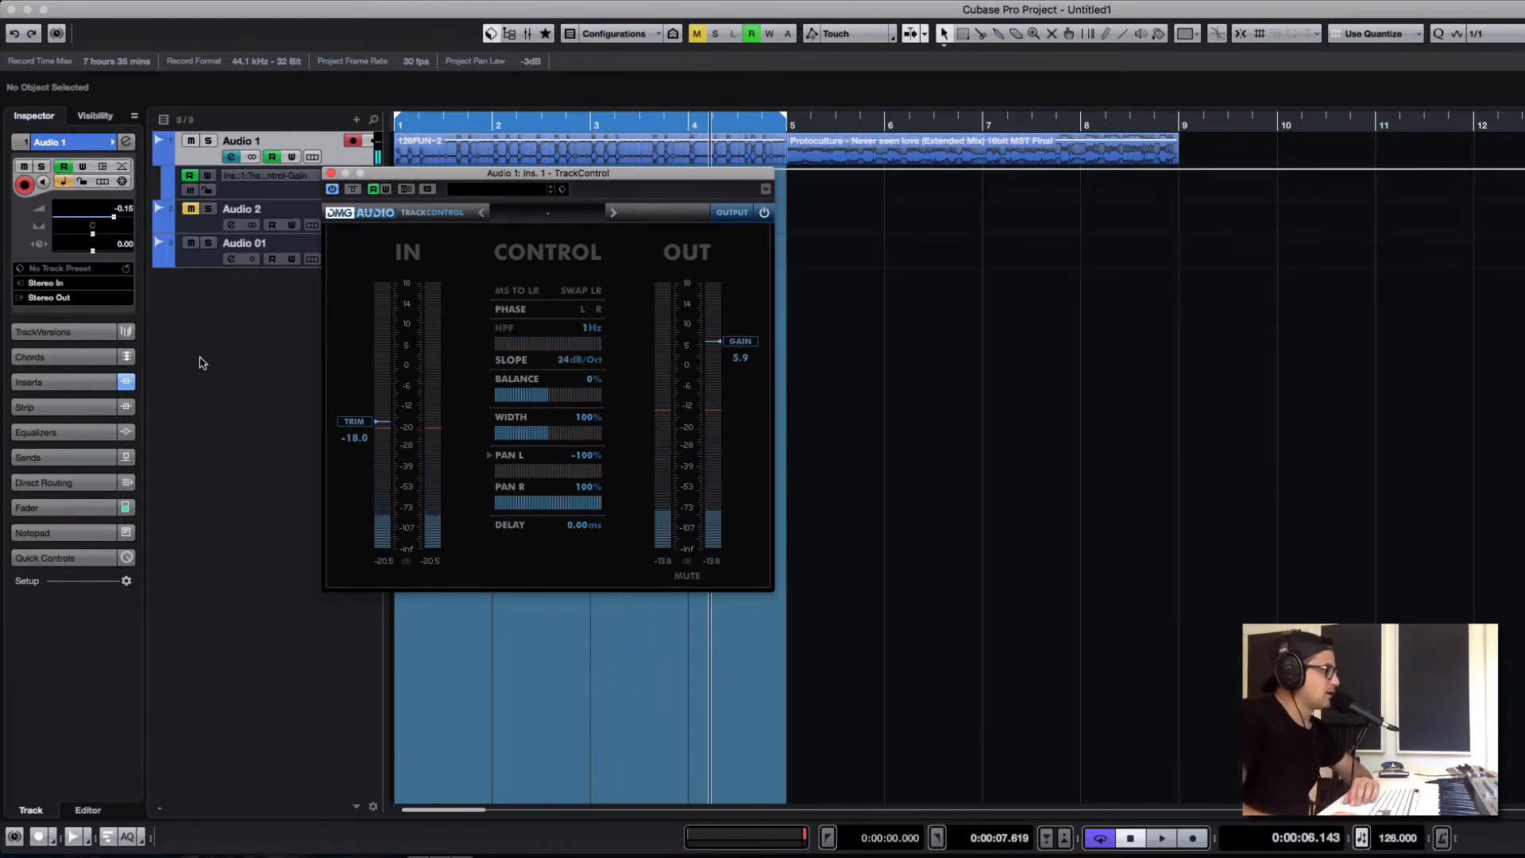
# Step: Replace the TrackControl window with the ClipShifter editor, activating the ClipShifter insert in the Audio 1 channel settings
pyautogui.click(331, 173)
pyautogui.click(227, 157)
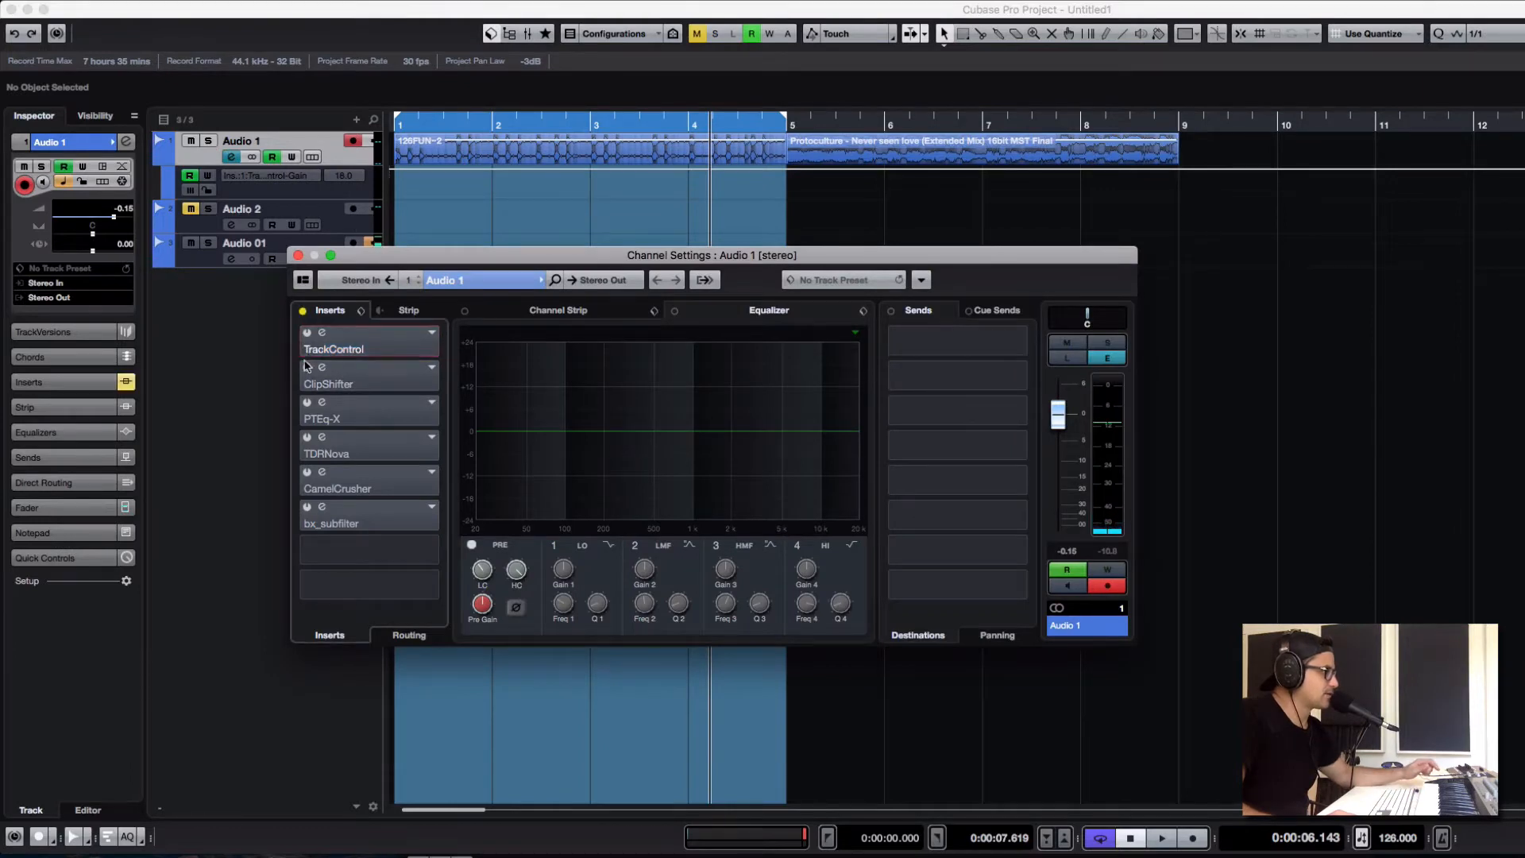
pyautogui.click(314, 367)
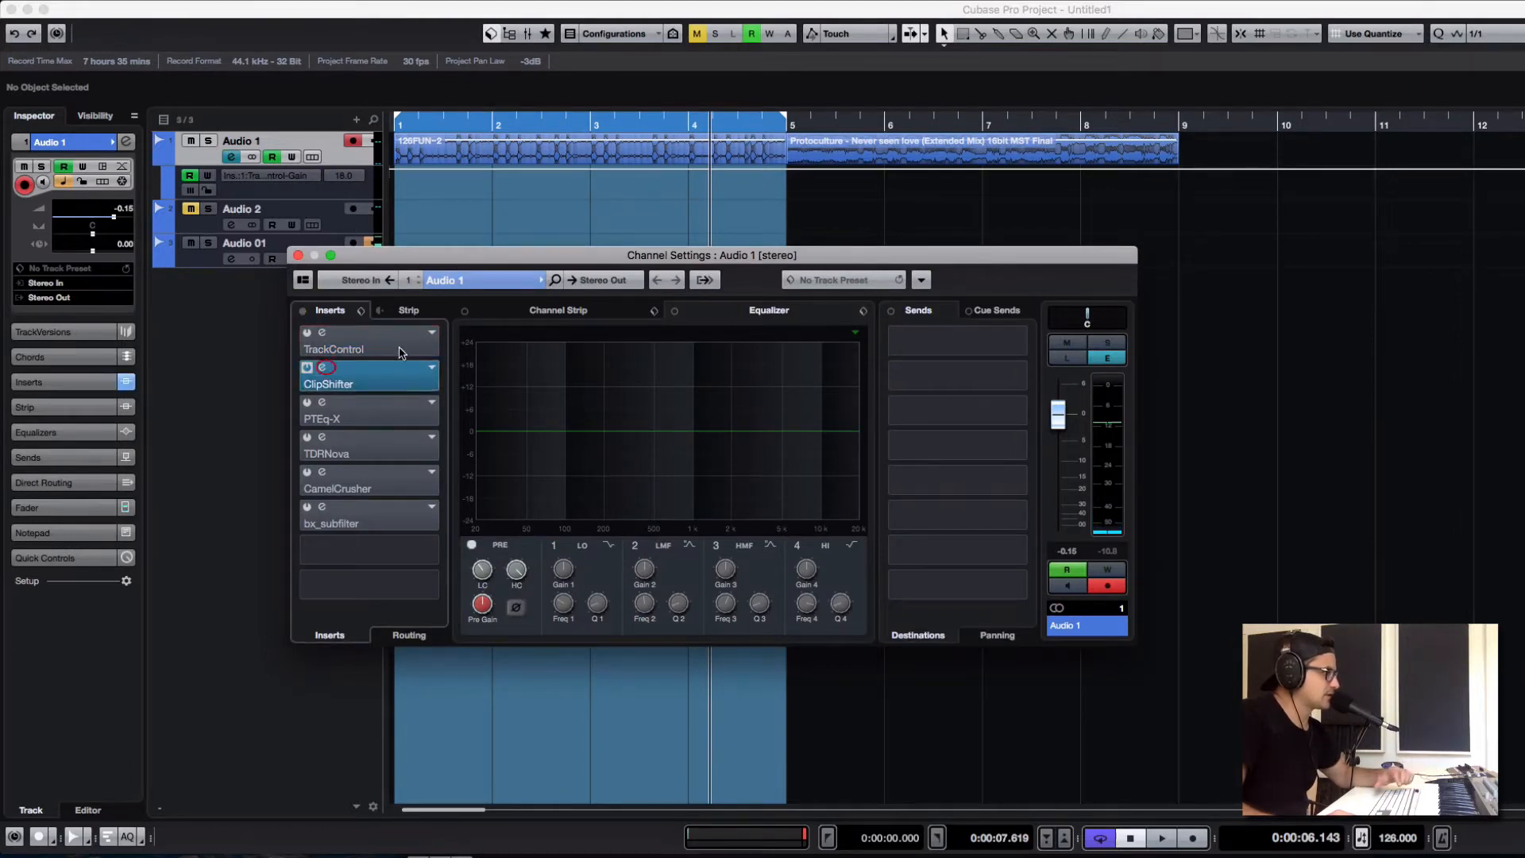
pyautogui.click(322, 367)
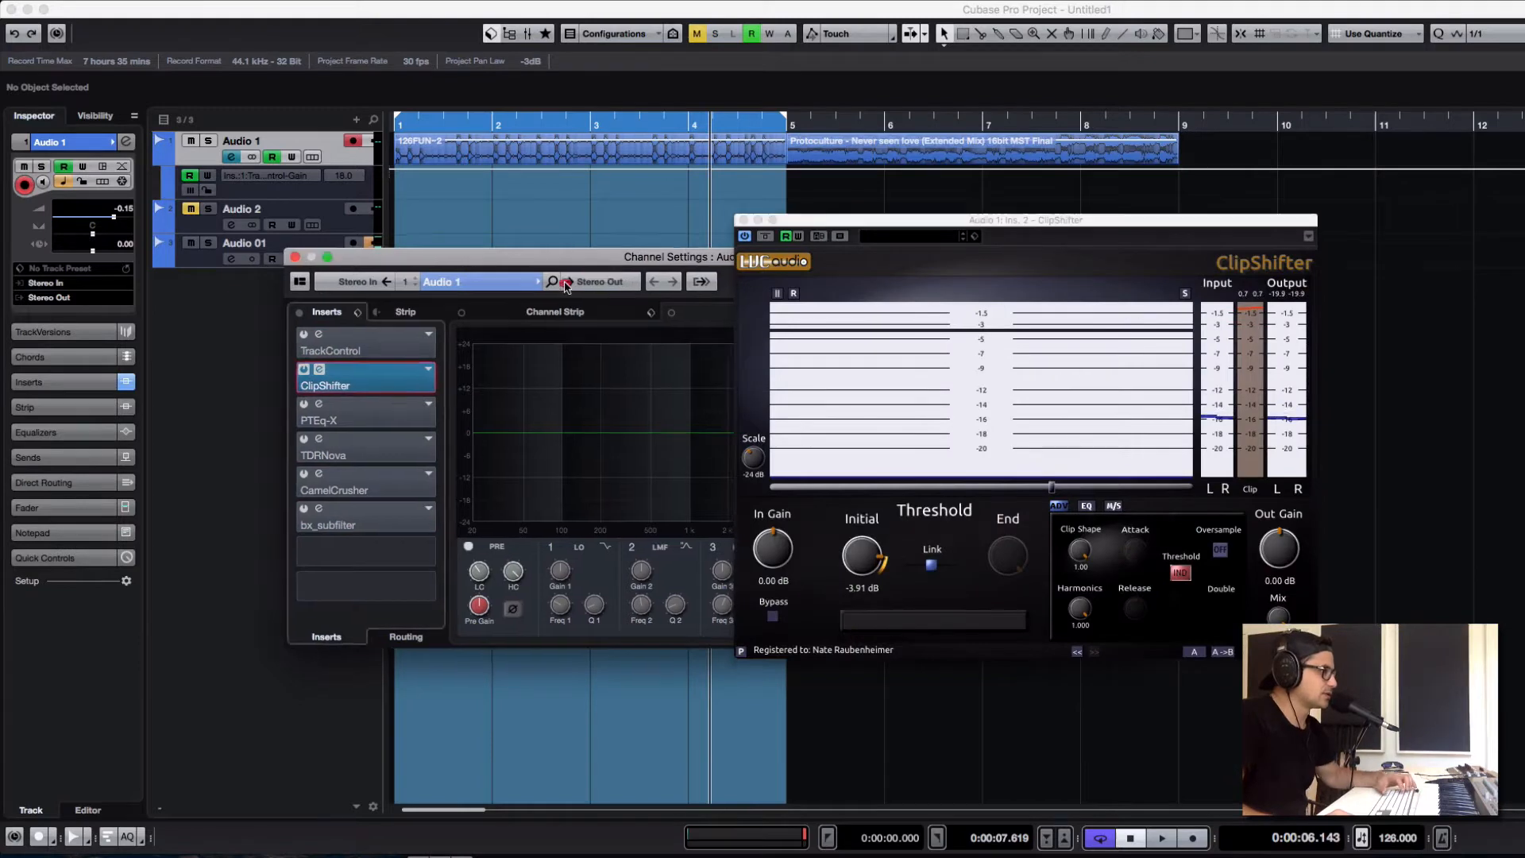
pyautogui.moveTo(557, 255); pyautogui.dragTo(389, 363)
pyautogui.click(131, 363)
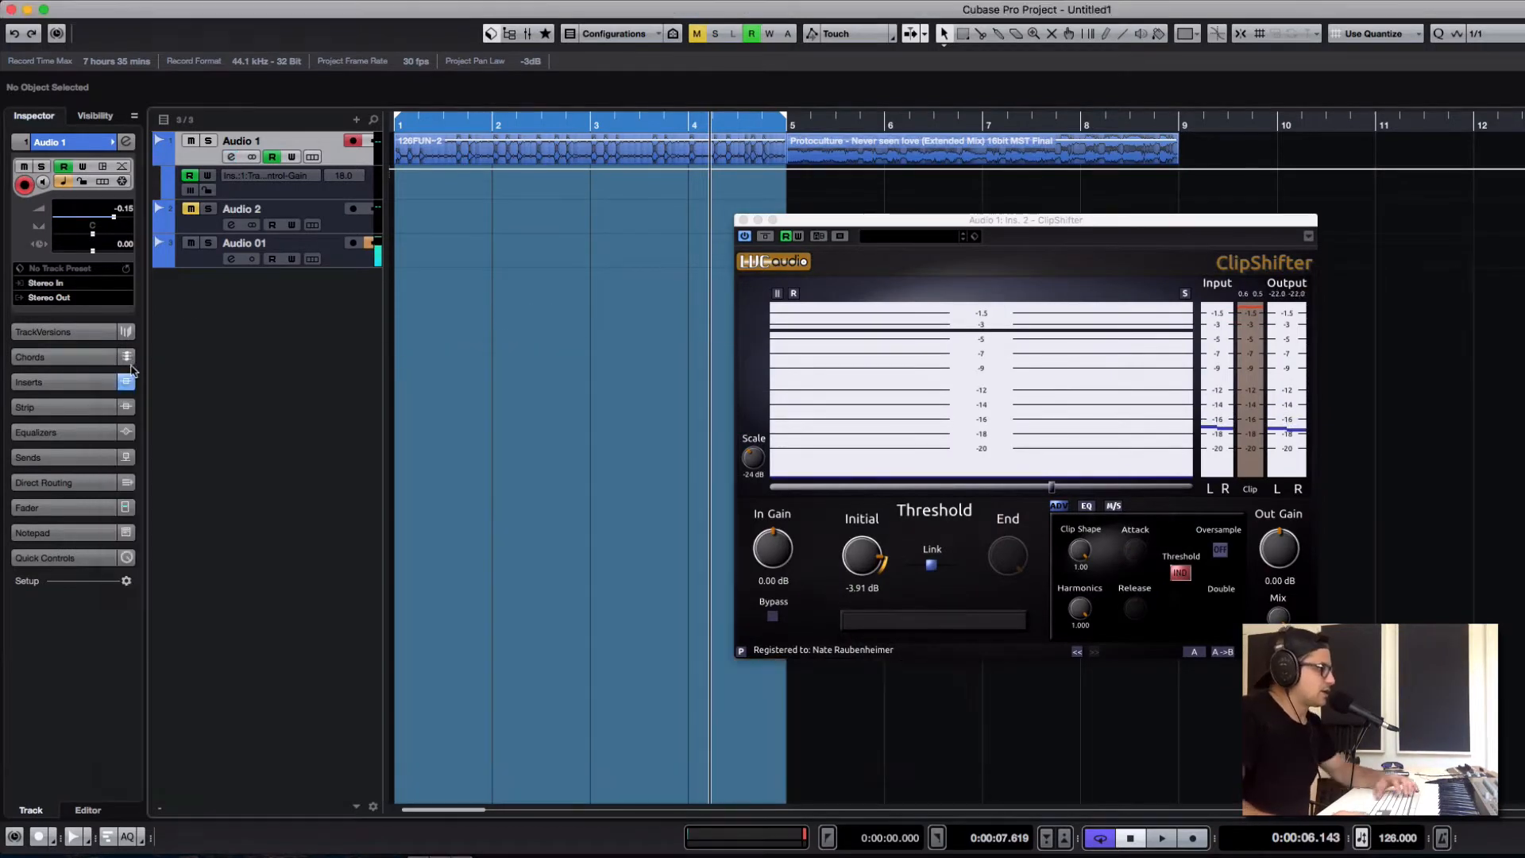
pyautogui.moveTo(912, 273); pyautogui.dragTo(503, 209)
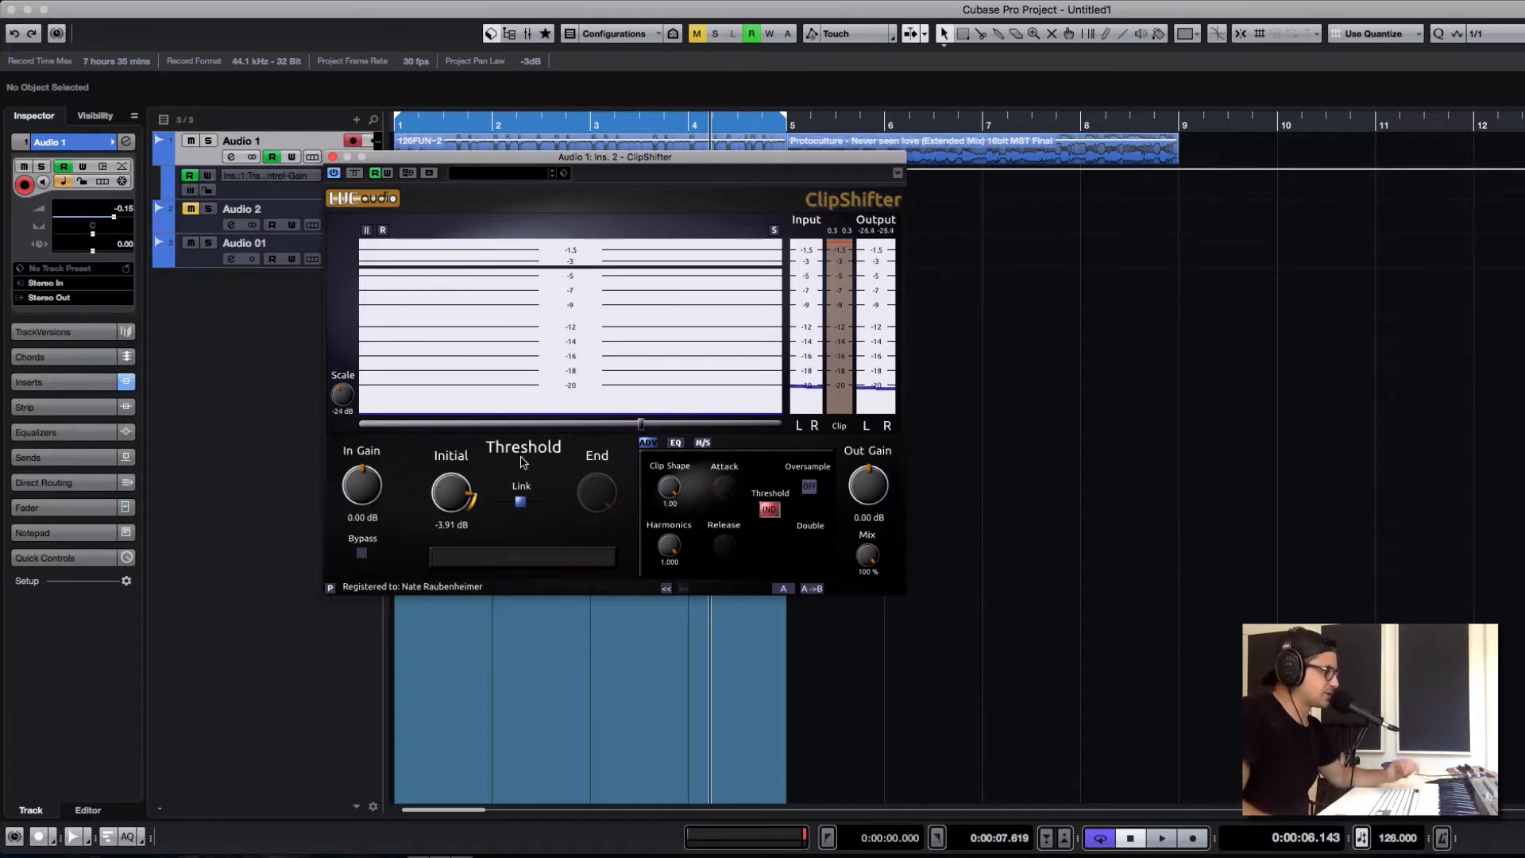
# Step: Reset the ClipShifter initial threshold to 0.00 dB and toggle the threshold link off and back on
pyautogui.keyDown('ctrl'); pyautogui.click(450, 492); pyautogui.keyUp('ctrl')
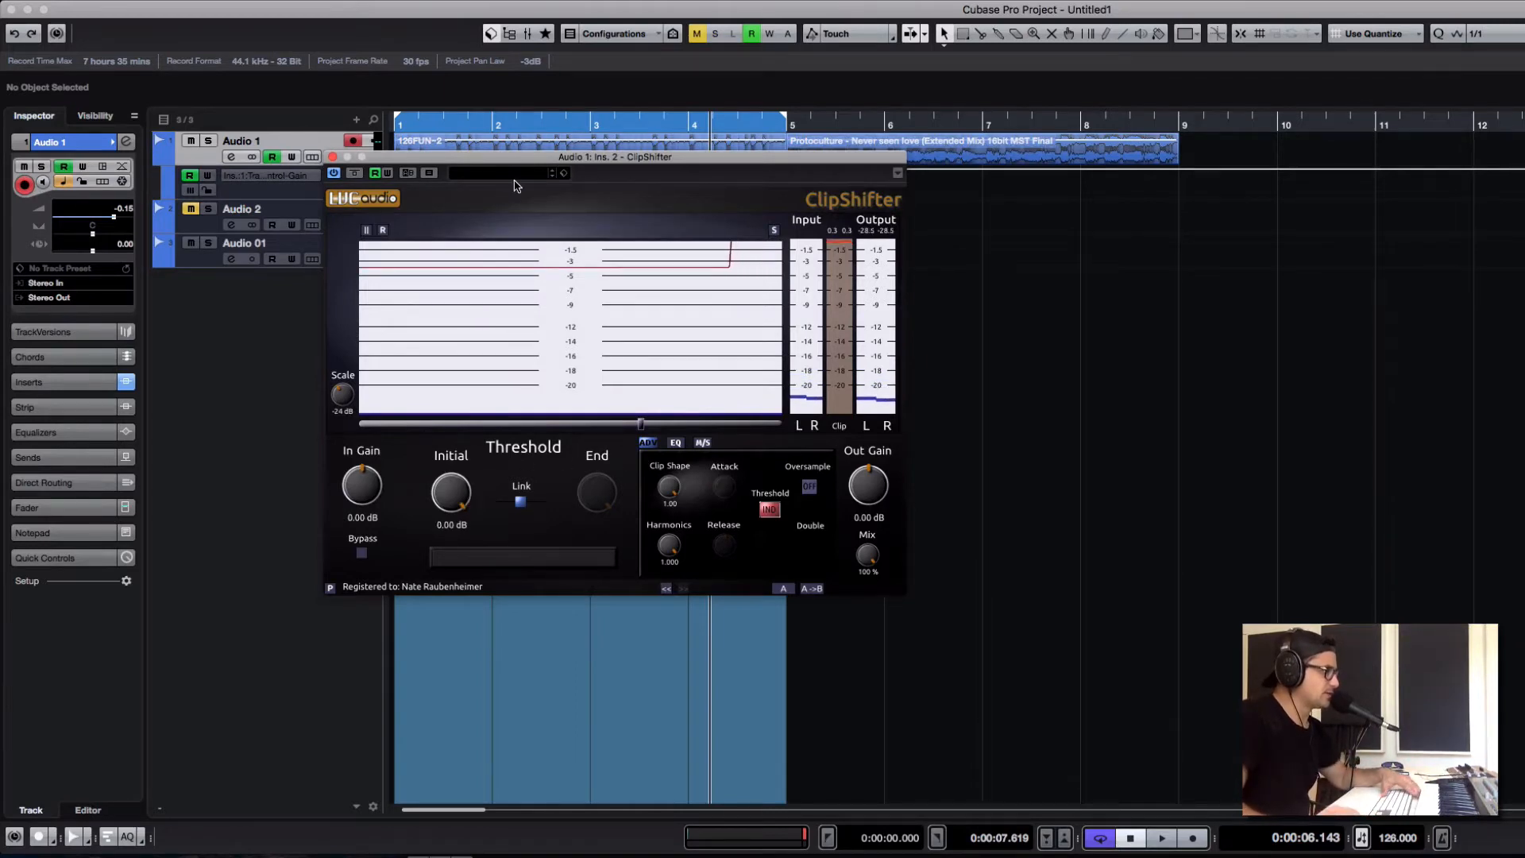
pyautogui.moveTo(540, 161); pyautogui.dragTo(504, 167)
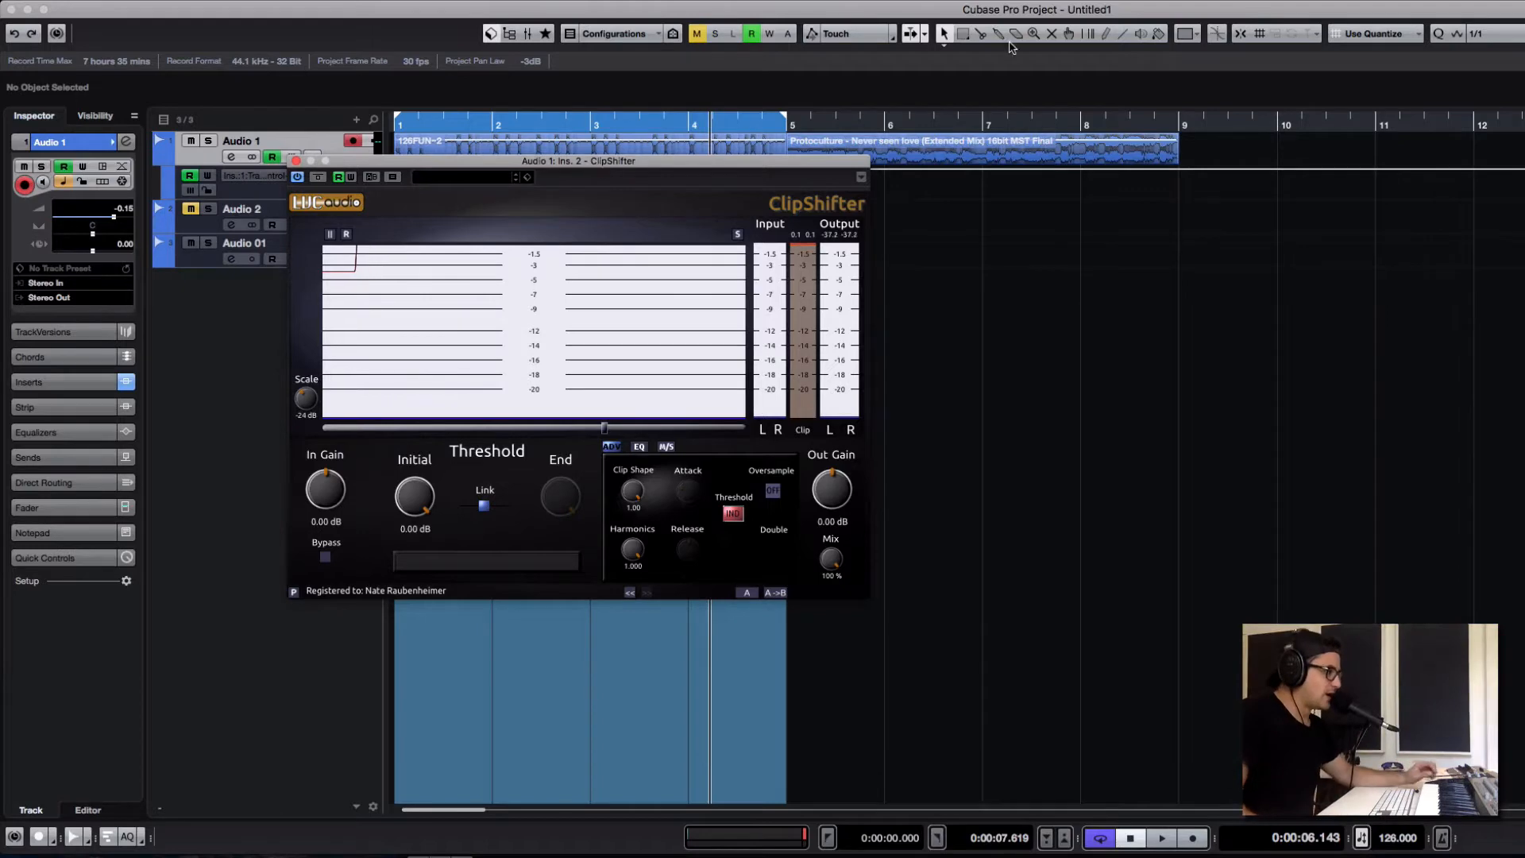
pyautogui.moveTo(634, 164); pyautogui.dragTo(730, 173)
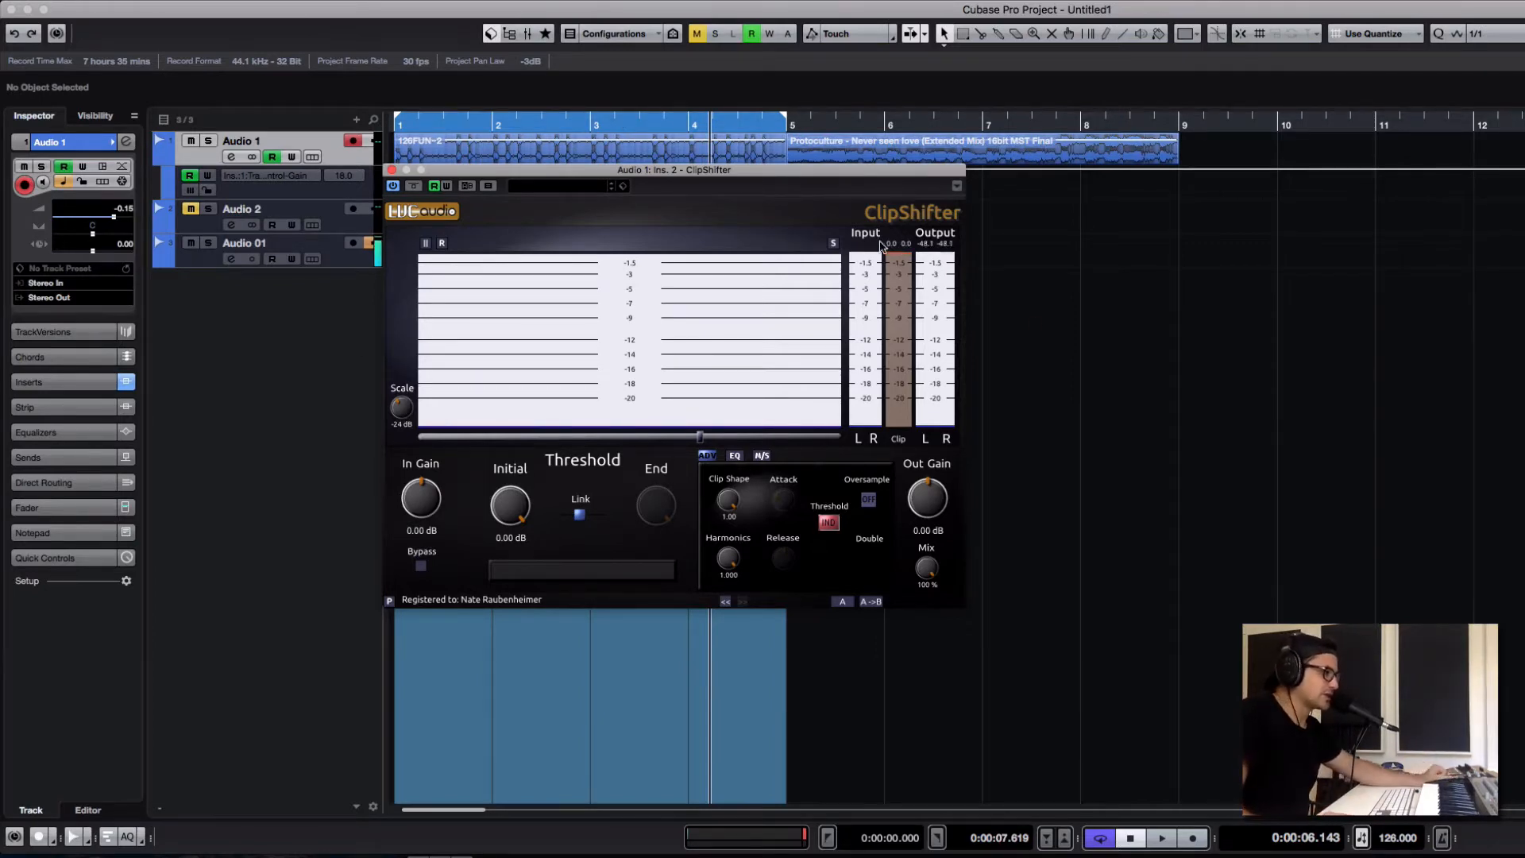
pyautogui.moveTo(656, 175); pyautogui.dragTo(719, 144)
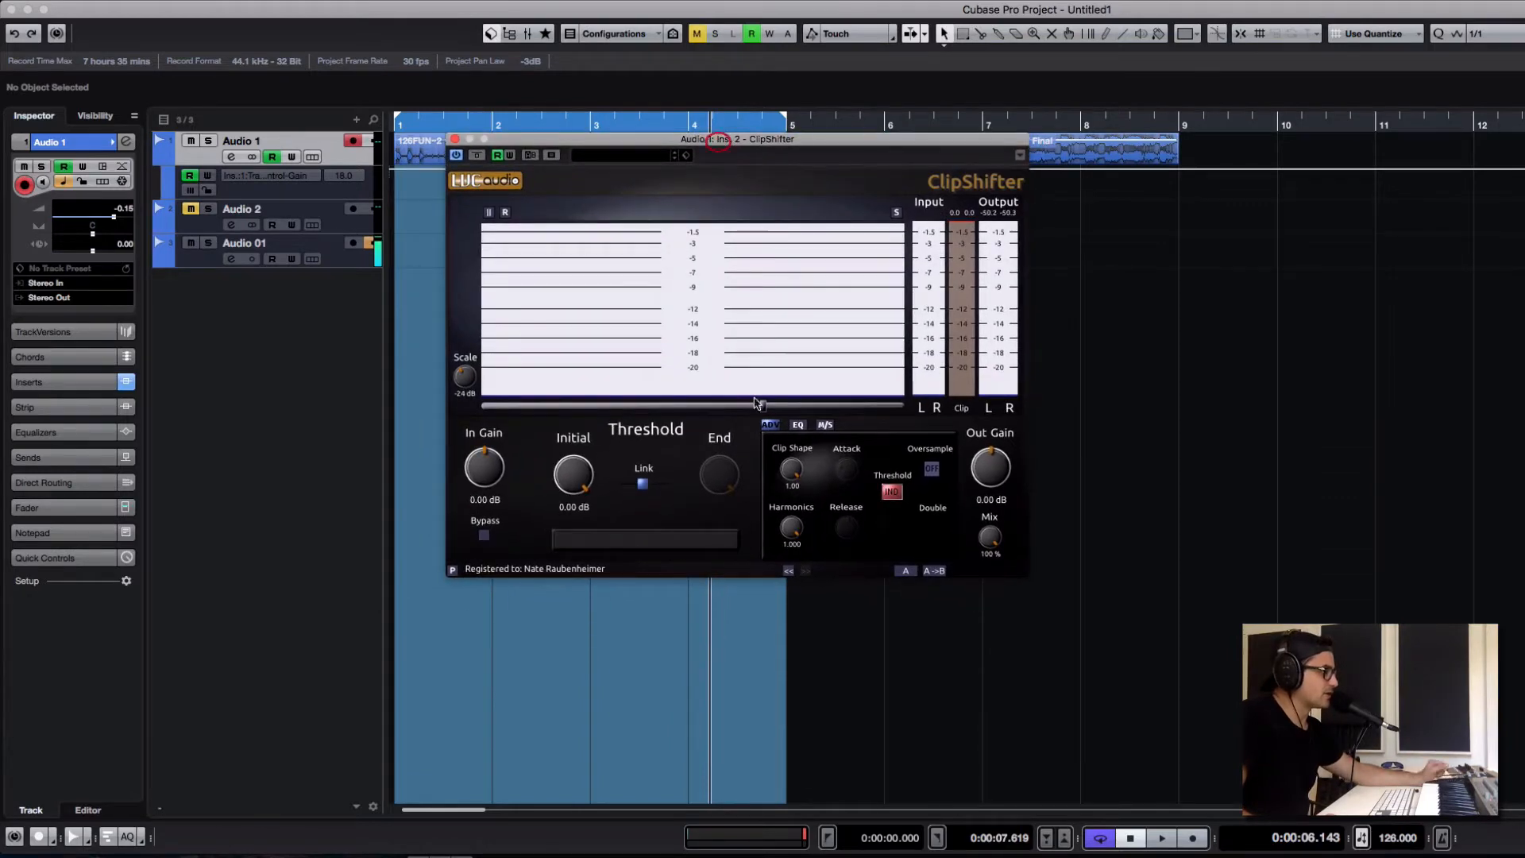
pyautogui.click(643, 484)
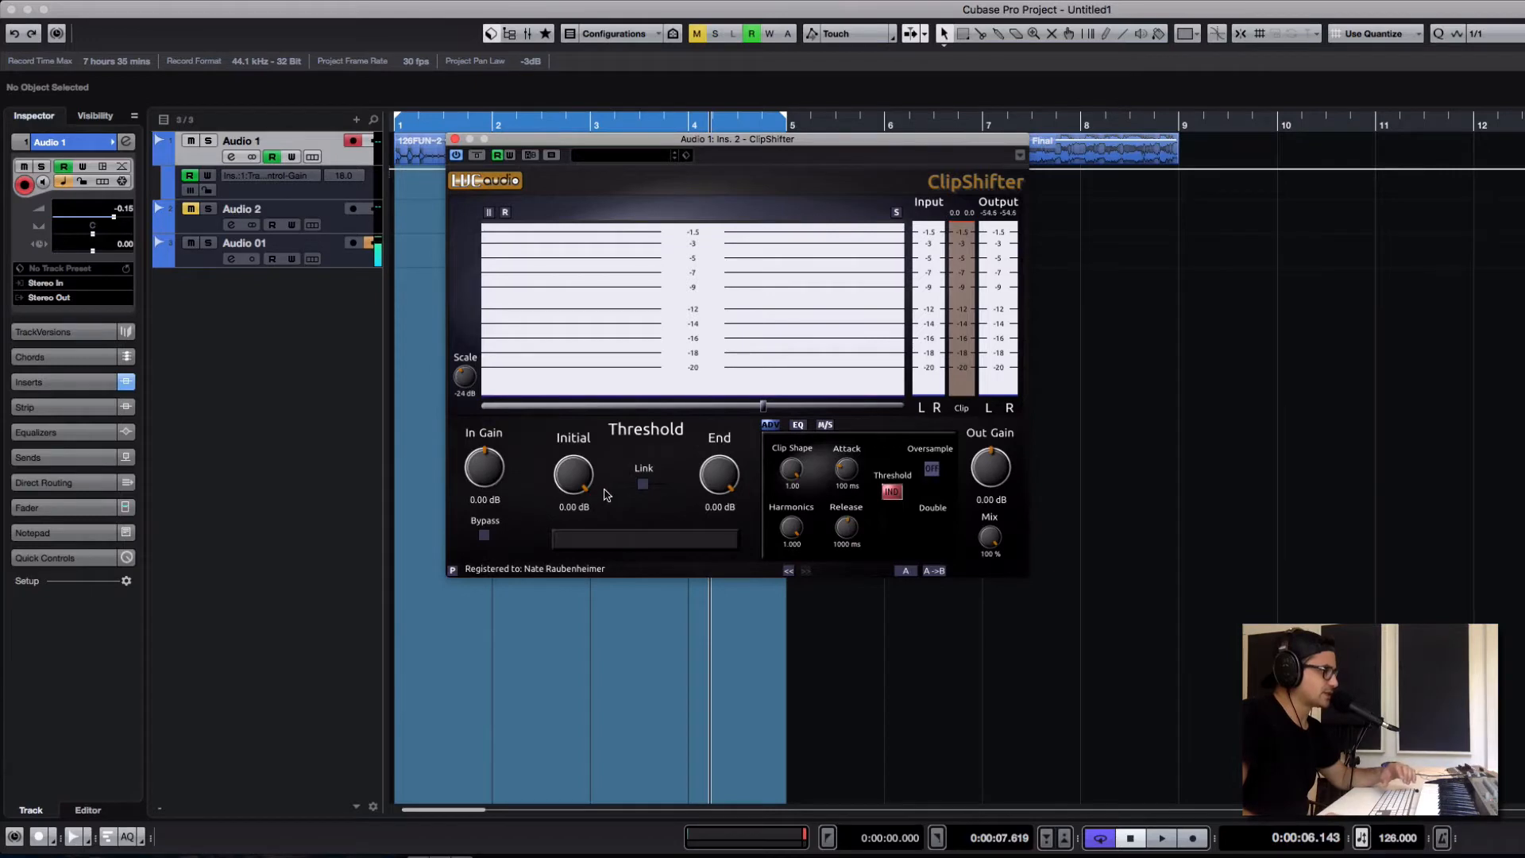
pyautogui.click(644, 484)
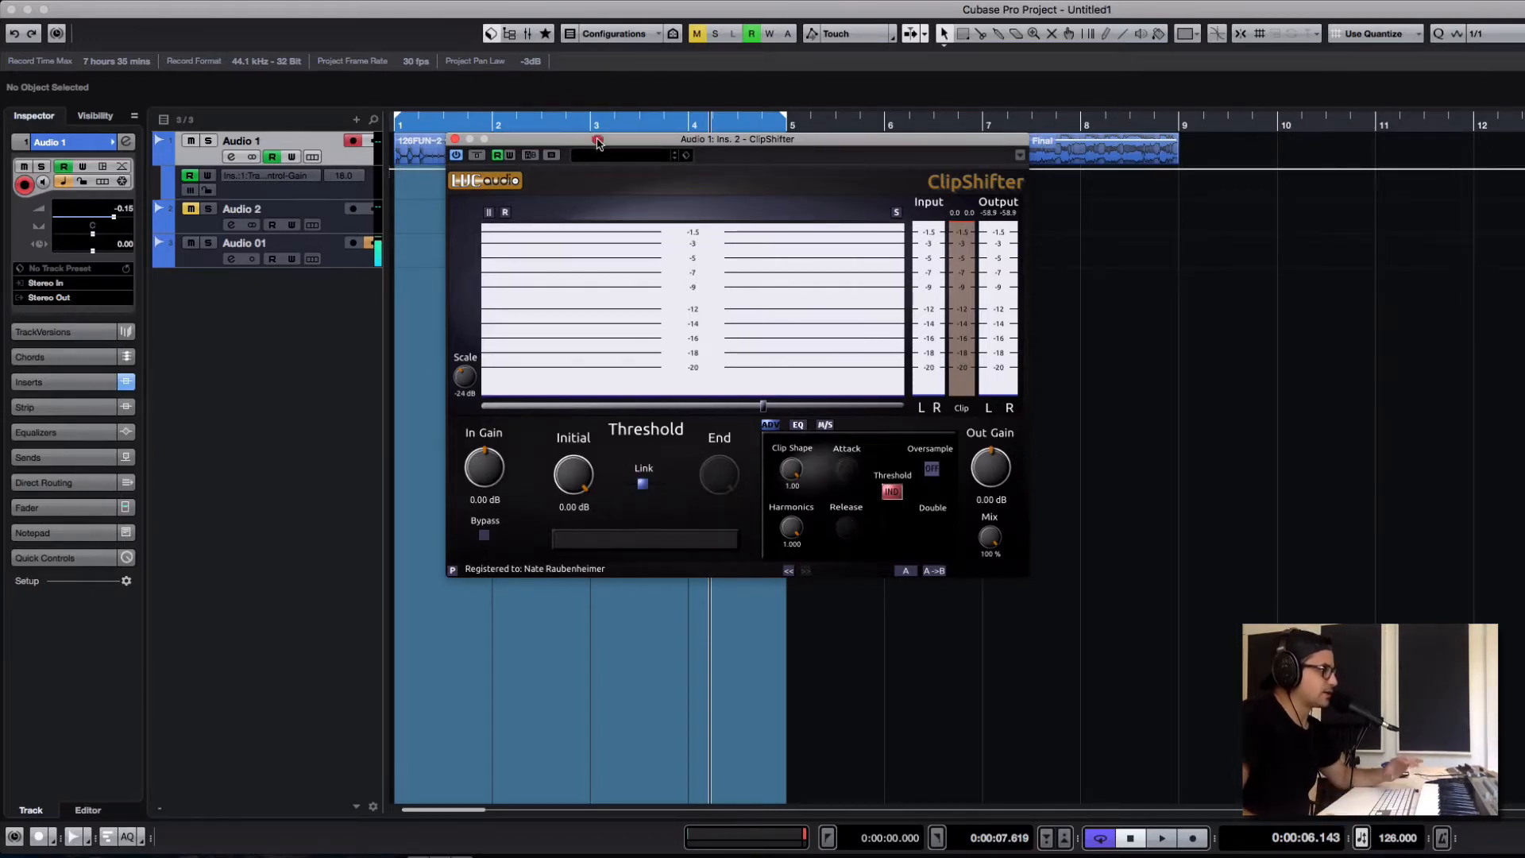
# Step: Try lower ClipShifter initial thresholds, including -5.25 dB and -10.58 dB, while playing back Audio 1
pyautogui.press('space')
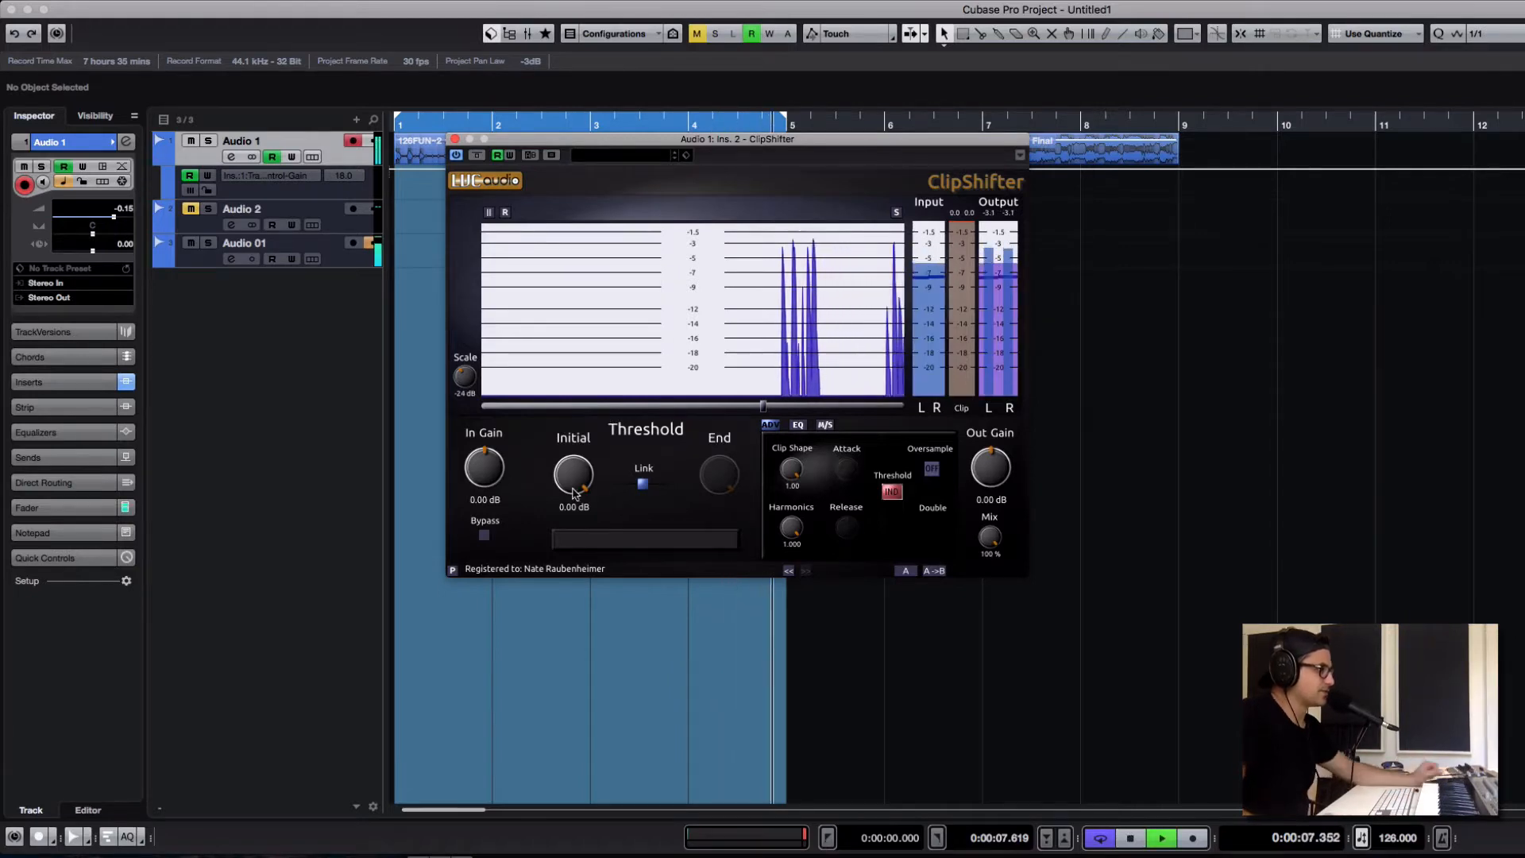
pyautogui.moveTo(575, 493)
pyautogui.mouseDown()
pyautogui.moveTo(587, 528)
pyautogui.moveTo(575, 487)
pyautogui.mouseUp()
pyautogui.press('space')
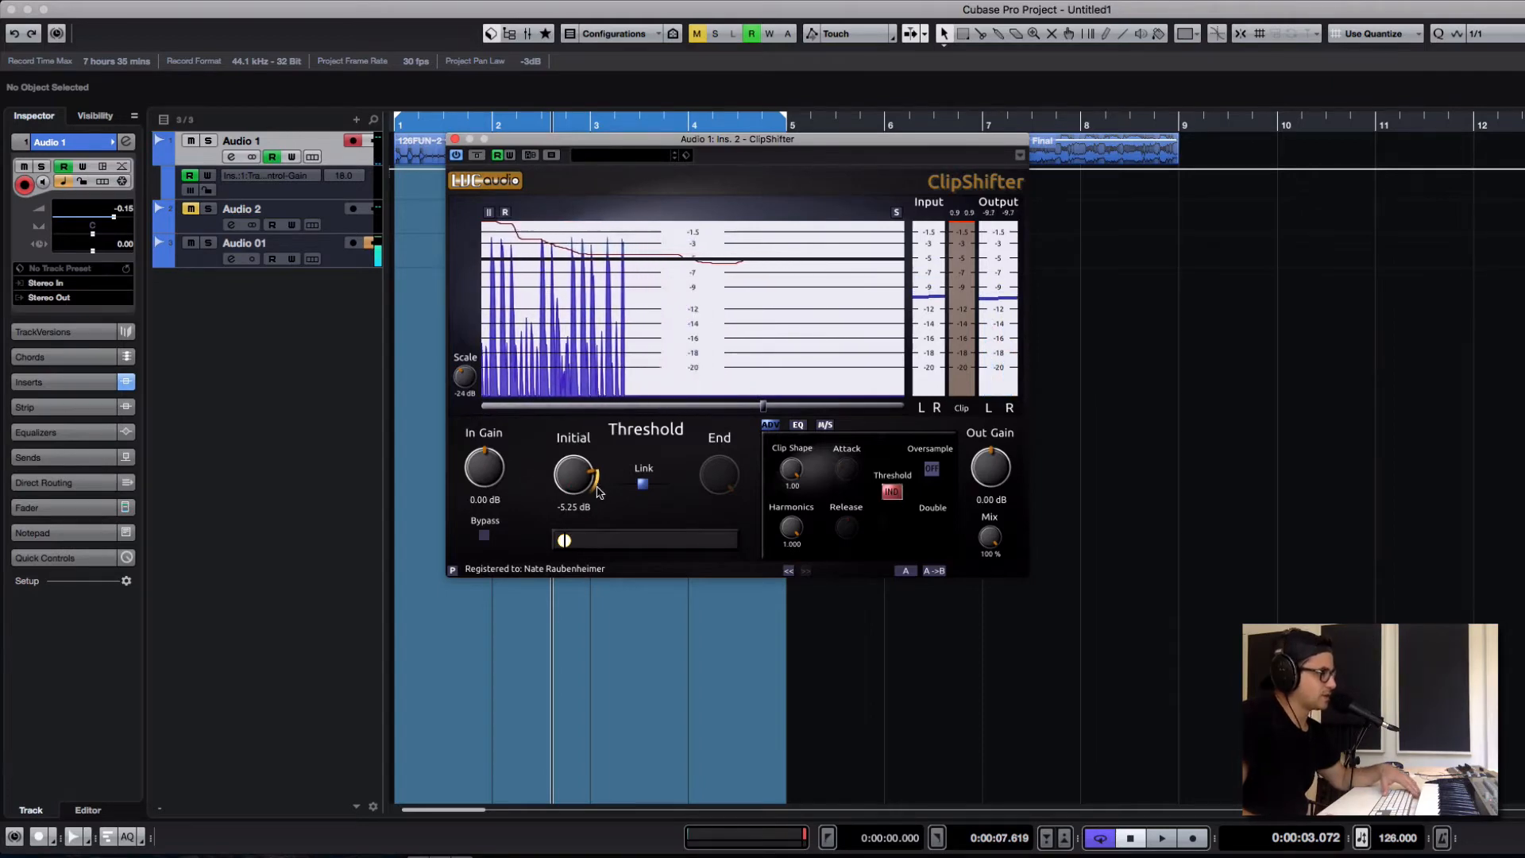
pyautogui.moveTo(598, 492); pyautogui.dragTo(573, 470)
pyautogui.press('space')
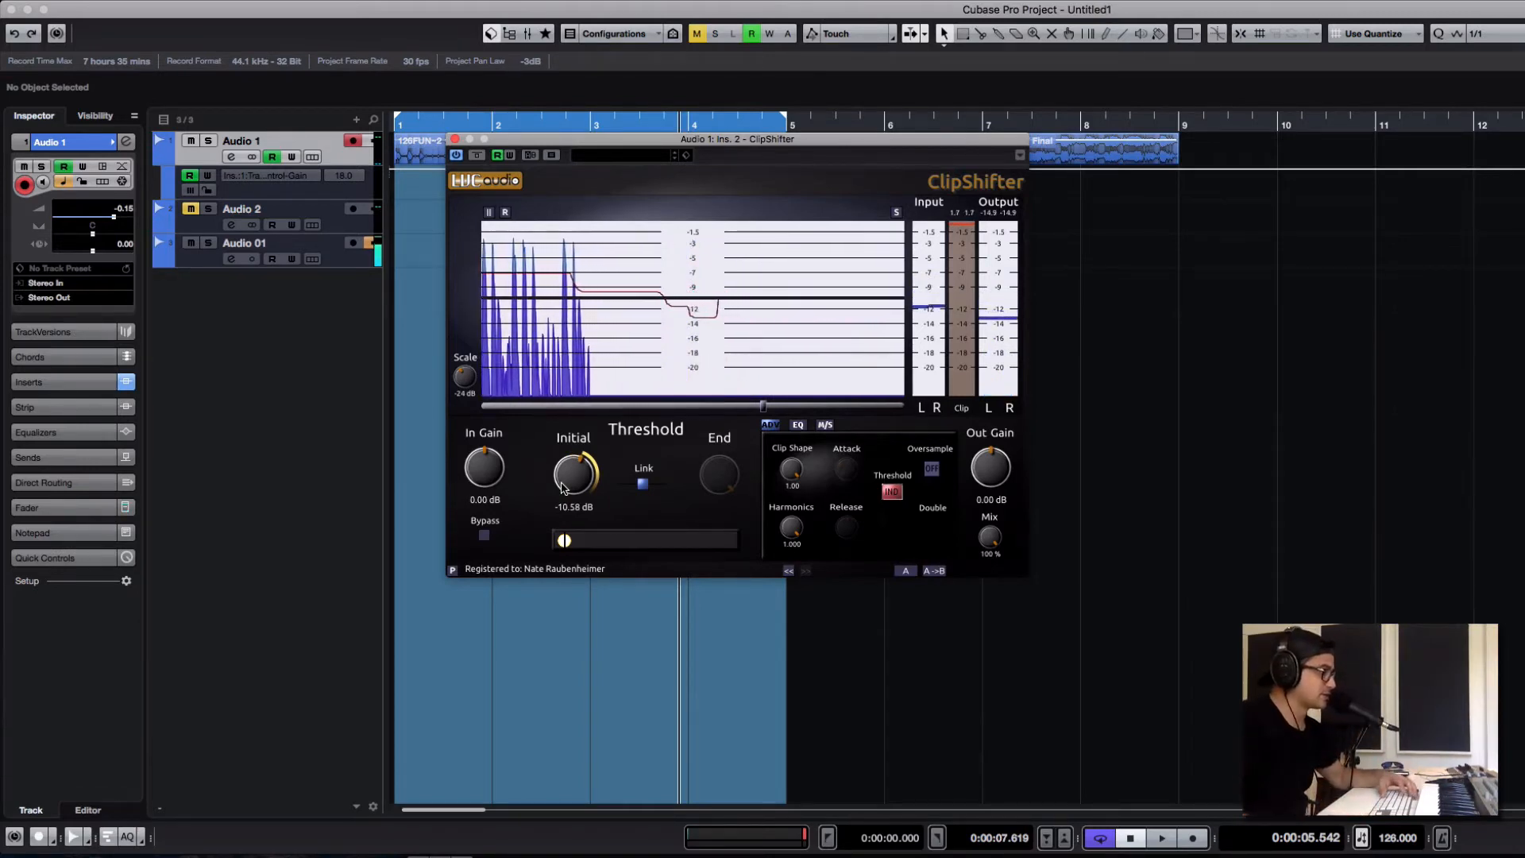
pyautogui.moveTo(562, 487); pyautogui.dragTo(568, 498)
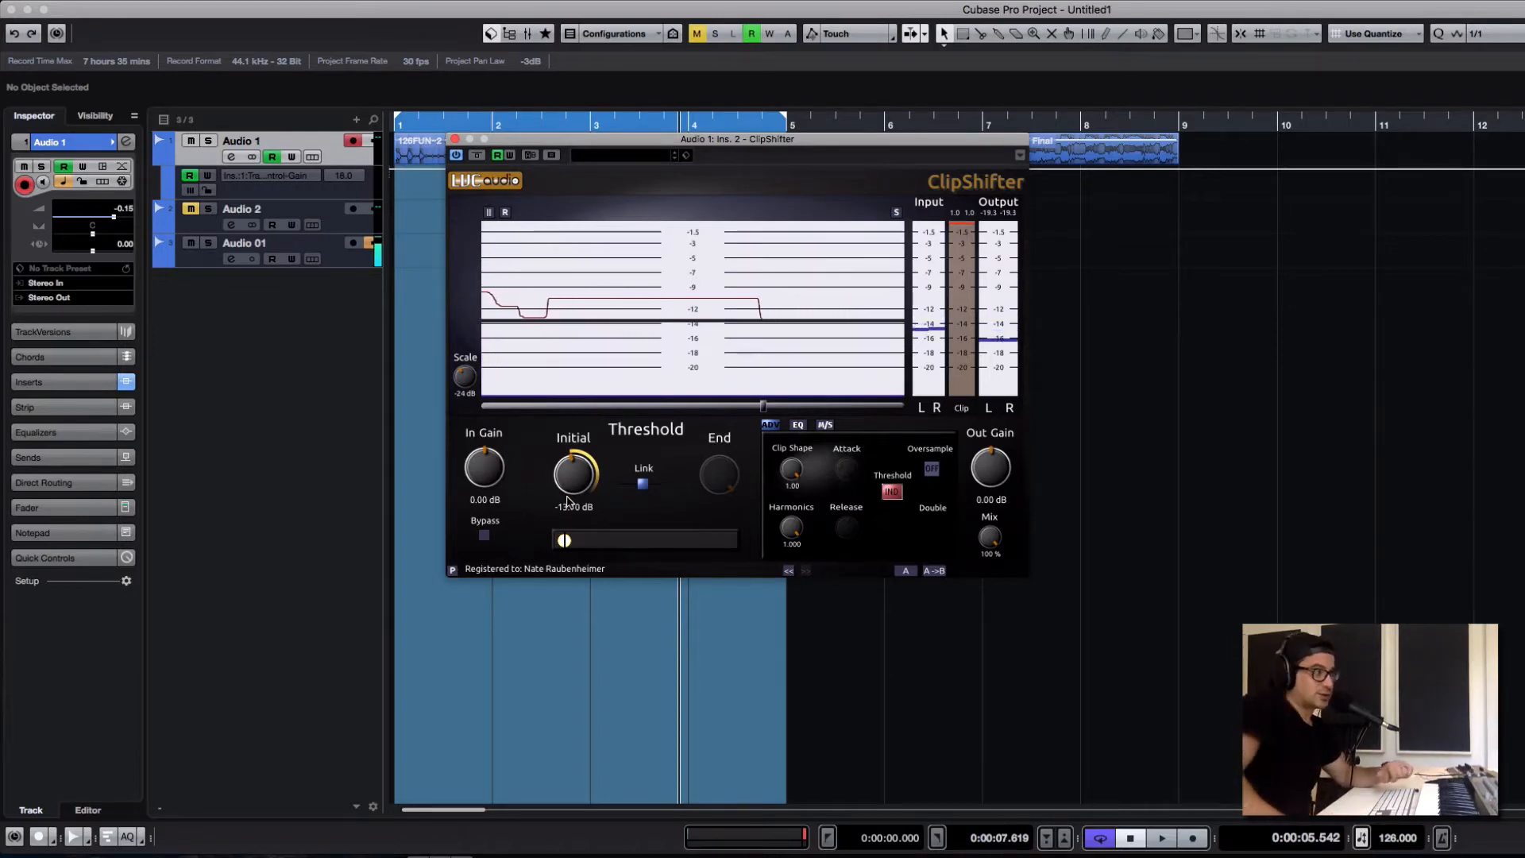
# Step: Set the ClipShifter initial threshold to -4.30 dB while playing back Audio 1
pyautogui.moveTo(569, 469); pyautogui.dragTo(584, 324)
pyautogui.press('space')
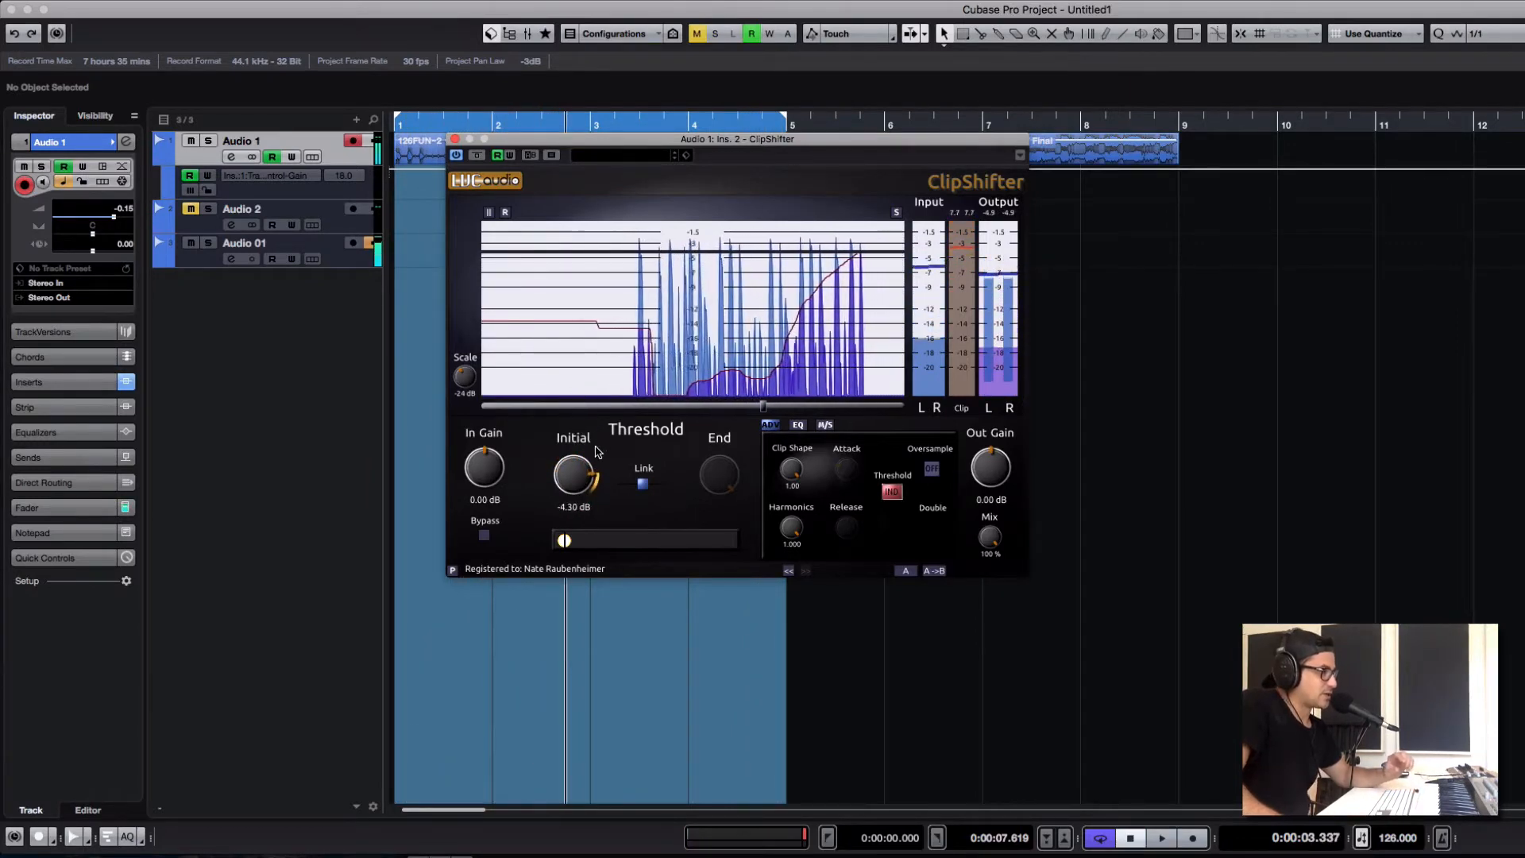
pyautogui.press('space')
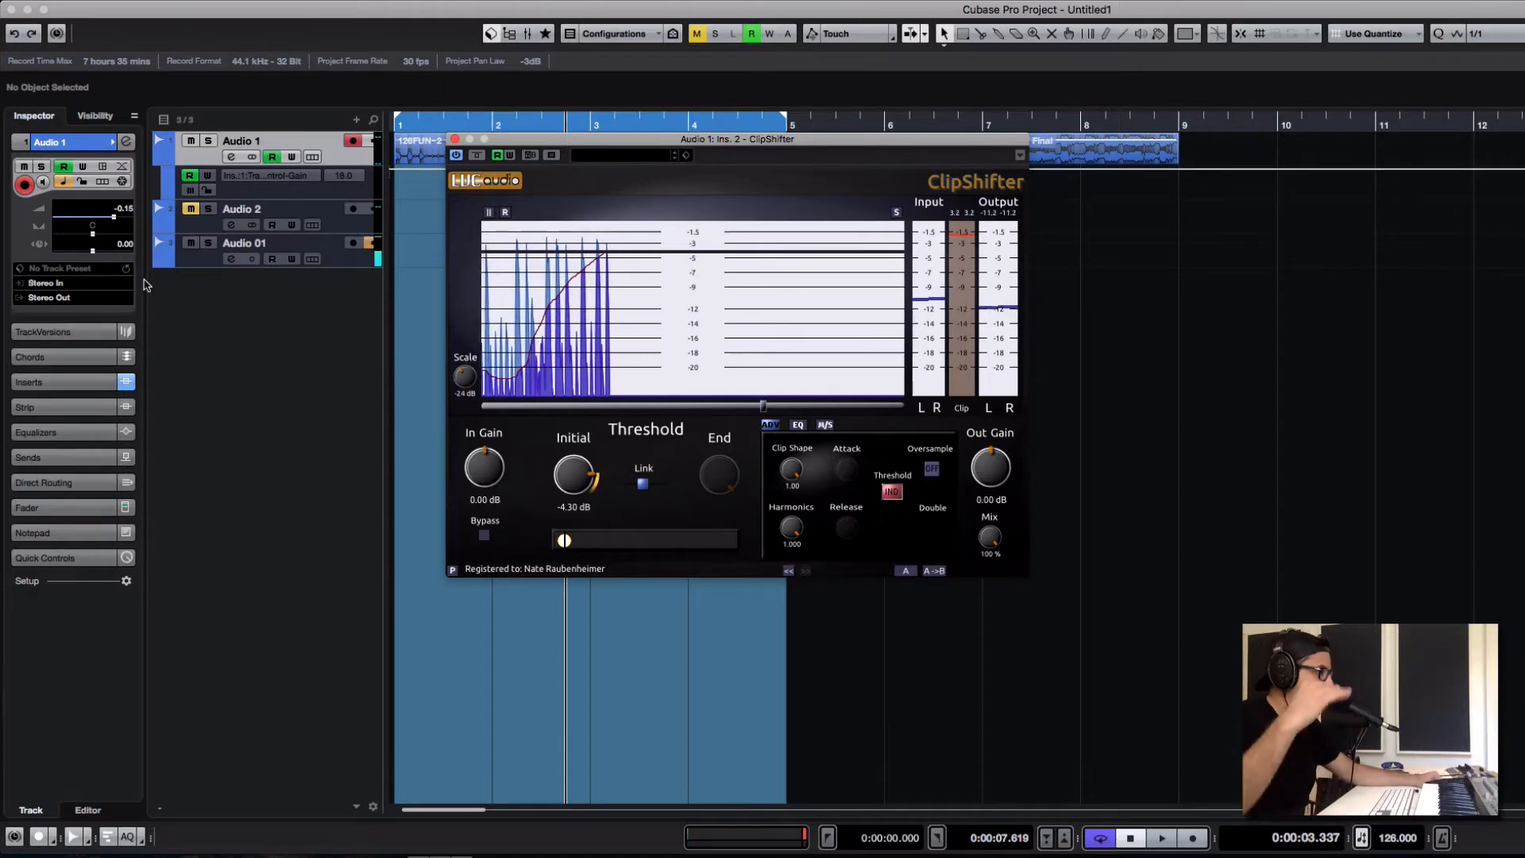
# Step: Reopen the Audio 1 channel settings, clear the ClipShifter window out of the way and bypass the ClipShifter insert
pyautogui.click(239, 163)
pyautogui.click(238, 161)
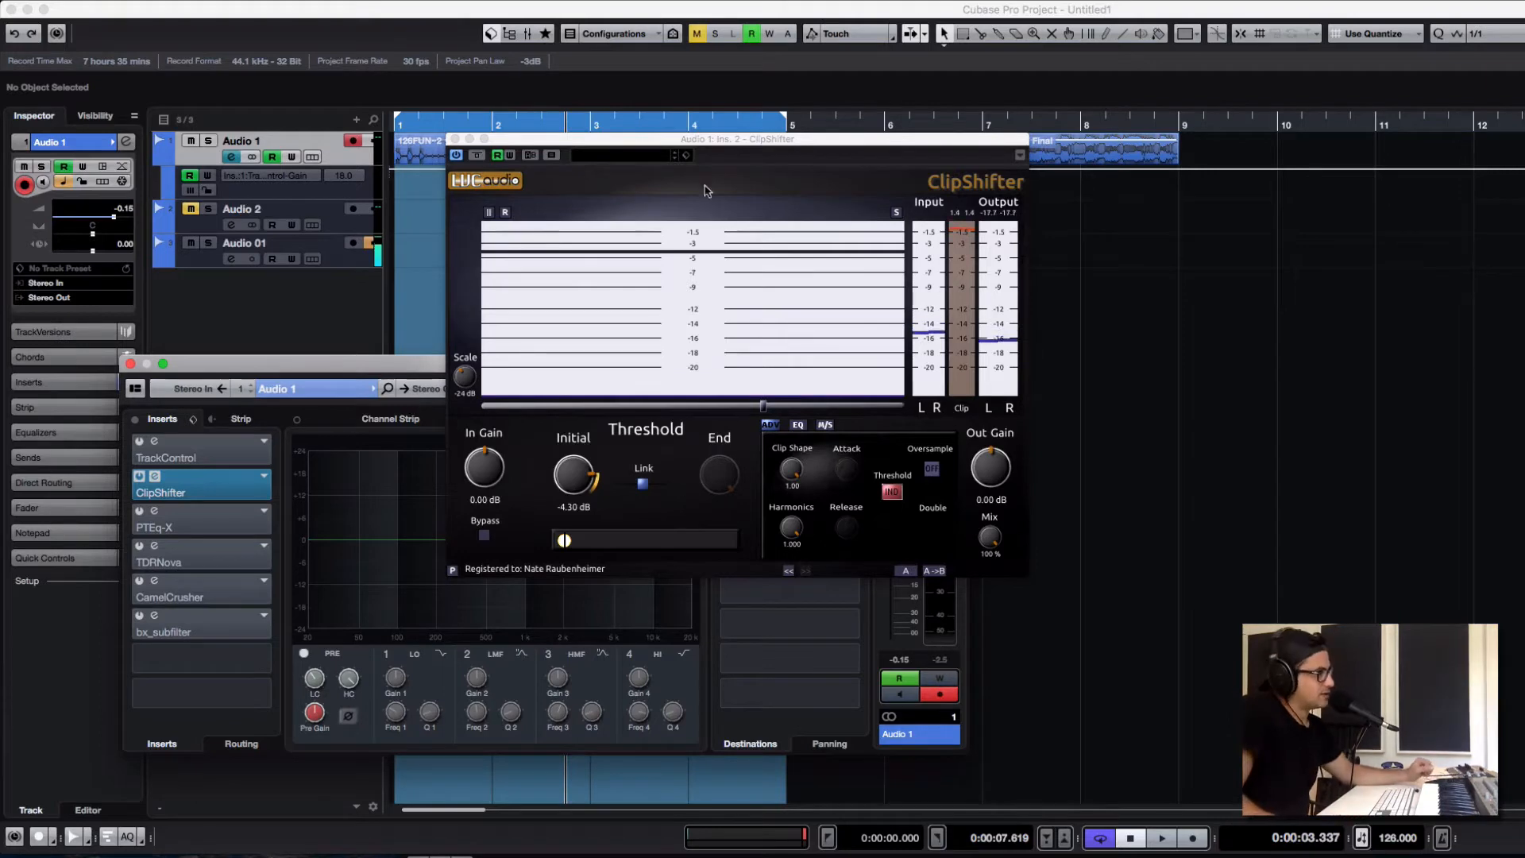
pyautogui.moveTo(720, 140); pyautogui.dragTo(1133, 176)
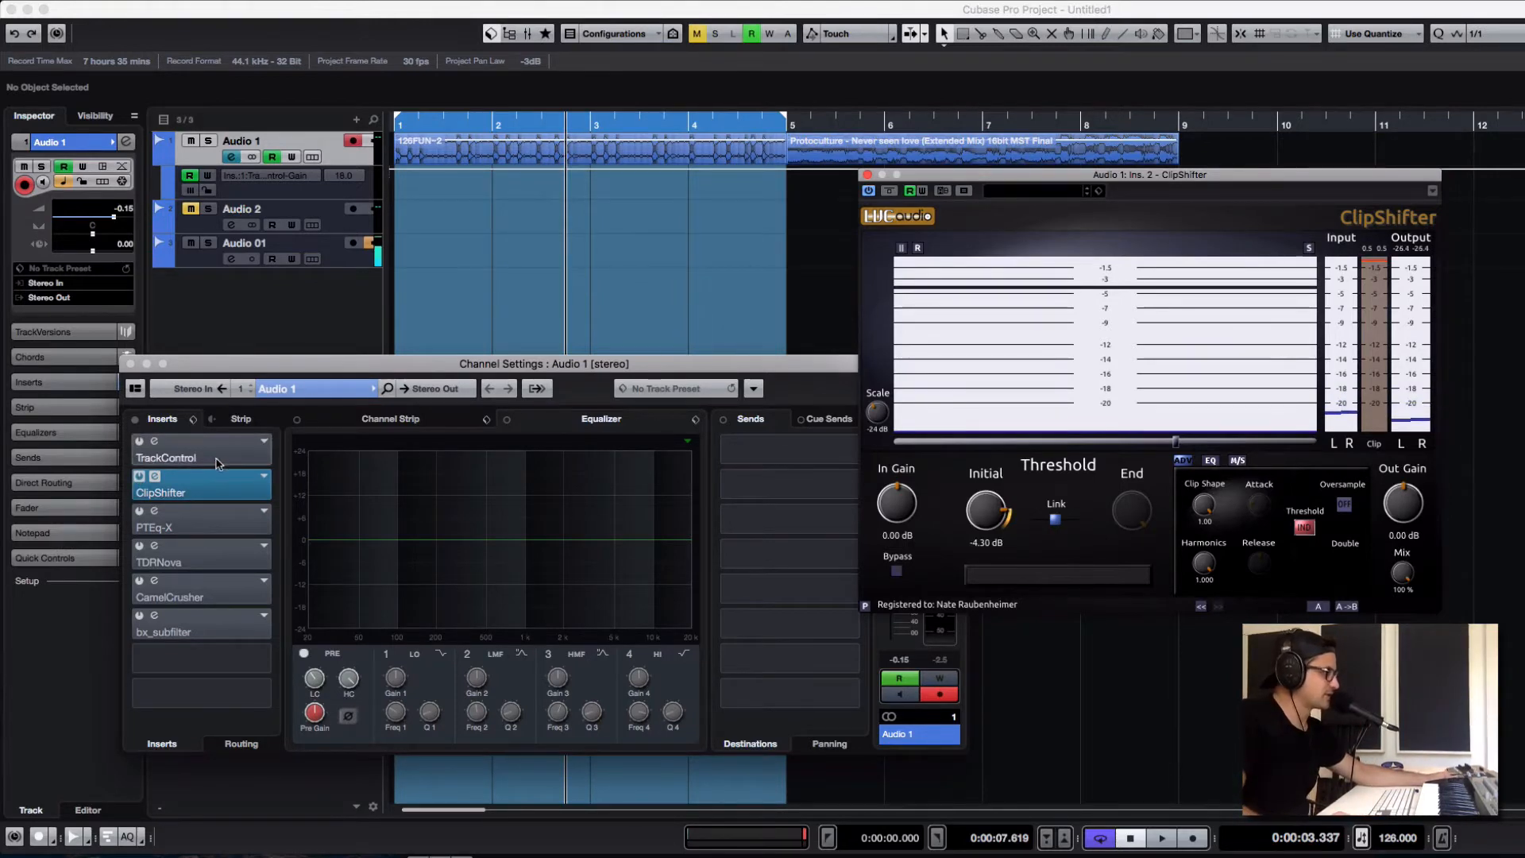
pyautogui.click(135, 480)
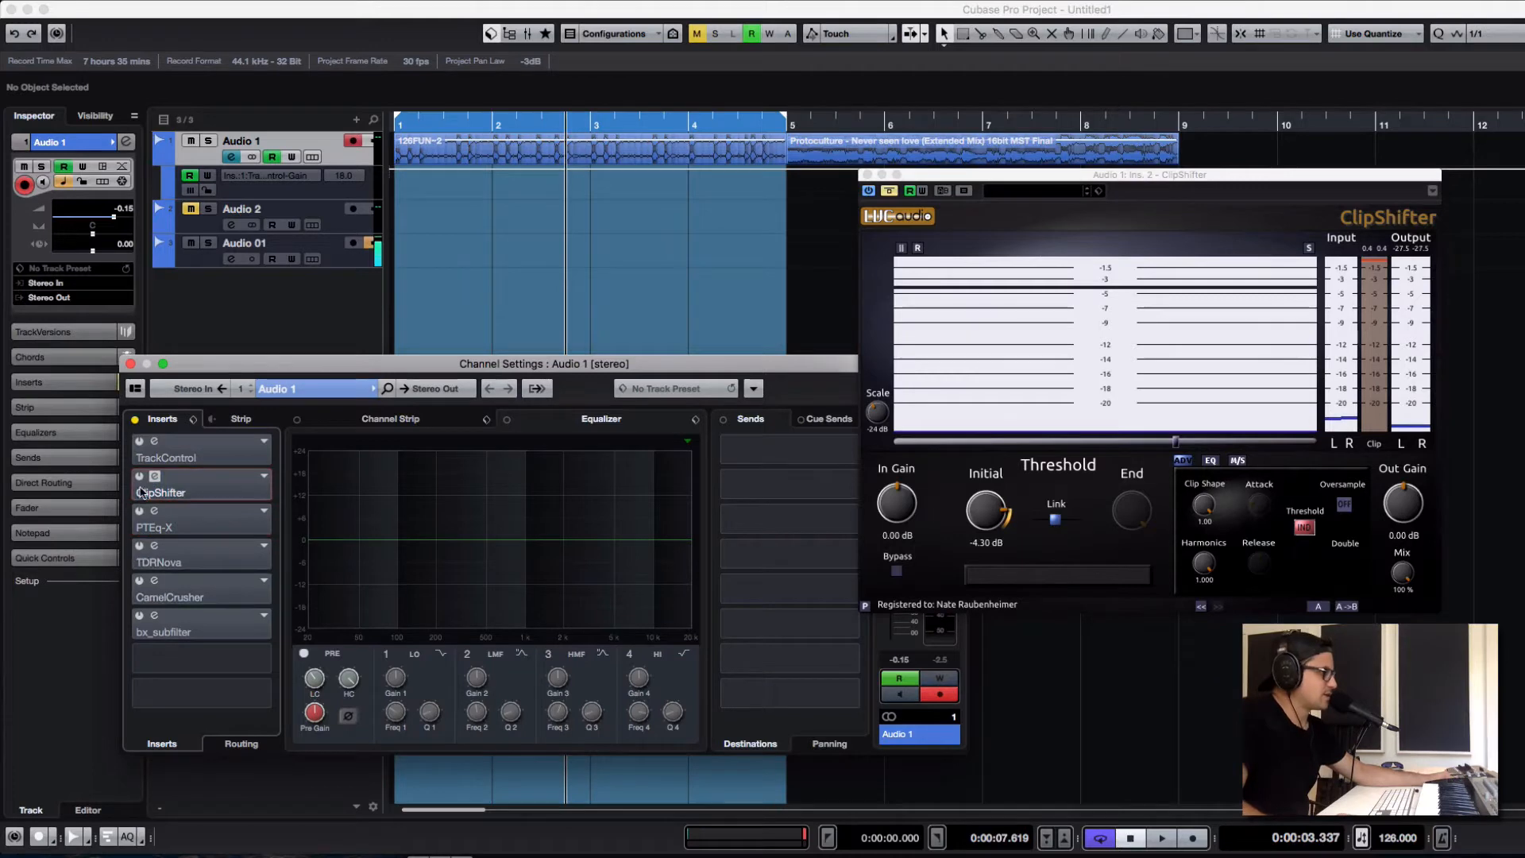
# Step: Activate the PTEq-X insert on Audio 1 and open its editor beside the insert list
pyautogui.click(151, 522)
pyautogui.click(151, 522)
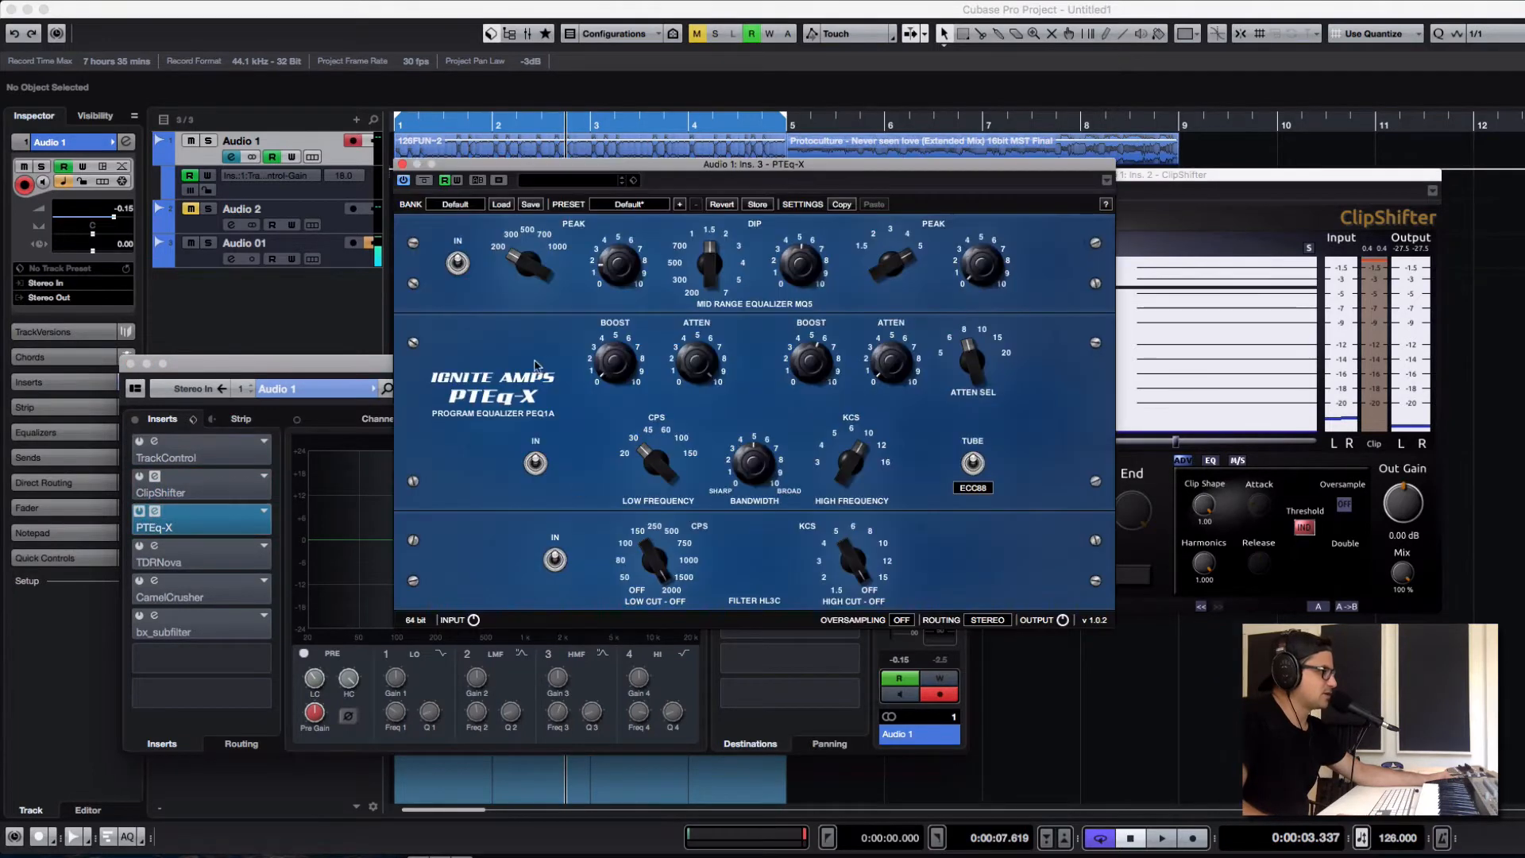
pyautogui.moveTo(731, 170); pyautogui.dragTo(777, 301)
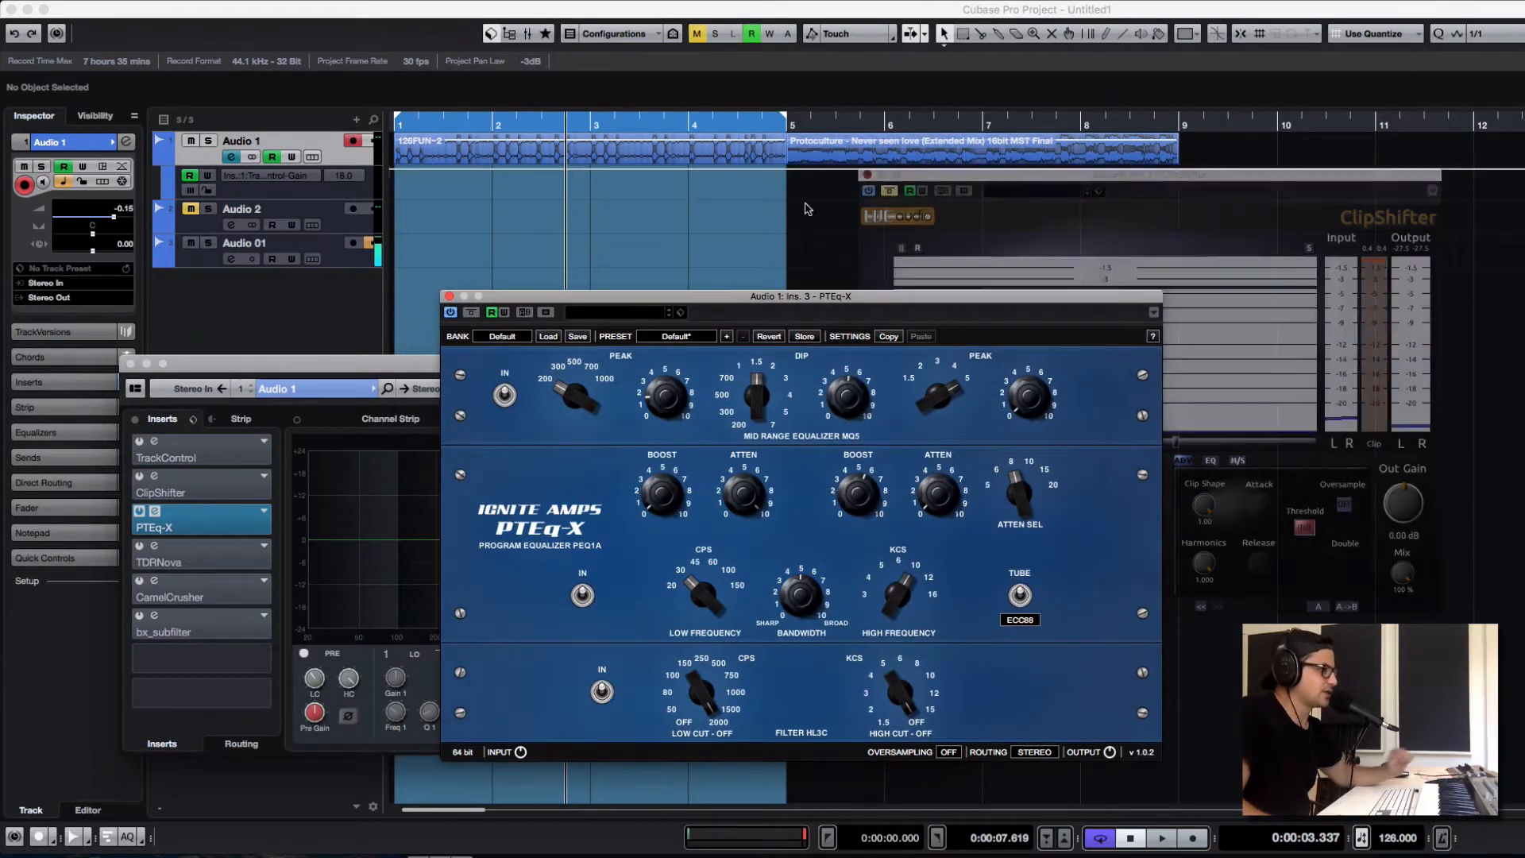
pyautogui.moveTo(628, 306); pyautogui.dragTo(426, 154)
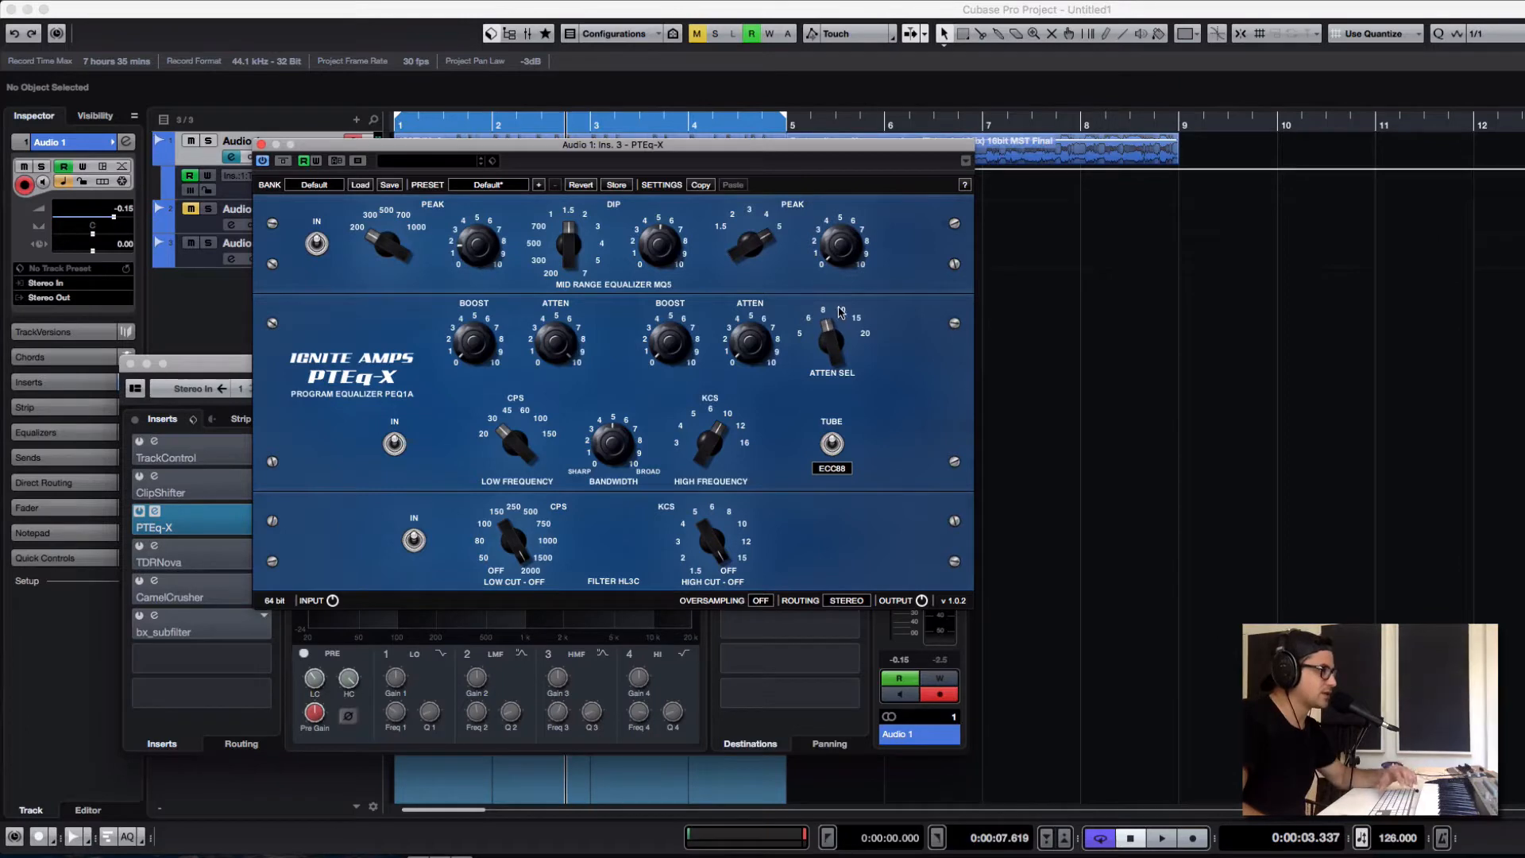
# Step: Try different PTEq-X attenuation selector positions with playback, and move the channel settings window clear of the editor
pyautogui.moveTo(833, 339); pyautogui.dragTo(833, 332)
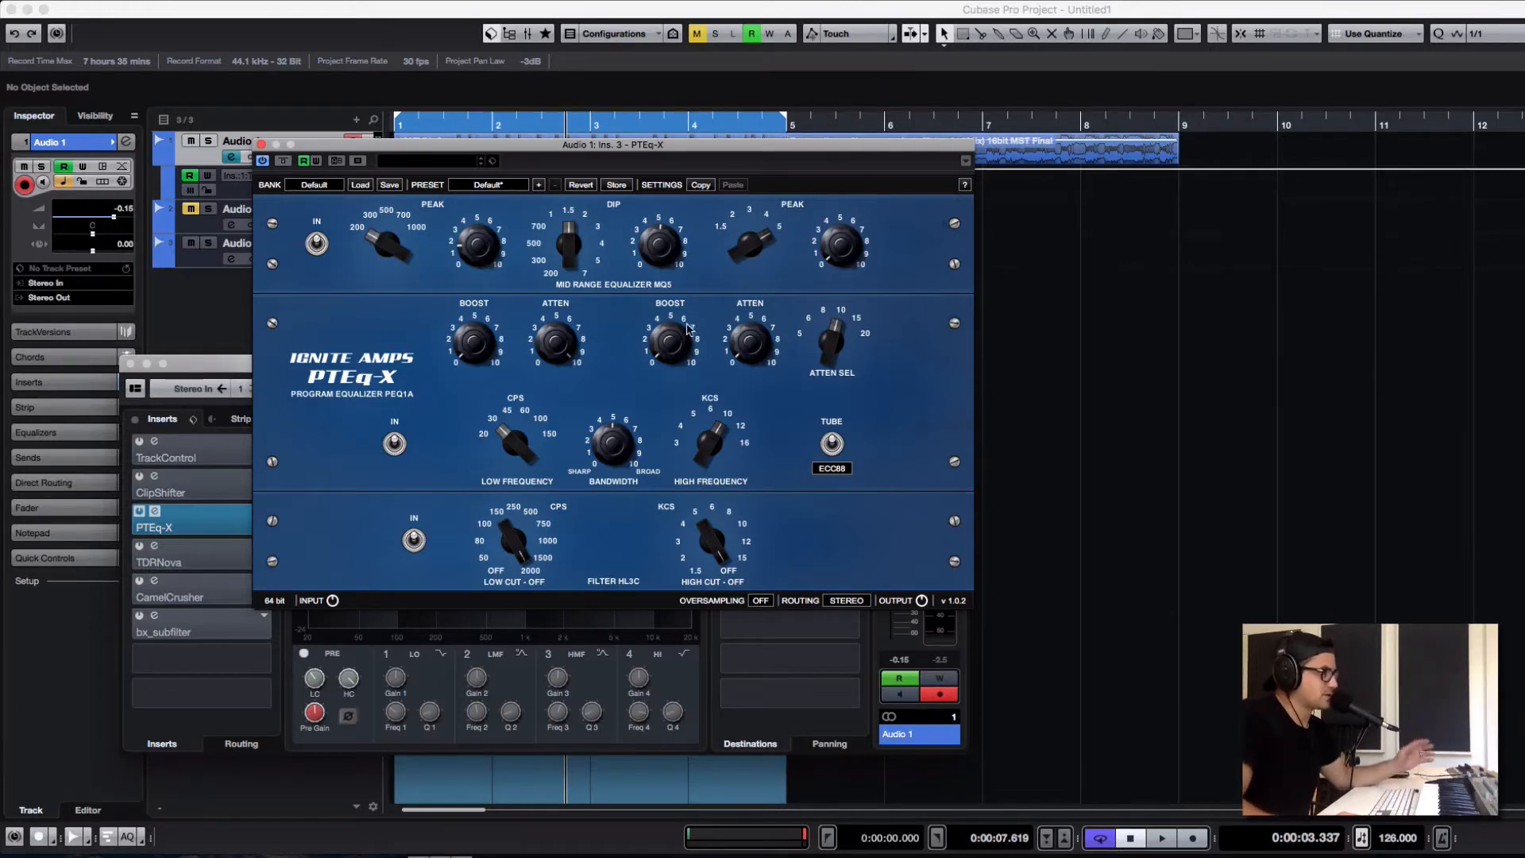
pyautogui.press('space')
pyautogui.moveTo(831, 340); pyautogui.dragTo(847, 367)
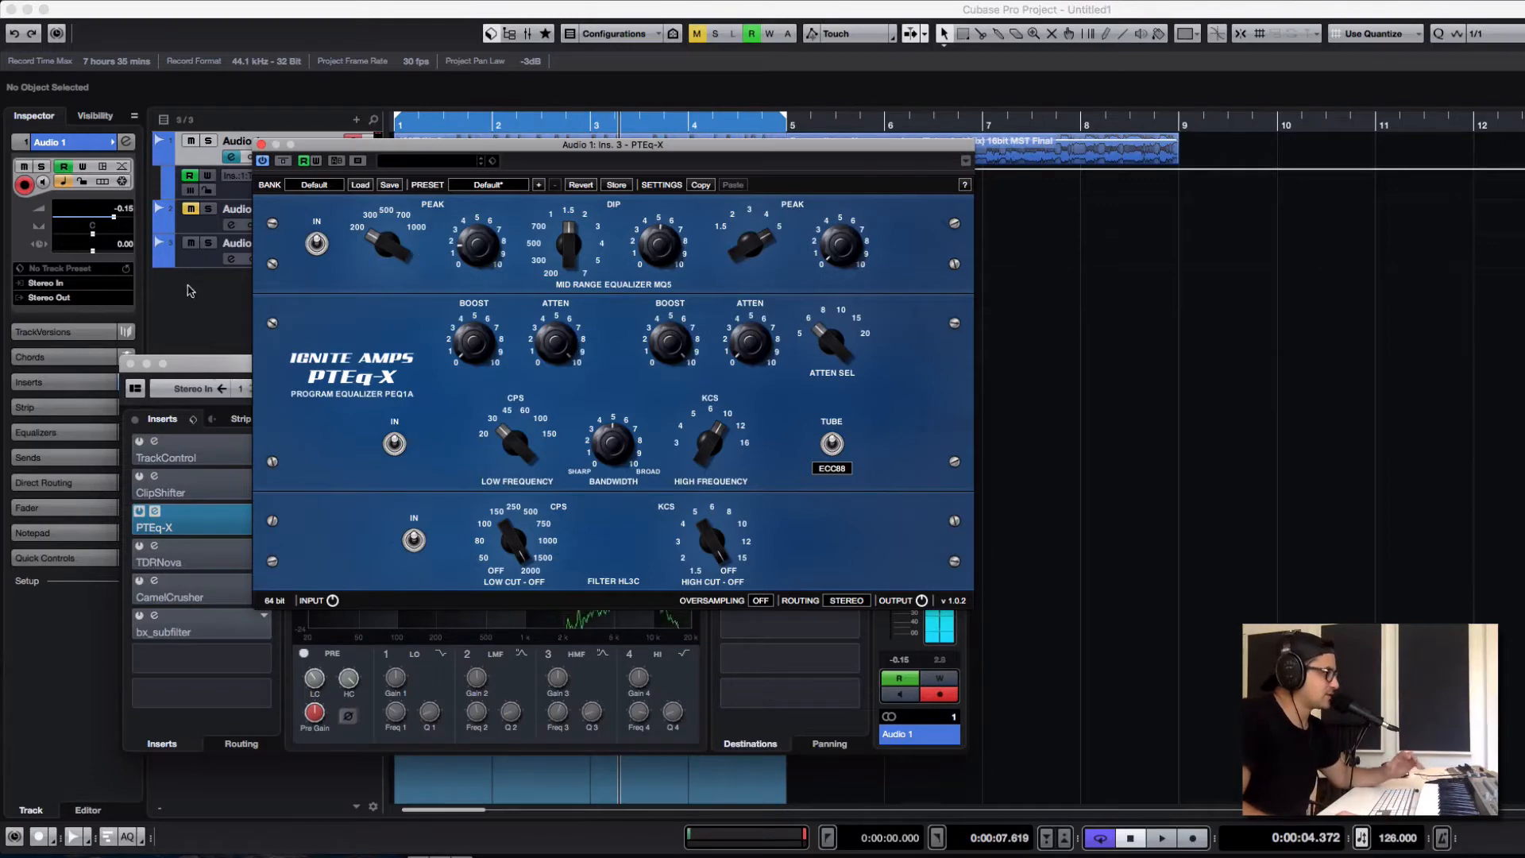
pyautogui.moveTo(212, 366); pyautogui.dragTo(140, 372)
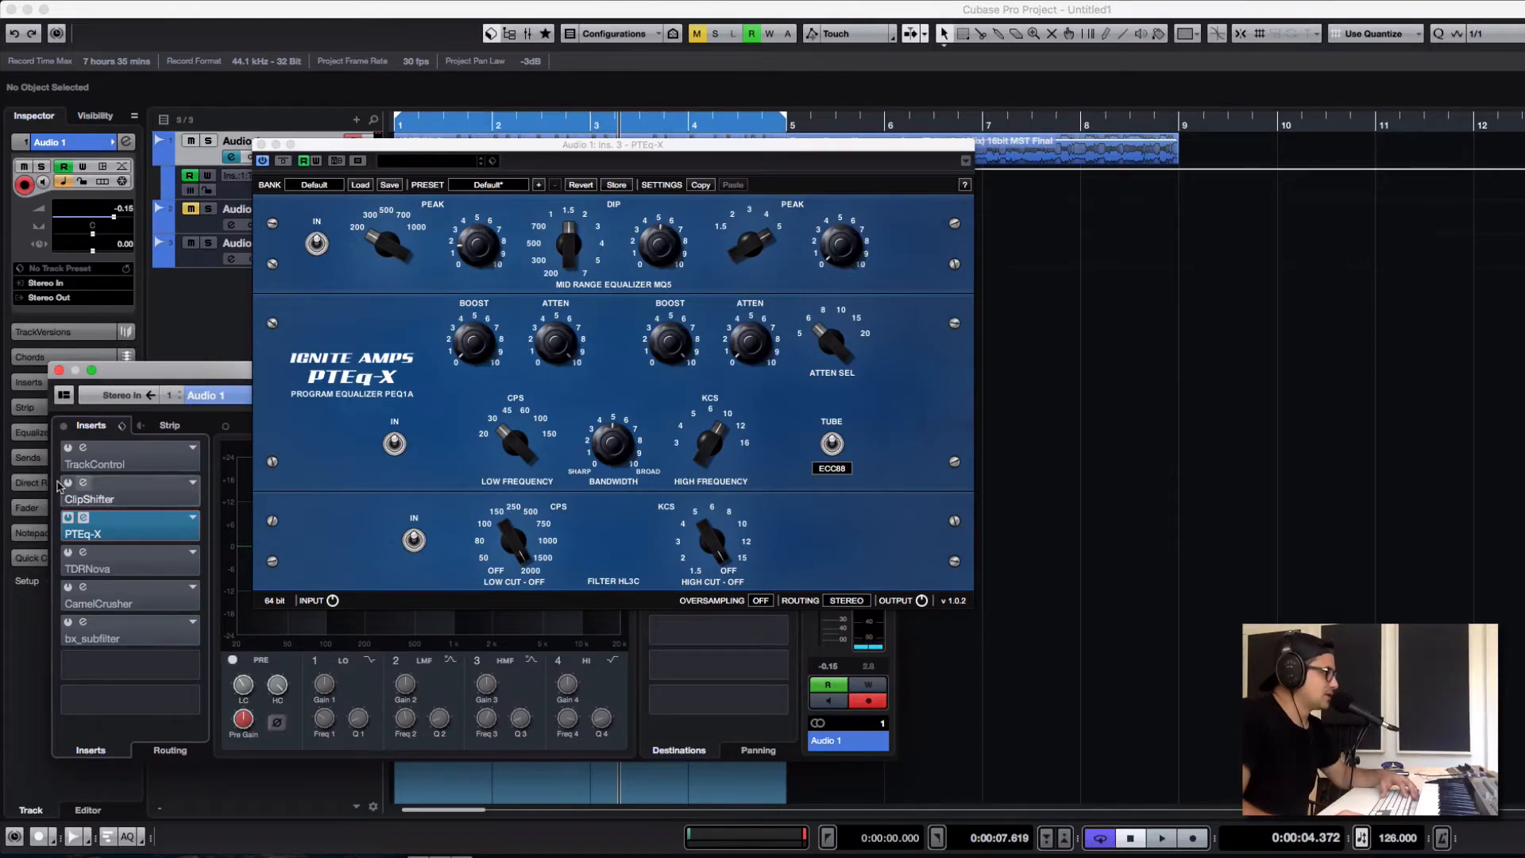
# Step: Adjust the PTEq-X low cut frequency and high-frequency boost while starting and stopping playback of Audio 1
pyautogui.press('space')
pyautogui.moveTo(512, 546); pyautogui.dragTo(510, 548)
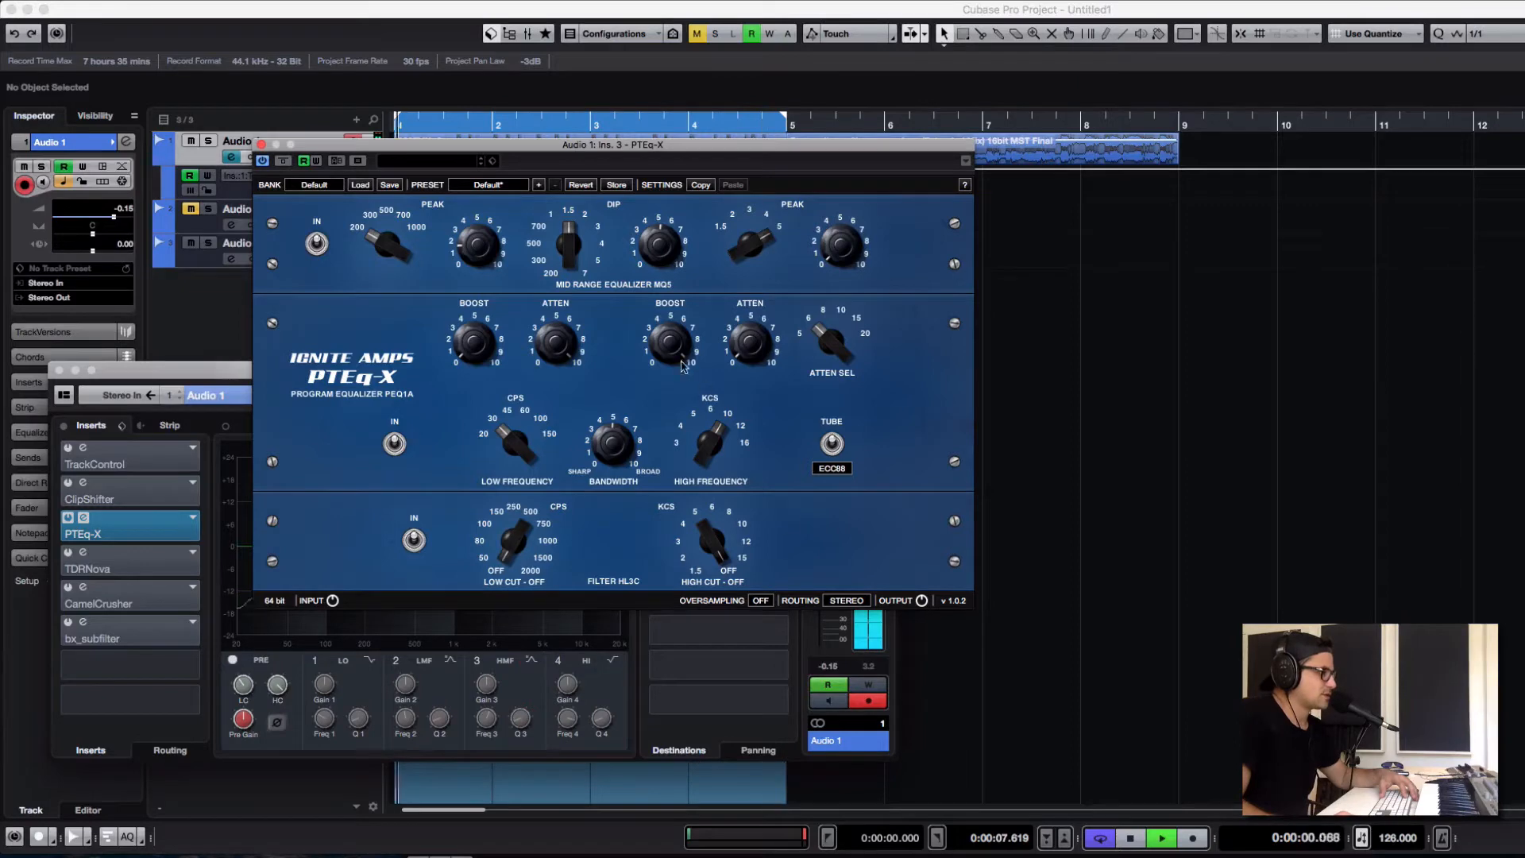
pyautogui.press('space')
pyautogui.press('space')
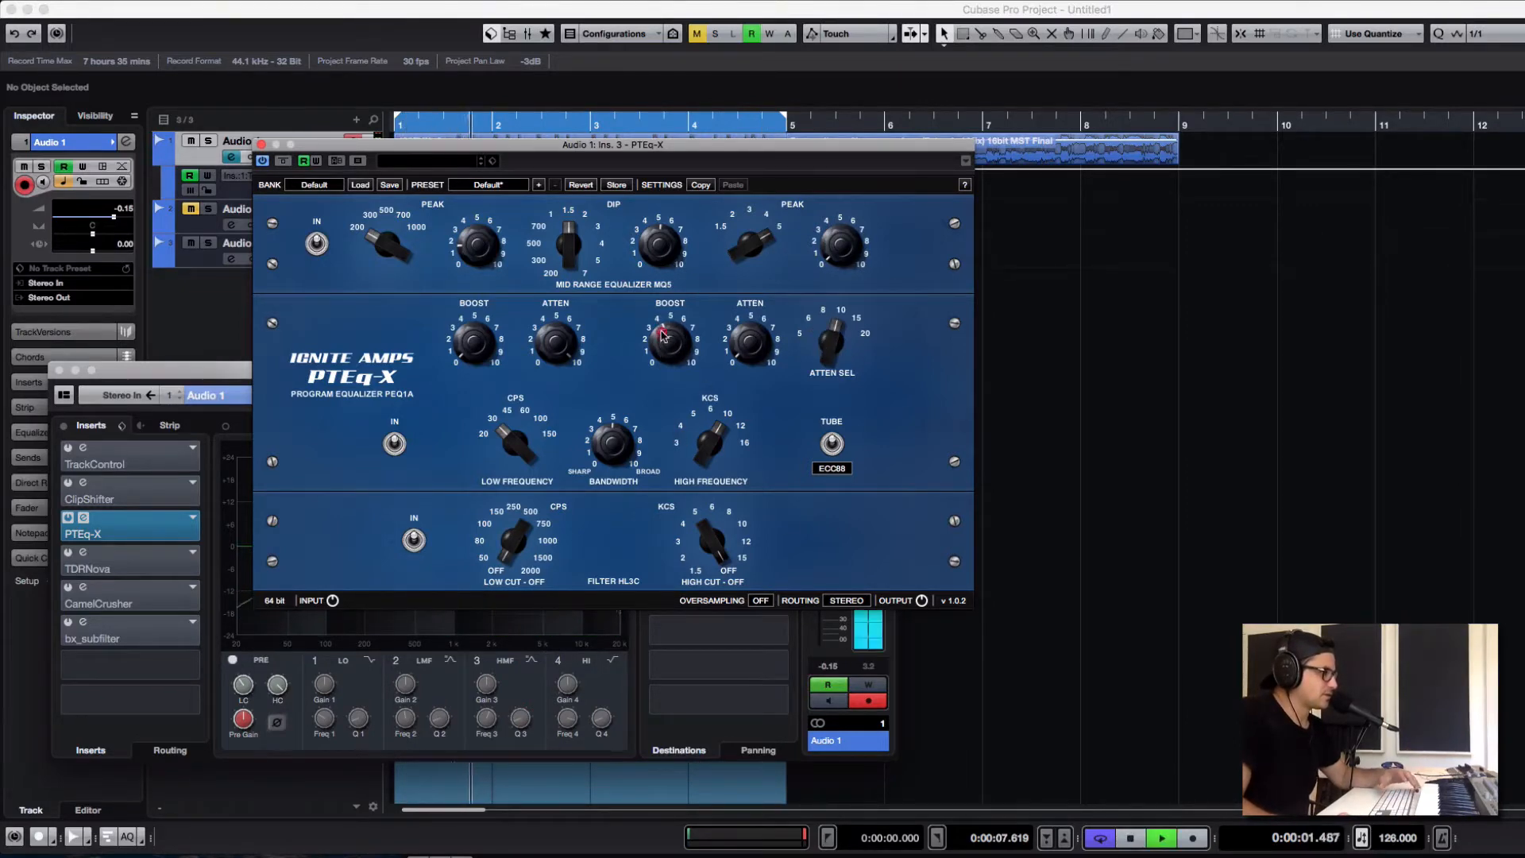
pyautogui.press('space')
pyautogui.press('space')
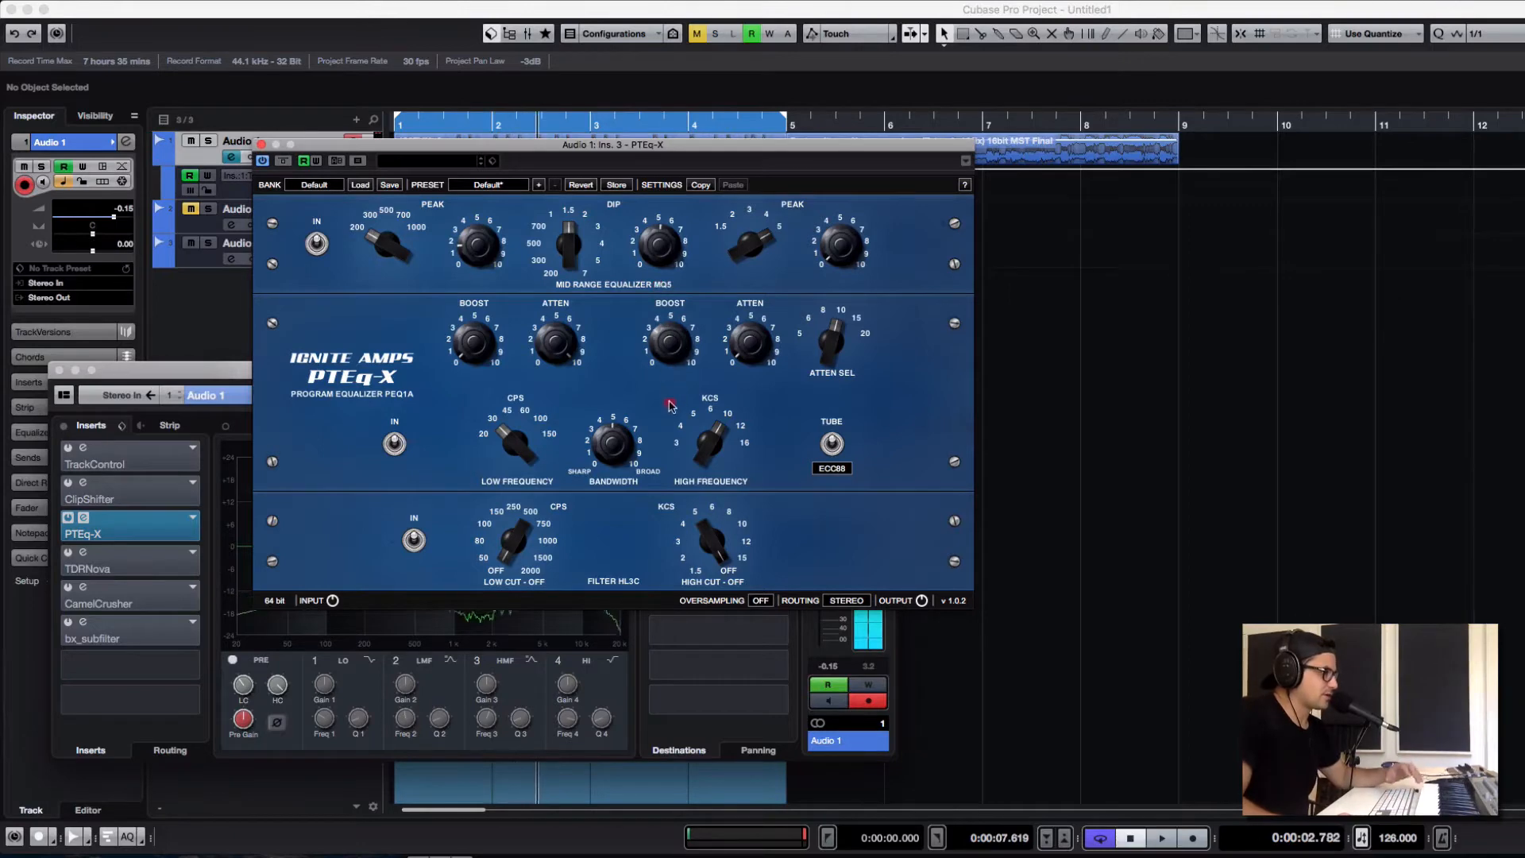
# Step: Adjust the PTEq-X mid-range dip frequency while Audio 1 plays, and stop playback
pyautogui.moveTo(681, 357); pyautogui.dragTo(665, 383)
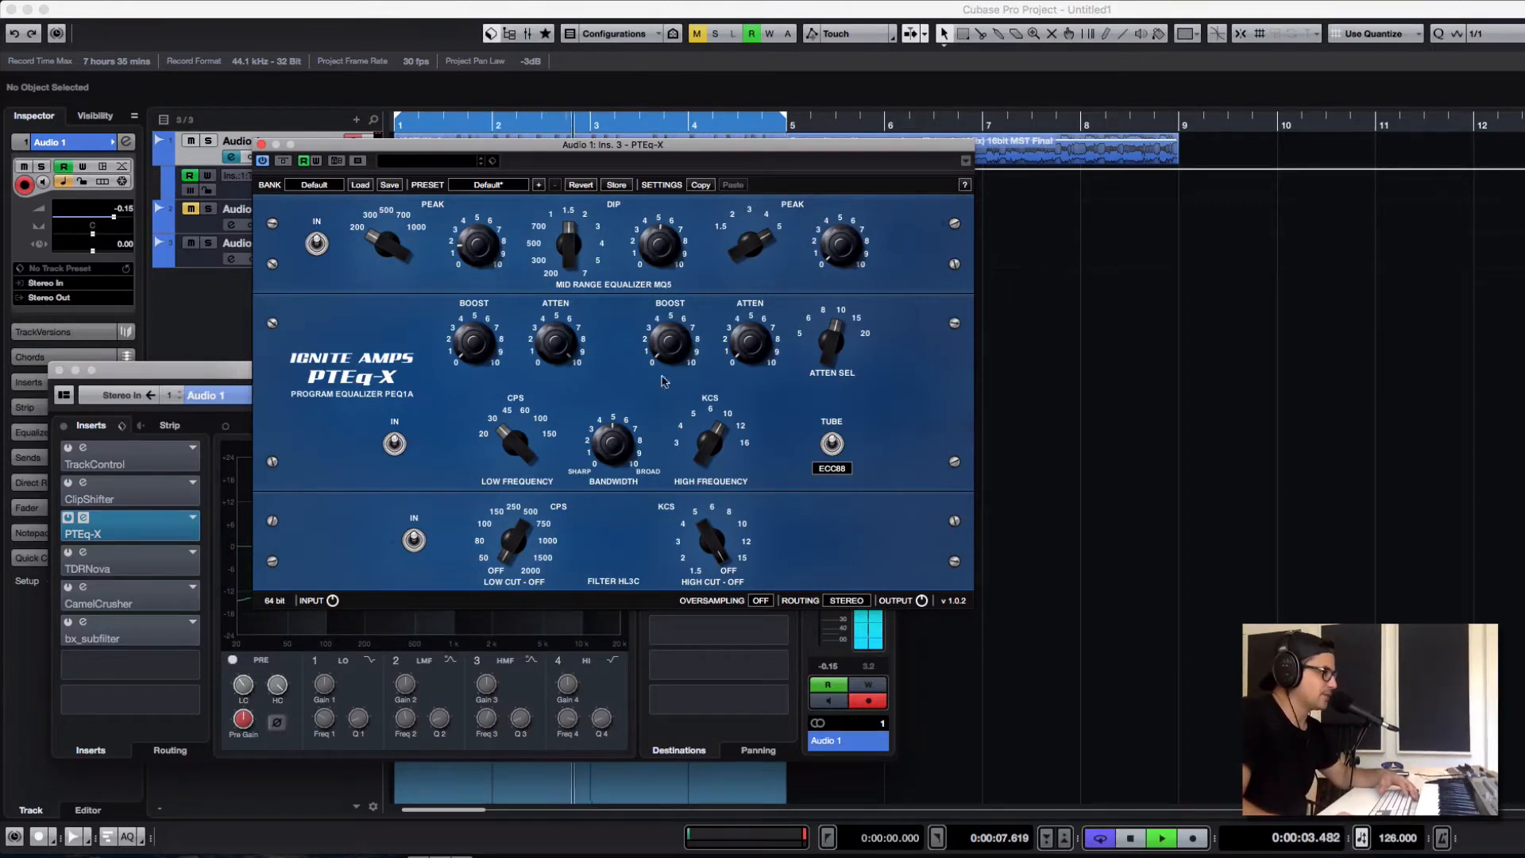
pyautogui.moveTo(663, 239); pyautogui.dragTo(665, 337)
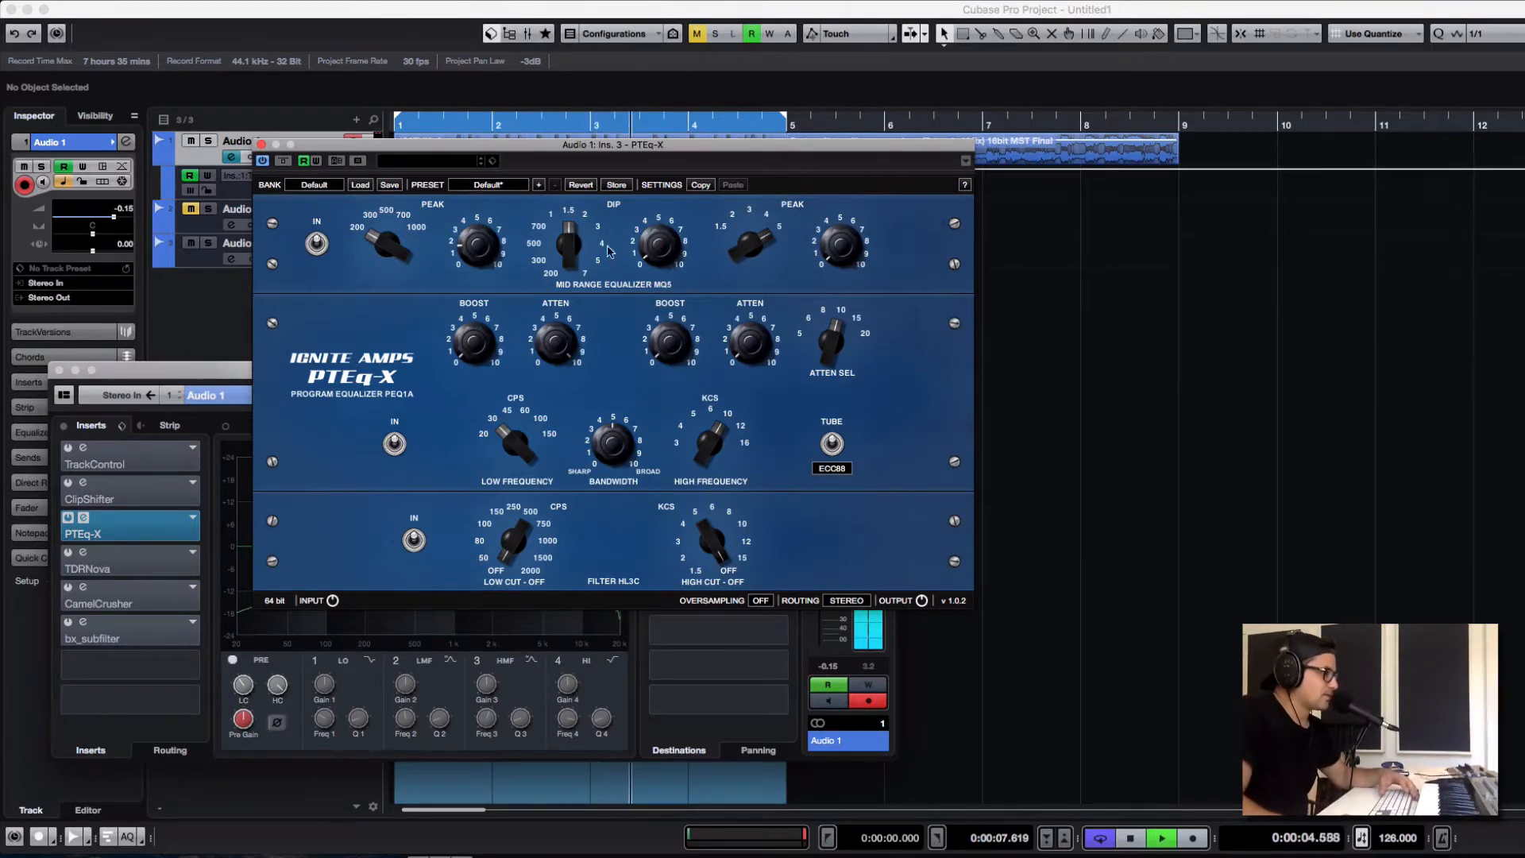
pyautogui.moveTo(558, 243); pyautogui.dragTo(579, 272)
pyautogui.press('space')
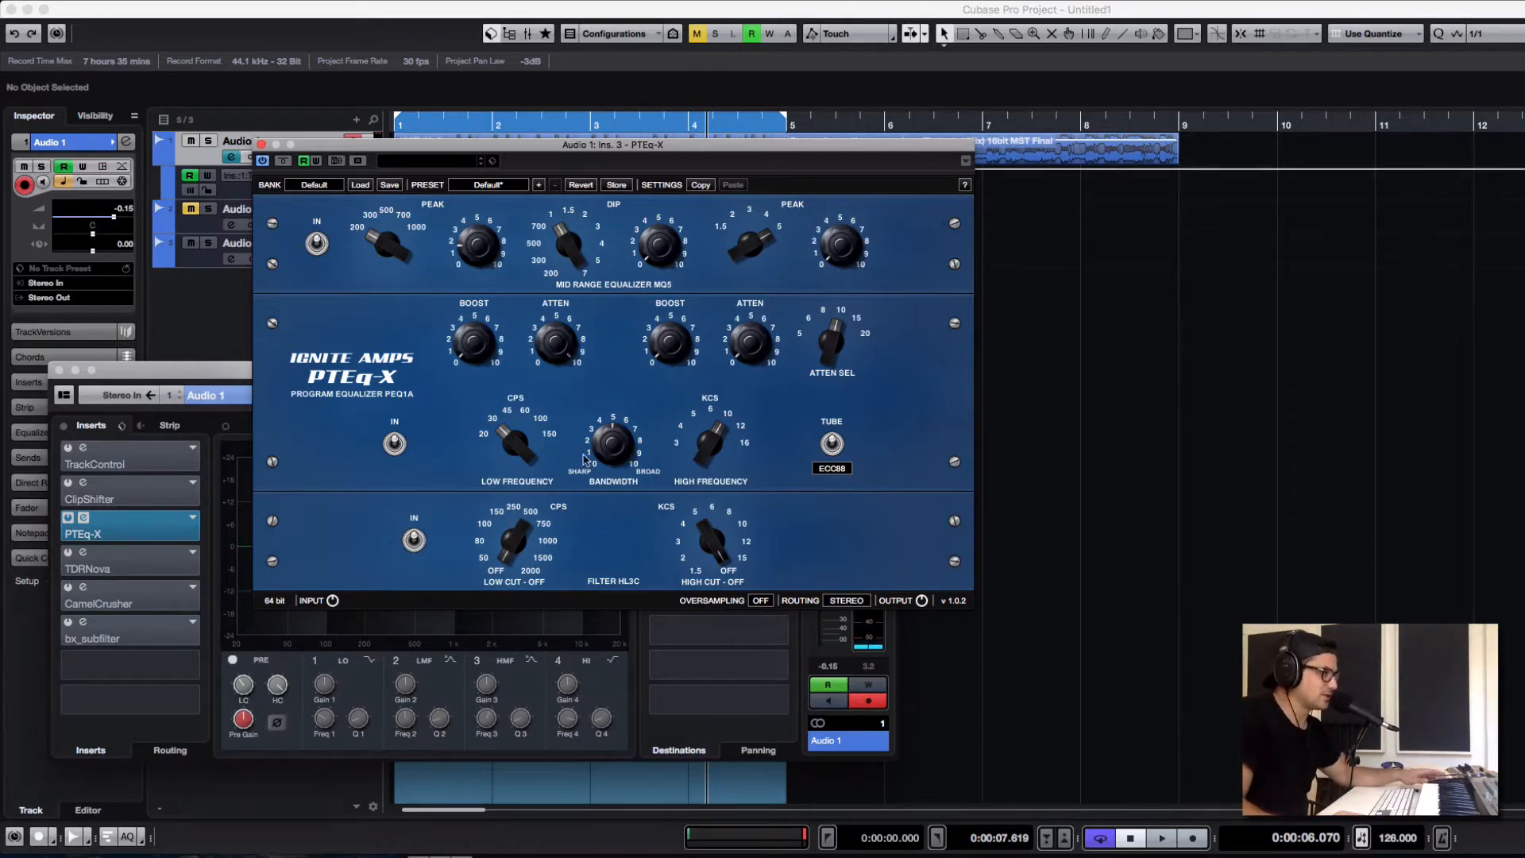
# Step: Set the PTEq-X oversampling to 2X, move its editor clear of the insert list and bypass the PTEq-X insert
pyautogui.click(760, 601)
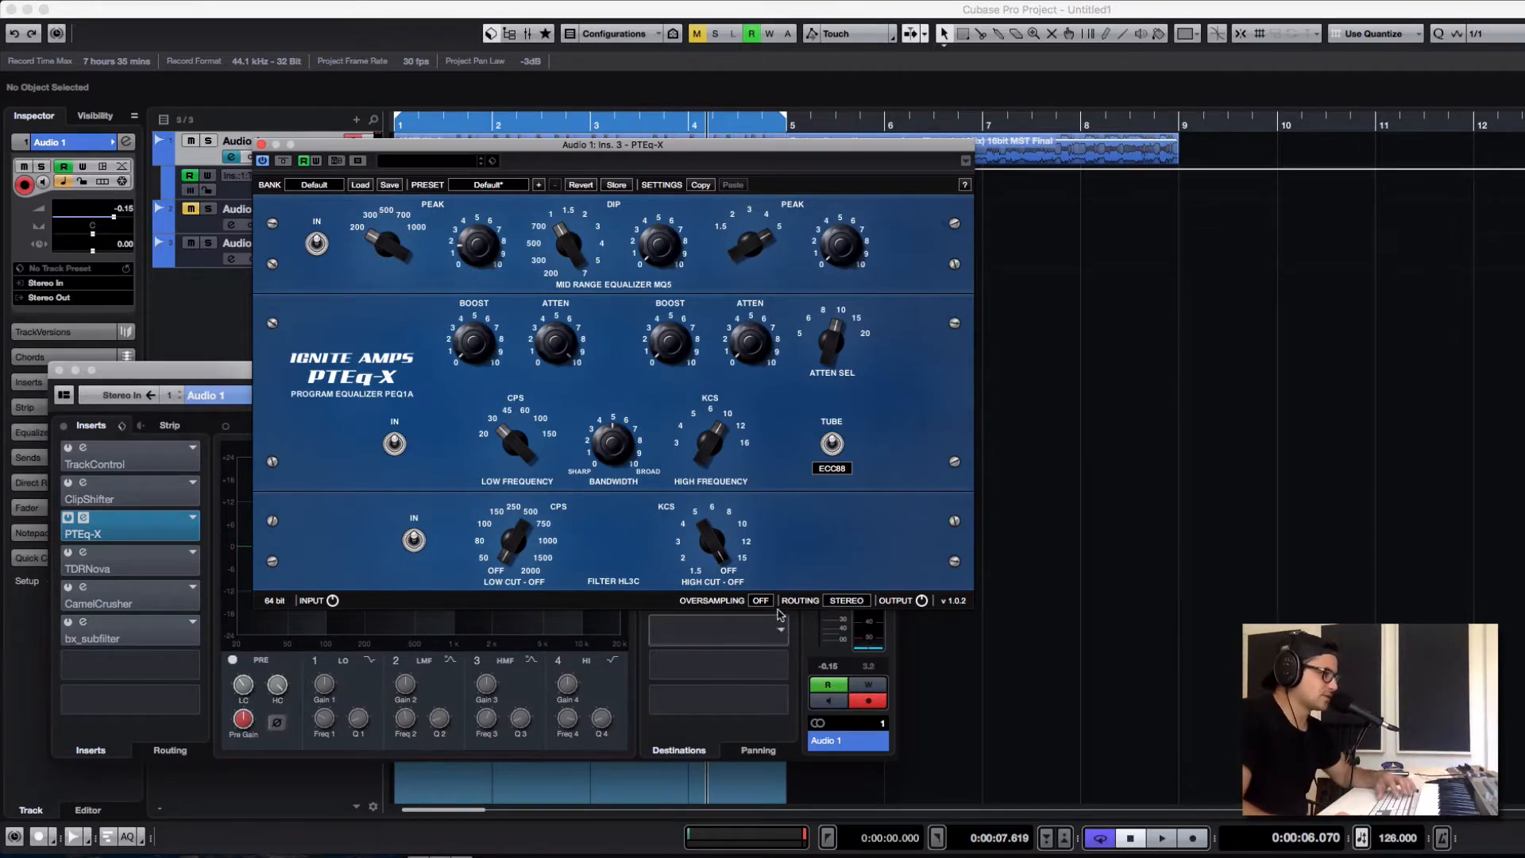
pyautogui.click(775, 628)
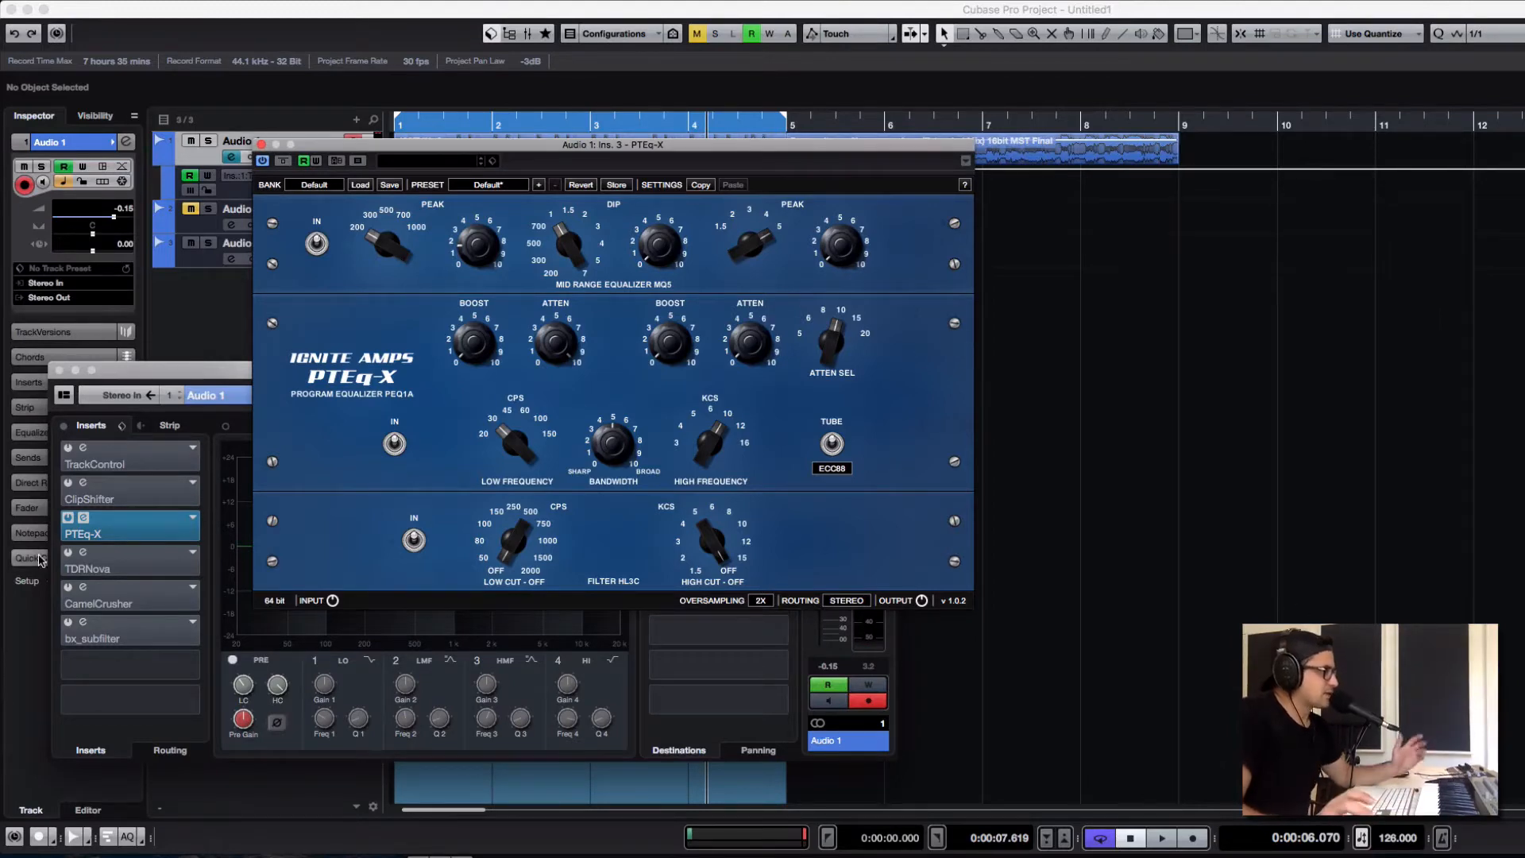
pyautogui.moveTo(424, 148); pyautogui.dragTo(616, 62)
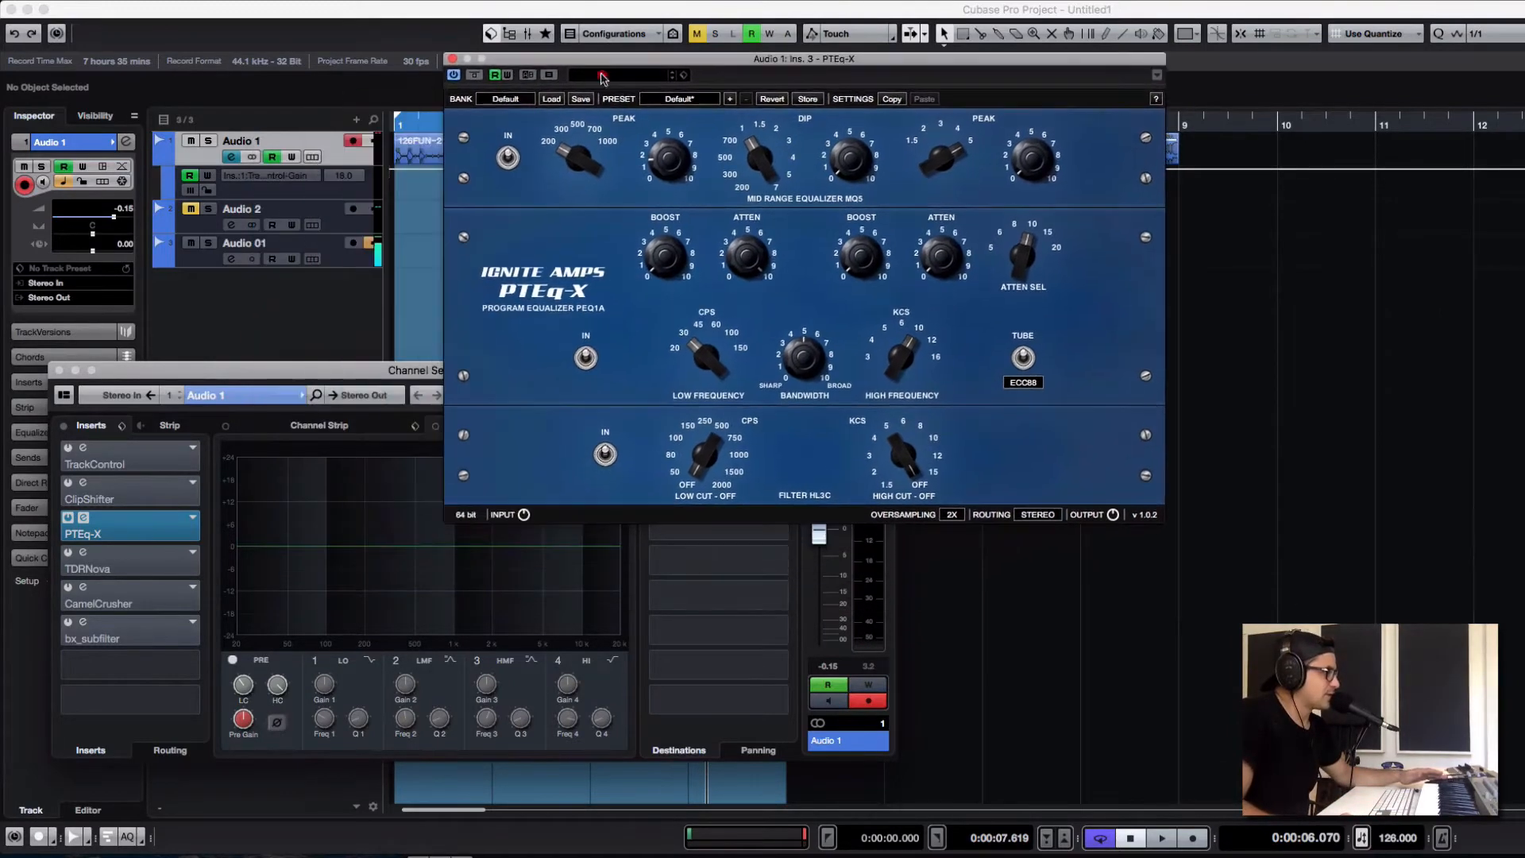
pyautogui.click(70, 518)
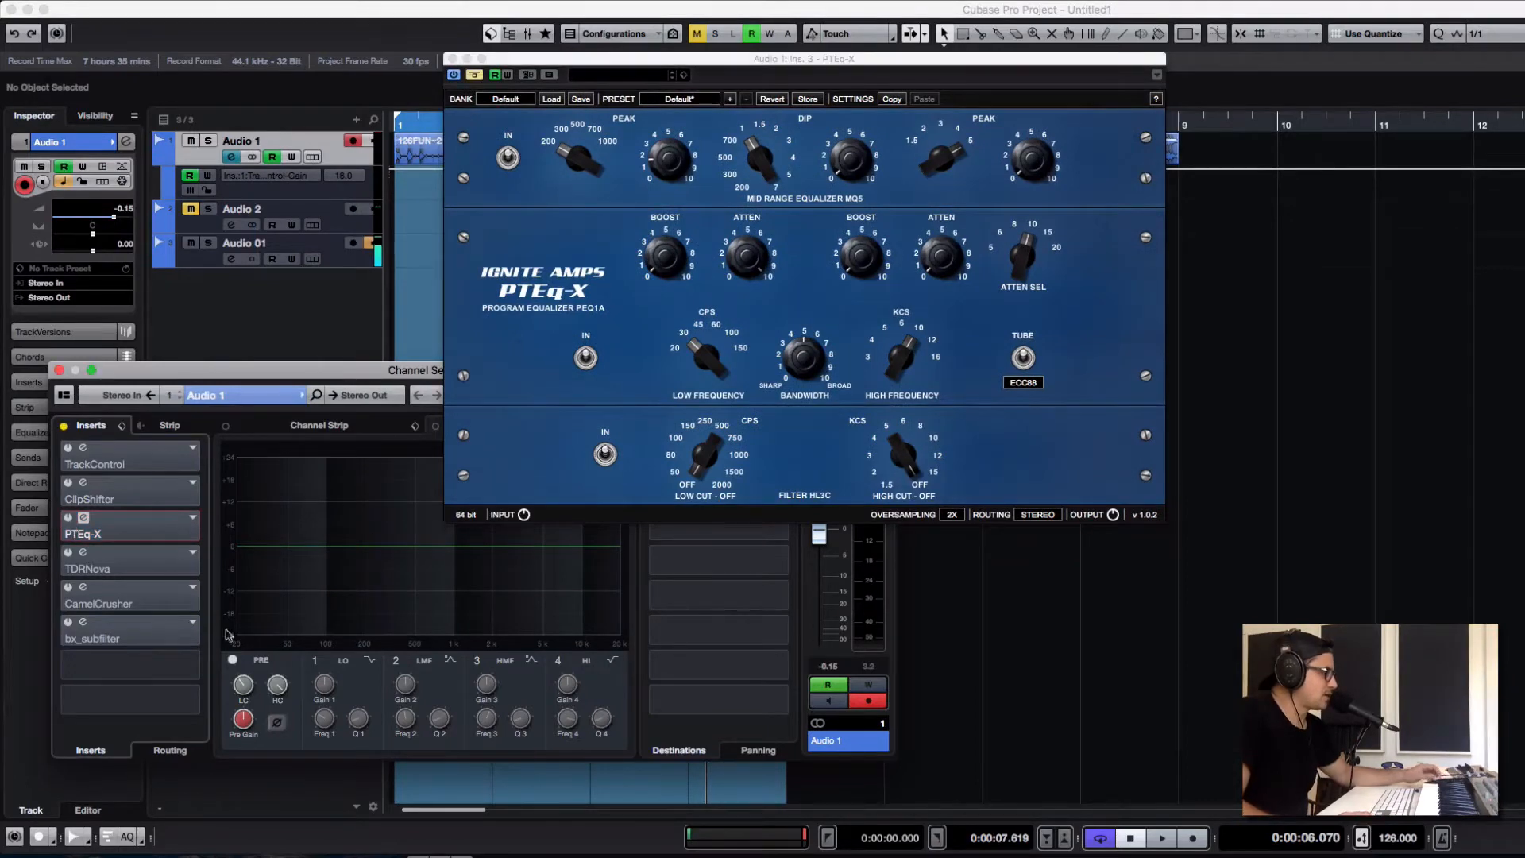
# Step: Activate the TDRNova insert with its editor open, close the PTEq-X editor and move the Nova window clear of the insert list
pyautogui.click(89, 557)
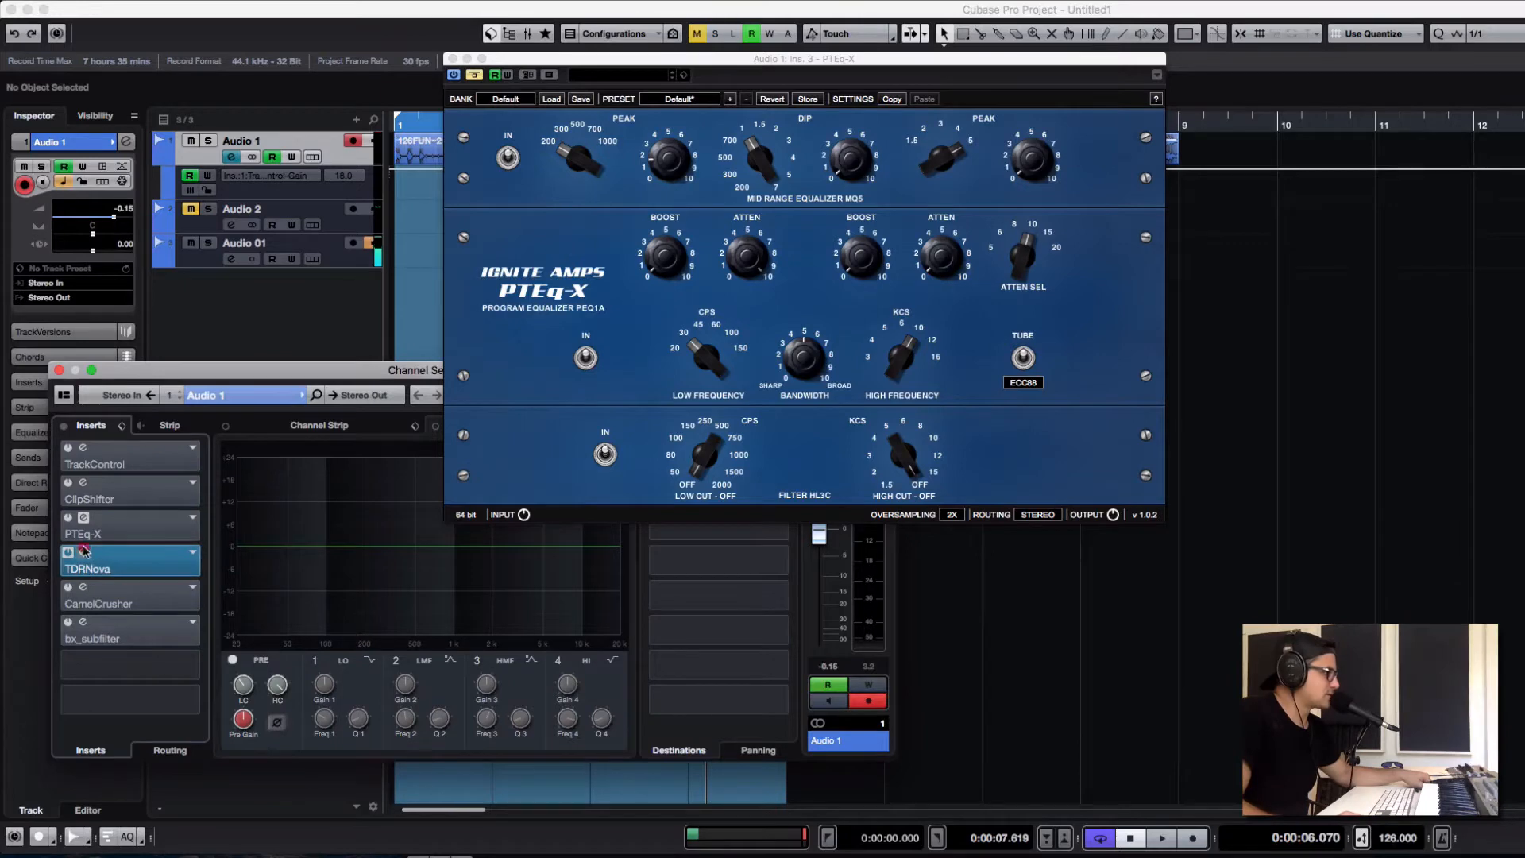
pyautogui.click(82, 552)
pyautogui.click(452, 58)
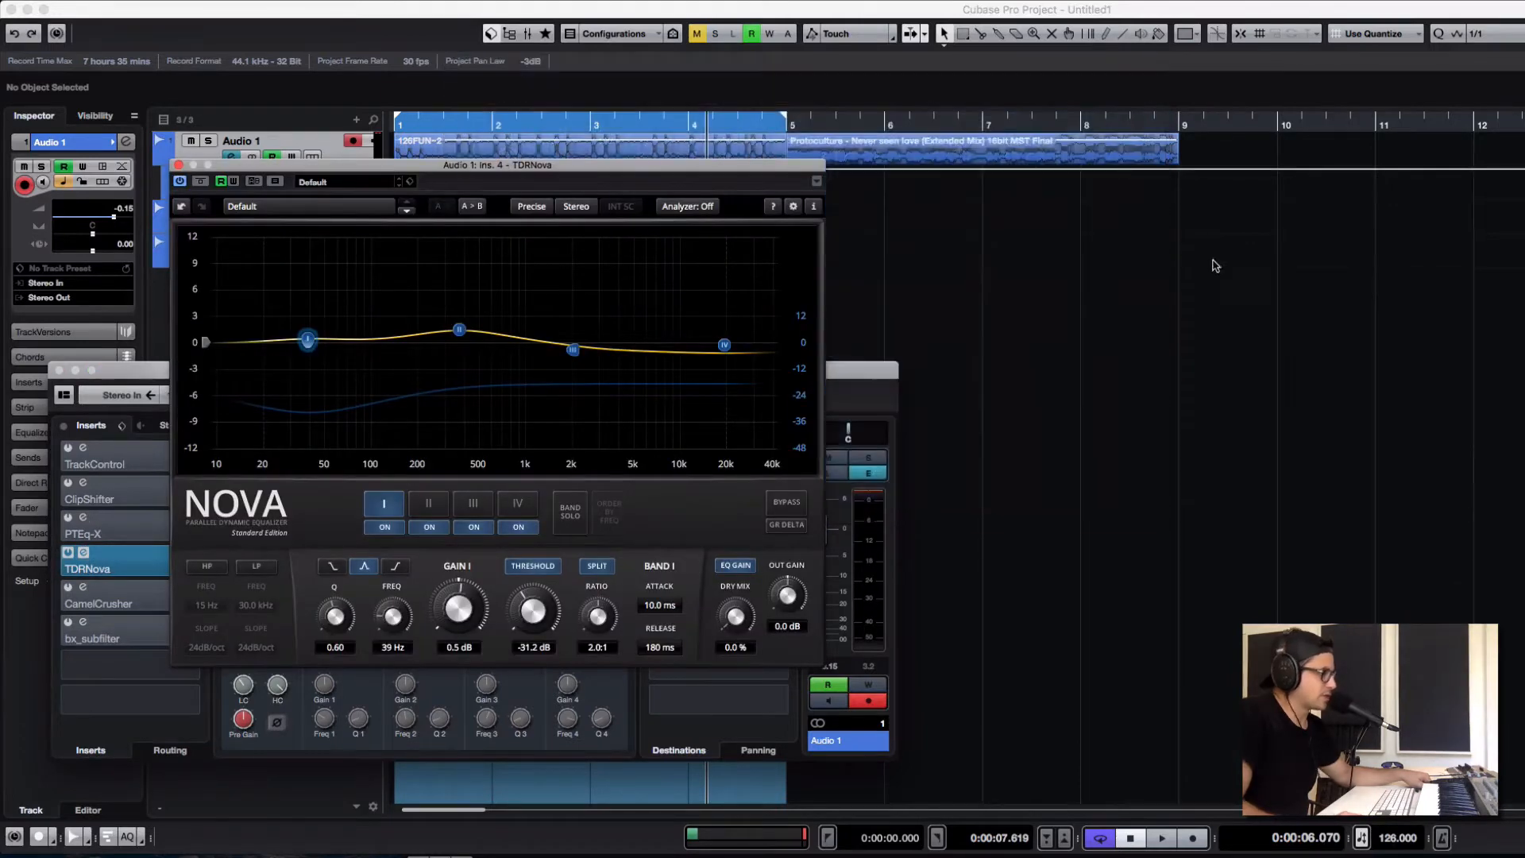
pyautogui.moveTo(660, 167); pyautogui.dragTo(735, 48)
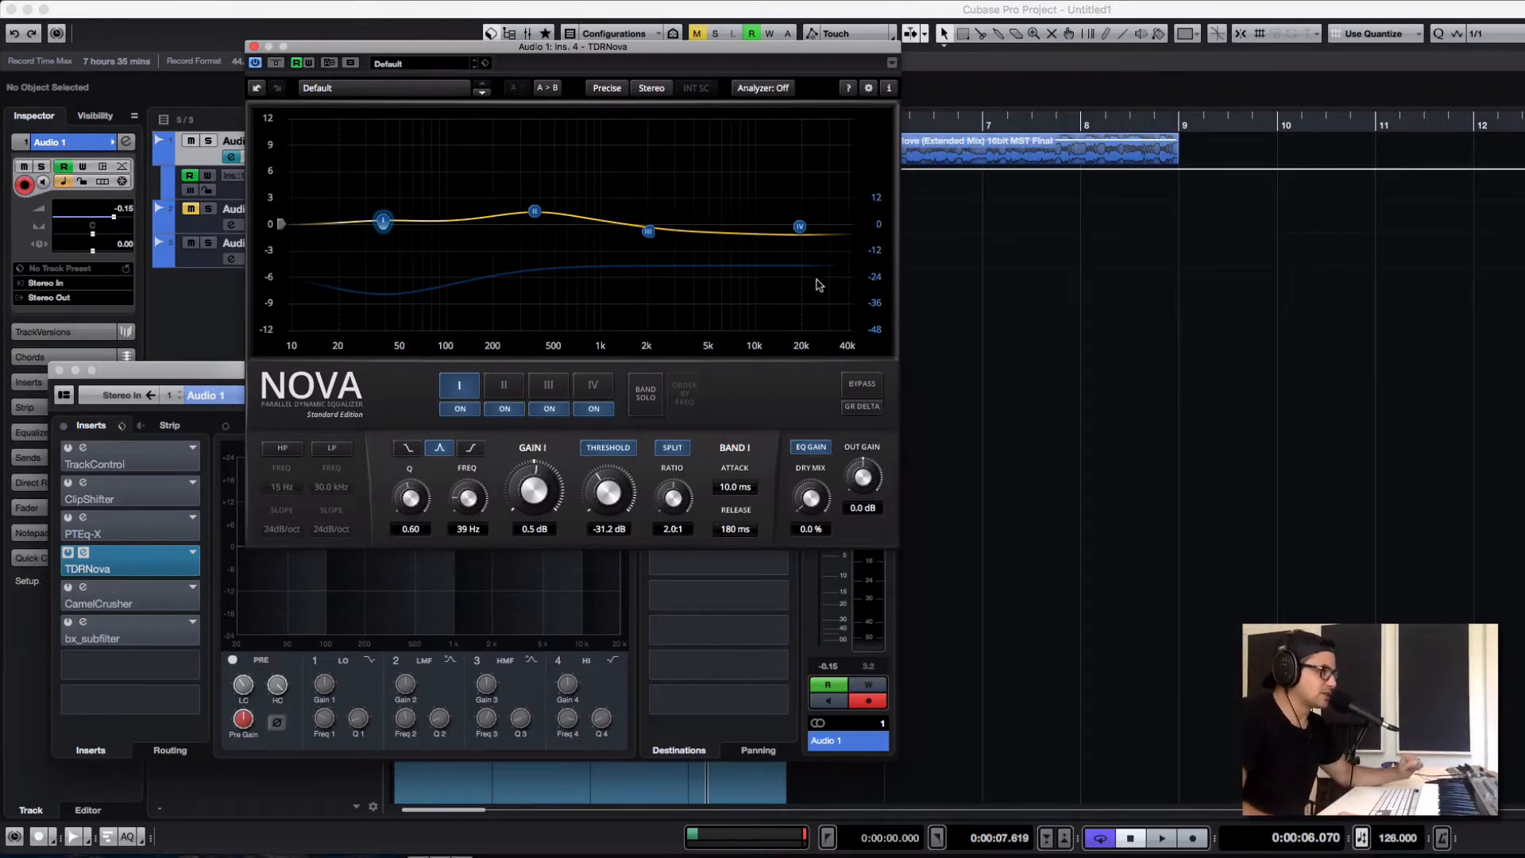
# Step: Try selecting all four Nova bands together on the curve display and clear the selection each time
pyautogui.moveTo(819, 284); pyautogui.dragTo(317, 193)
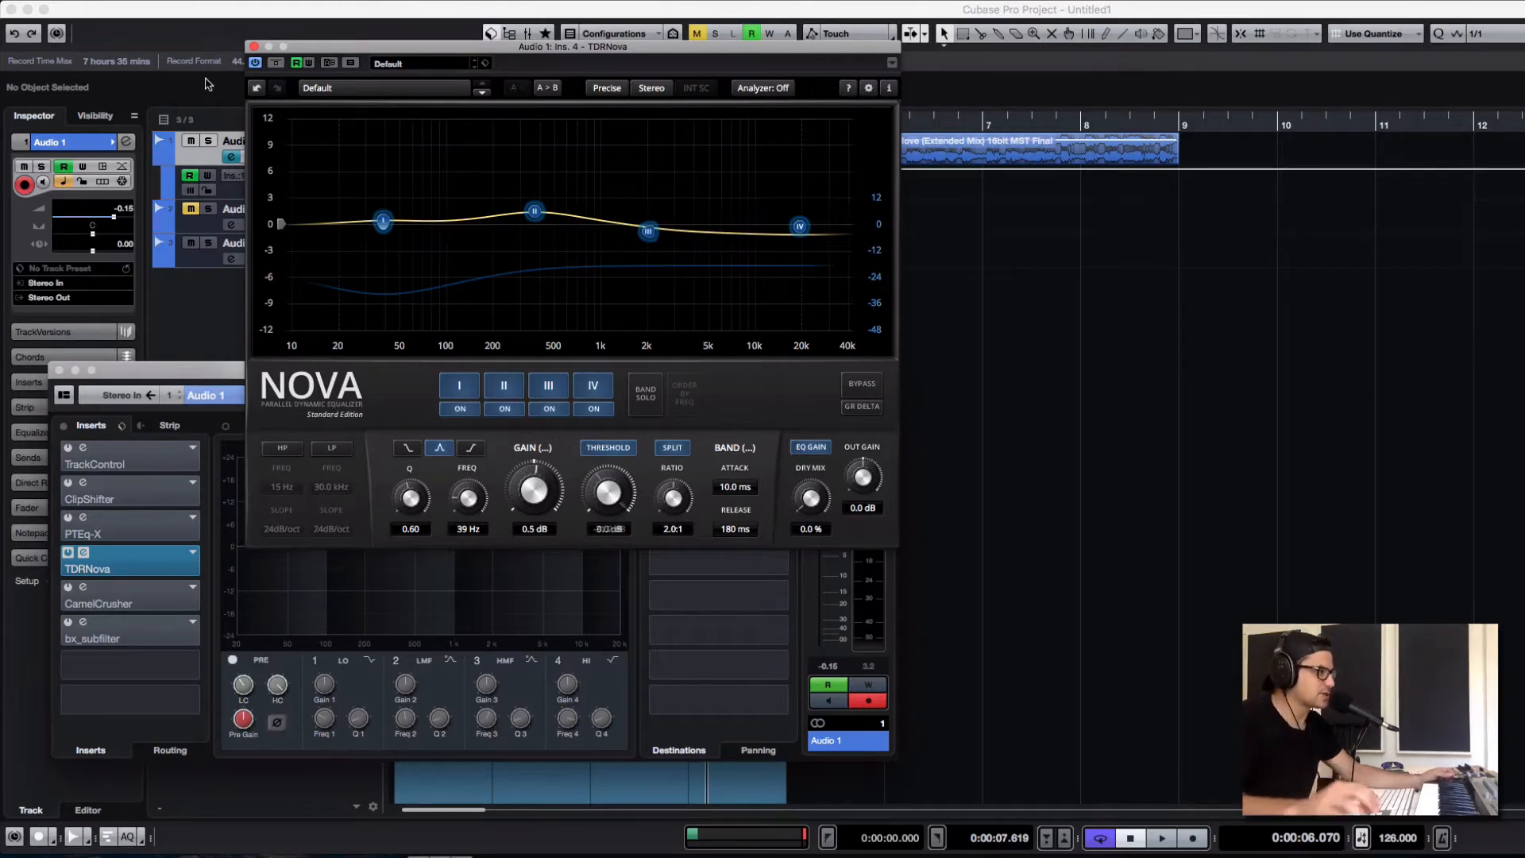
pyautogui.click(863, 372)
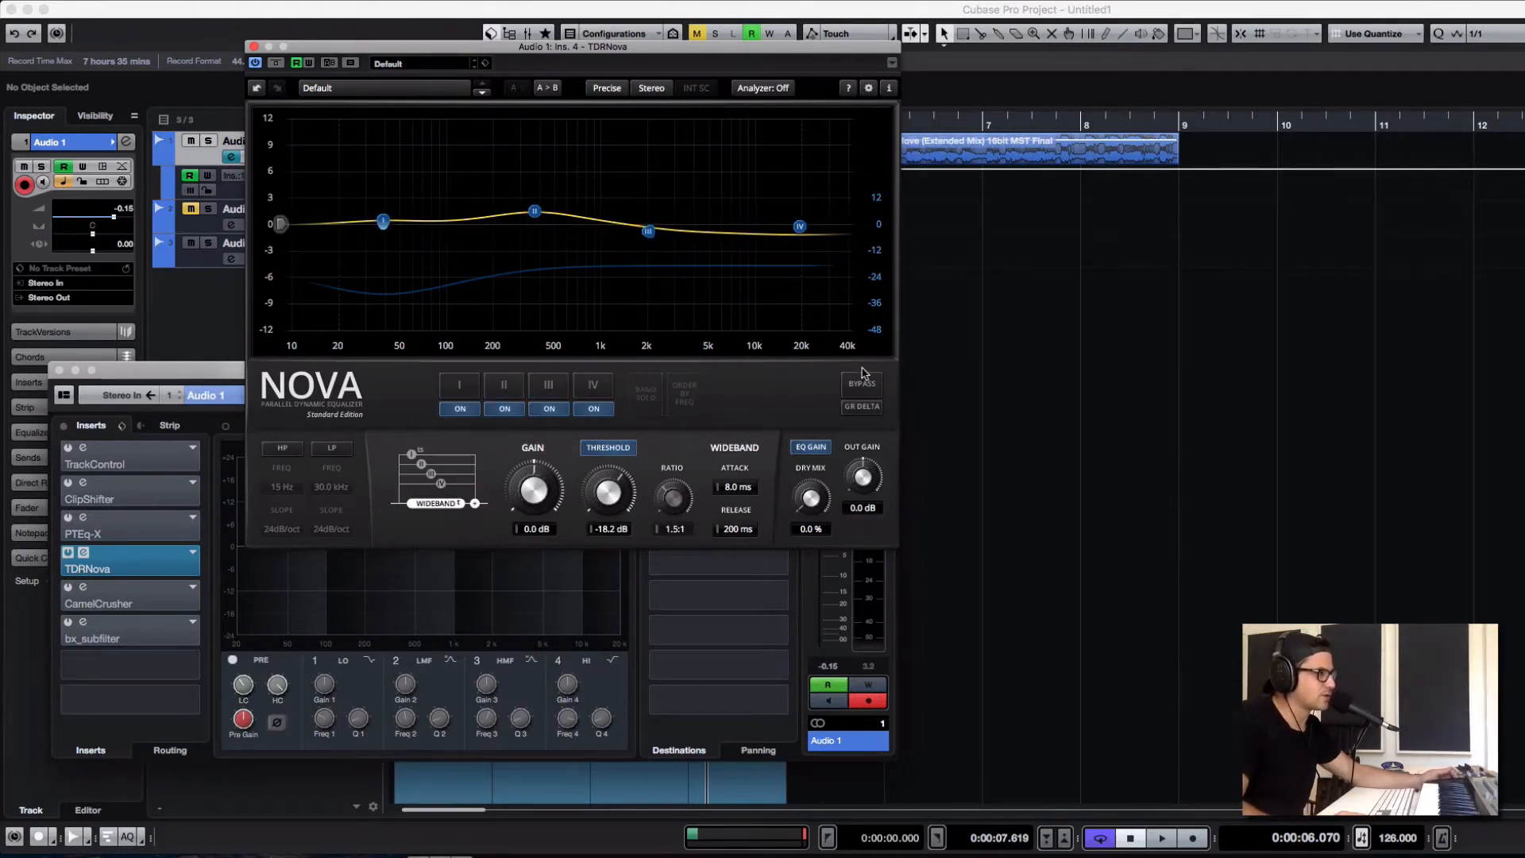
pyautogui.moveTo(822, 305); pyautogui.dragTo(366, 178)
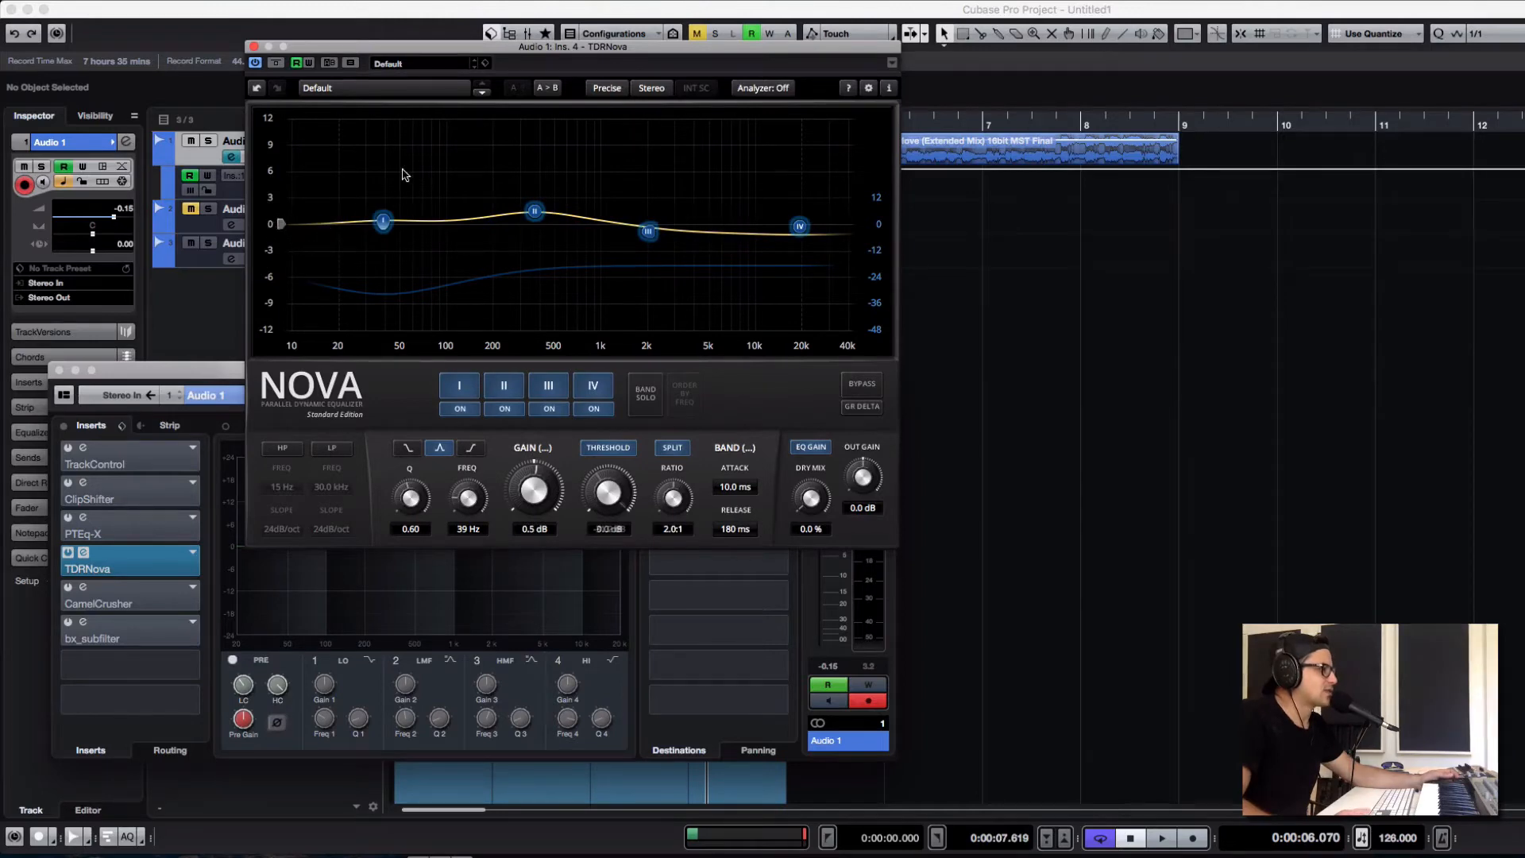
pyautogui.click(403, 174)
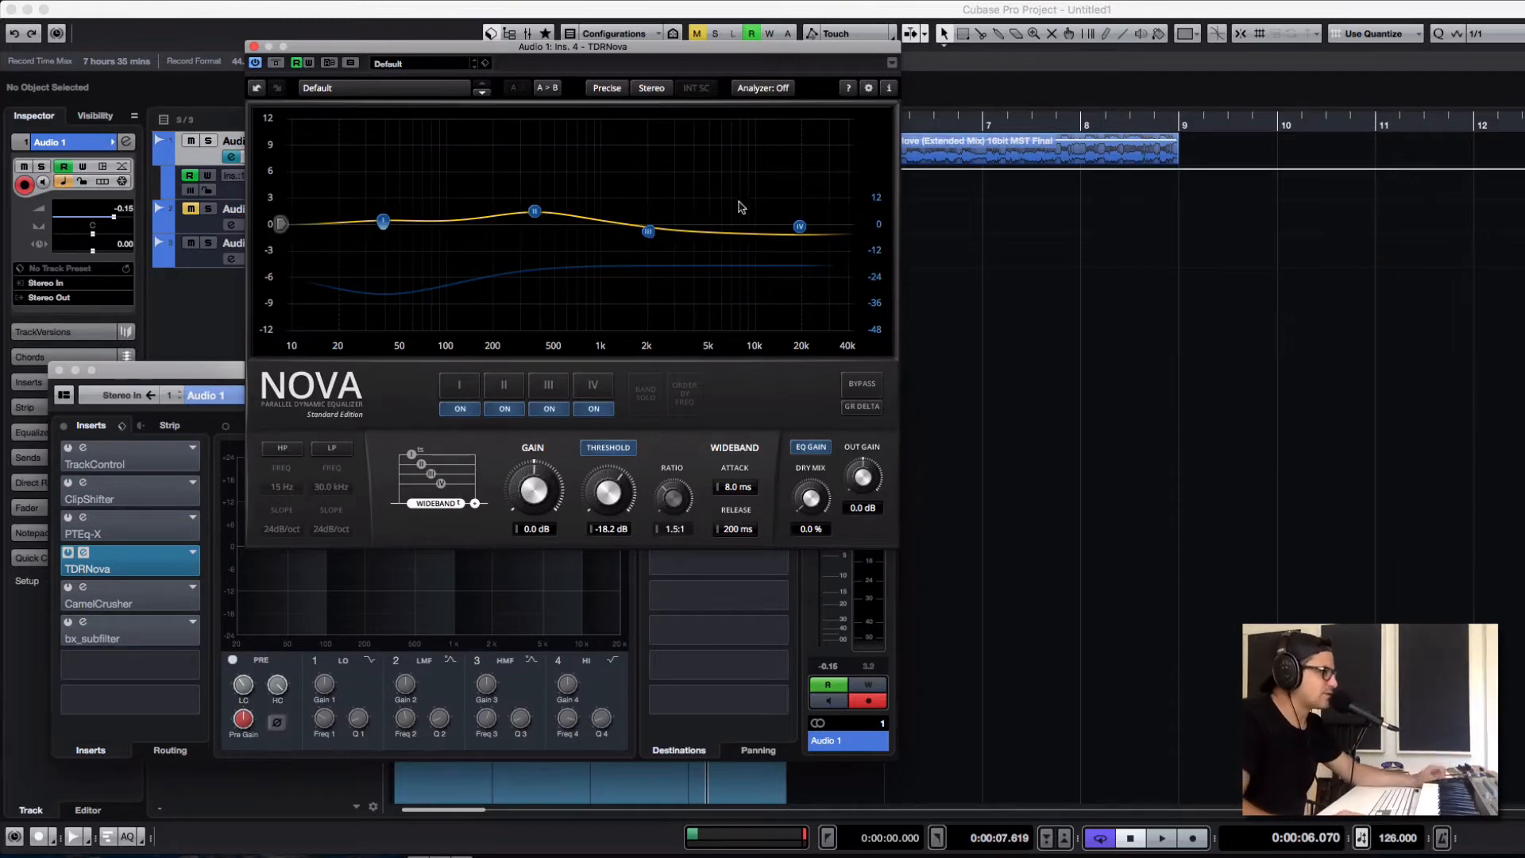
# Step: Enable Nova's high-pass and low-pass filters, and move band II to about 396 Hz, 0.9 dB and band III to about 3.8 kHz, 1.3 dB
pyautogui.moveTo(535, 212); pyautogui.dragTo(533, 226)
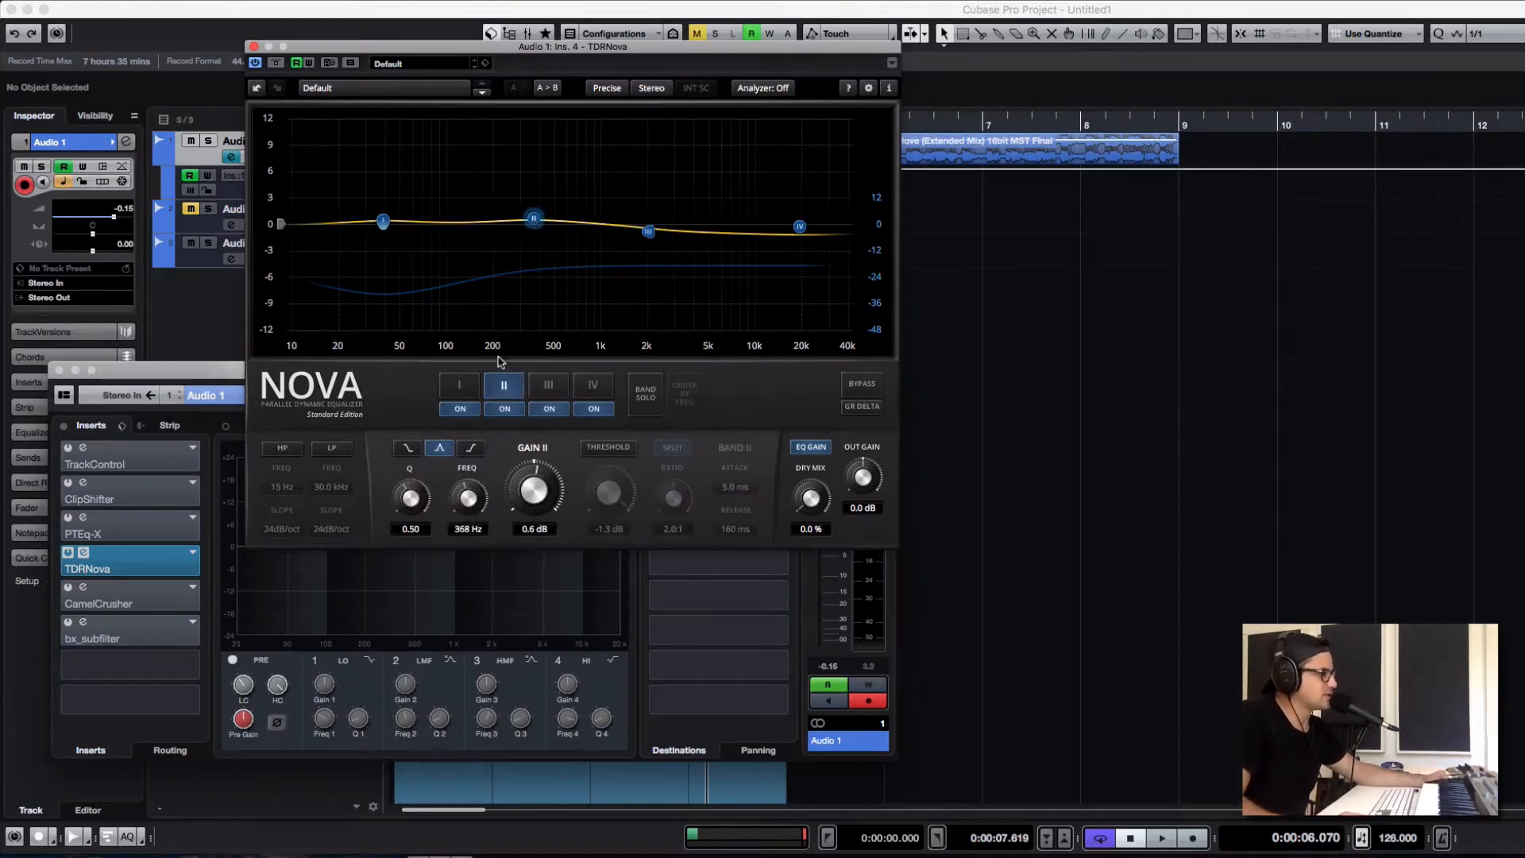
pyautogui.click(283, 449)
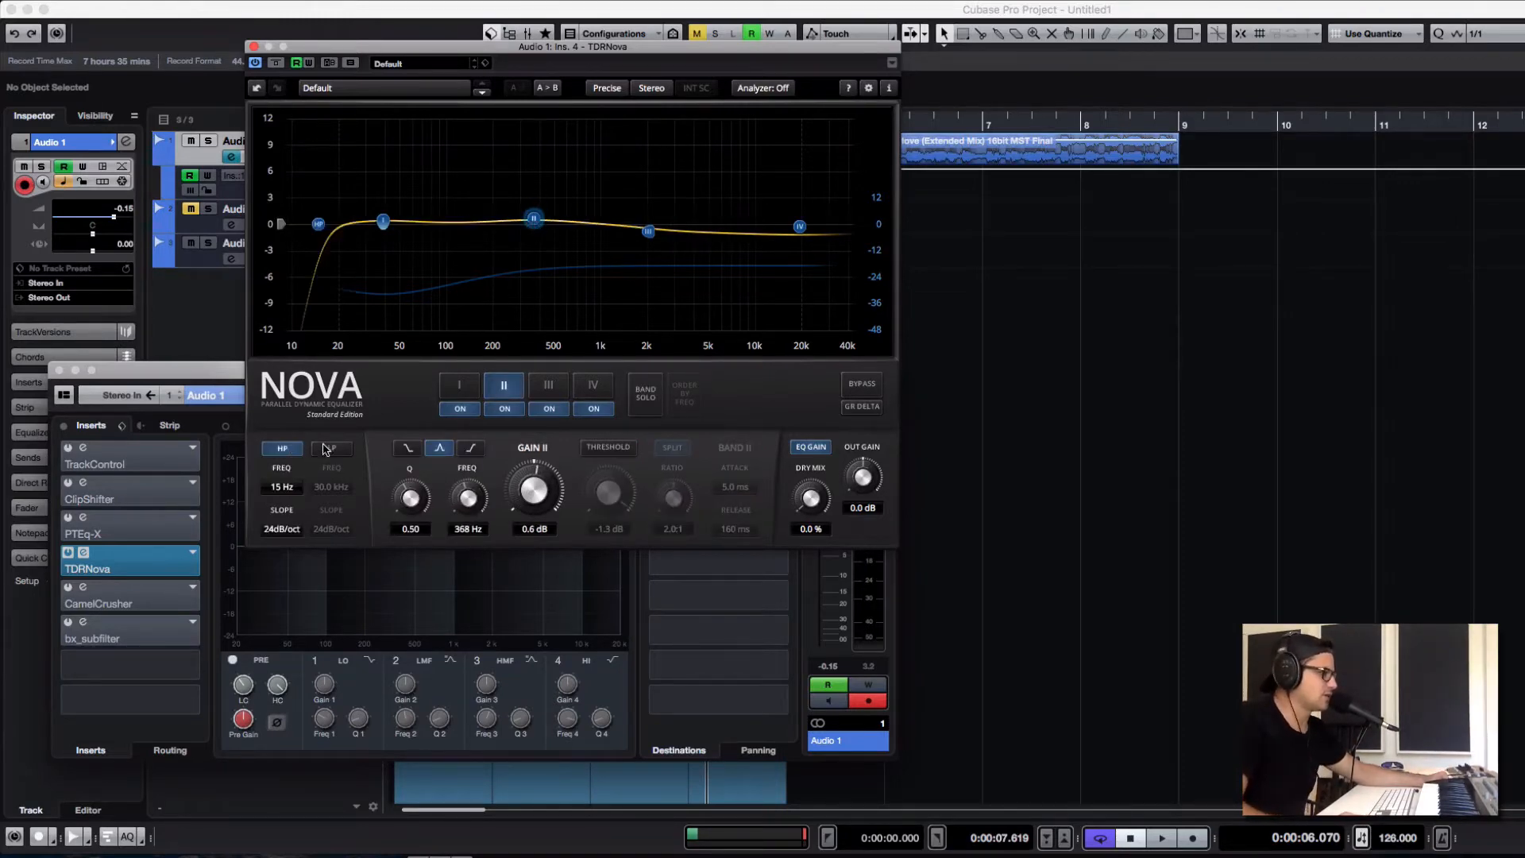
pyautogui.click(332, 448)
pyautogui.moveTo(534, 219)
pyautogui.mouseDown()
pyautogui.moveTo(572, 217)
pyautogui.moveTo(527, 199)
pyautogui.moveTo(487, 214)
pyautogui.moveTo(538, 215)
pyautogui.mouseUp()
pyautogui.moveTo(648, 231); pyautogui.dragTo(690, 212)
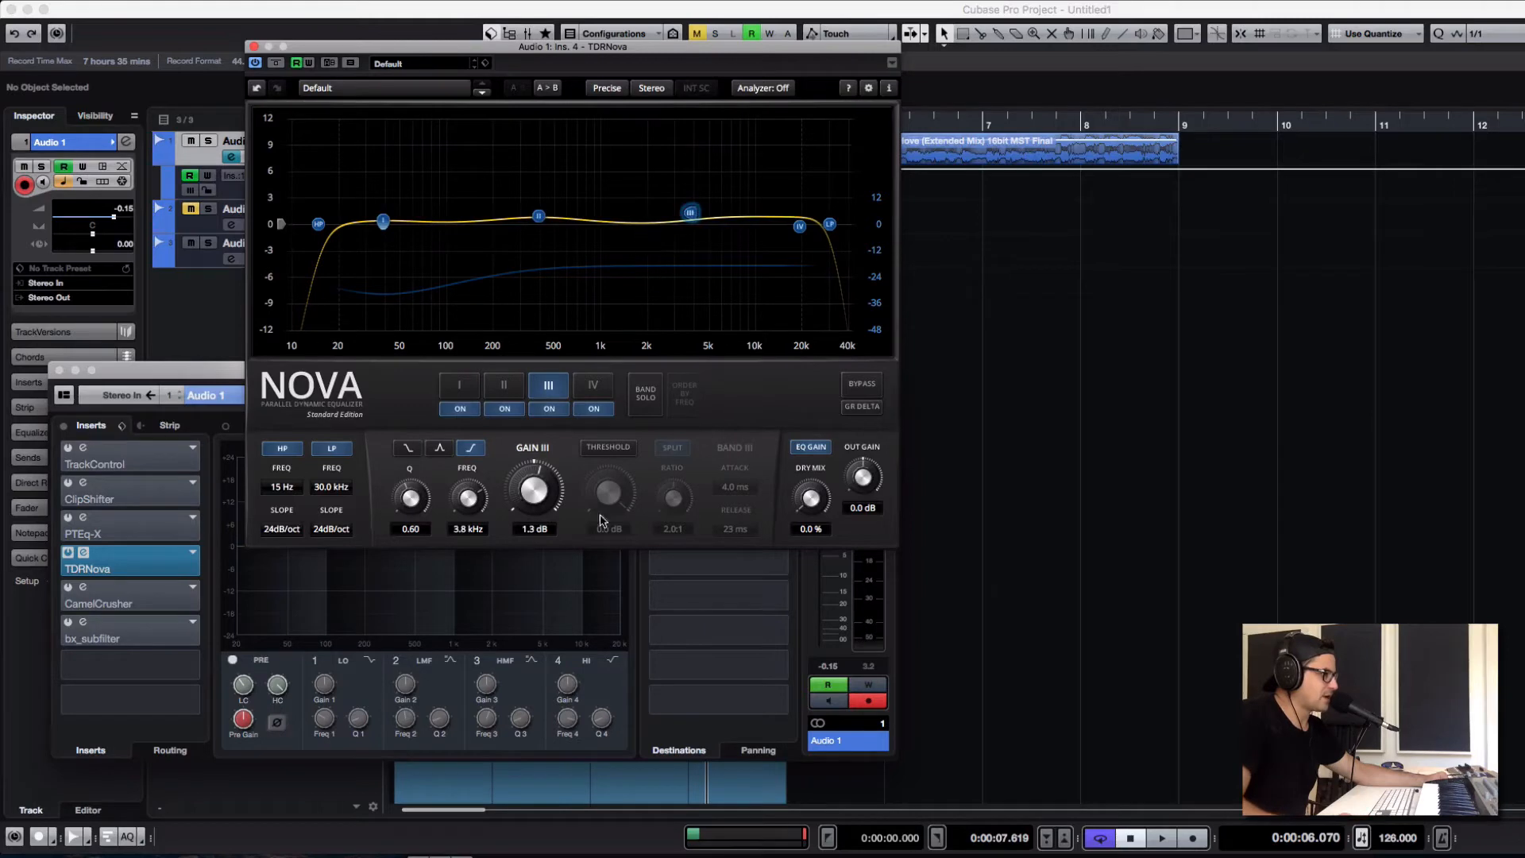
# Step: Enable the threshold on Nova band III and set it to about -16.2 dB with a 2.2:1 ratio
pyautogui.click(608, 447)
pyautogui.moveTo(608, 494); pyautogui.dragTo(609, 556)
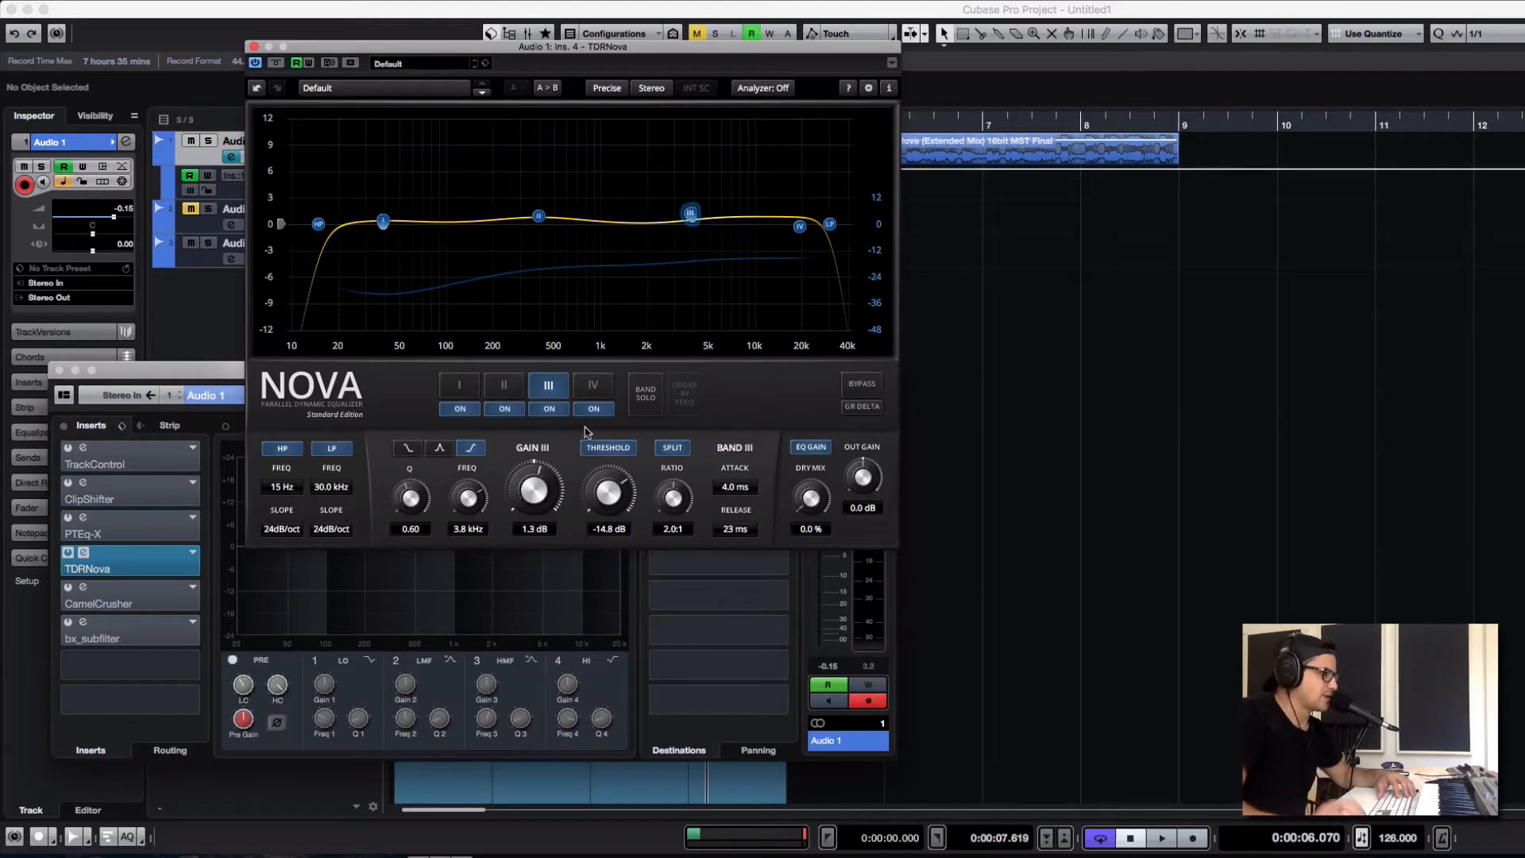
pyautogui.moveTo(610, 481); pyautogui.dragTo(685, 488)
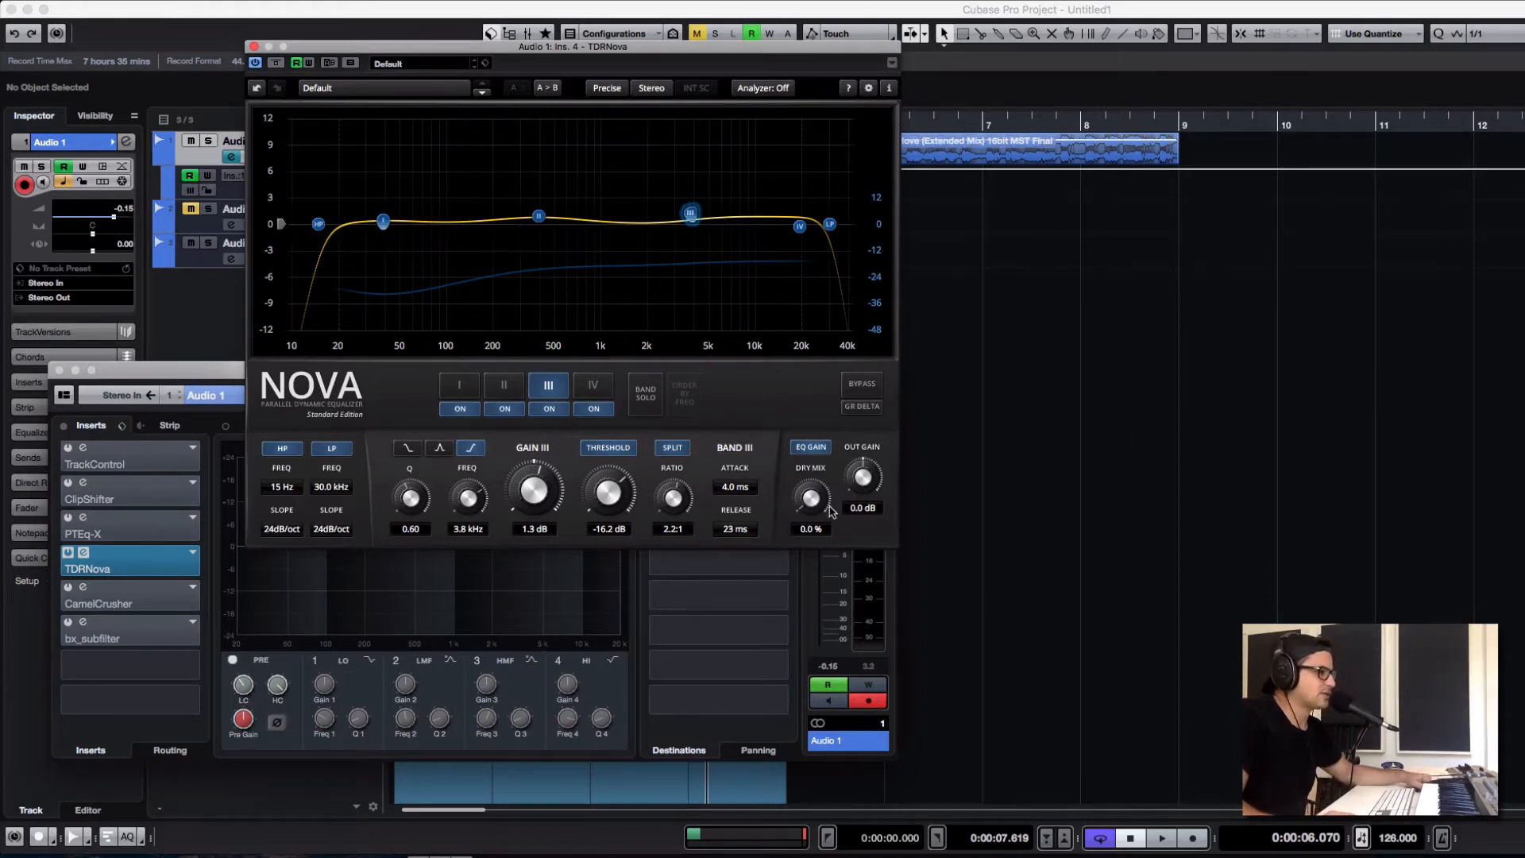
pyautogui.moveTo(810, 497); pyautogui.dragTo(784, 518)
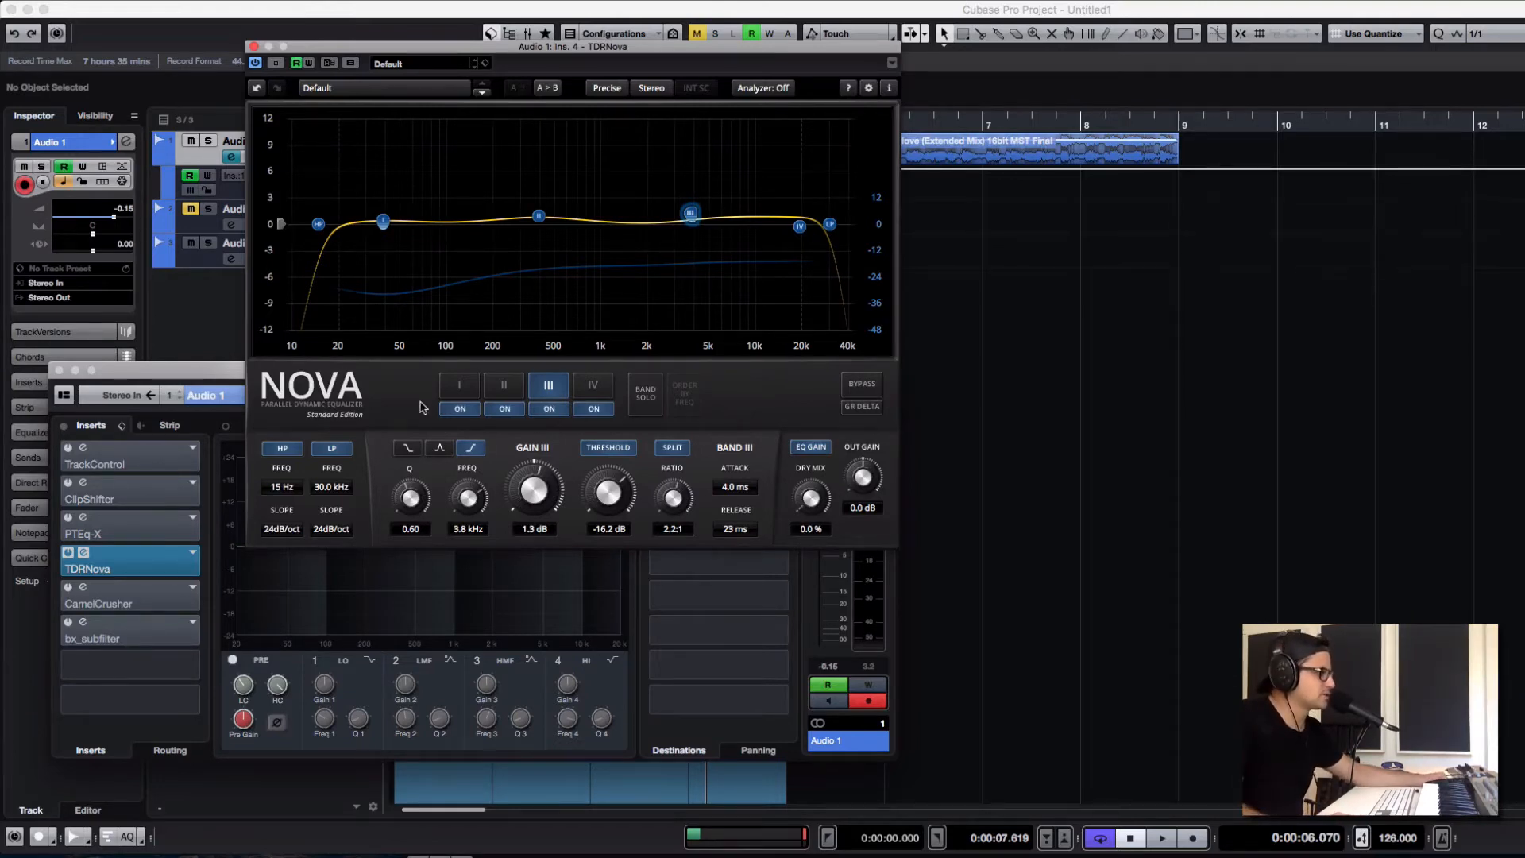
# Step: Try the high-shelf shape on Nova band II and switch it back to the bell shape
pyautogui.click(503, 389)
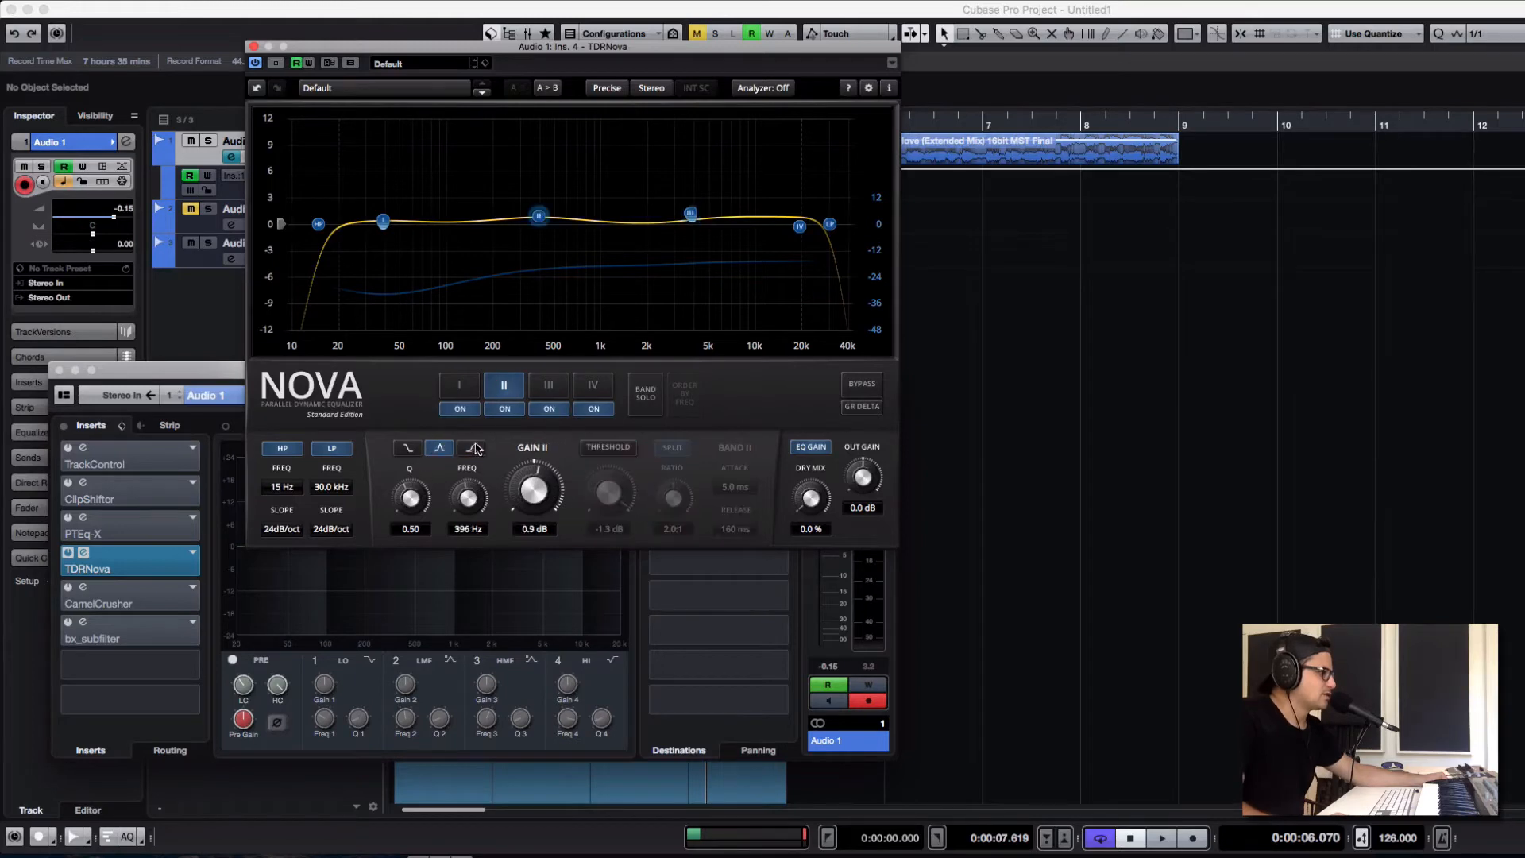
pyautogui.click(473, 449)
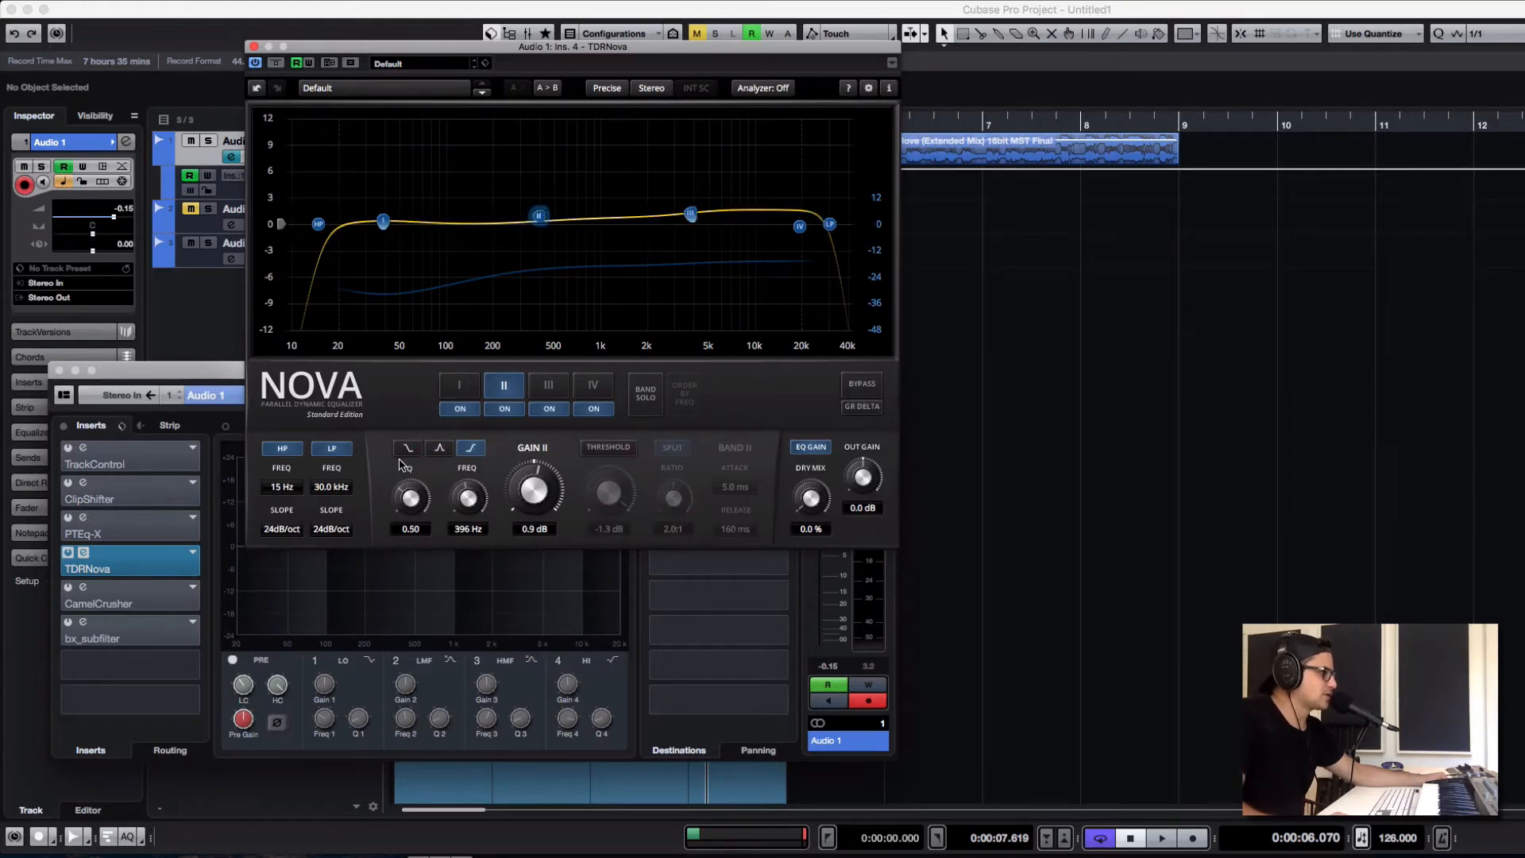
pyautogui.click(439, 448)
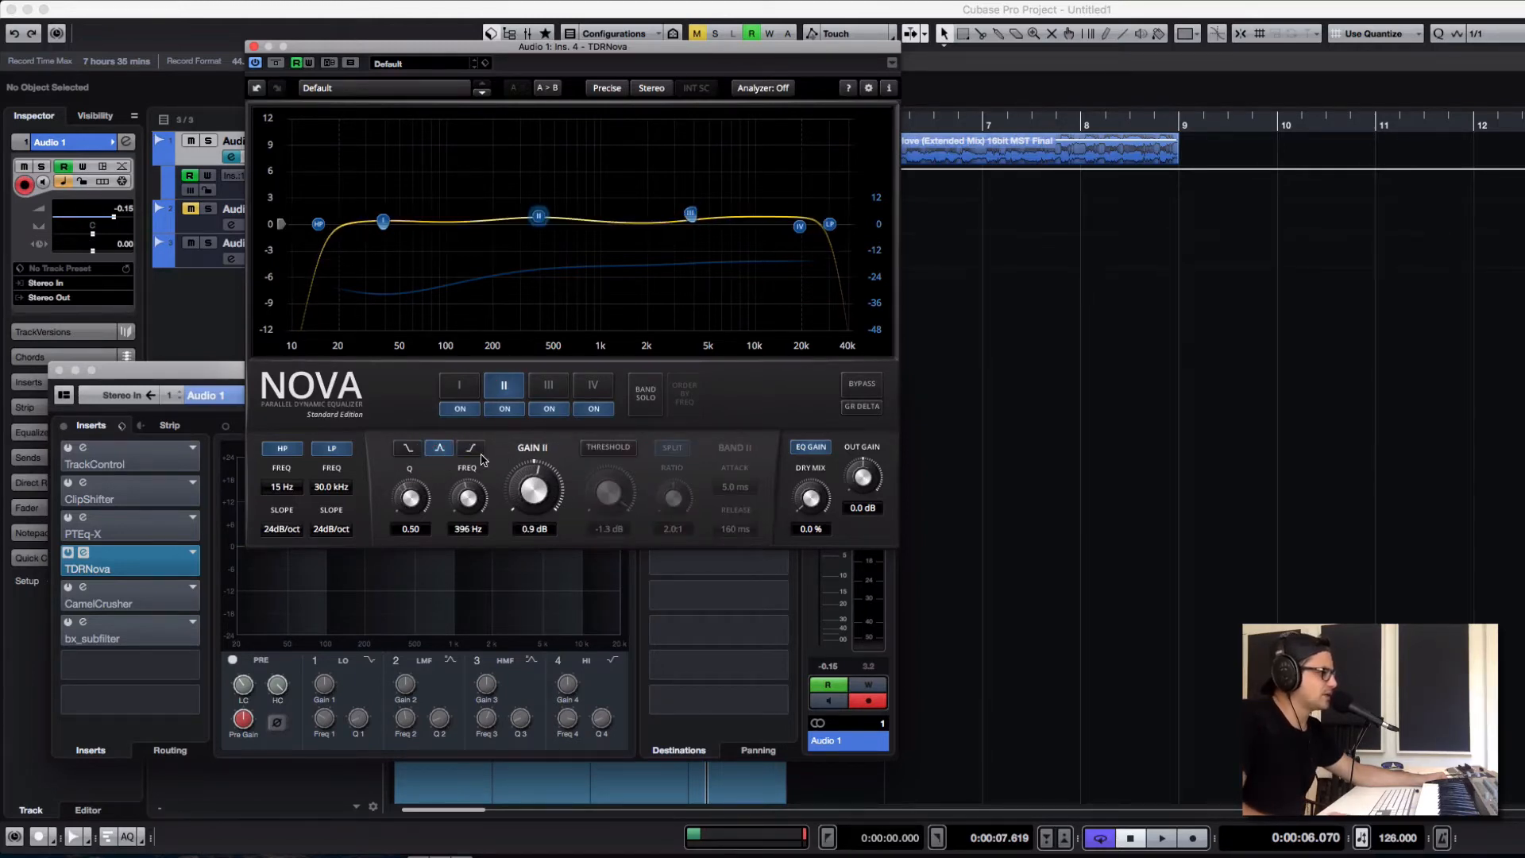
pyautogui.click(549, 387)
pyautogui.click(558, 395)
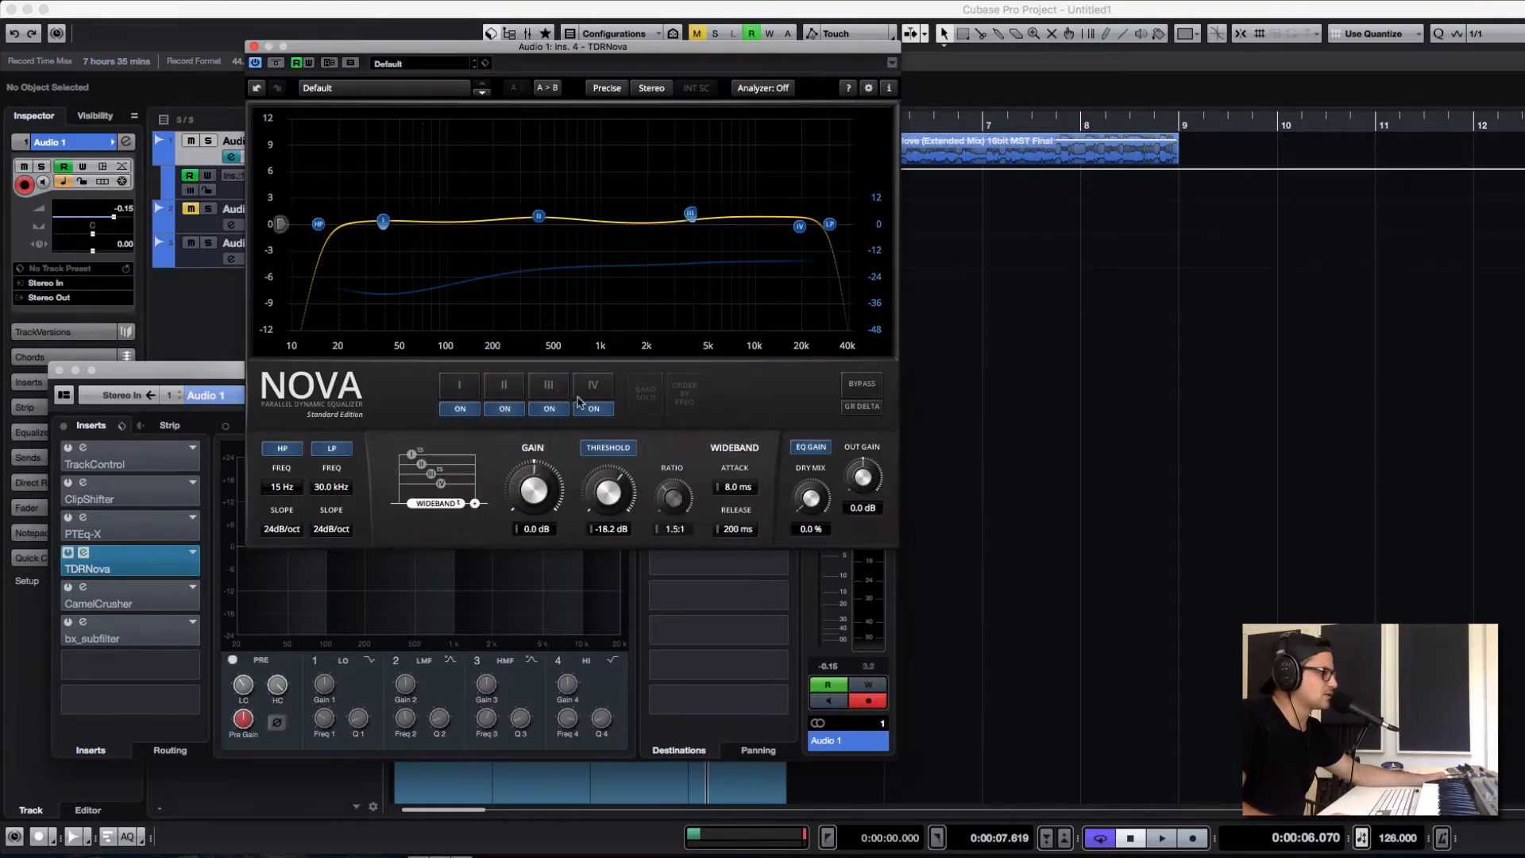
pyautogui.click(542, 390)
pyautogui.click(487, 393)
pyautogui.click(475, 392)
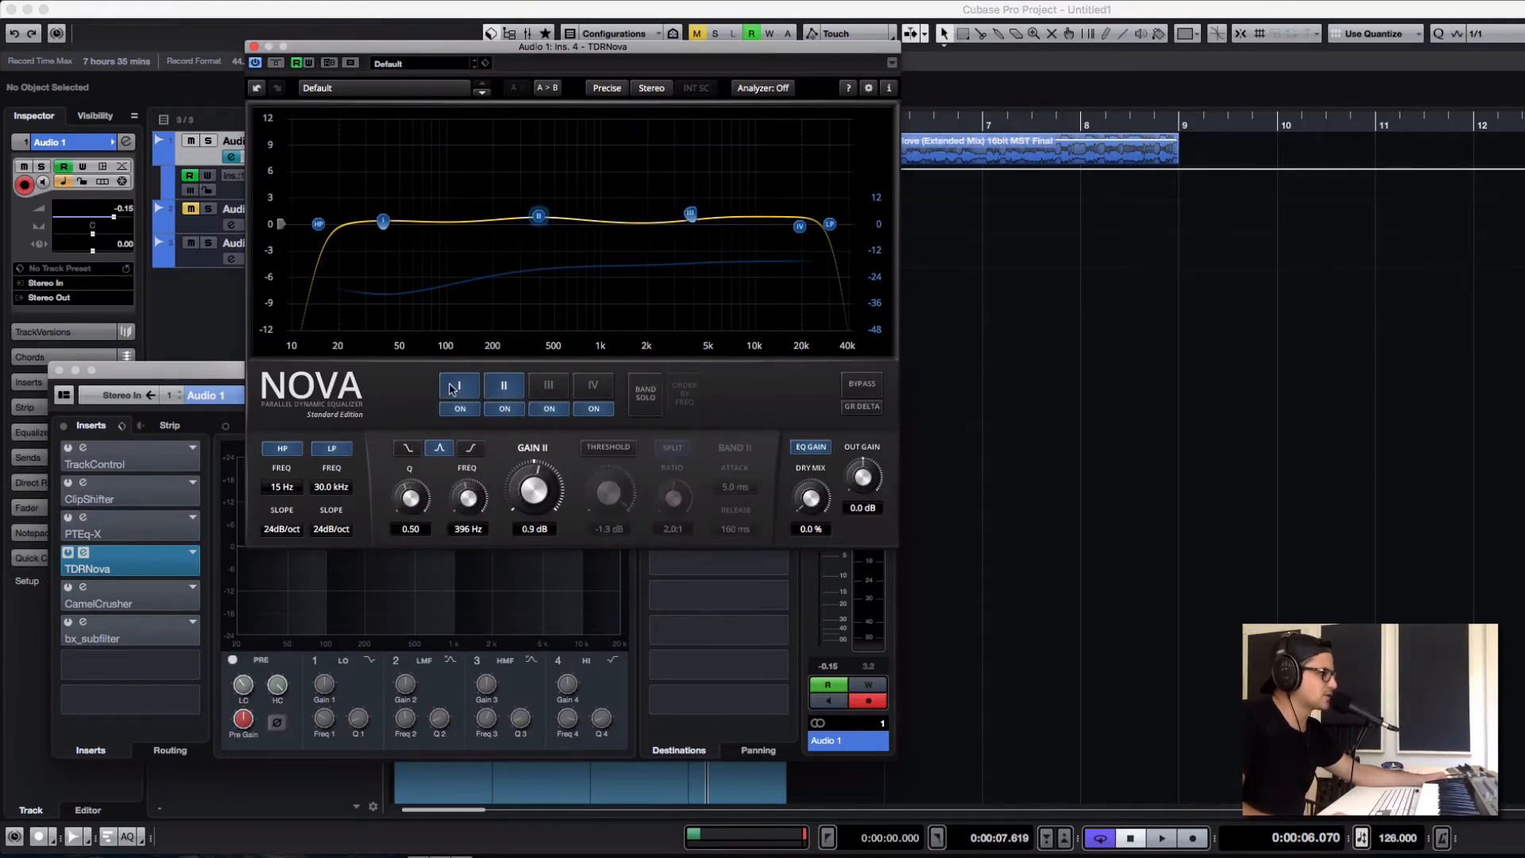
pyautogui.click(443, 396)
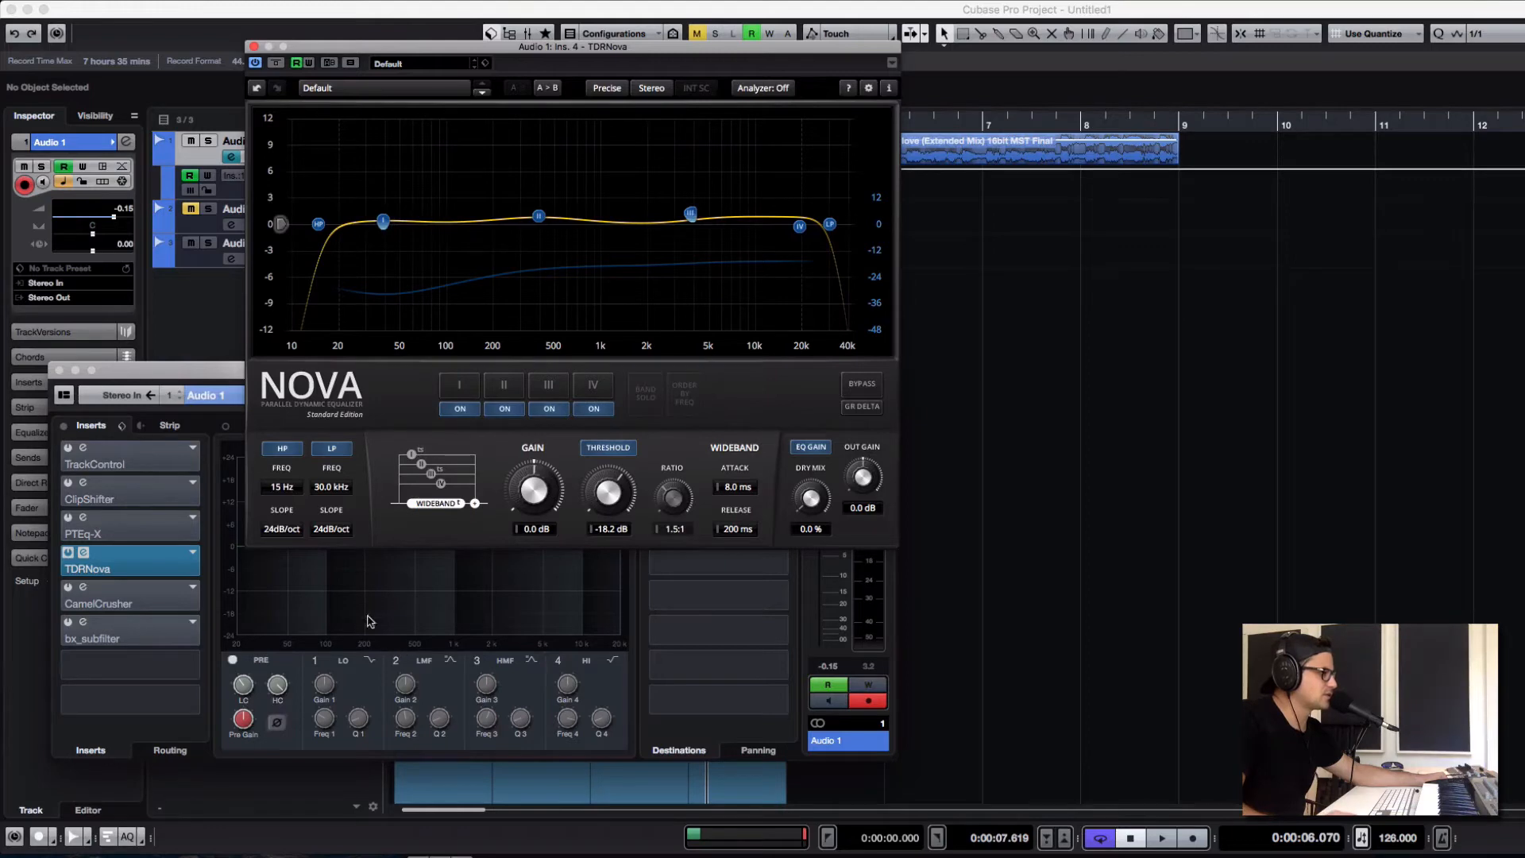
# Step: Turn off the threshold processing on Nova bands I and III
pyautogui.click(493, 386)
pyautogui.click(460, 386)
pyautogui.click(598, 446)
pyautogui.click(515, 385)
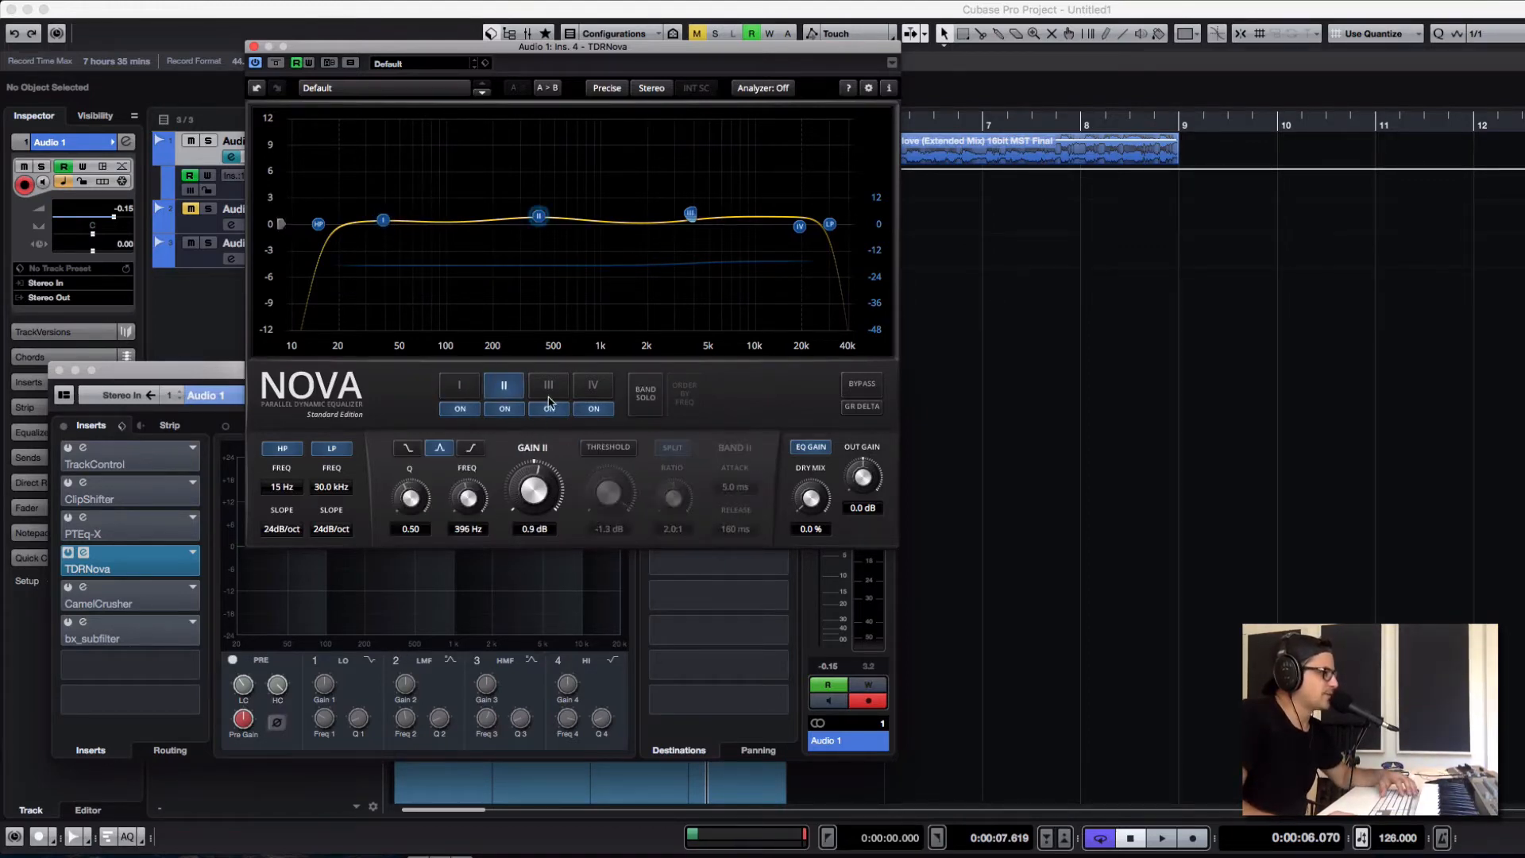
pyautogui.click(549, 393)
pyautogui.click(596, 391)
pyautogui.click(548, 394)
pyautogui.click(606, 450)
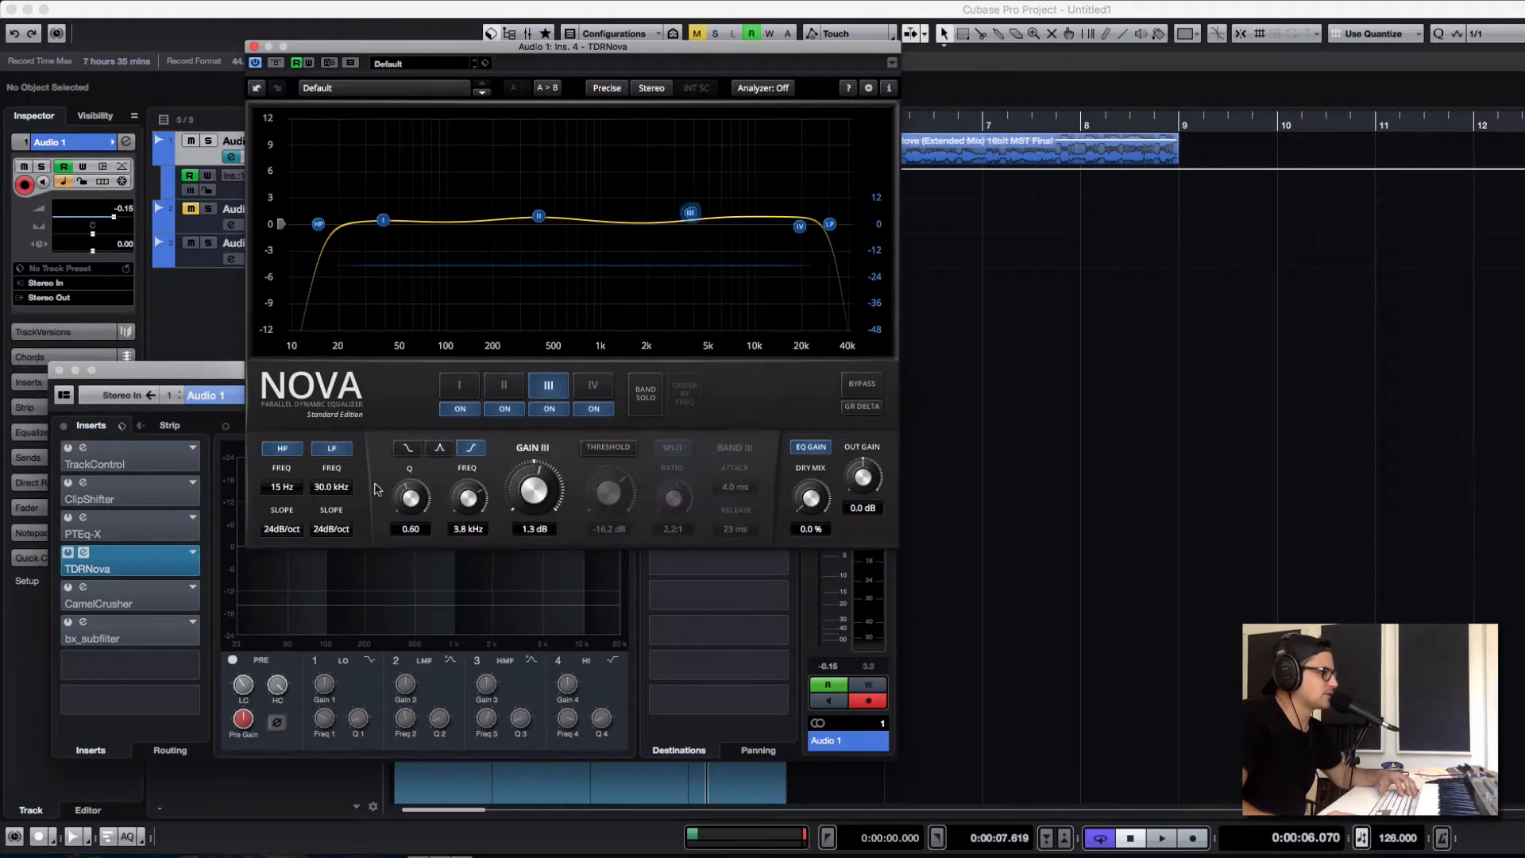
# Step: Show Nova's wideband controls, start playback and lower the wideband threshold to about -24.5 dB
pyautogui.click(549, 385)
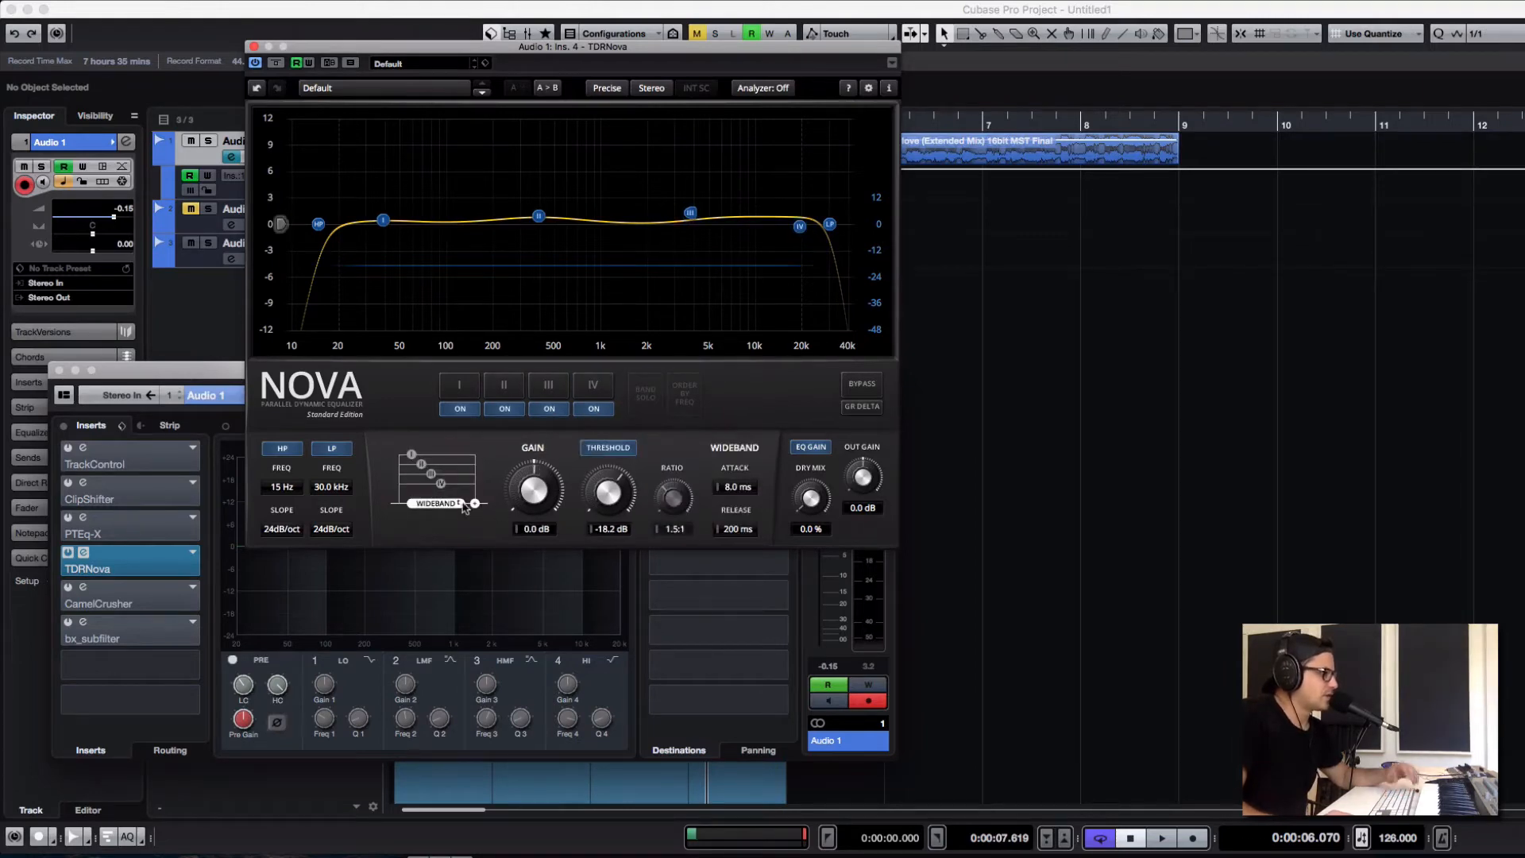
pyautogui.moveTo(616, 502)
pyautogui.mouseDown()
pyautogui.moveTo(610, 548)
pyautogui.moveTo(625, 480)
pyautogui.mouseUp()
pyautogui.press('space')
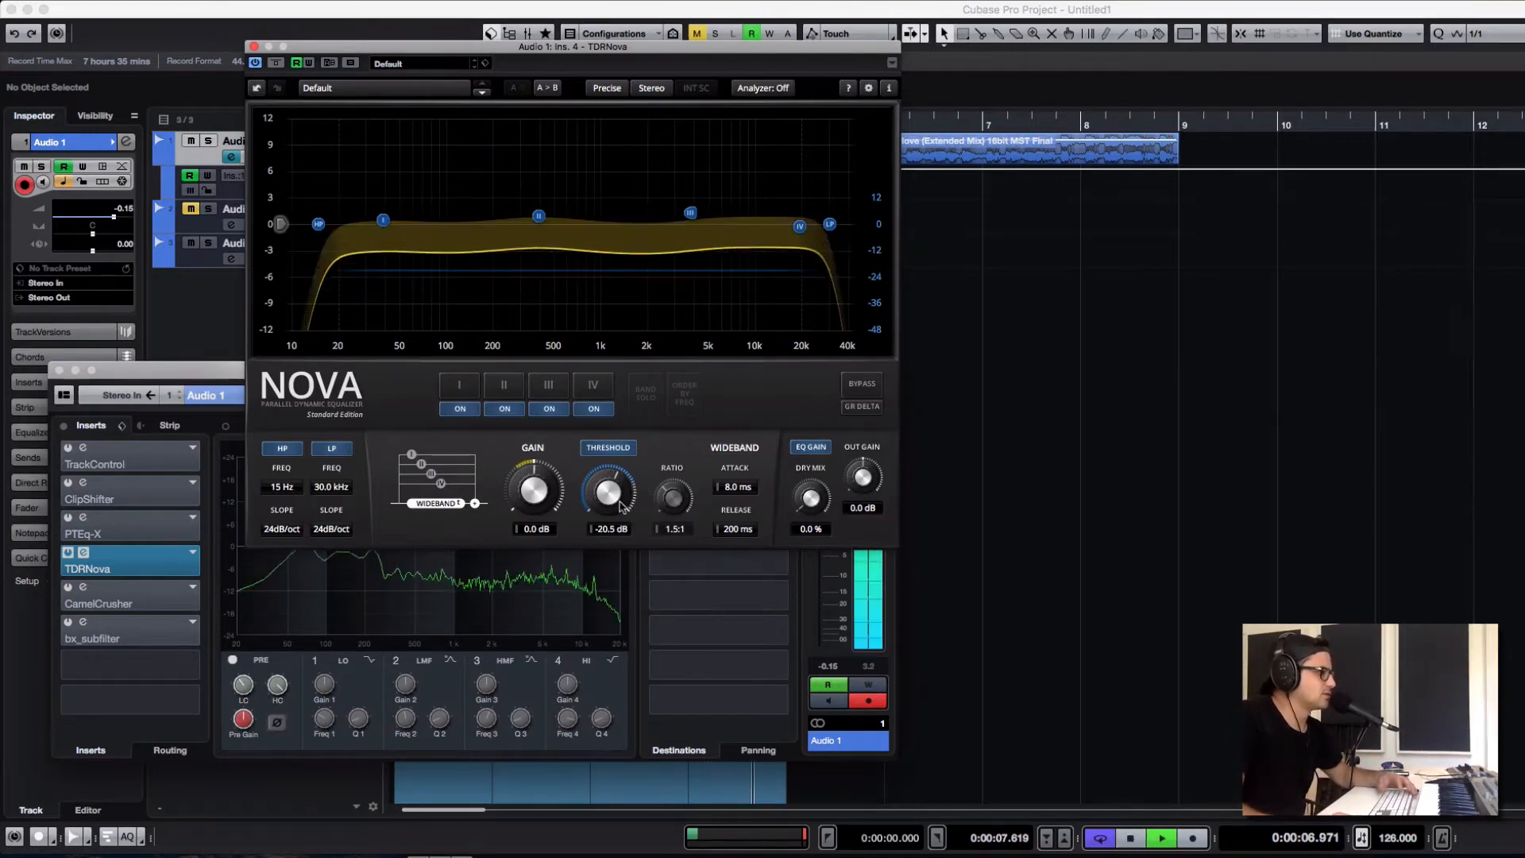
pyautogui.moveTo(621, 545); pyautogui.dragTo(624, 606)
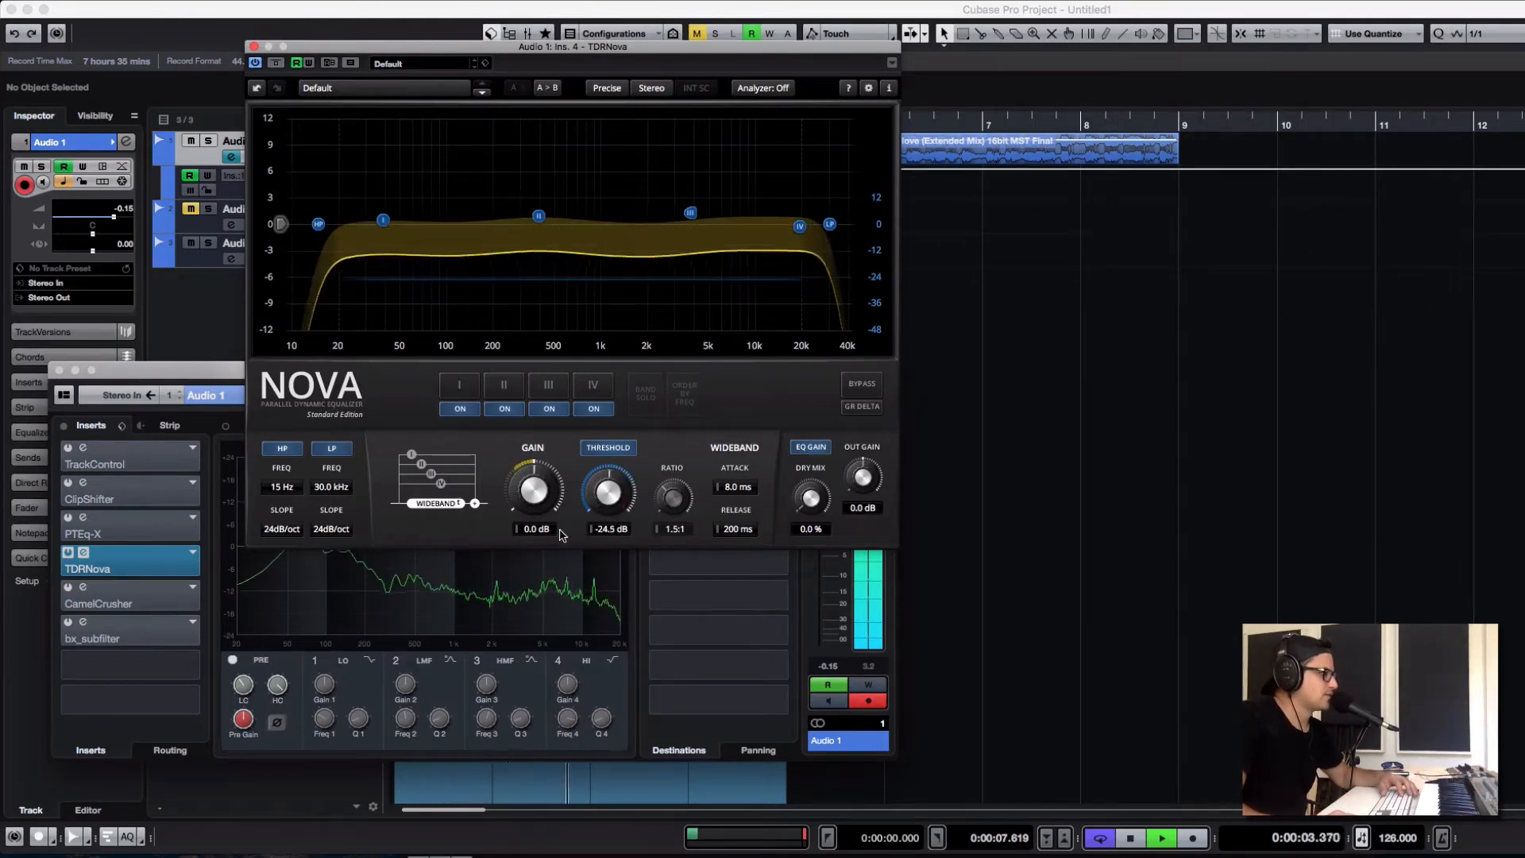
# Step: Raise Nova's wideband gain to about 3.4 dB, starting and stopping playback to hear the compression
pyautogui.moveTo(559, 531); pyautogui.dragTo(579, 188)
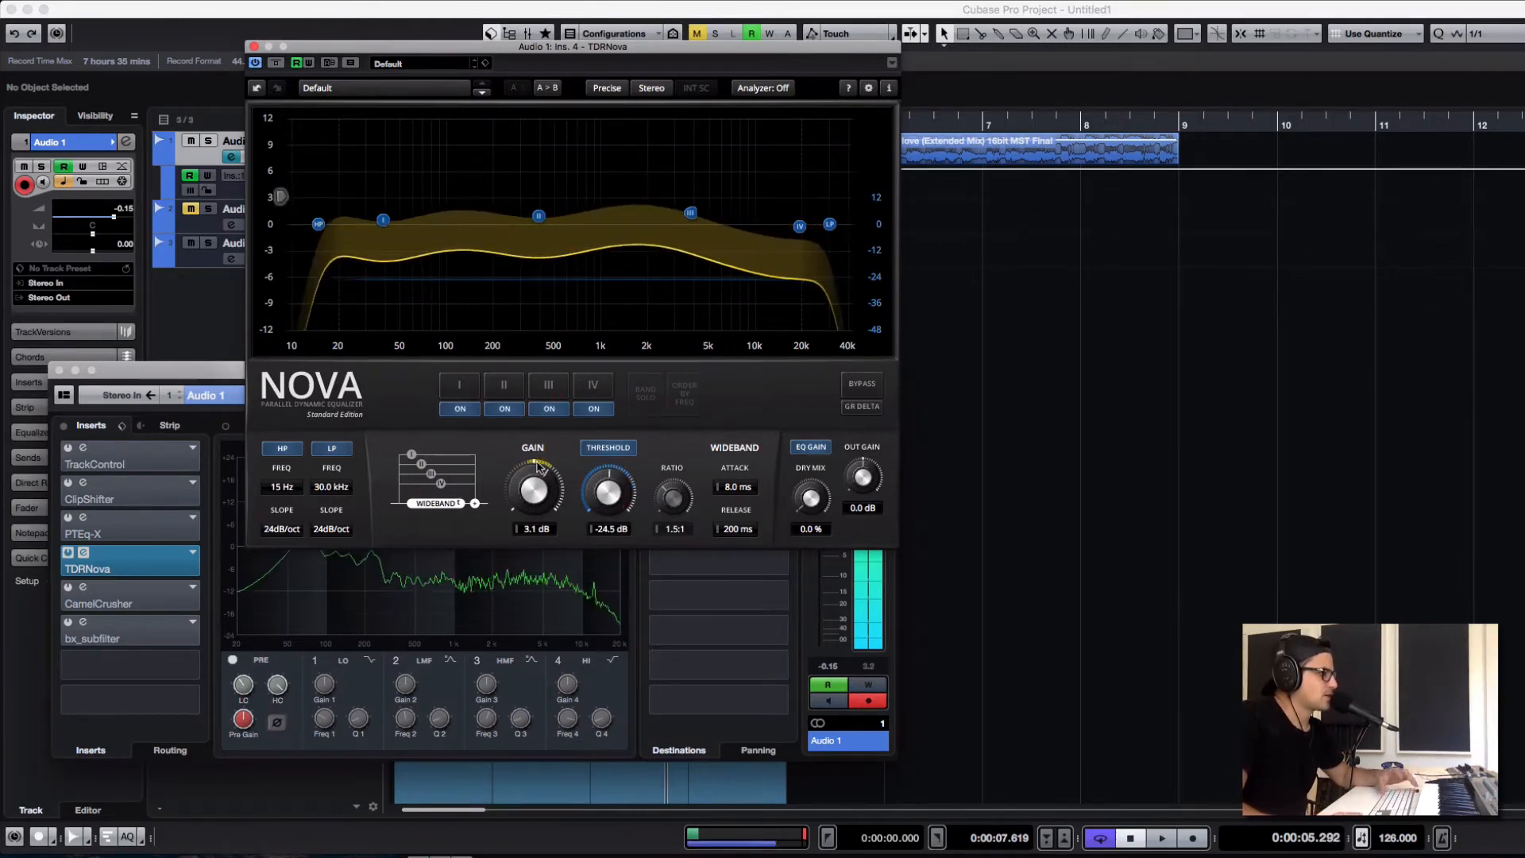
pyautogui.press('space')
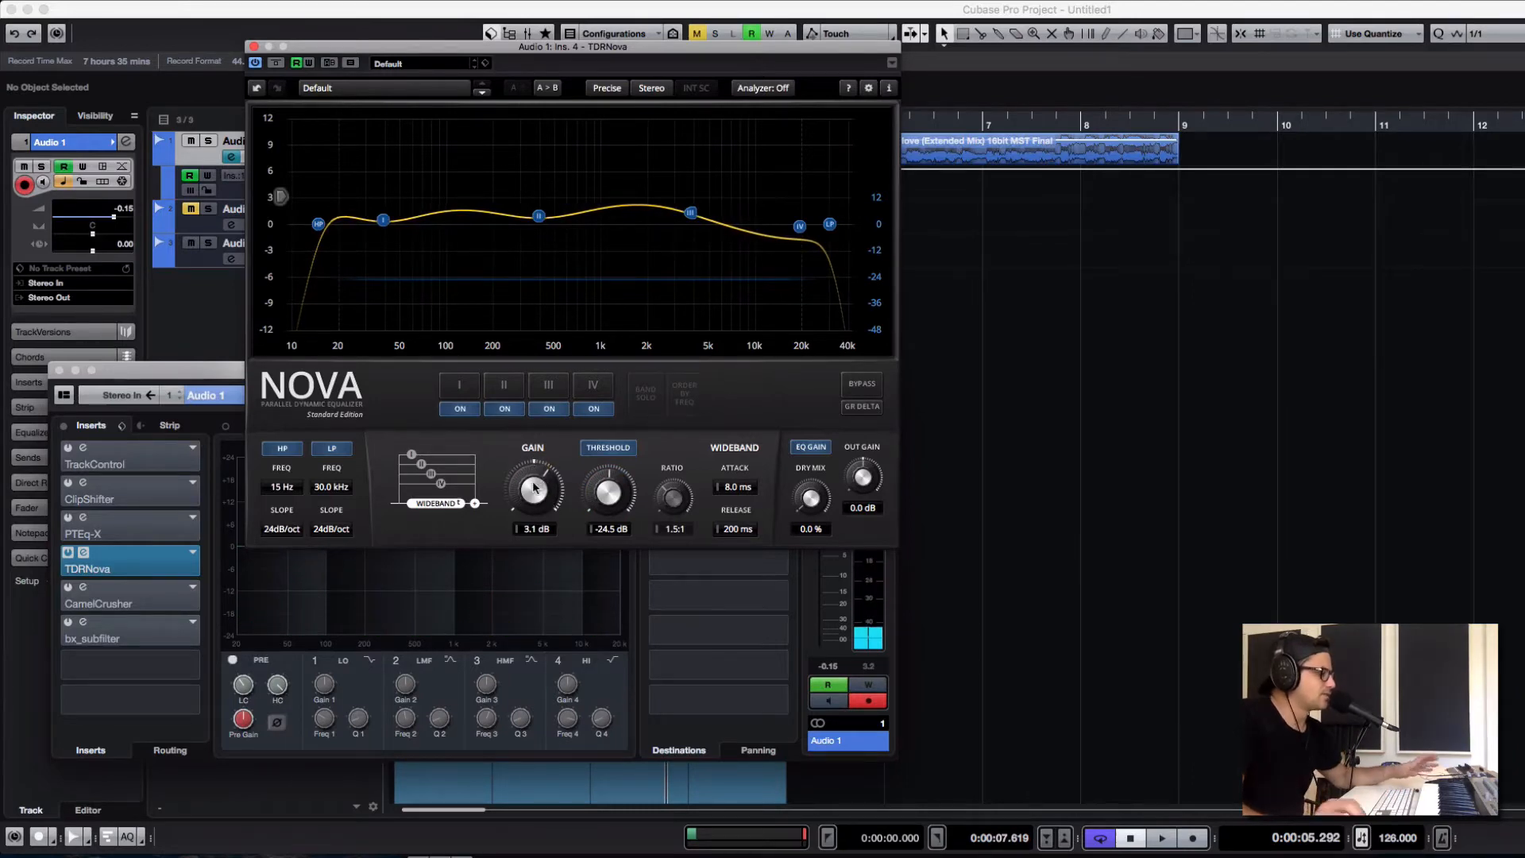
pyautogui.scroll(3, 534, 488)
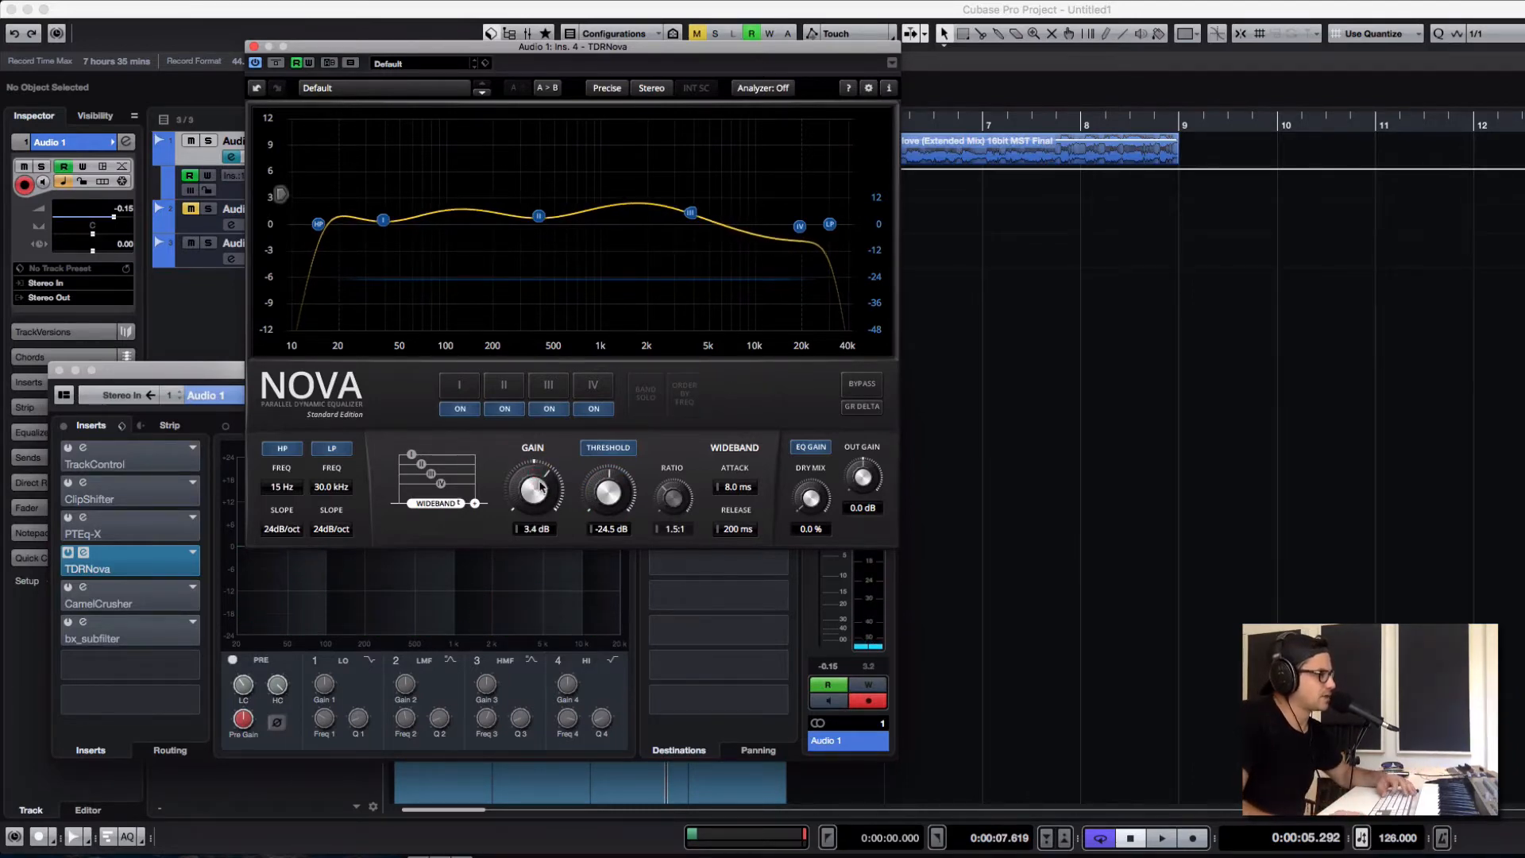
pyautogui.press('space')
pyautogui.press('space')
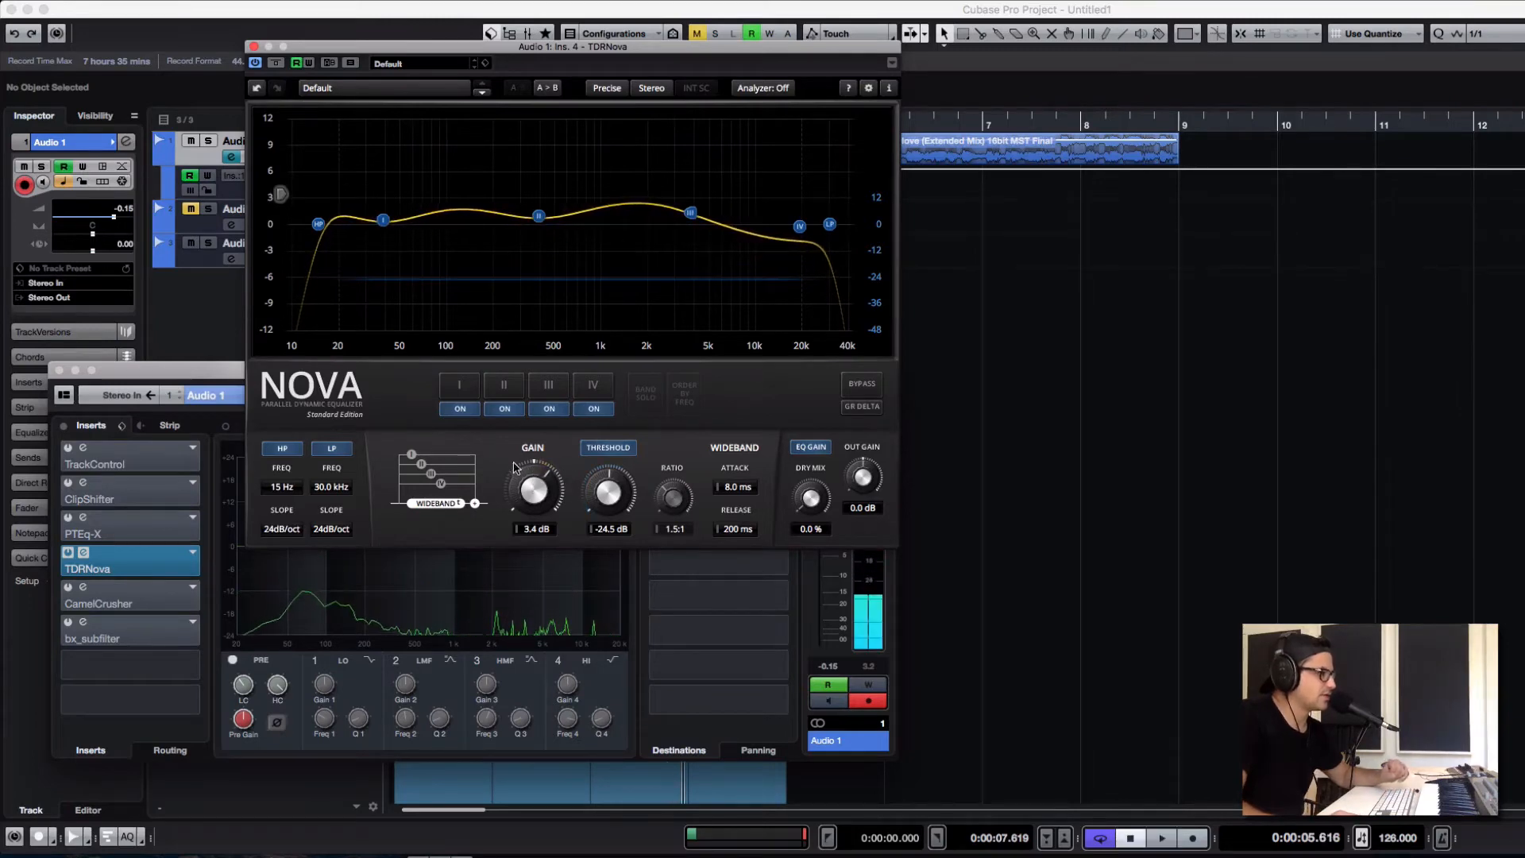
# Step: Raise Nova's wideband gain to 4.5 dB while the loop plays, and stop playback
pyautogui.scroll(1, 530, 469)
pyautogui.press('space')
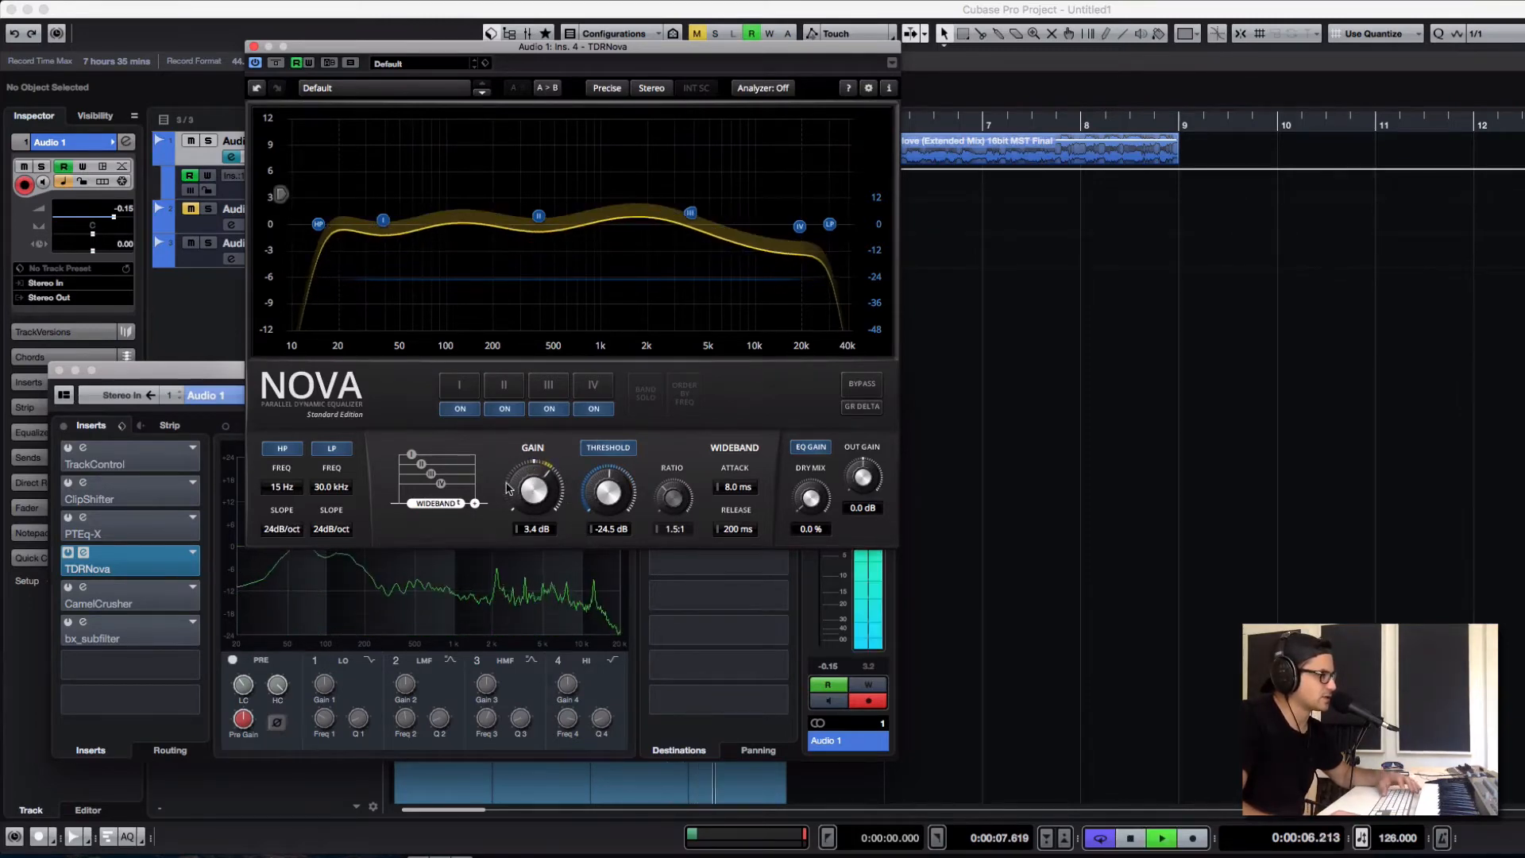
pyautogui.scroll(9, 530, 482)
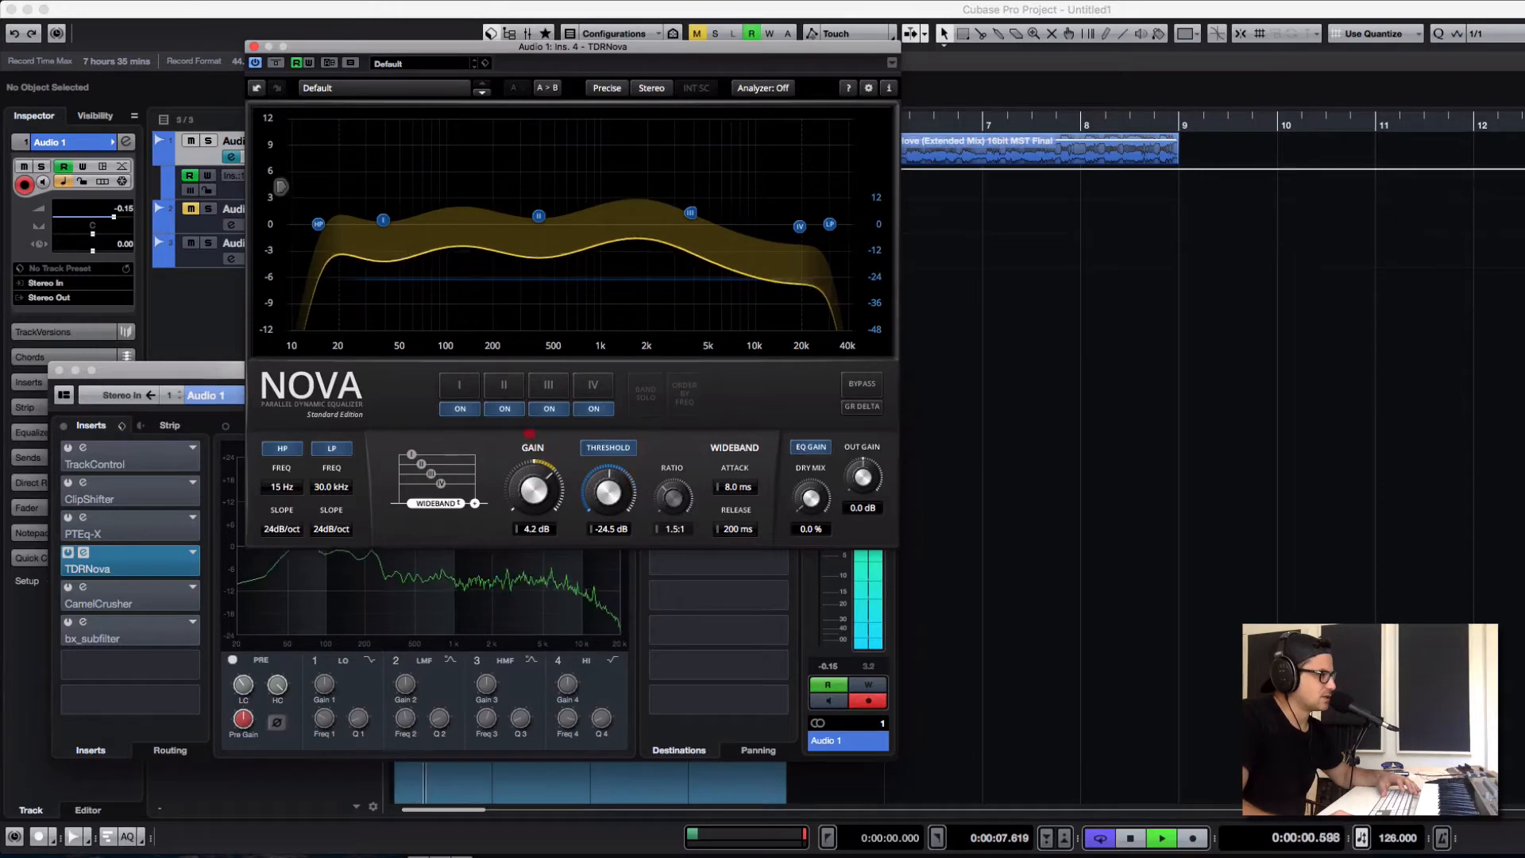
pyautogui.moveTo(530, 423); pyautogui.dragTo(530, 418)
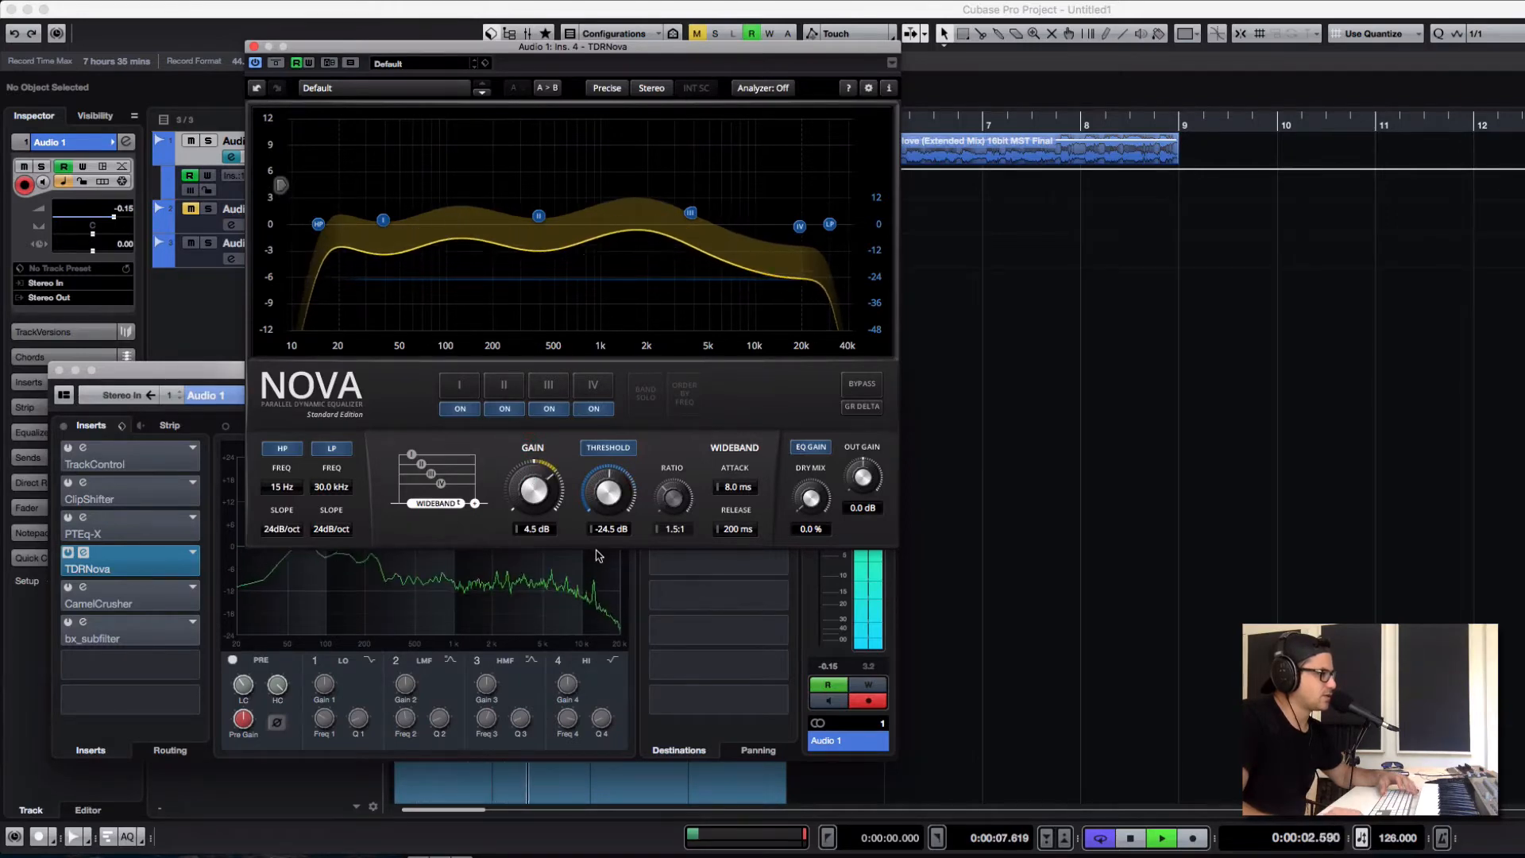
pyautogui.press('space')
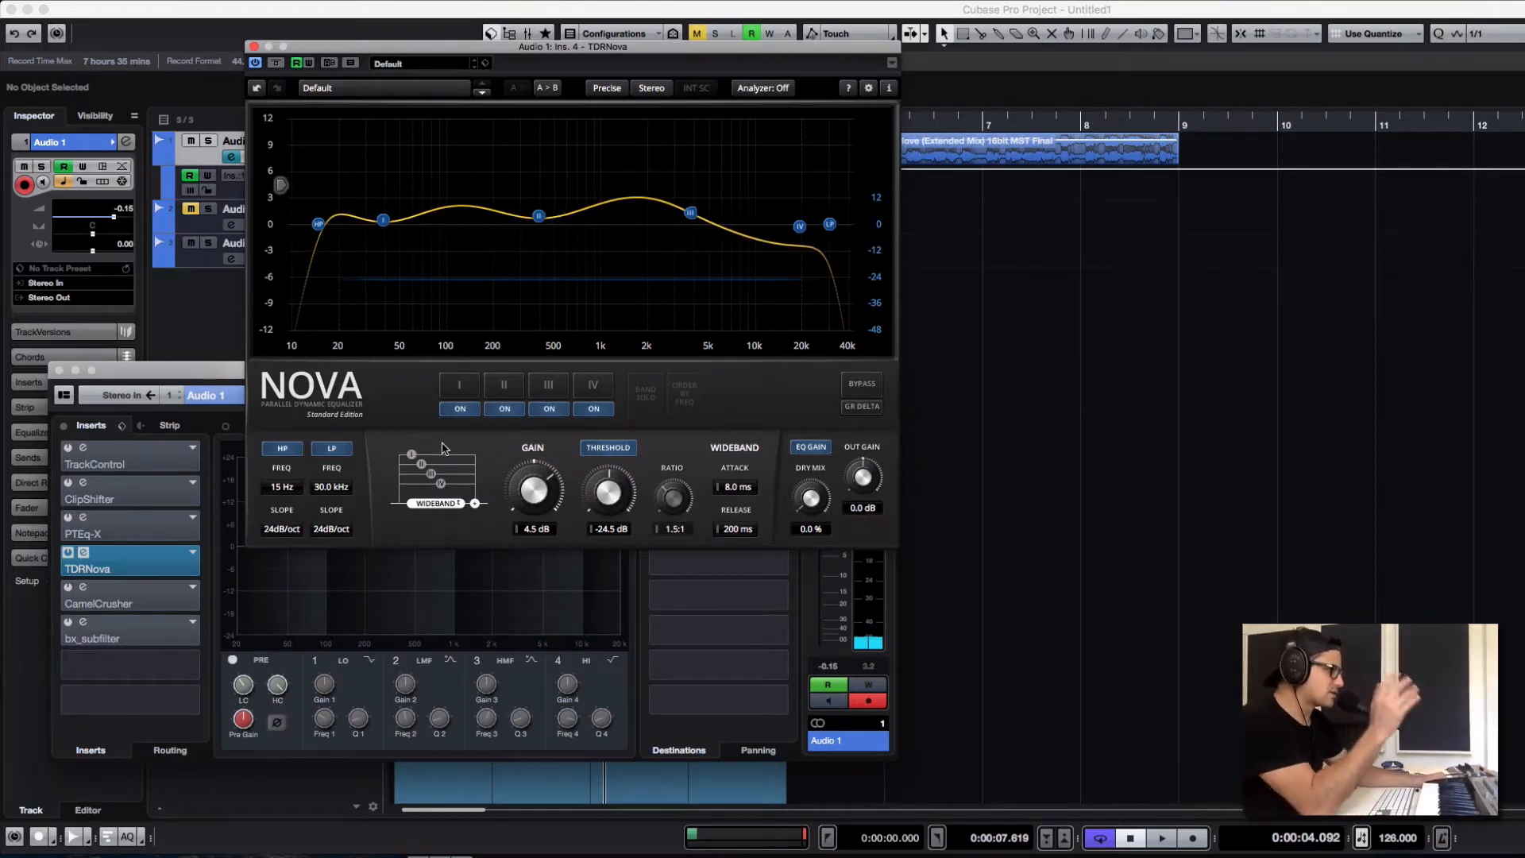
# Step: Bypass the TDRNova insert on Audio 1, and activate and open CamelCrusher
pyautogui.moveTo(627, 56); pyautogui.dragTo(736, 72)
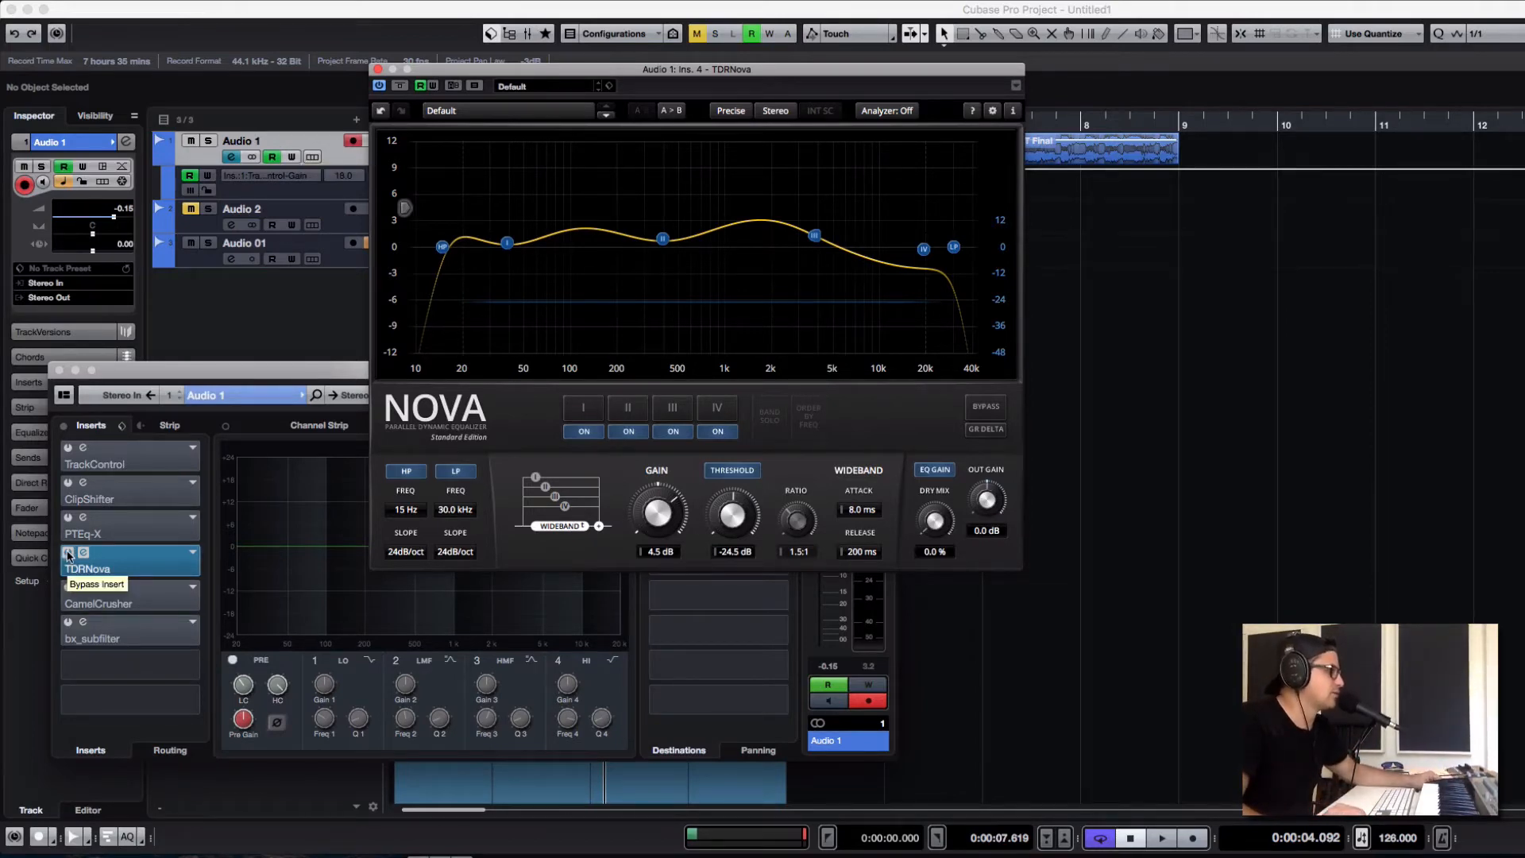
pyautogui.click(68, 556)
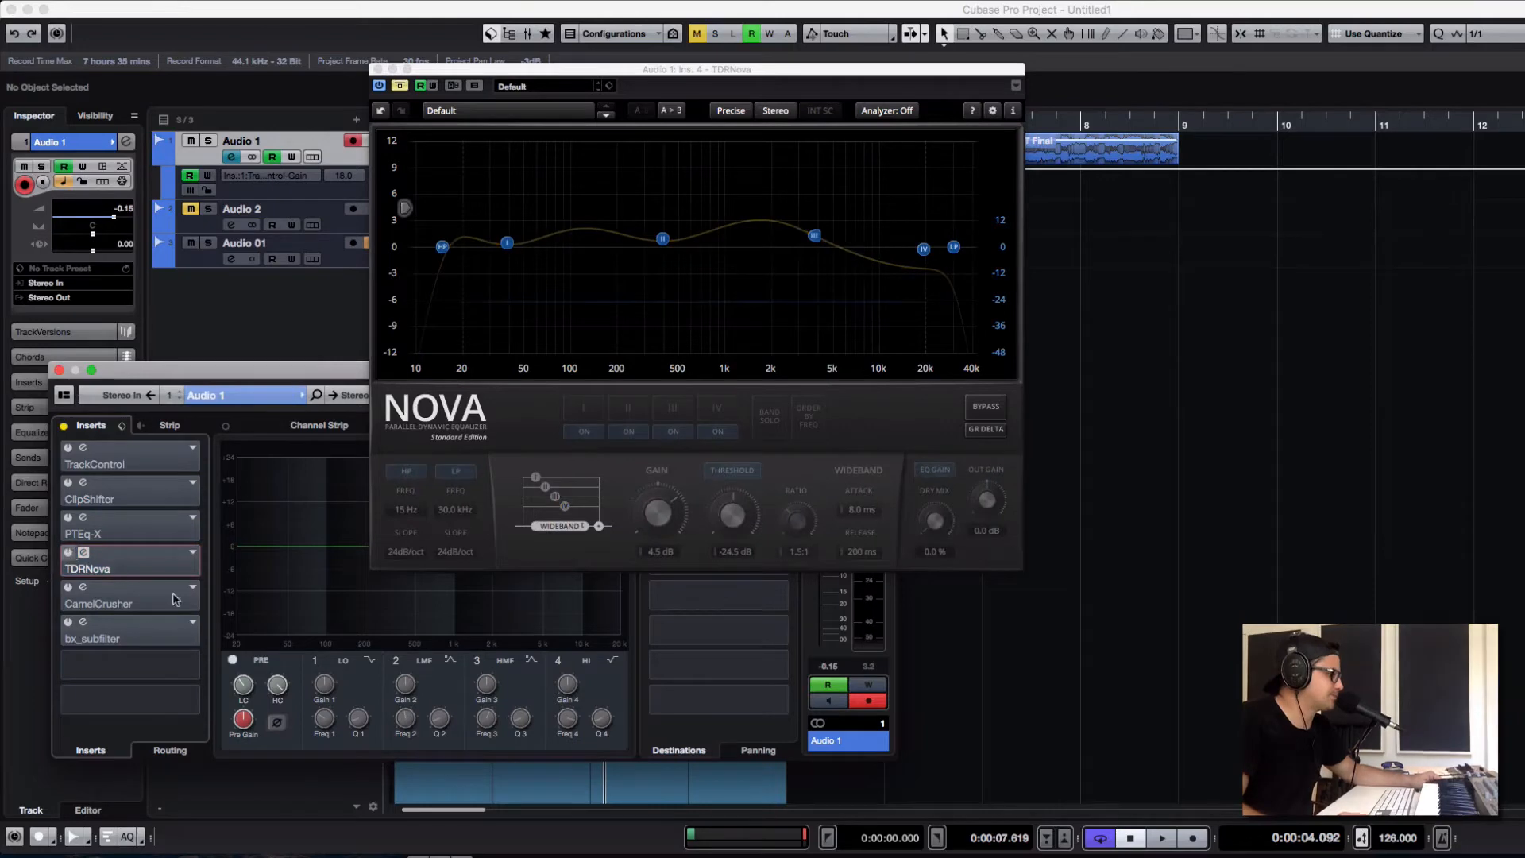
pyautogui.click(67, 588)
pyautogui.click(80, 587)
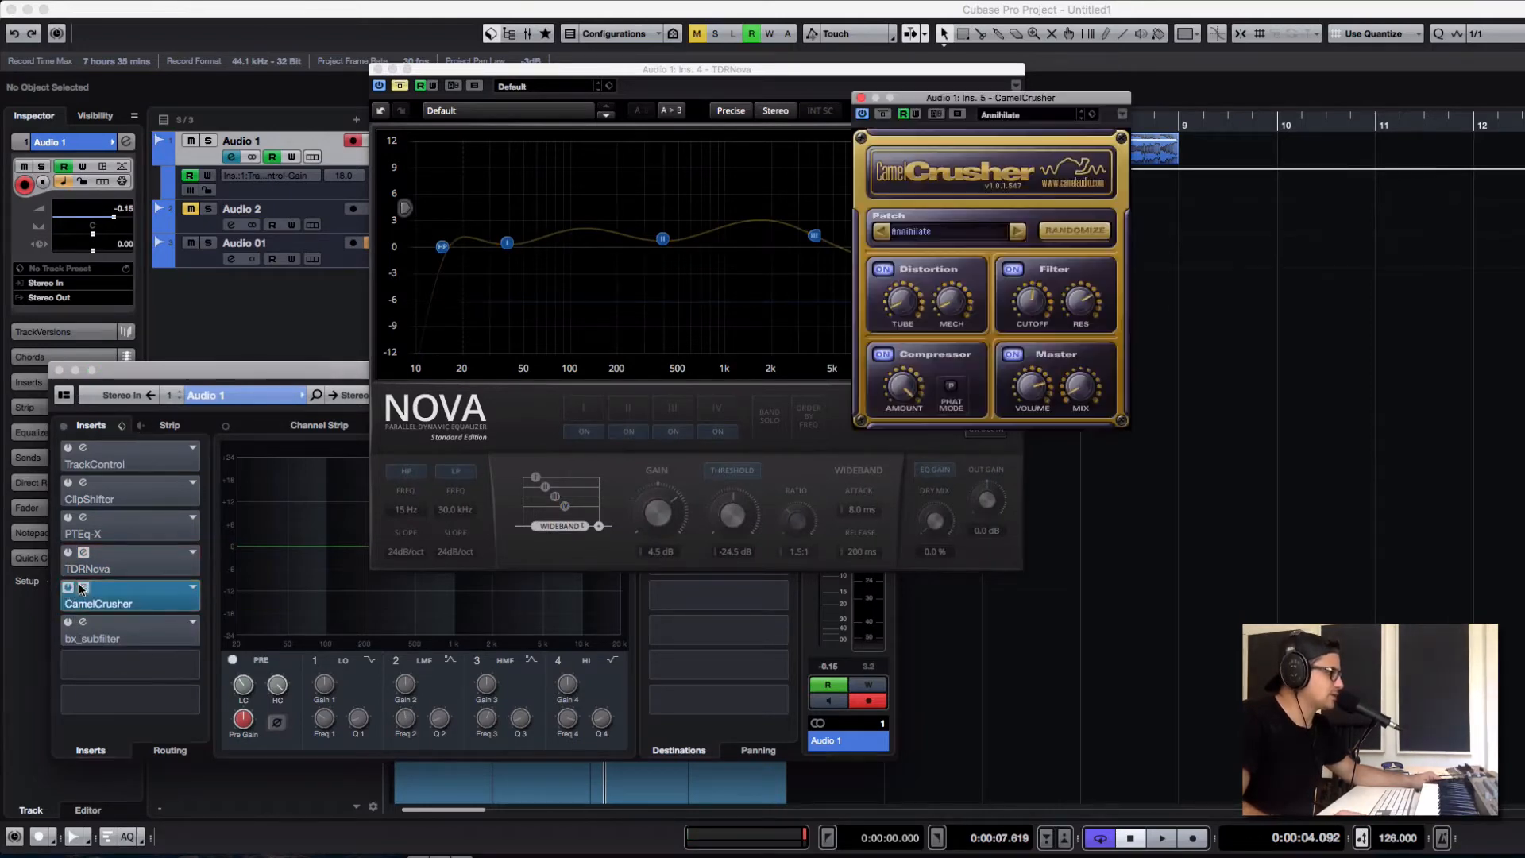
# Step: Close the TDRNova editor and place the CamelCrusher window clear of the insert list
pyautogui.moveTo(954, 98); pyautogui.dragTo(296, 238)
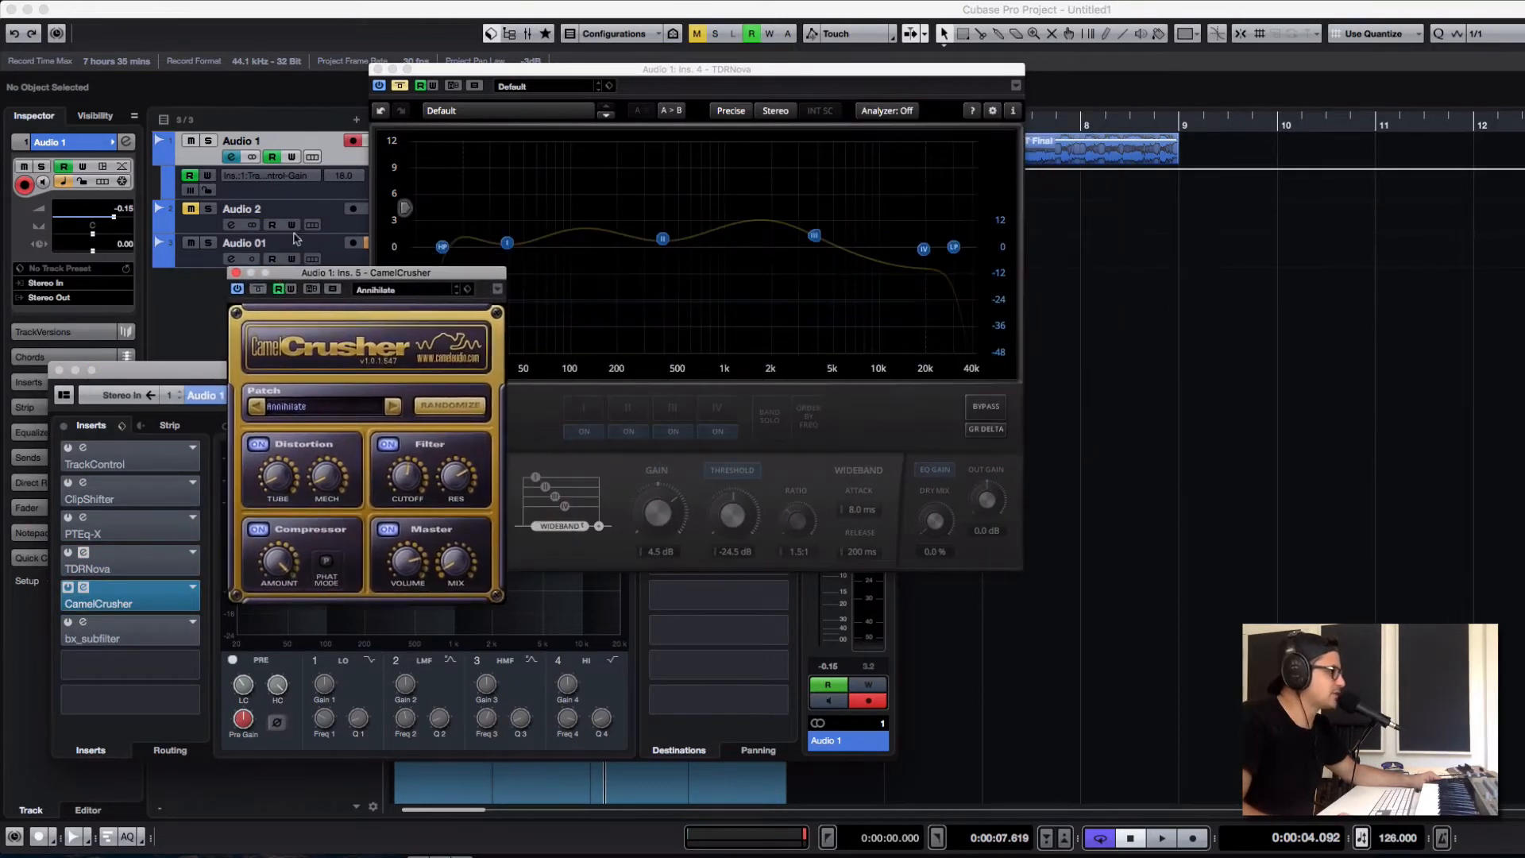
pyautogui.click(377, 69)
pyautogui.moveTo(444, 273); pyautogui.dragTo(805, 182)
# Step: Switch off CamelCrusher's Distortion and Filter sections so that only Compressor and Master are active
pyautogui.click(618, 439)
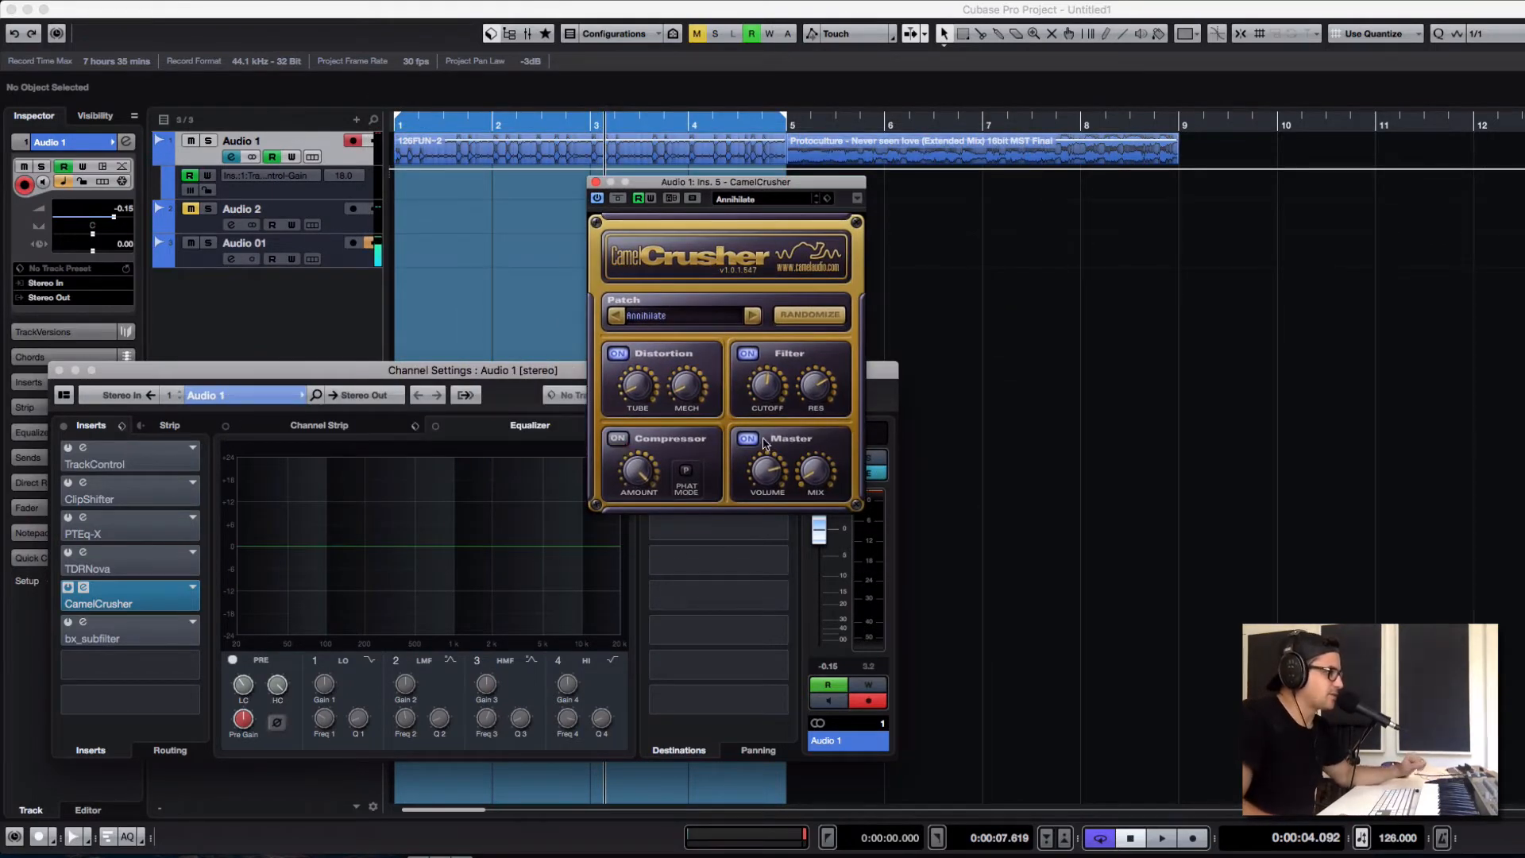
pyautogui.click(748, 438)
pyautogui.click(748, 354)
pyautogui.click(747, 441)
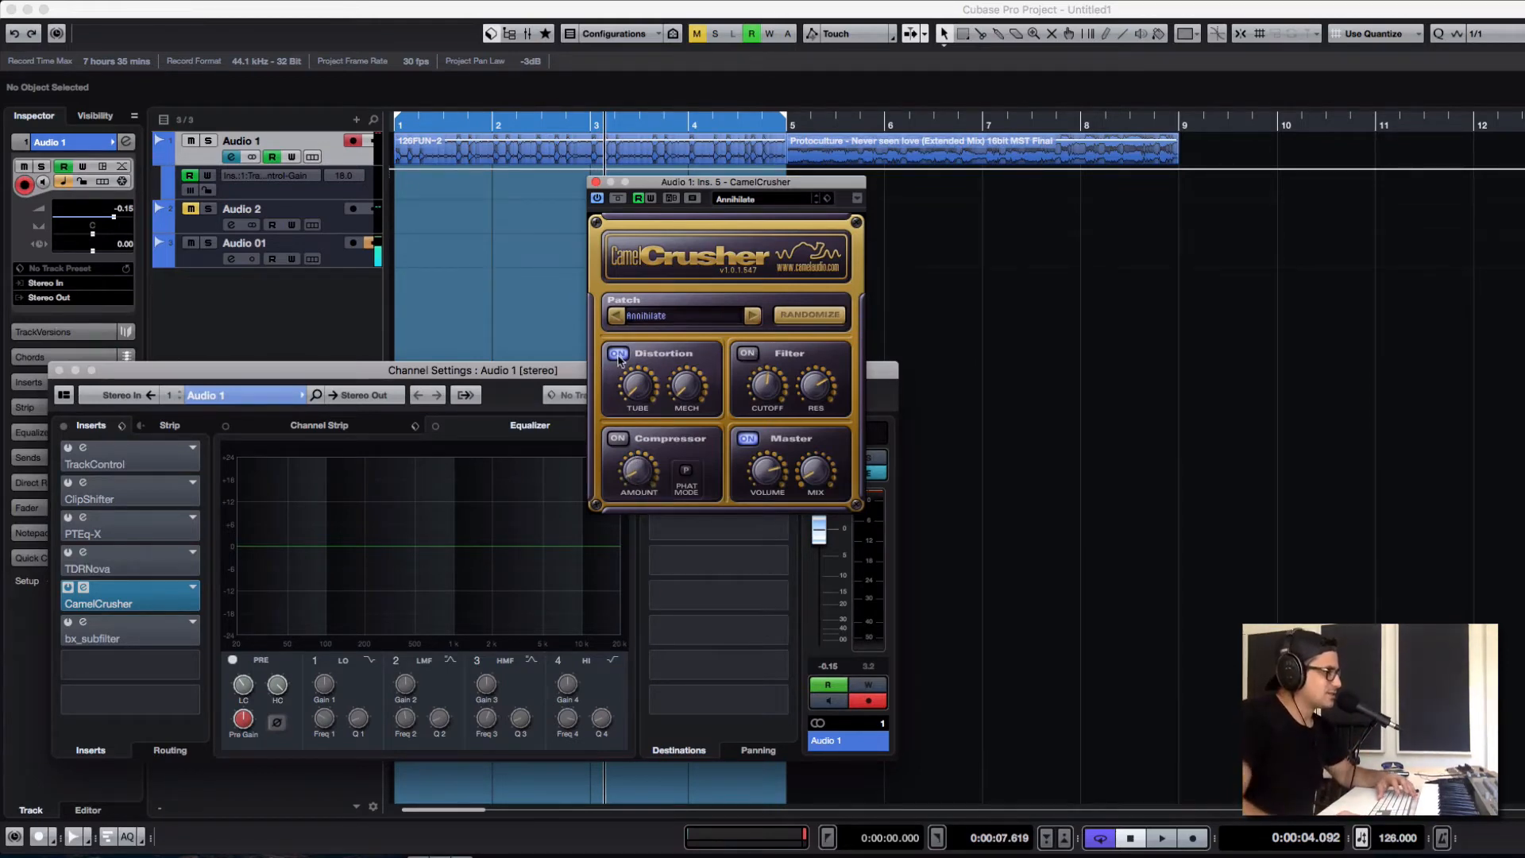
pyautogui.click(618, 353)
pyautogui.click(625, 439)
# Step: Try the compressor's Phat Mode in CamelCrusher during playback and switch it back off
pyautogui.press('space')
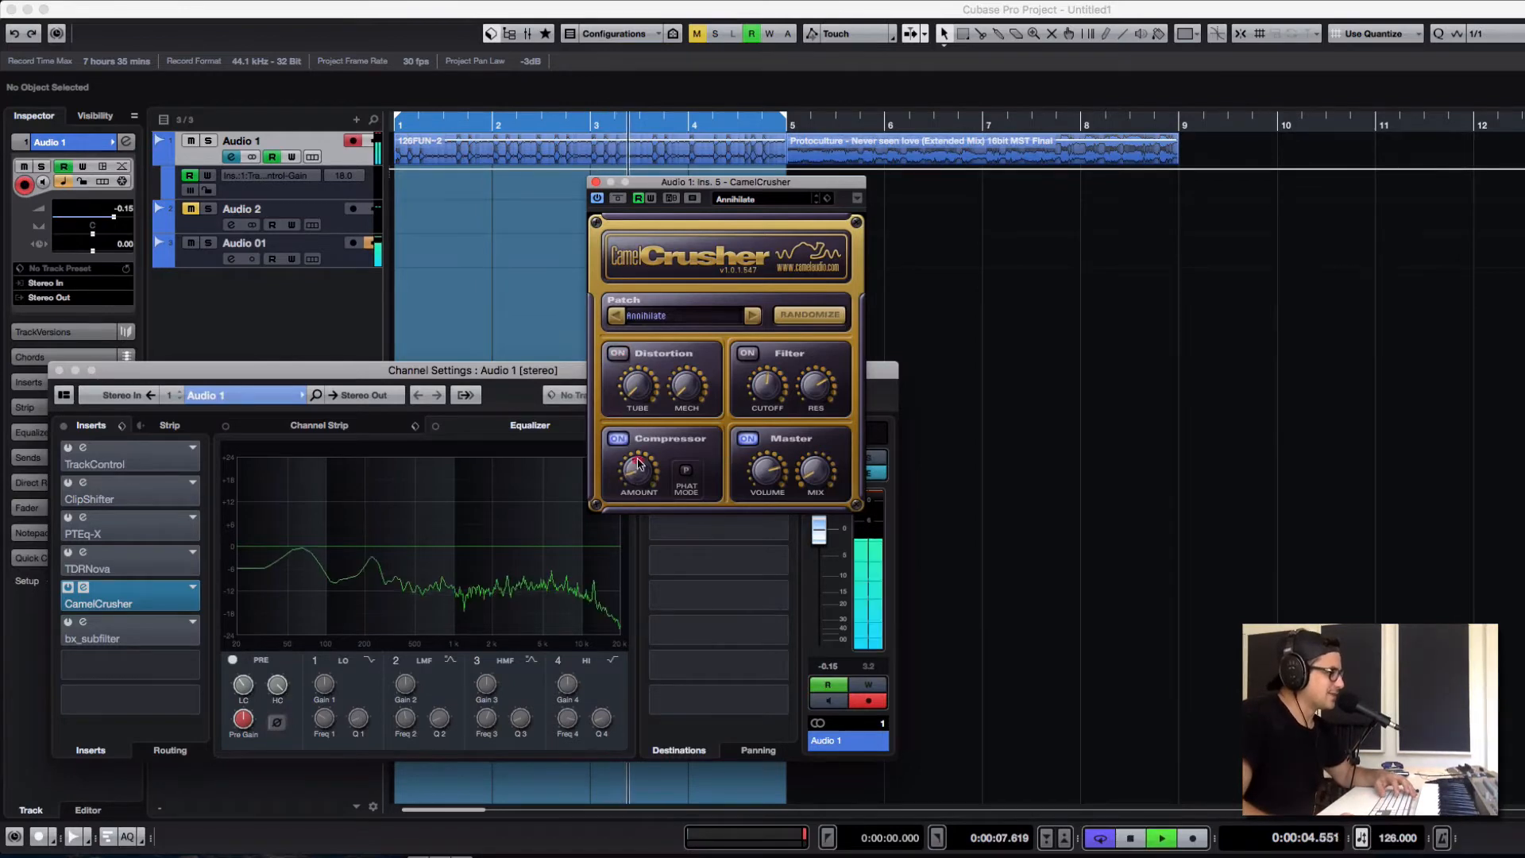
pyautogui.click(685, 471)
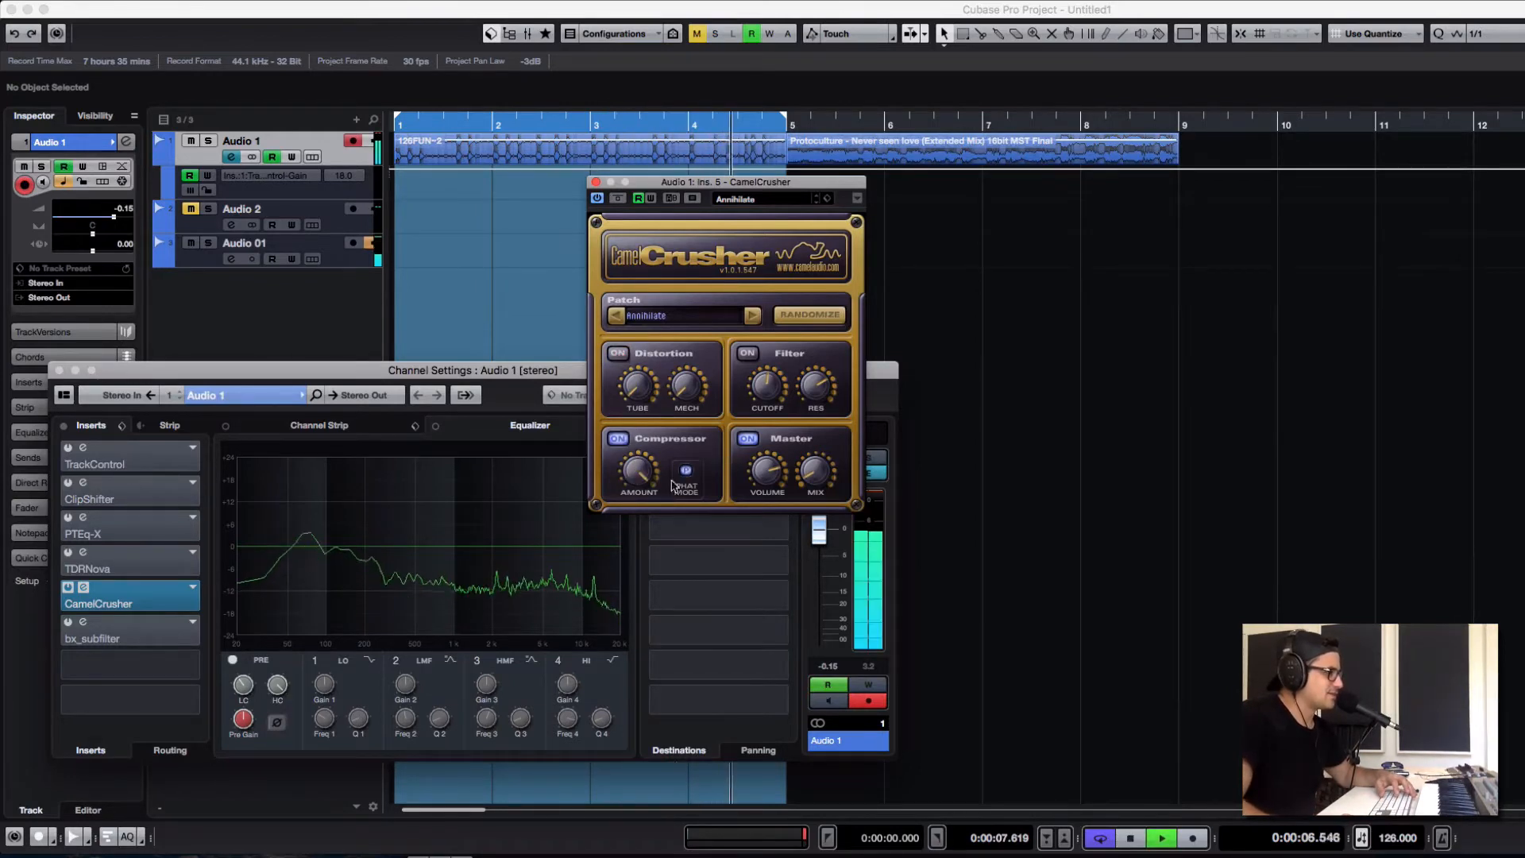
pyautogui.press('space')
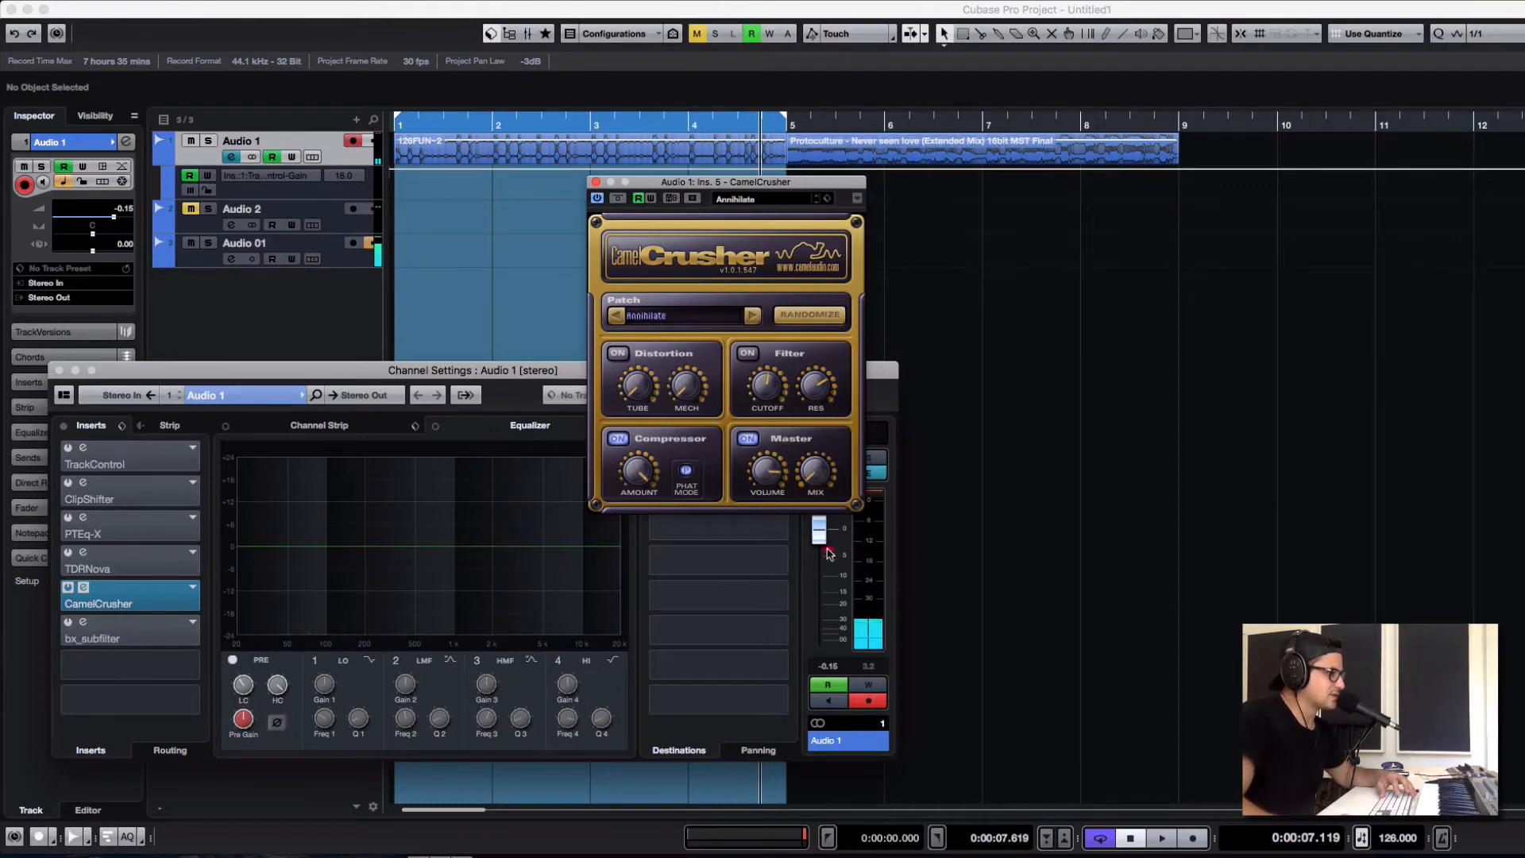
pyautogui.press('space')
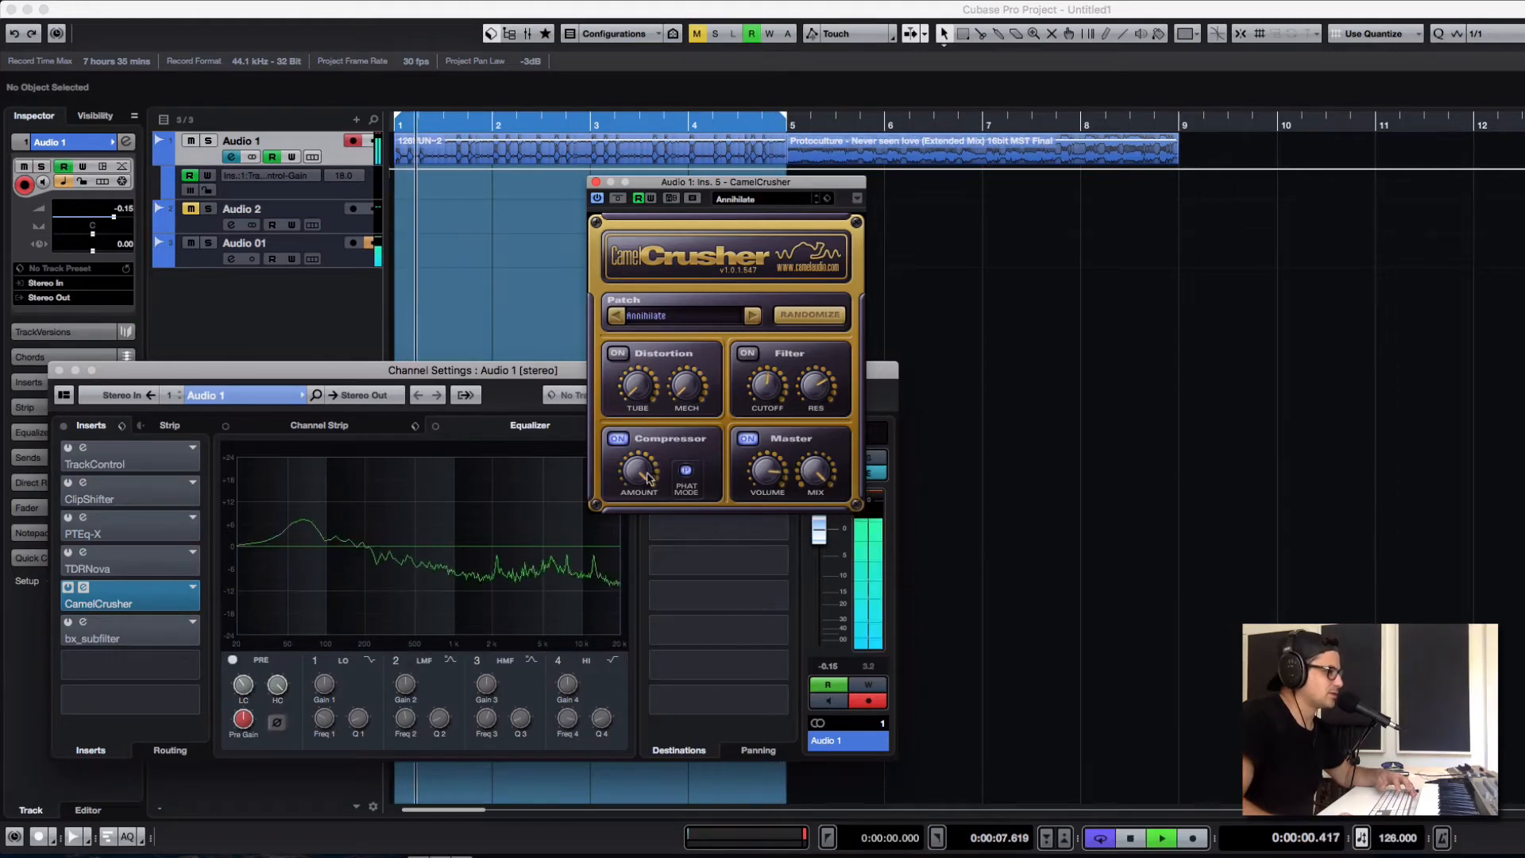
pyautogui.click(685, 475)
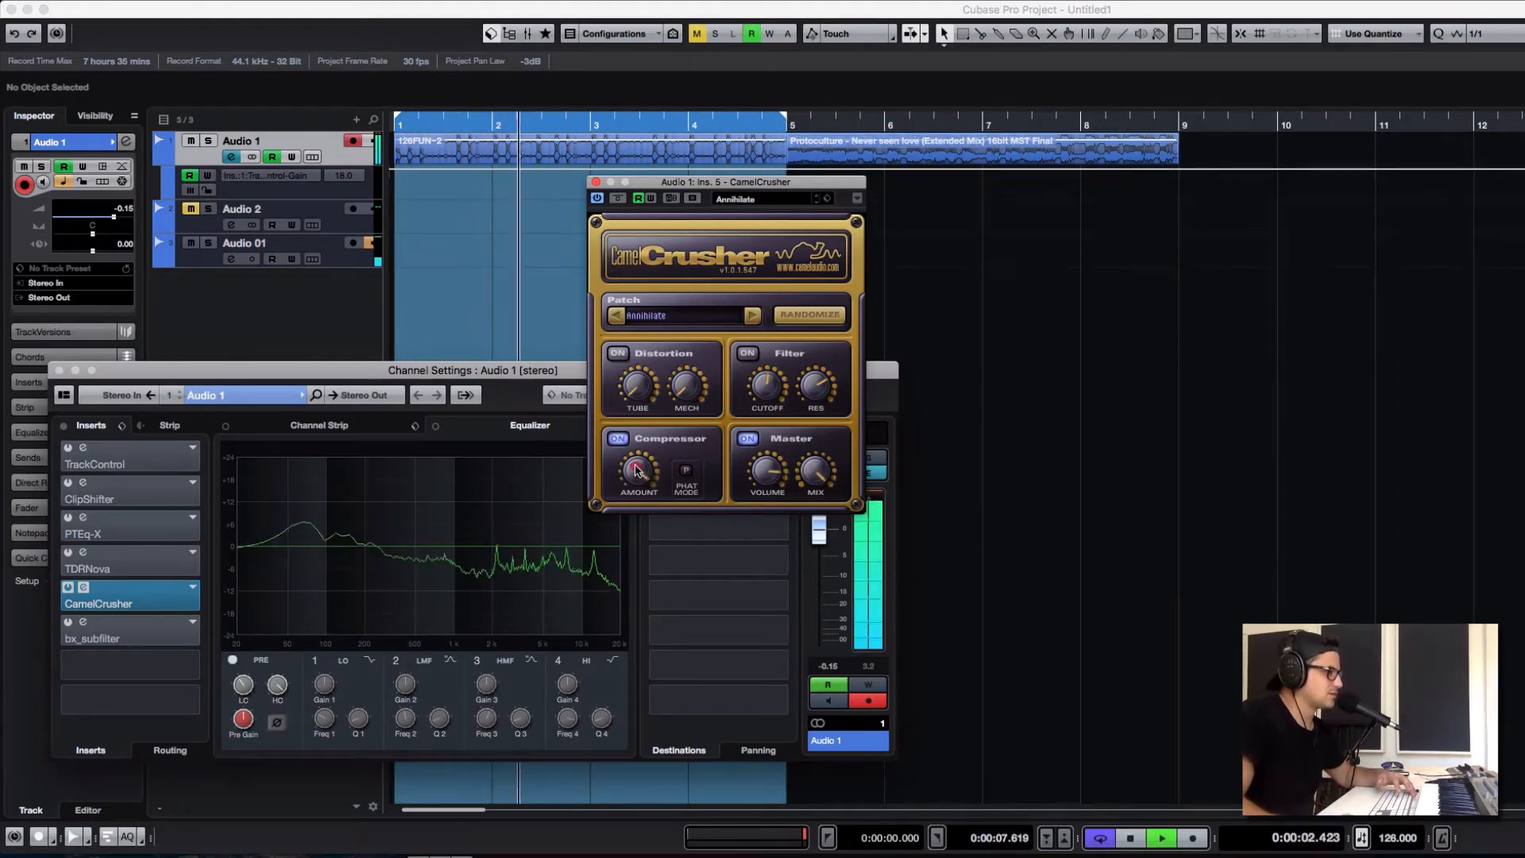
pyautogui.press('space')
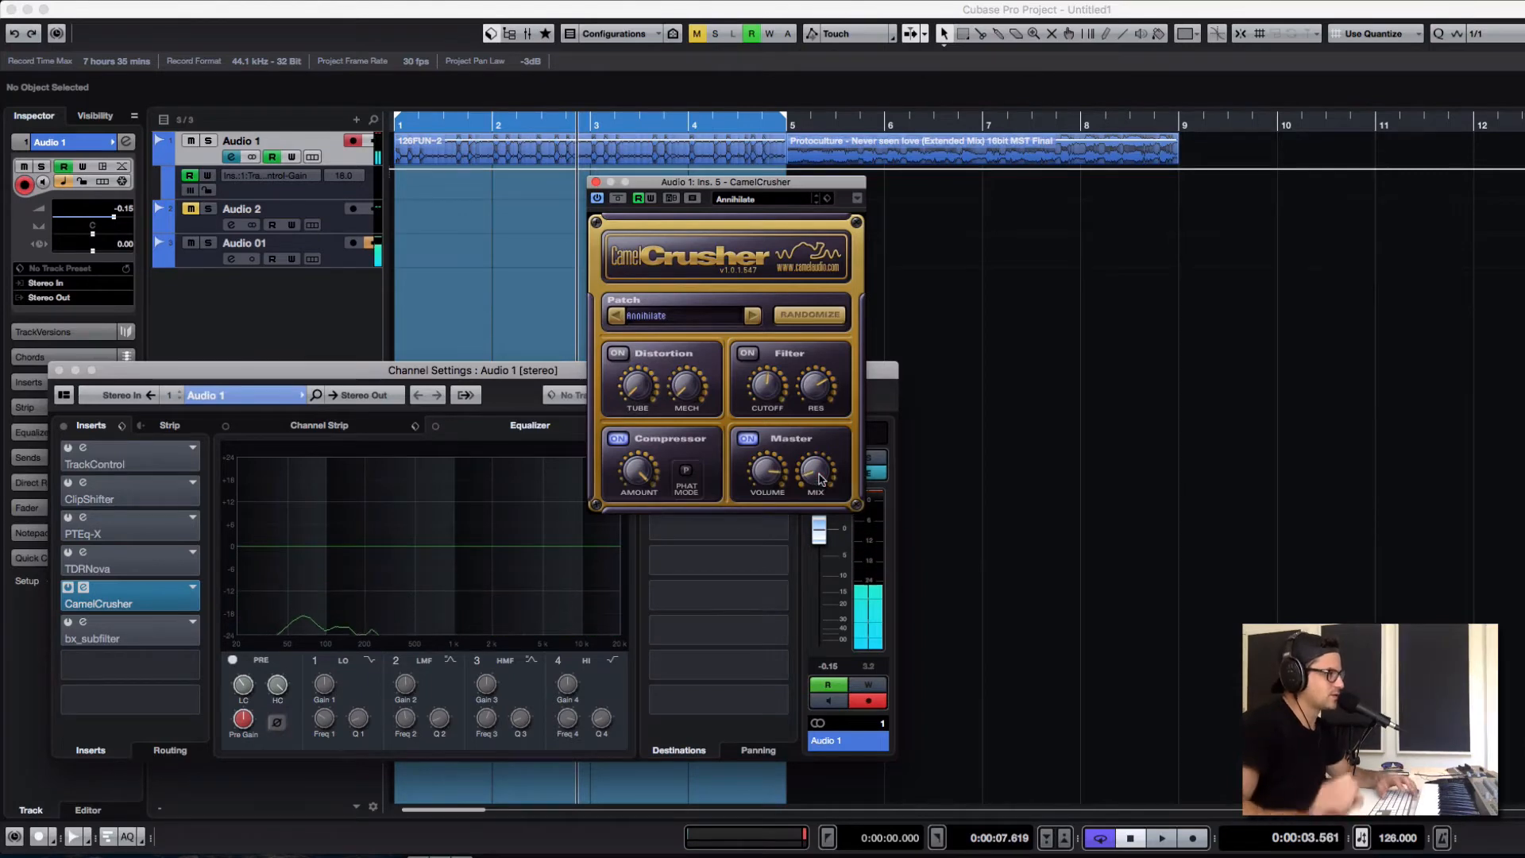
# Step: Play the loop and toggle CamelCrusher's bypass to compare the compressed and dry sound
pyautogui.press('space')
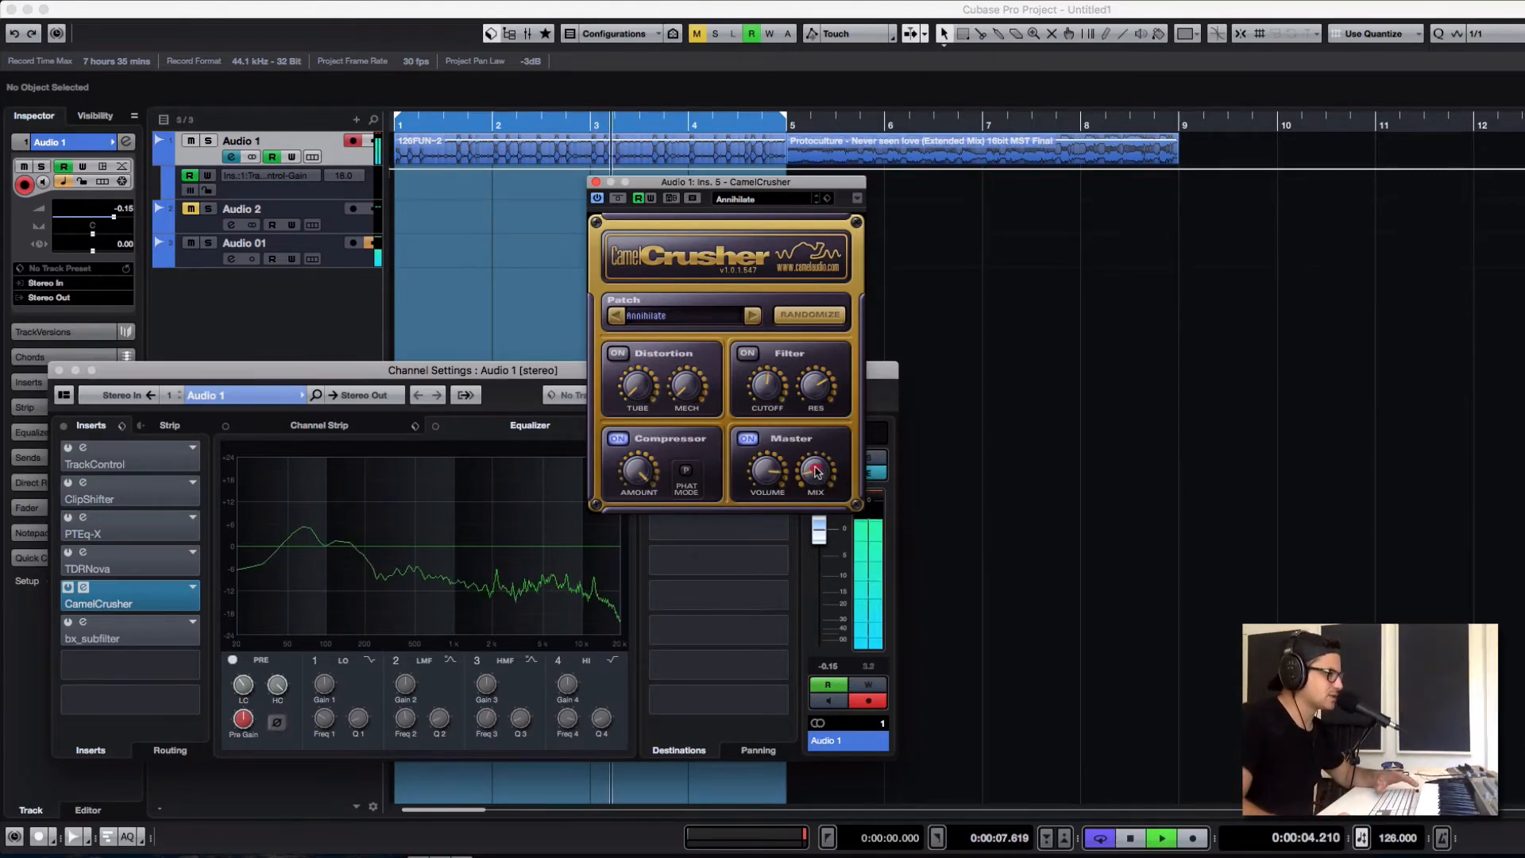
pyautogui.click(620, 197)
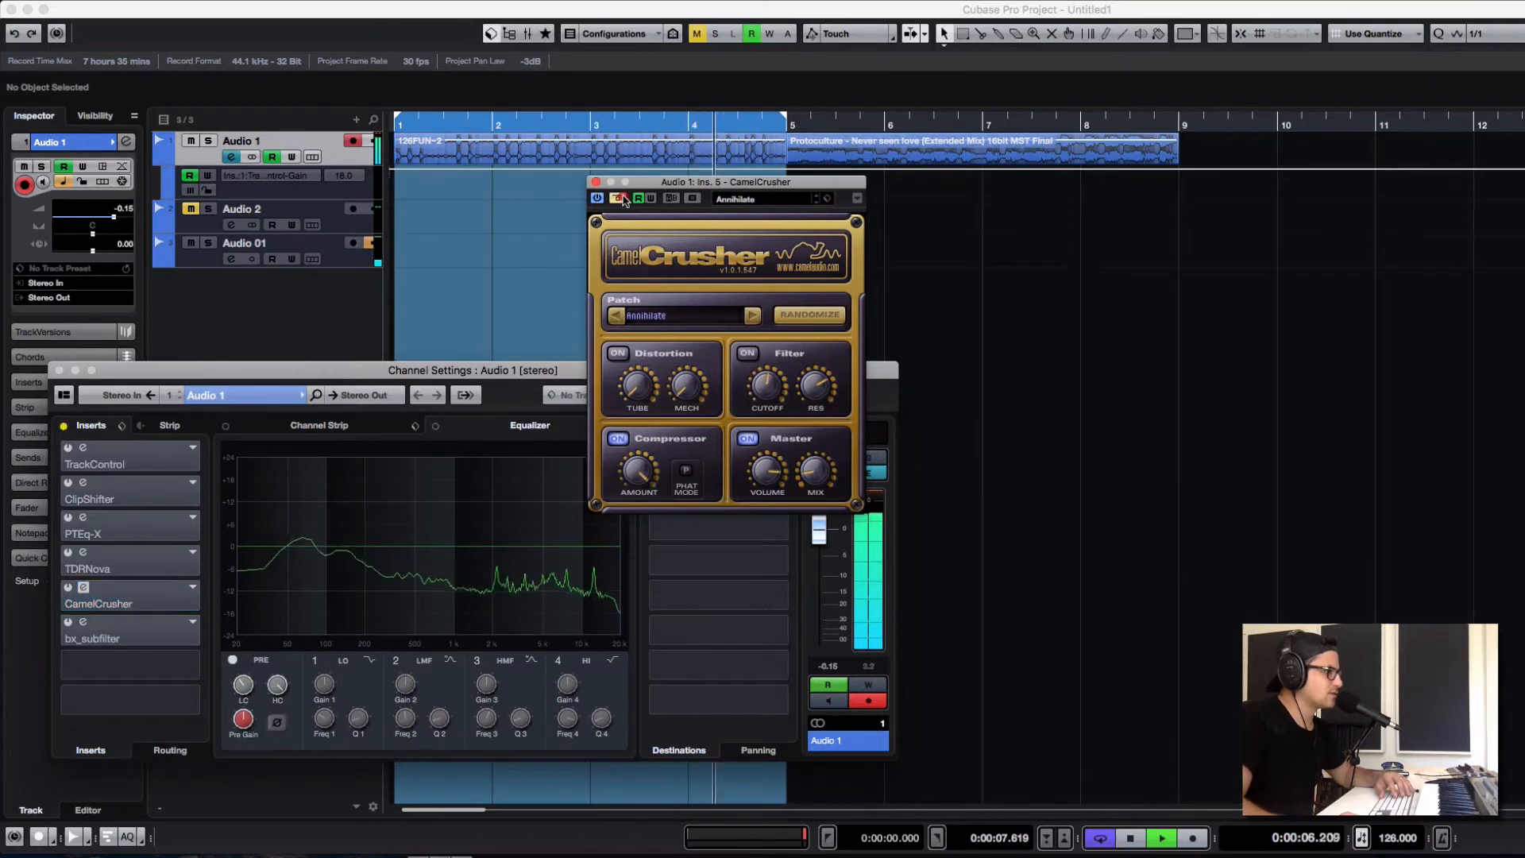
pyautogui.click(621, 197)
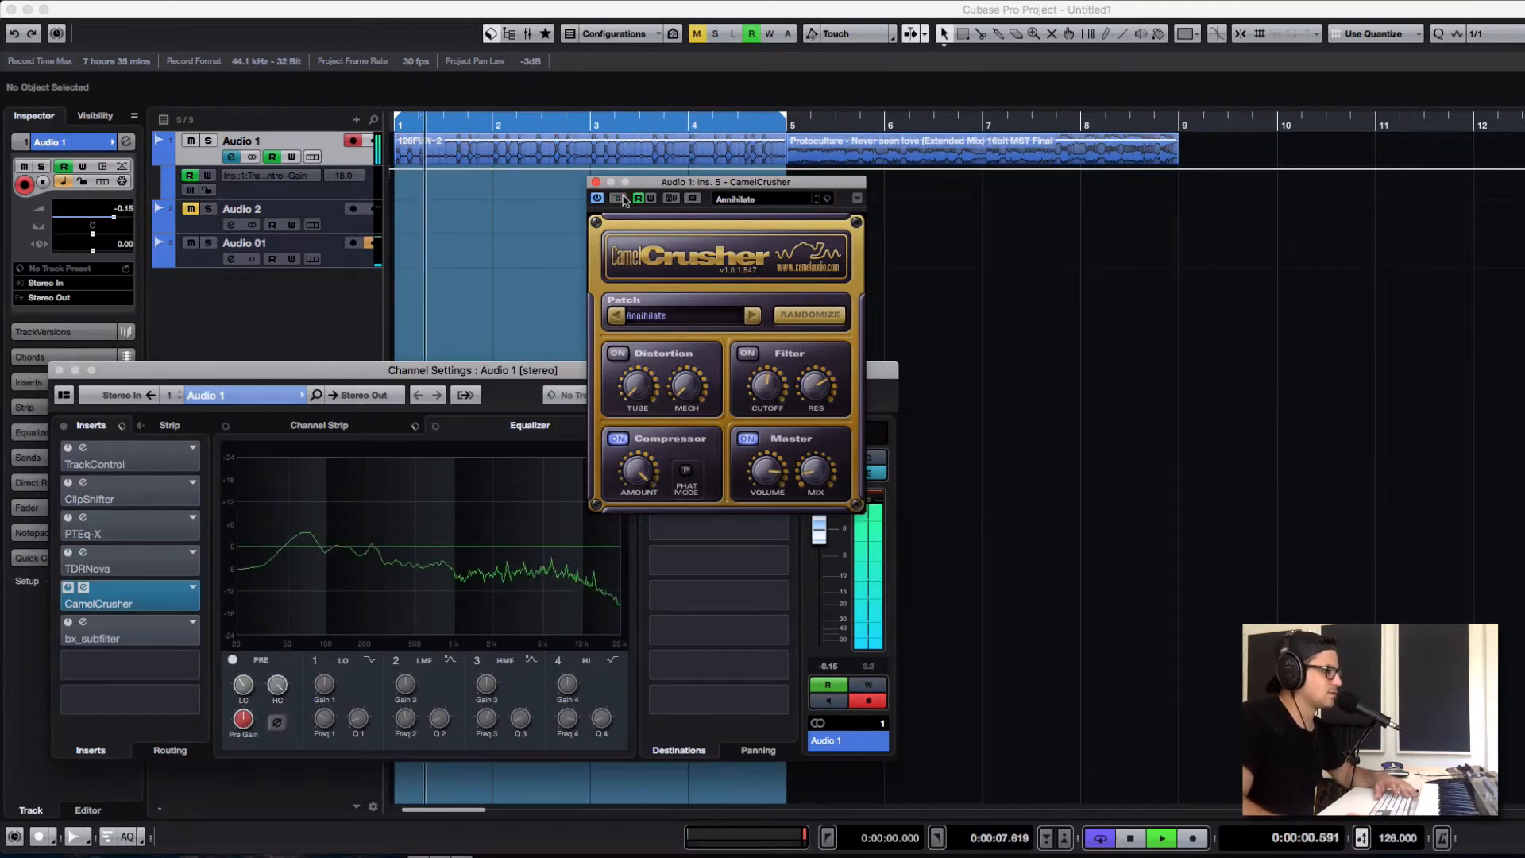
pyautogui.click(620, 197)
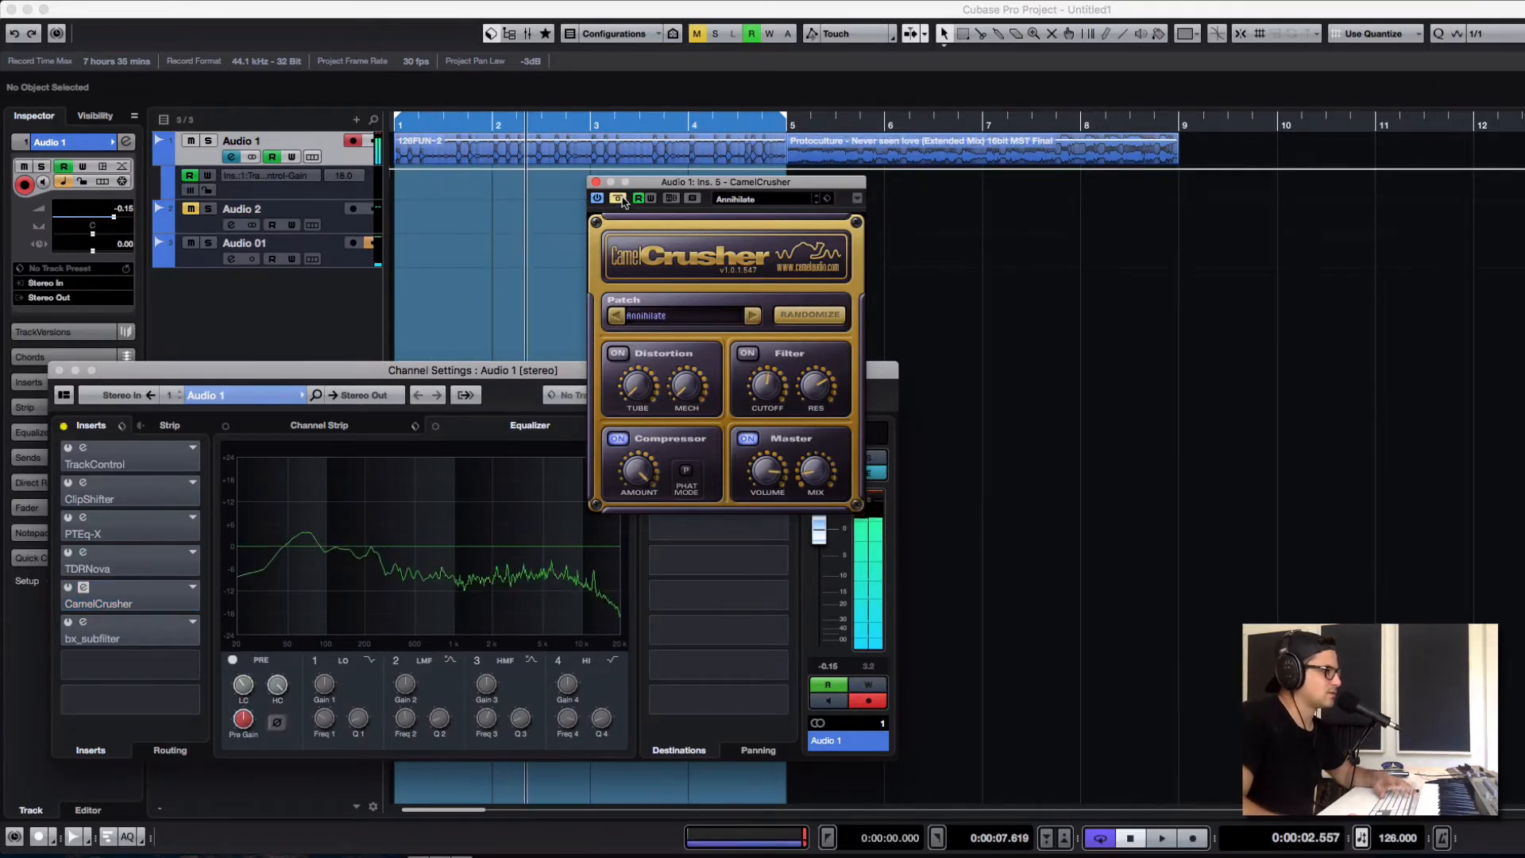
# Step: Use CamelCrusher's Distortion section with the Compressor off, turning up Tube during playback
pyautogui.press('space')
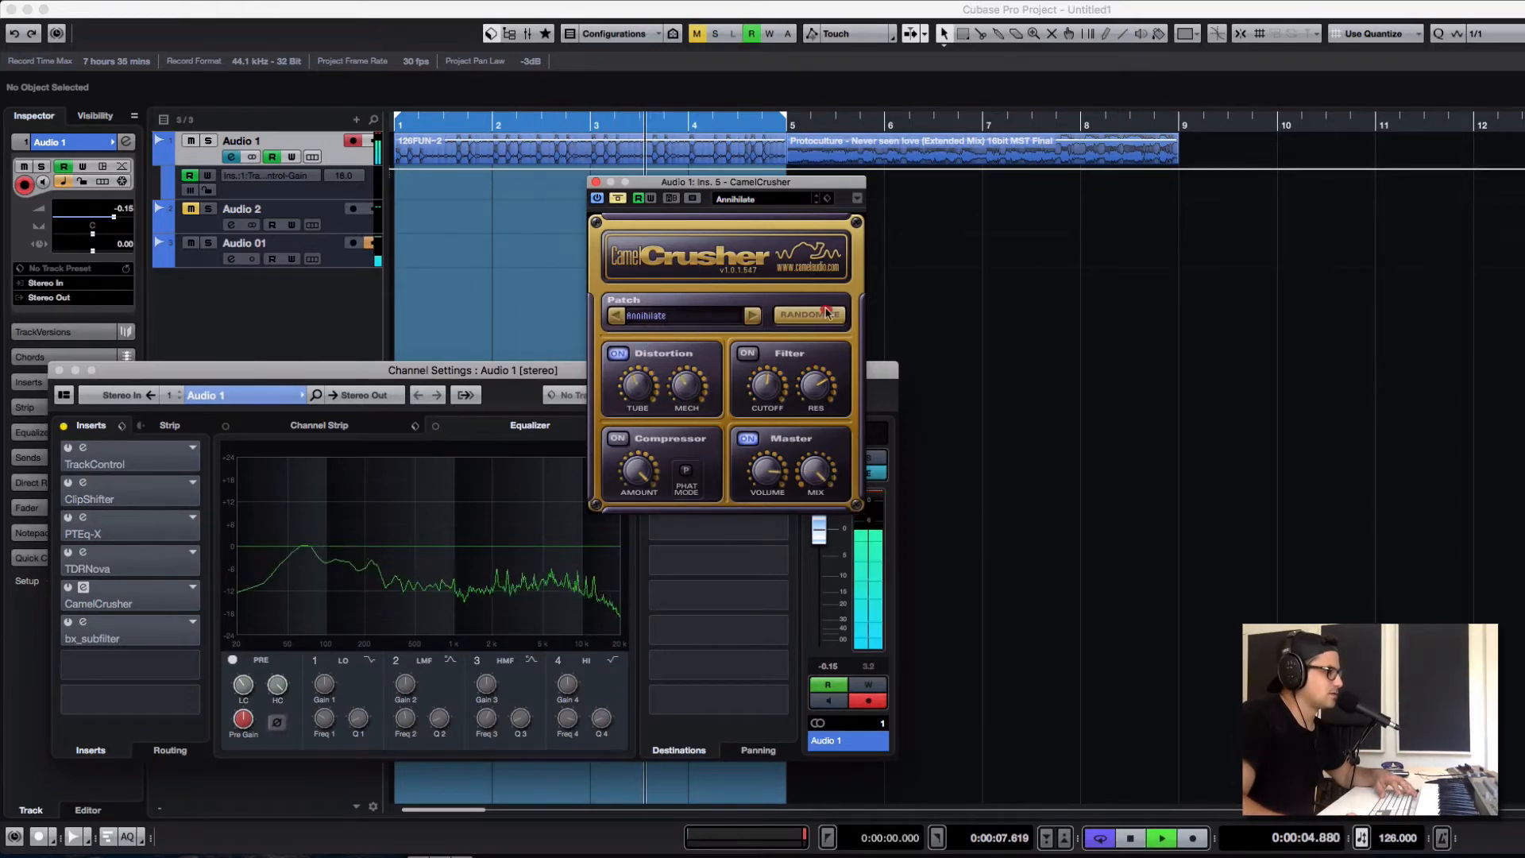
pyautogui.click(615, 441)
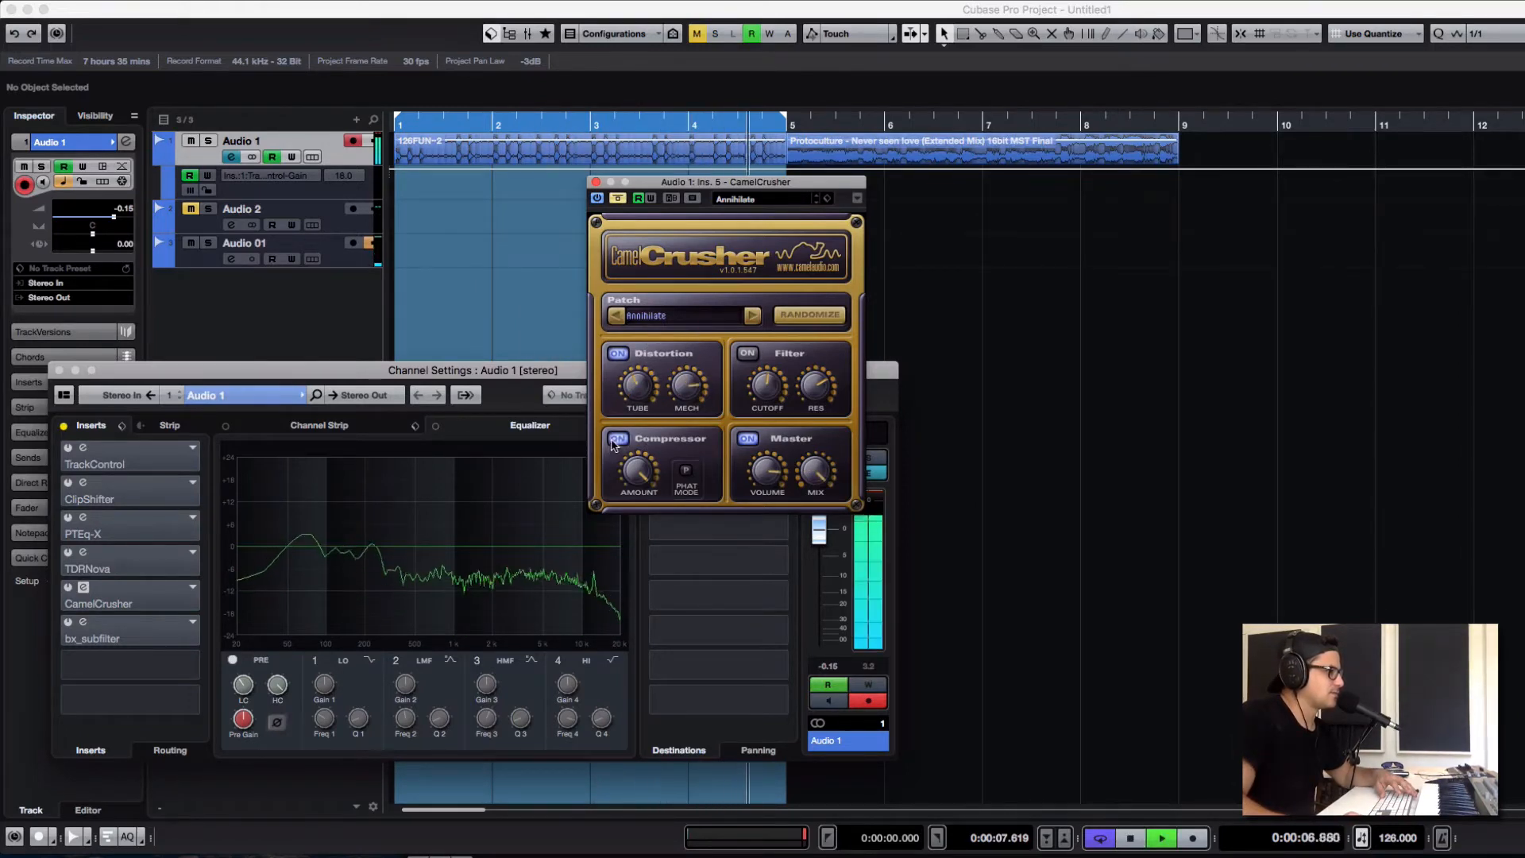
pyautogui.click(613, 442)
pyautogui.moveTo(638, 387); pyautogui.dragTo(712, 318)
pyautogui.press('space')
pyautogui.click(750, 439)
pyautogui.click(750, 440)
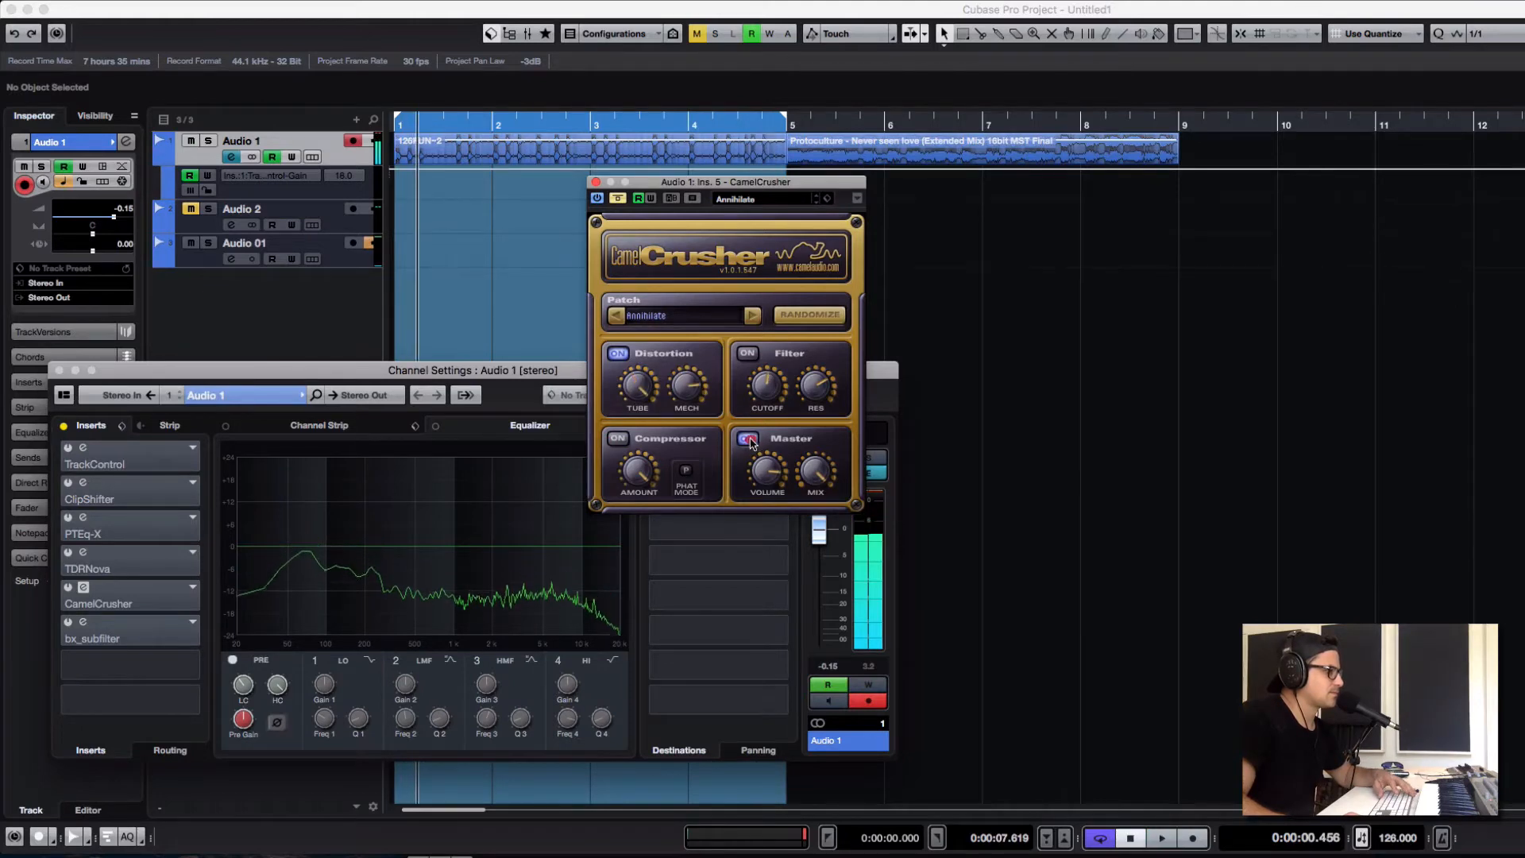
# Step: Take CamelCrusher out of bypass and audition the loop with its Distortion and Filter sections on
pyautogui.click(589, 175)
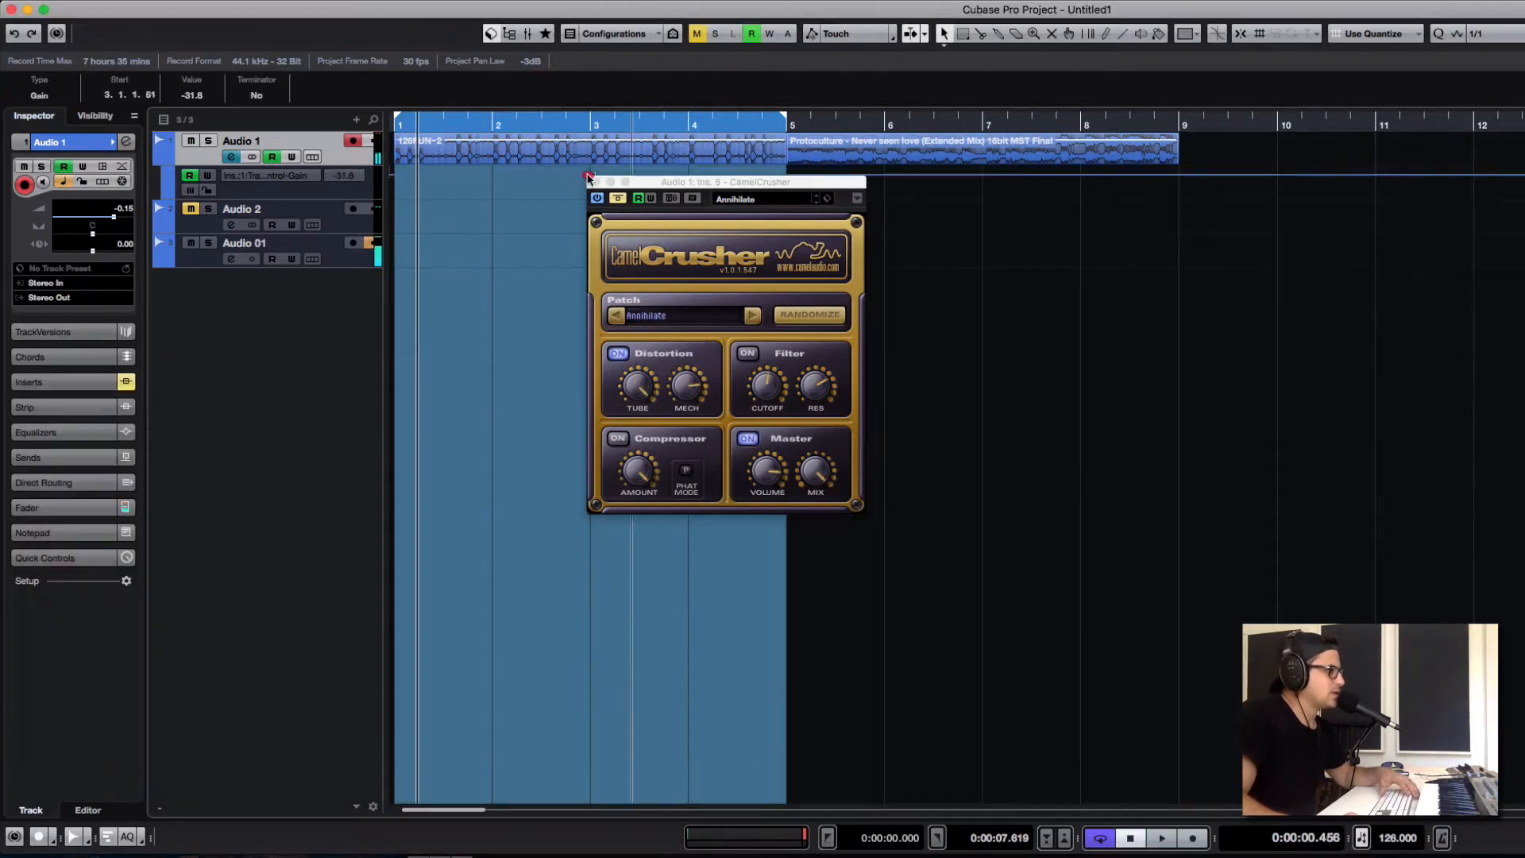
pyautogui.click(619, 199)
pyautogui.press('space')
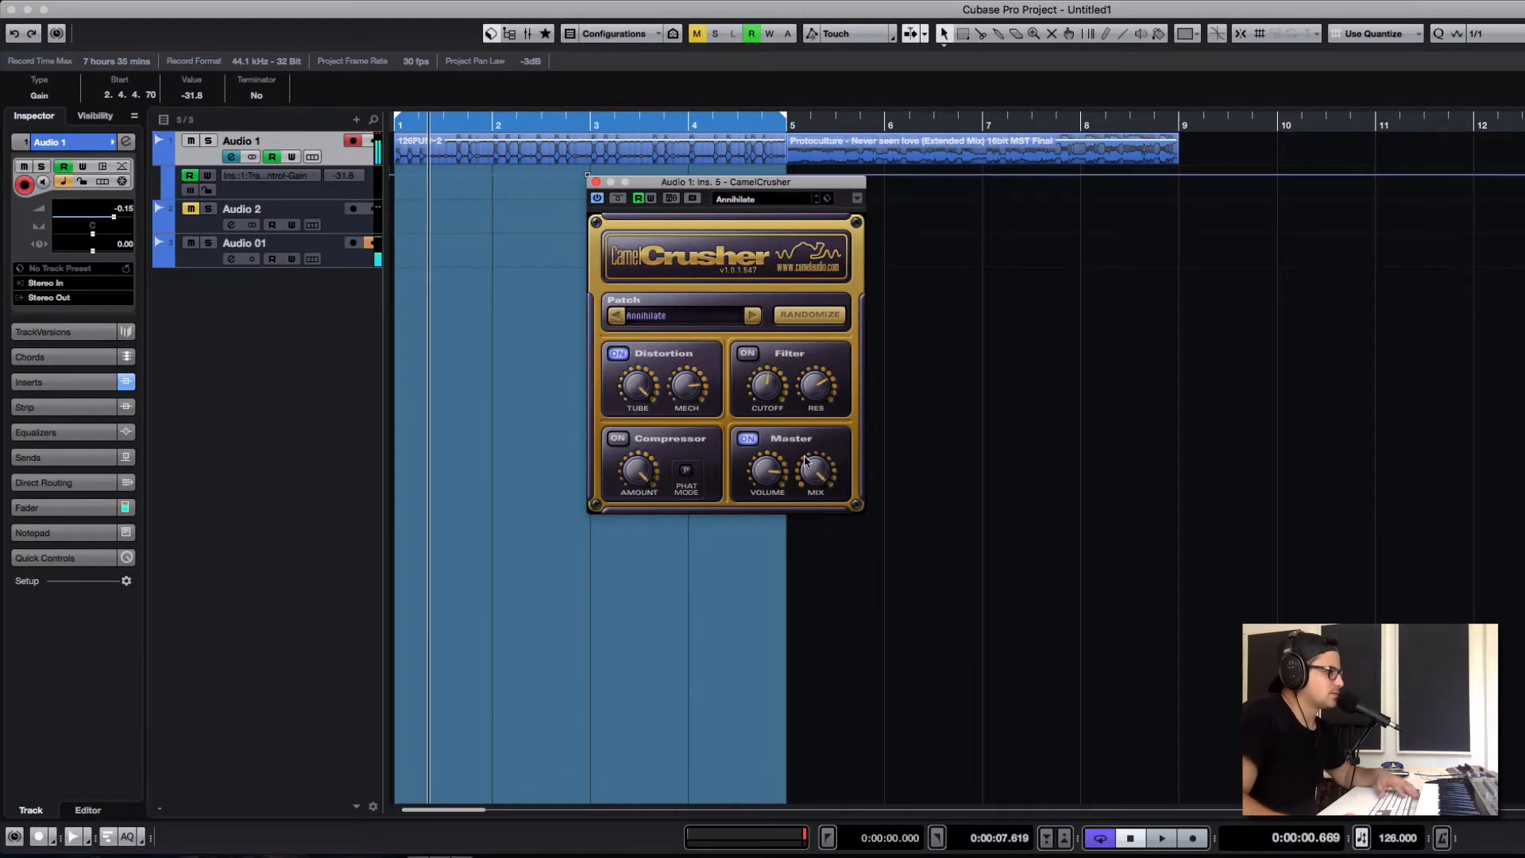
pyautogui.press('space')
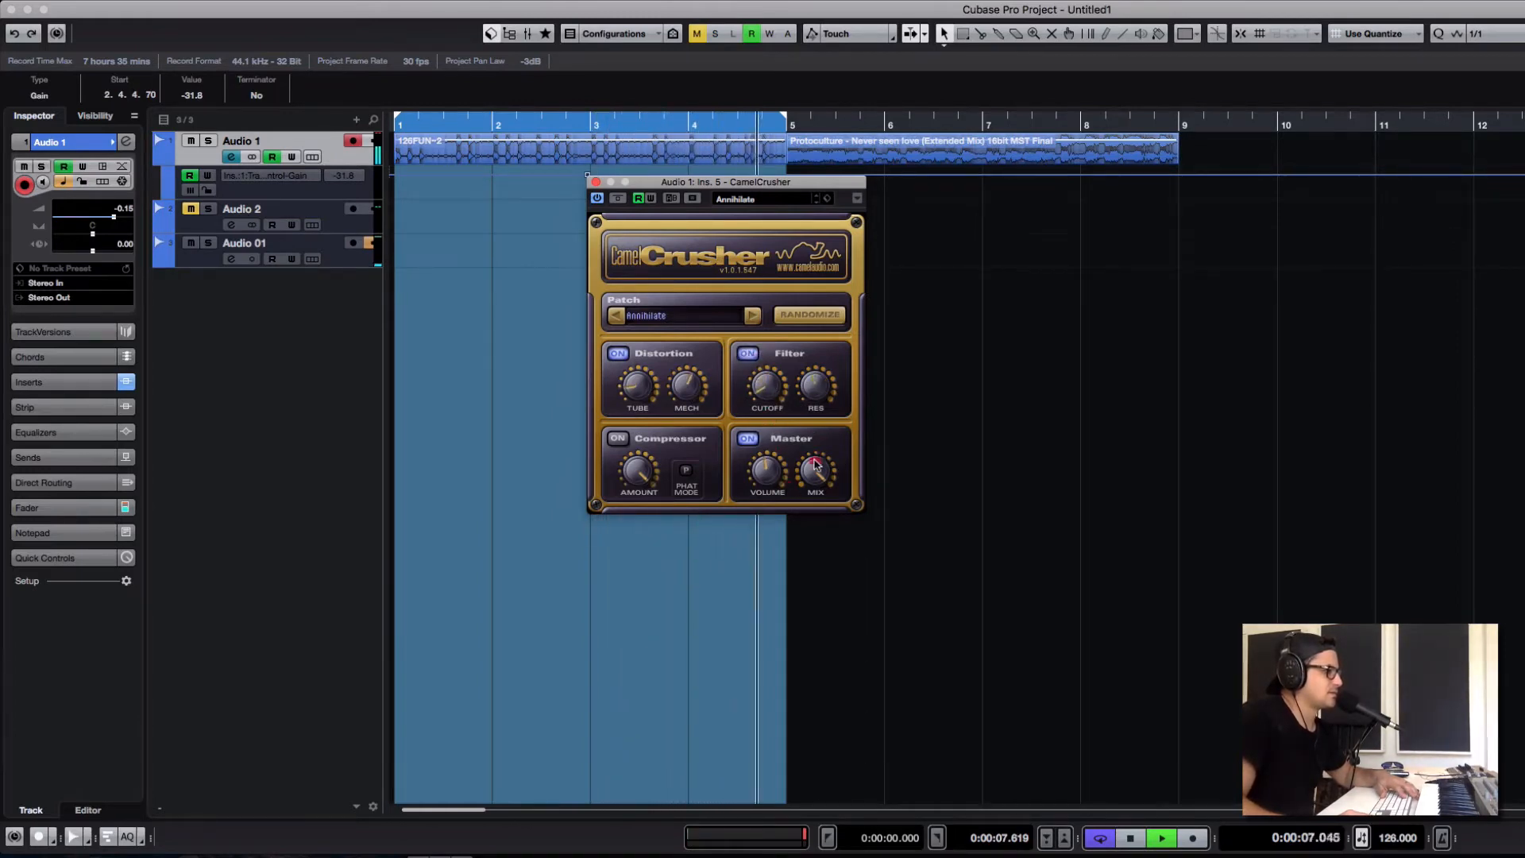
pyautogui.press('space')
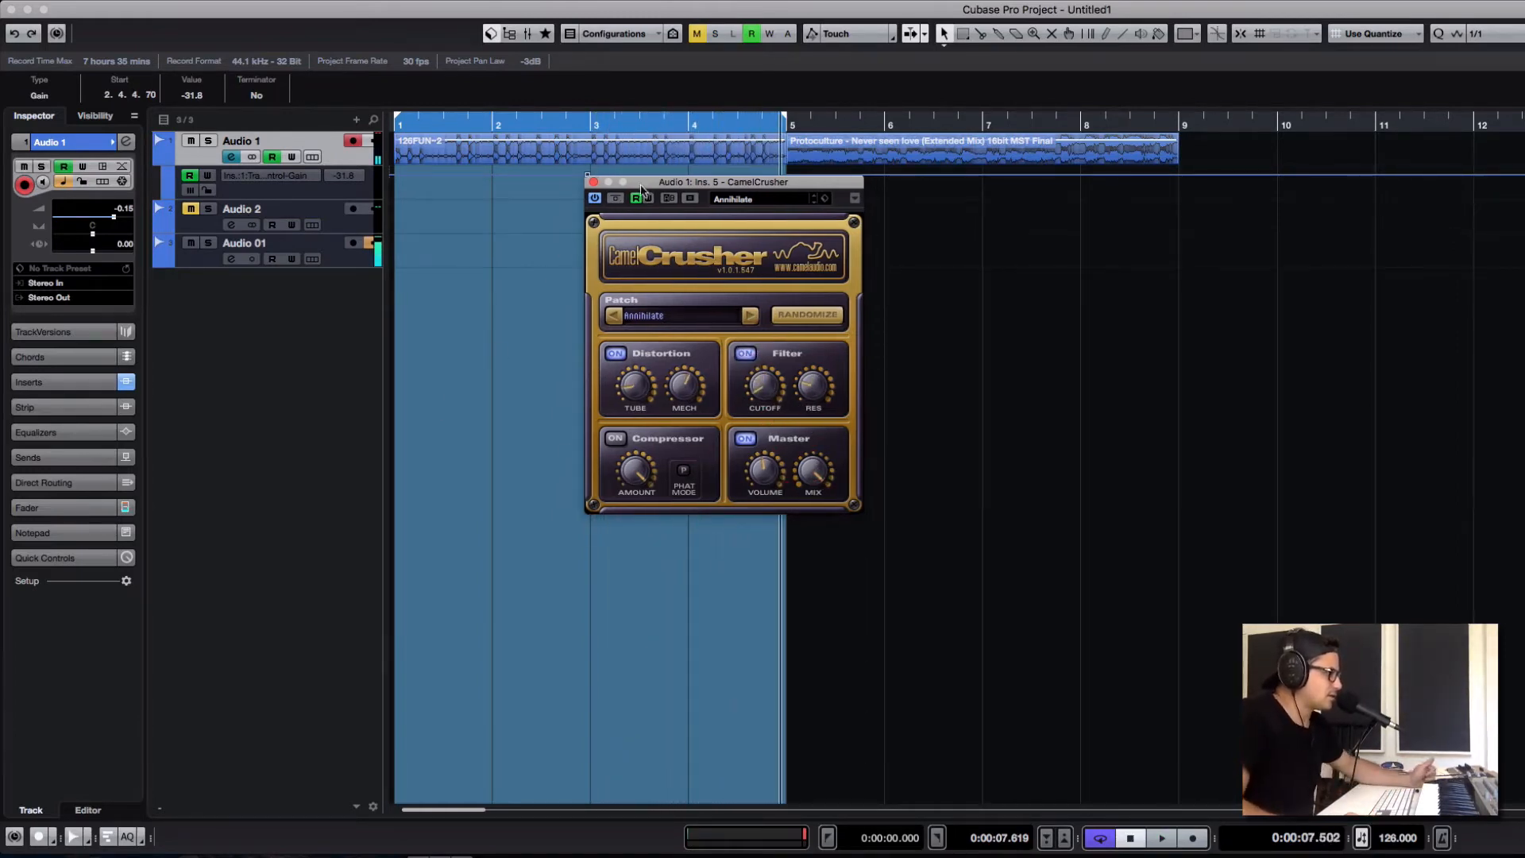
# Step: Reopen Audio 1's channel settings and arrange that window and CamelCrusher side by side
pyautogui.moveTo(699, 182); pyautogui.dragTo(474, 274)
pyautogui.click(236, 158)
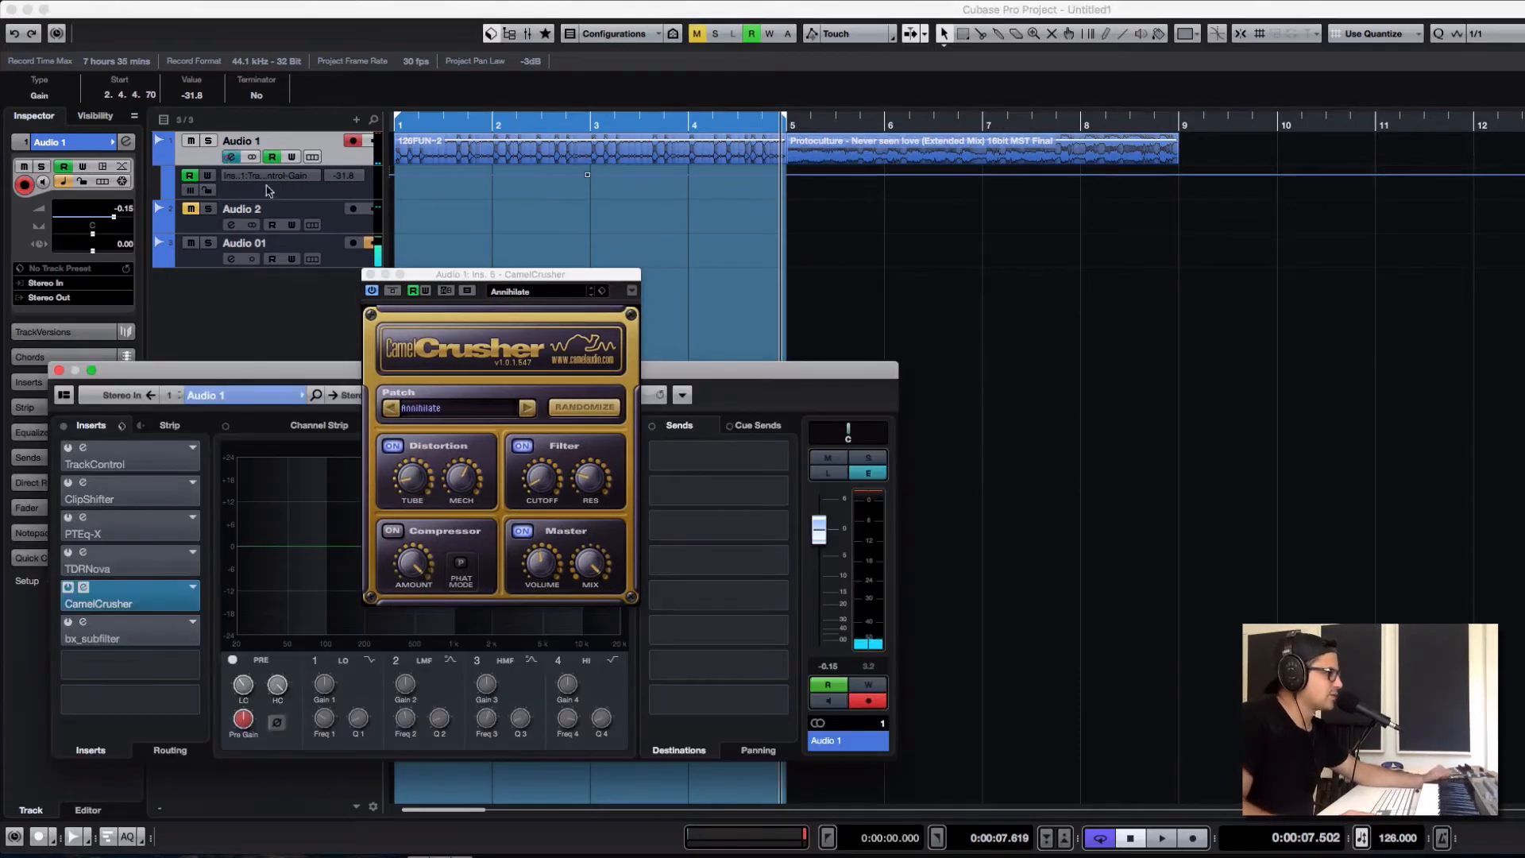
pyautogui.moveTo(225, 375); pyautogui.dragTo(552, 215)
pyautogui.moveTo(476, 275); pyautogui.dragTo(168, 204)
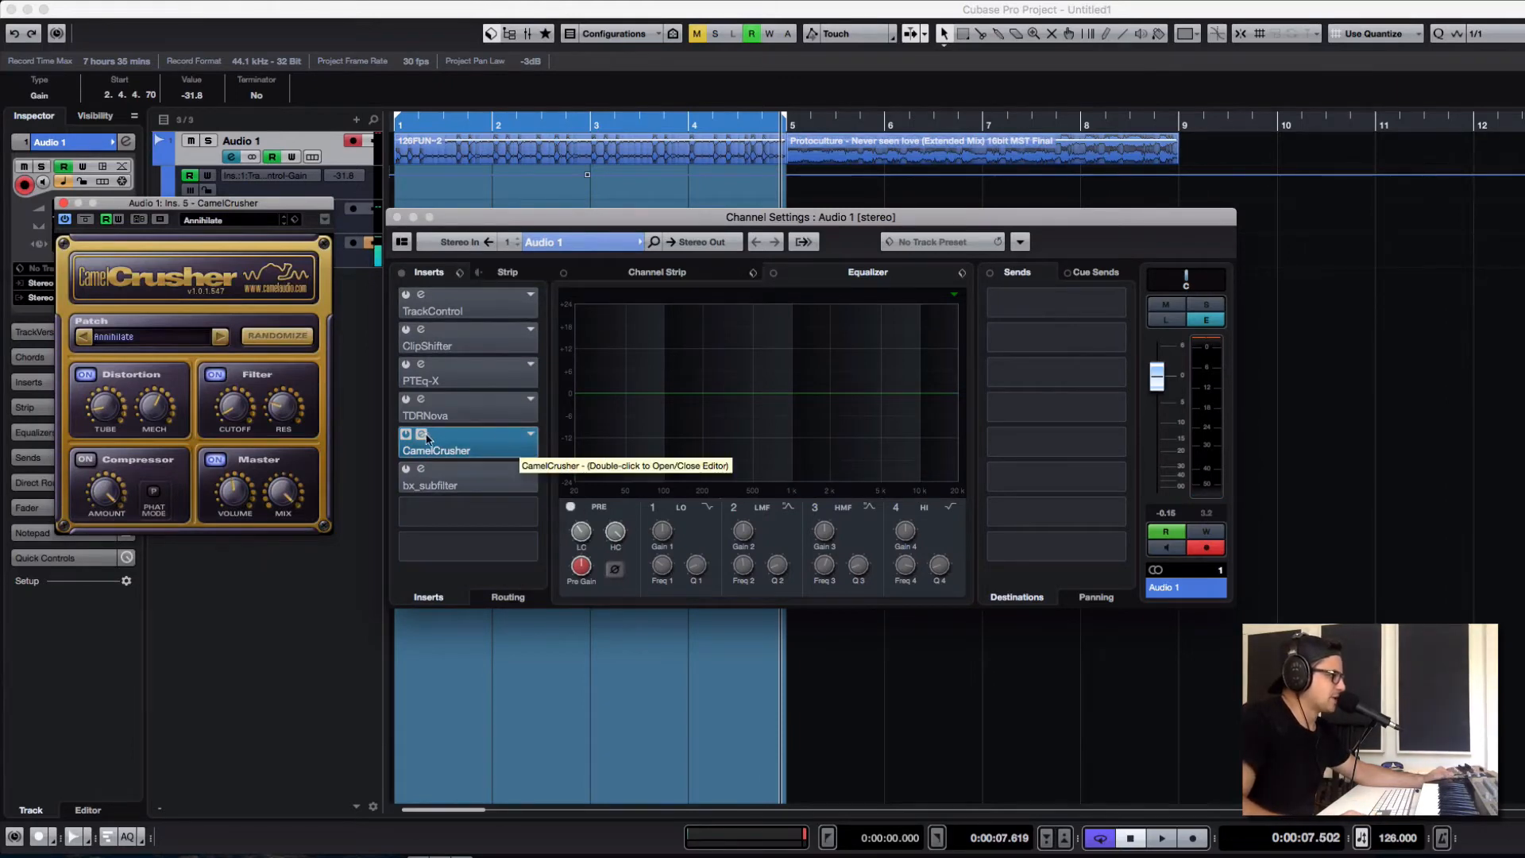
# Step: Bypass the CamelCrusher insert, and activate and open bx_subfilter
pyautogui.click(413, 471)
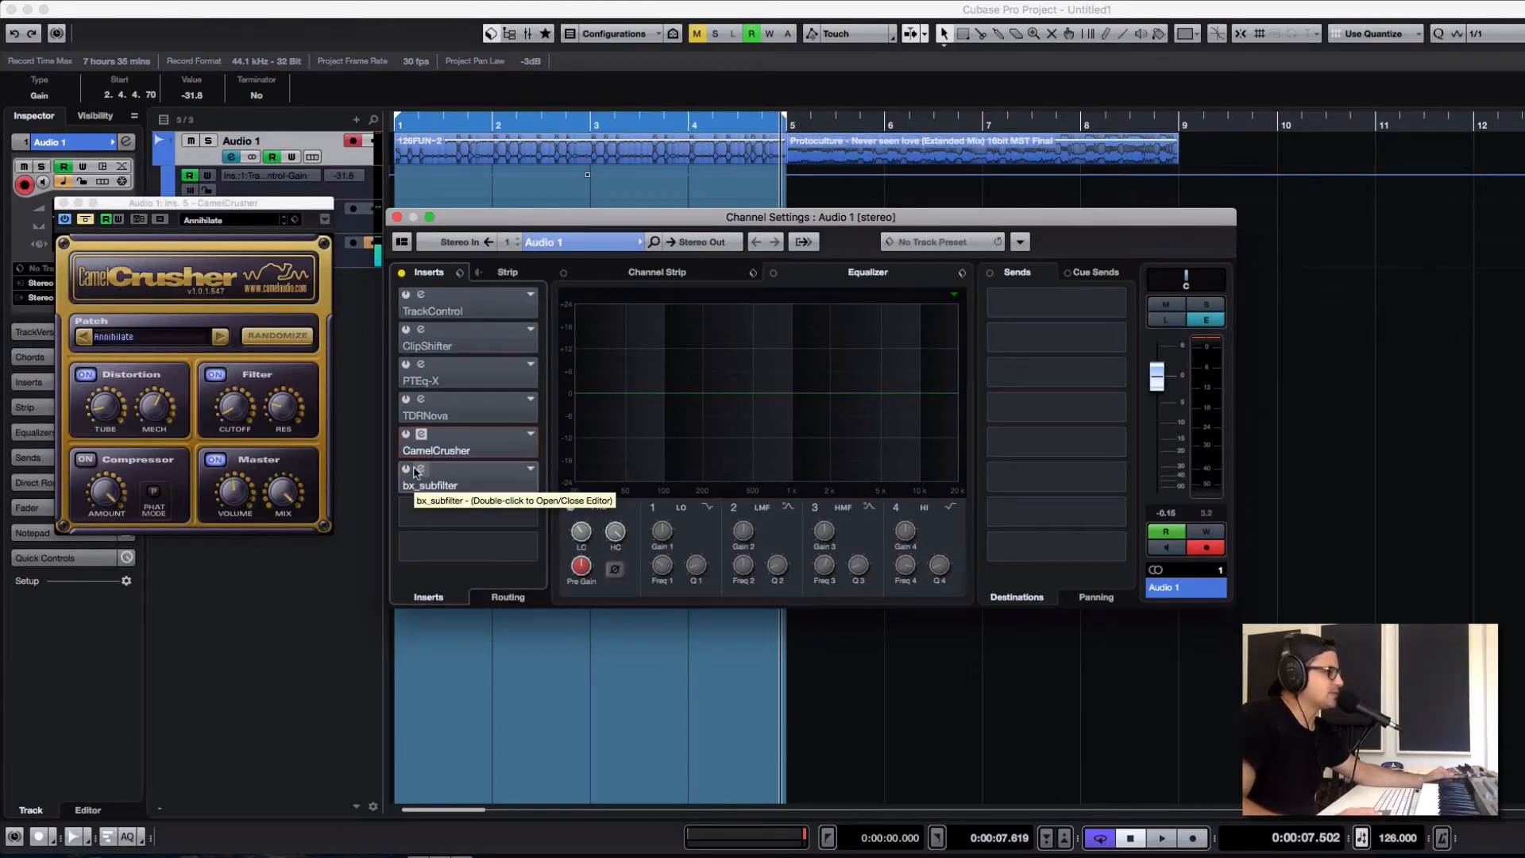
pyautogui.click(415, 471)
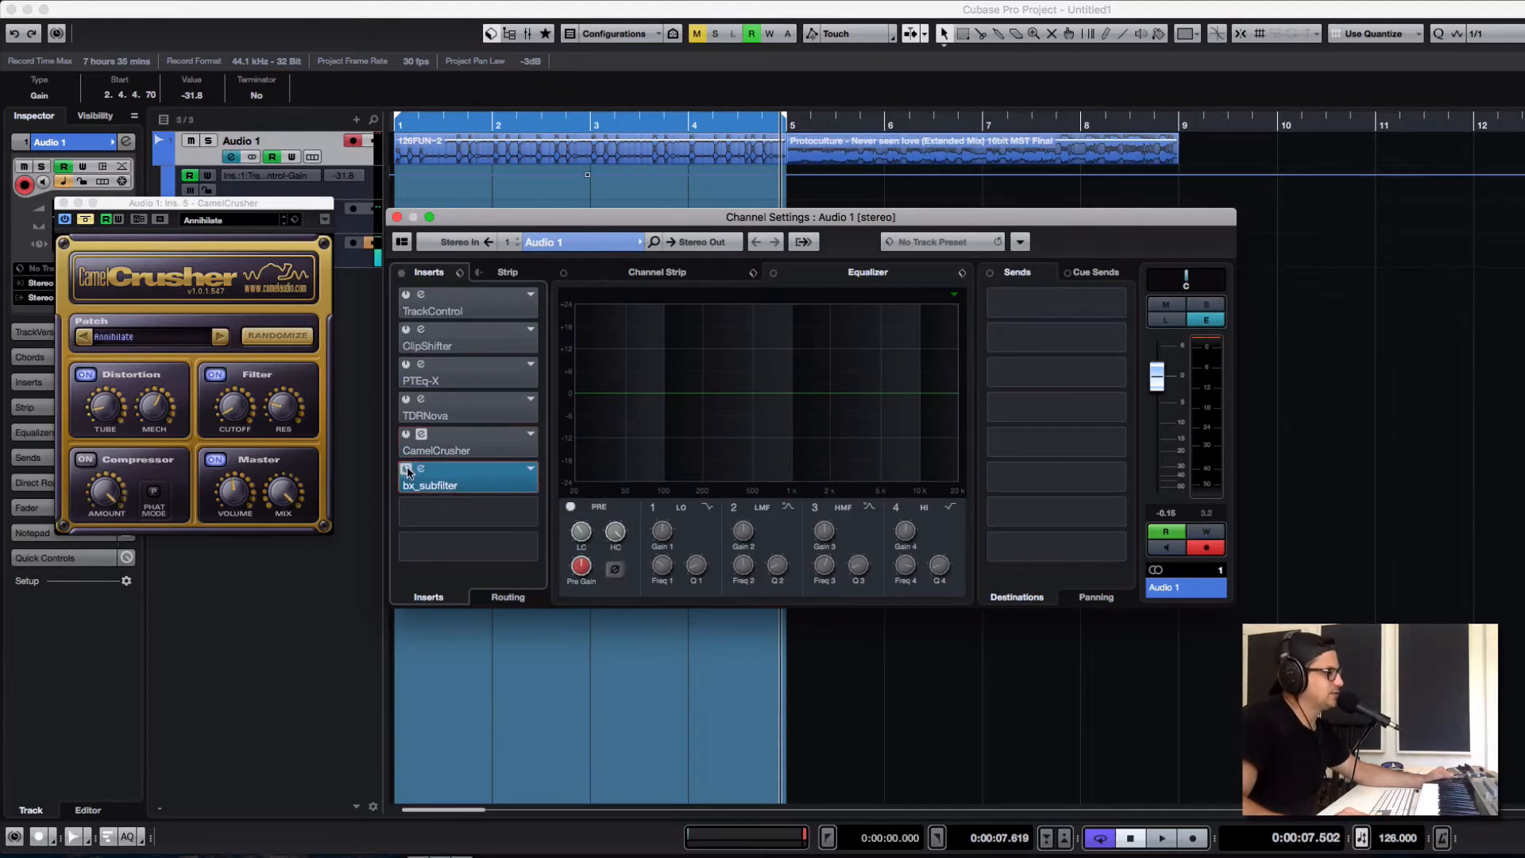
pyautogui.click(415, 471)
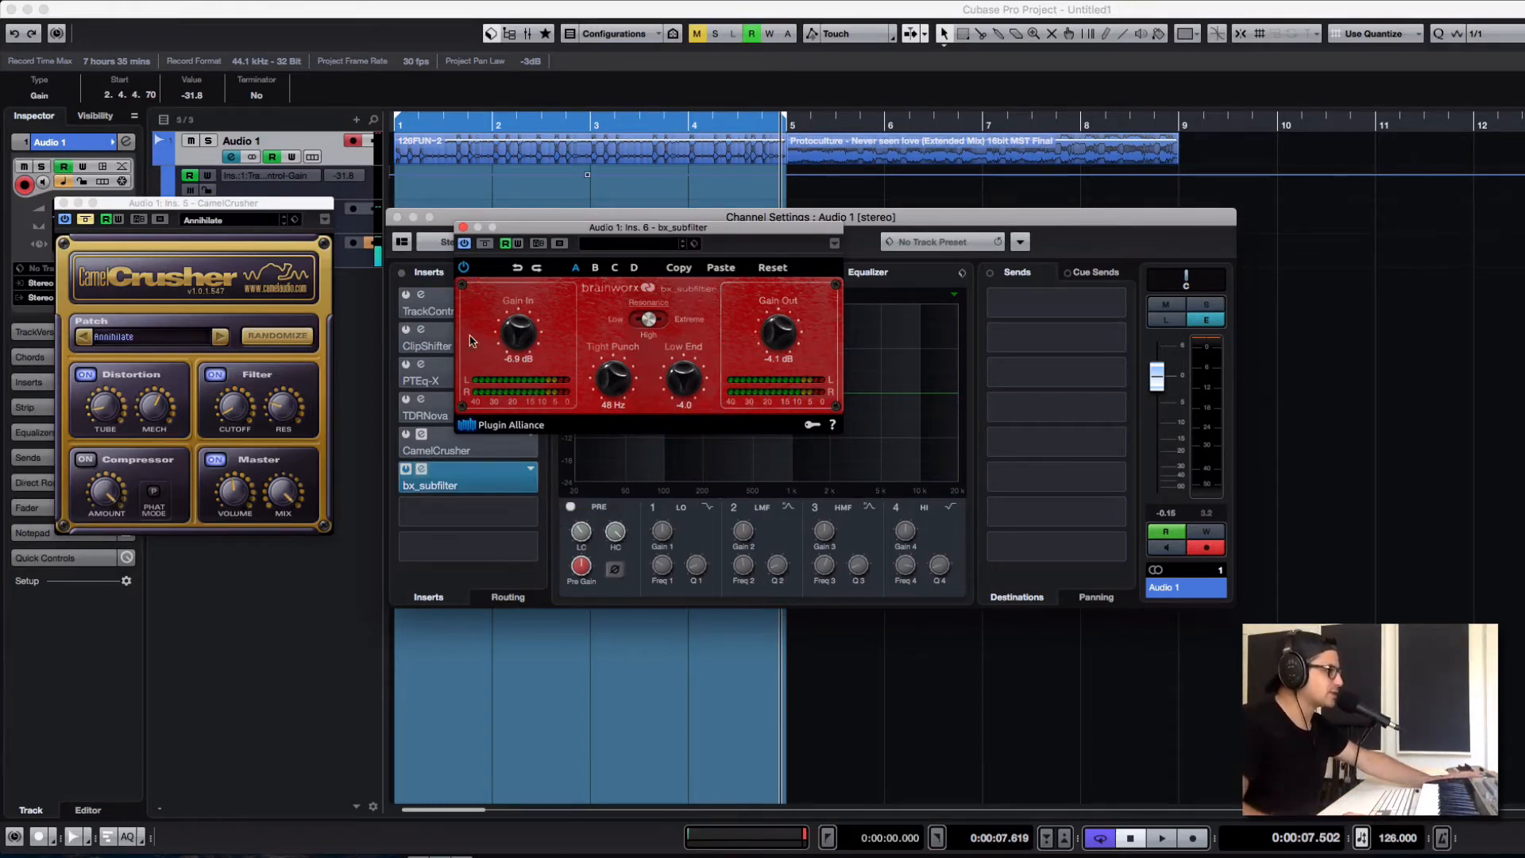
# Step: Close the channel settings and CamelCrusher windows, keeping only the bx_subfilter editor open over the project
pyautogui.moveTo(568, 228); pyautogui.dragTo(445, 301)
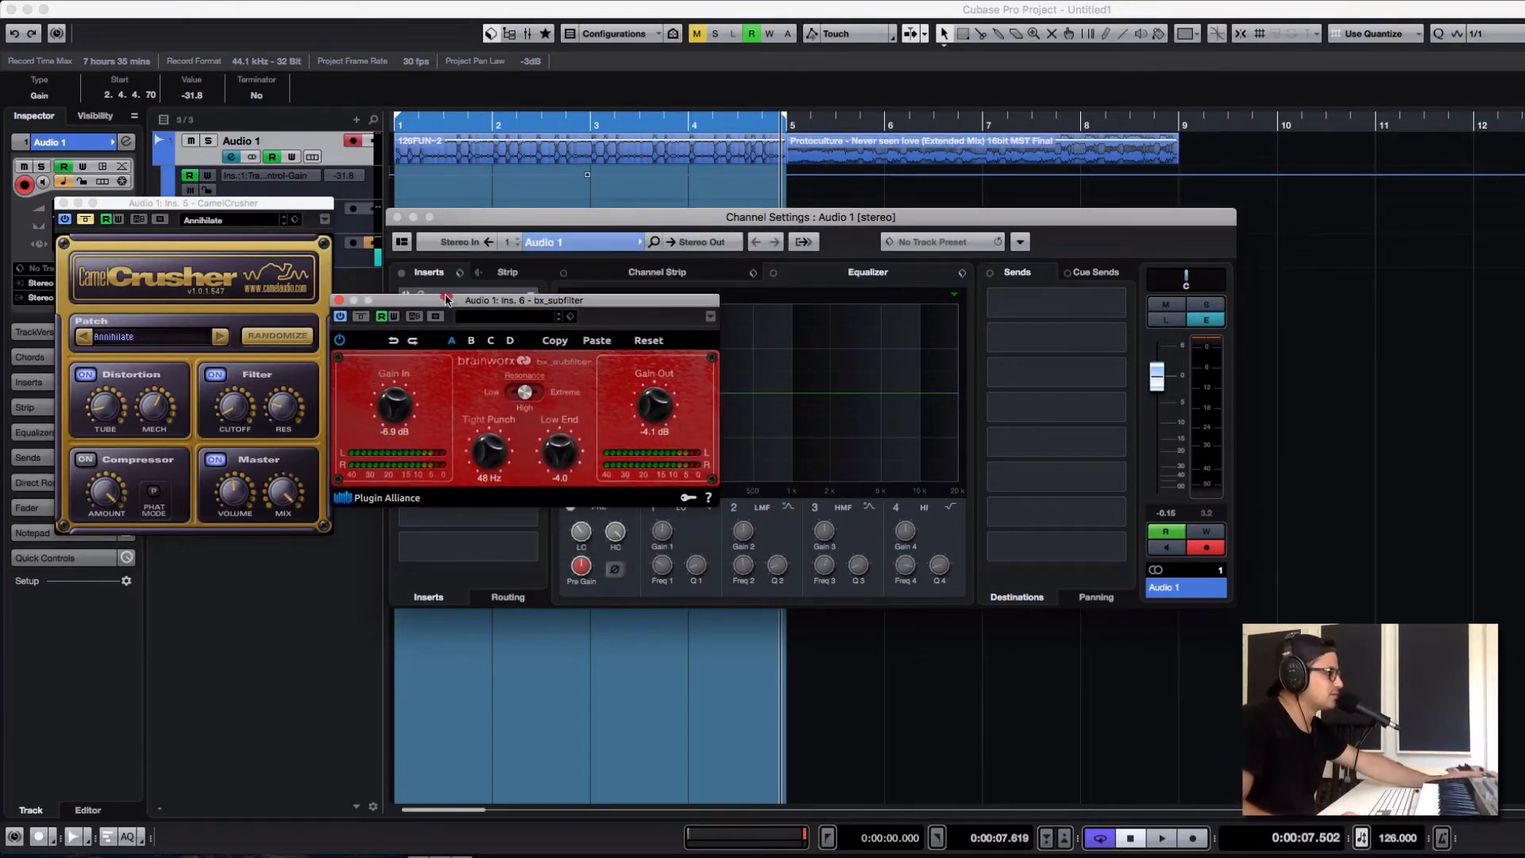
pyautogui.click(397, 225)
pyautogui.click(395, 218)
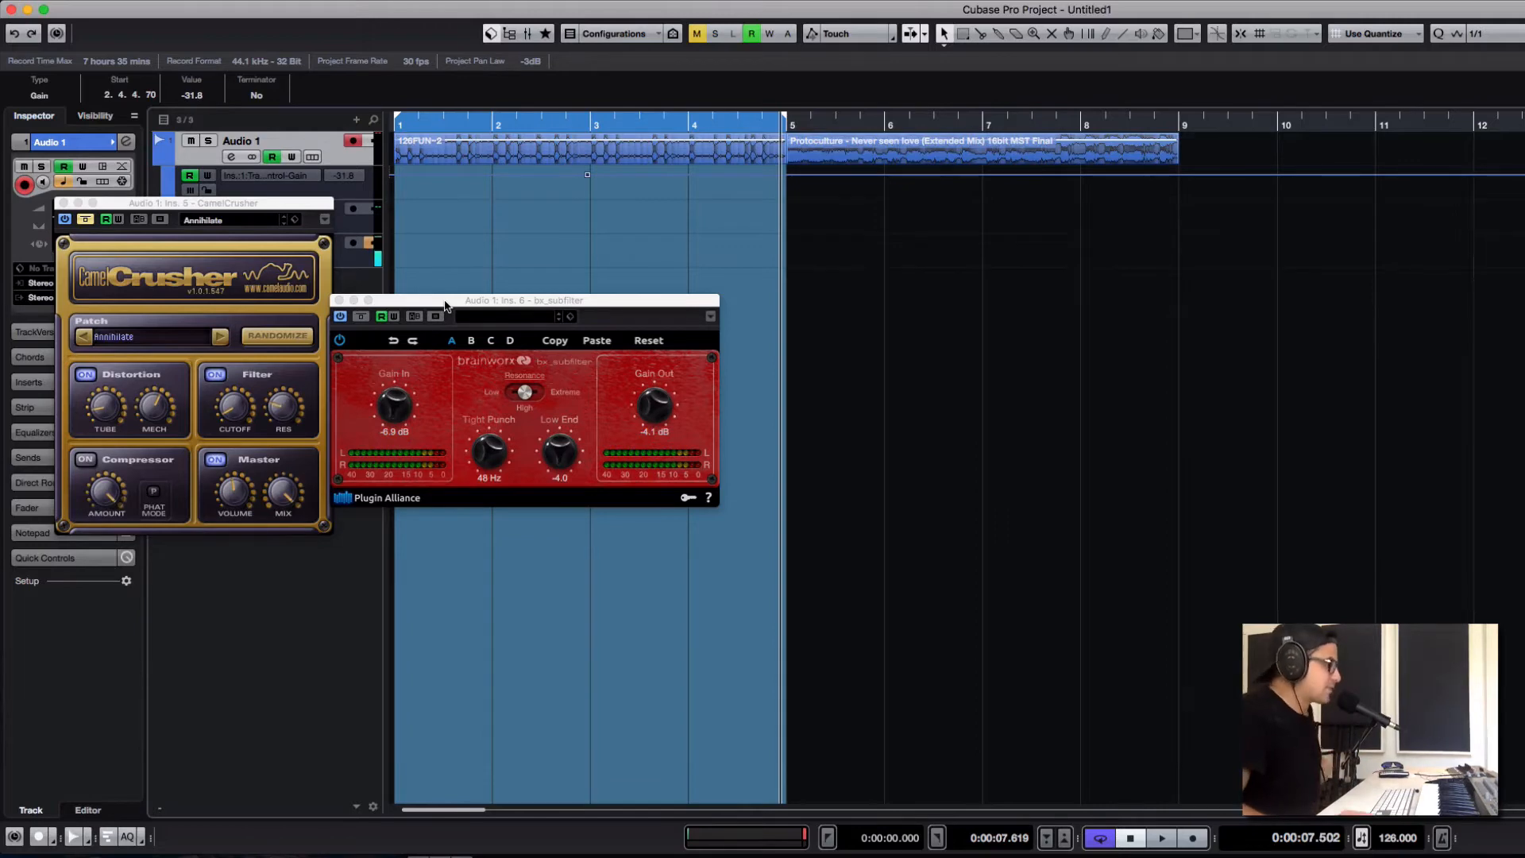
pyautogui.moveTo(446, 305); pyautogui.dragTo(539, 290)
pyautogui.click(62, 203)
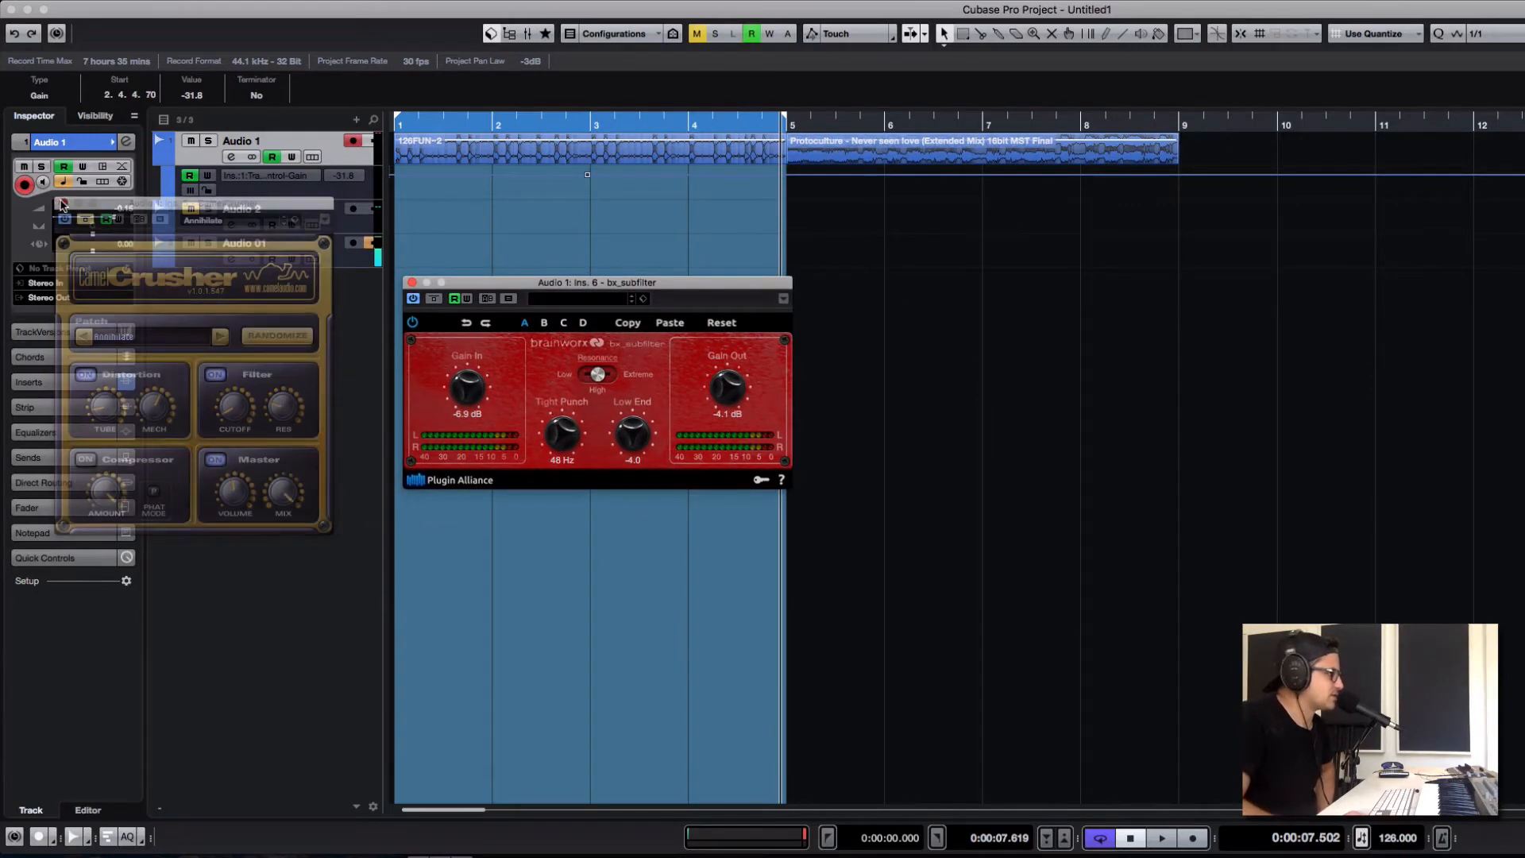
# Step: Turn off bx_subfilter's Tight Punch and sweep Low End down to -10.0 and back to 0.0
pyautogui.click(638, 198)
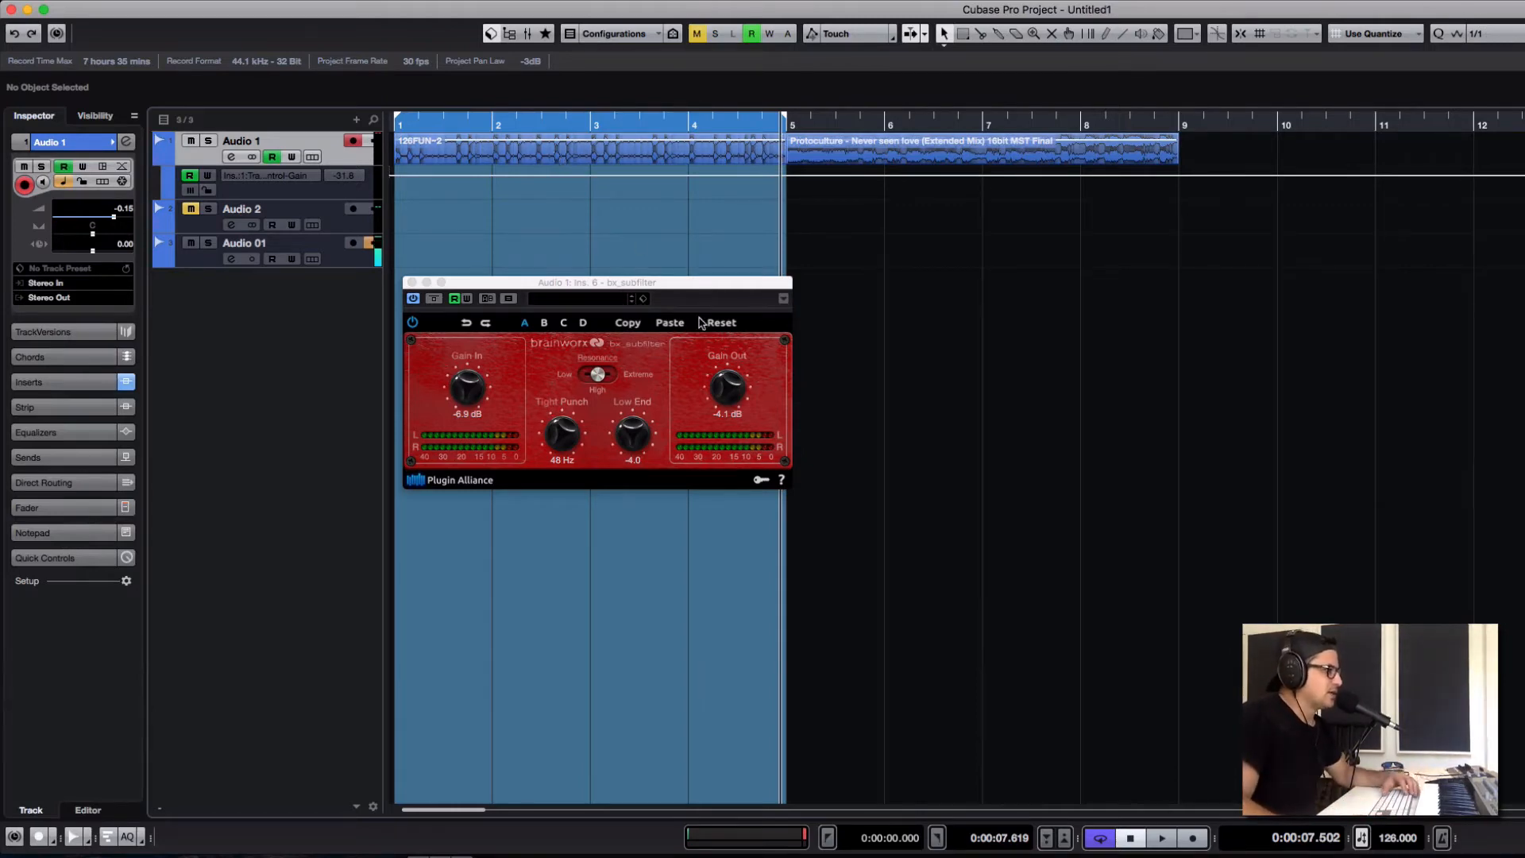
pyautogui.moveTo(548, 282); pyautogui.dragTo(577, 236)
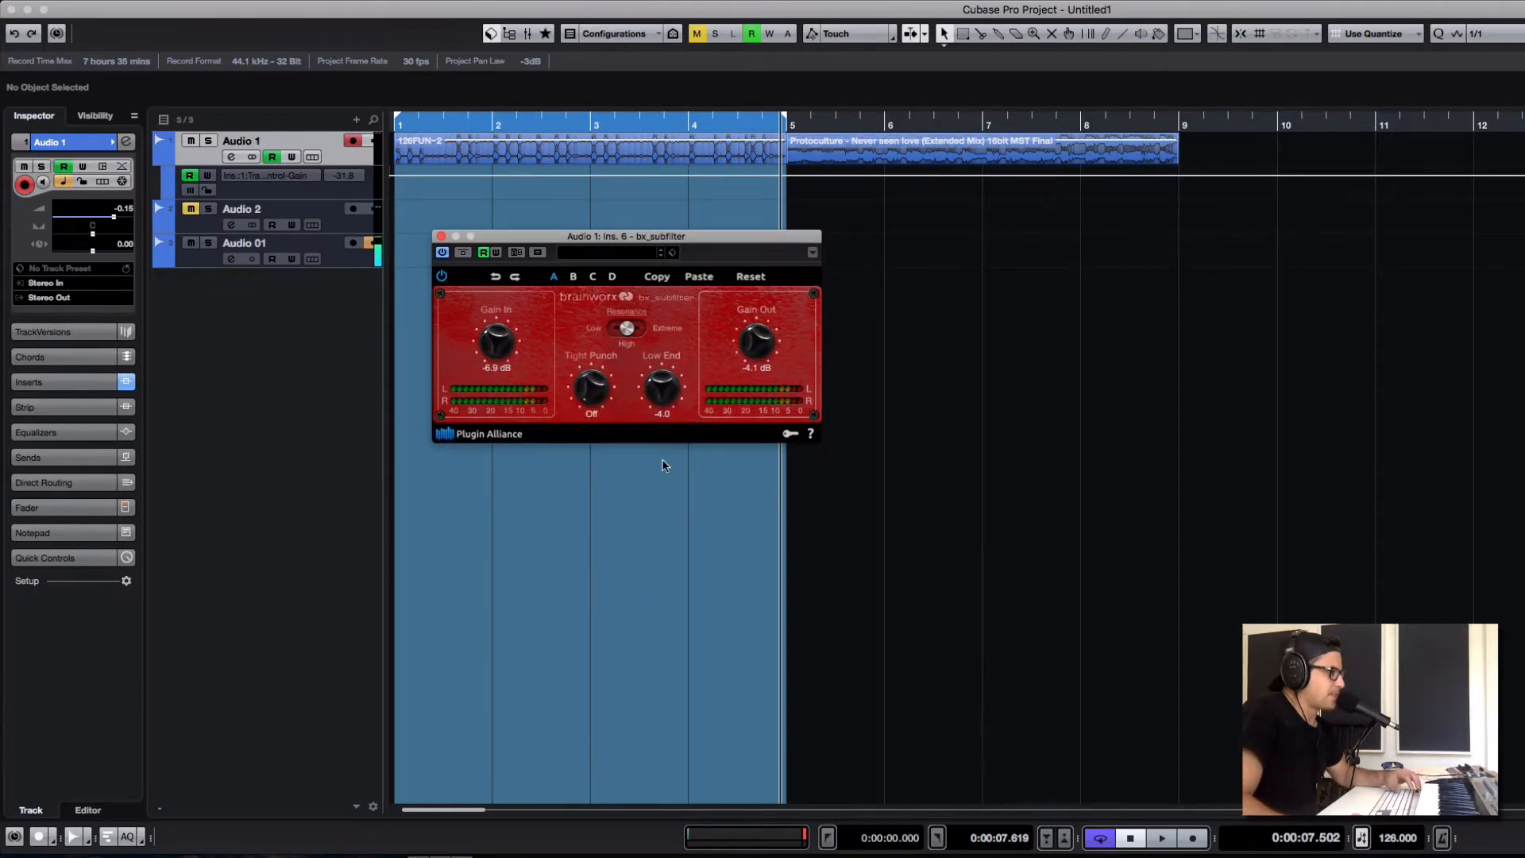
pyautogui.moveTo(666, 466); pyautogui.dragTo(659, 517)
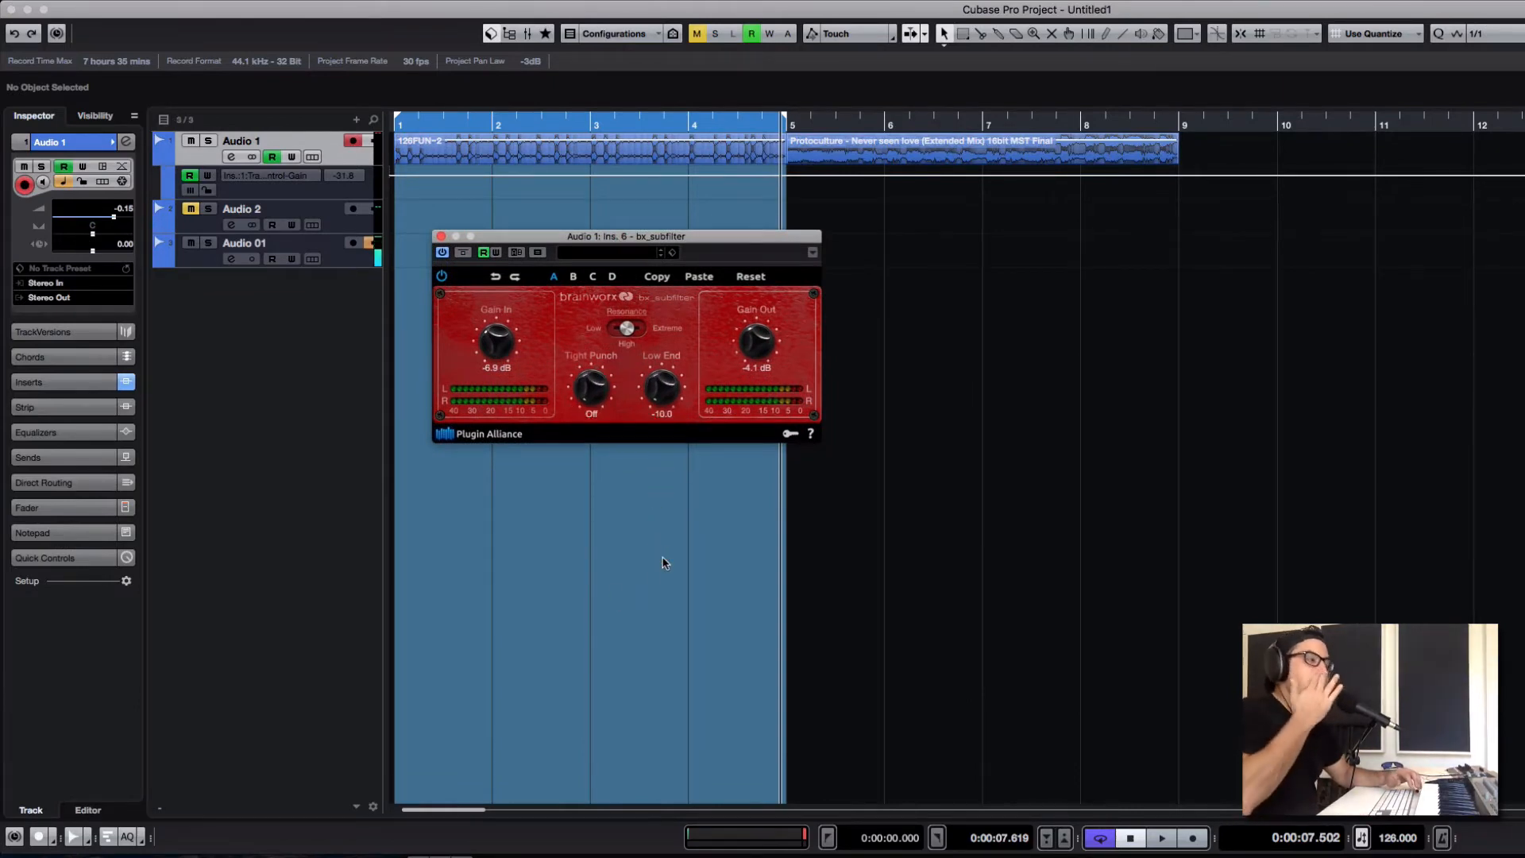
pyautogui.moveTo(660, 389); pyautogui.dragTo(664, 335)
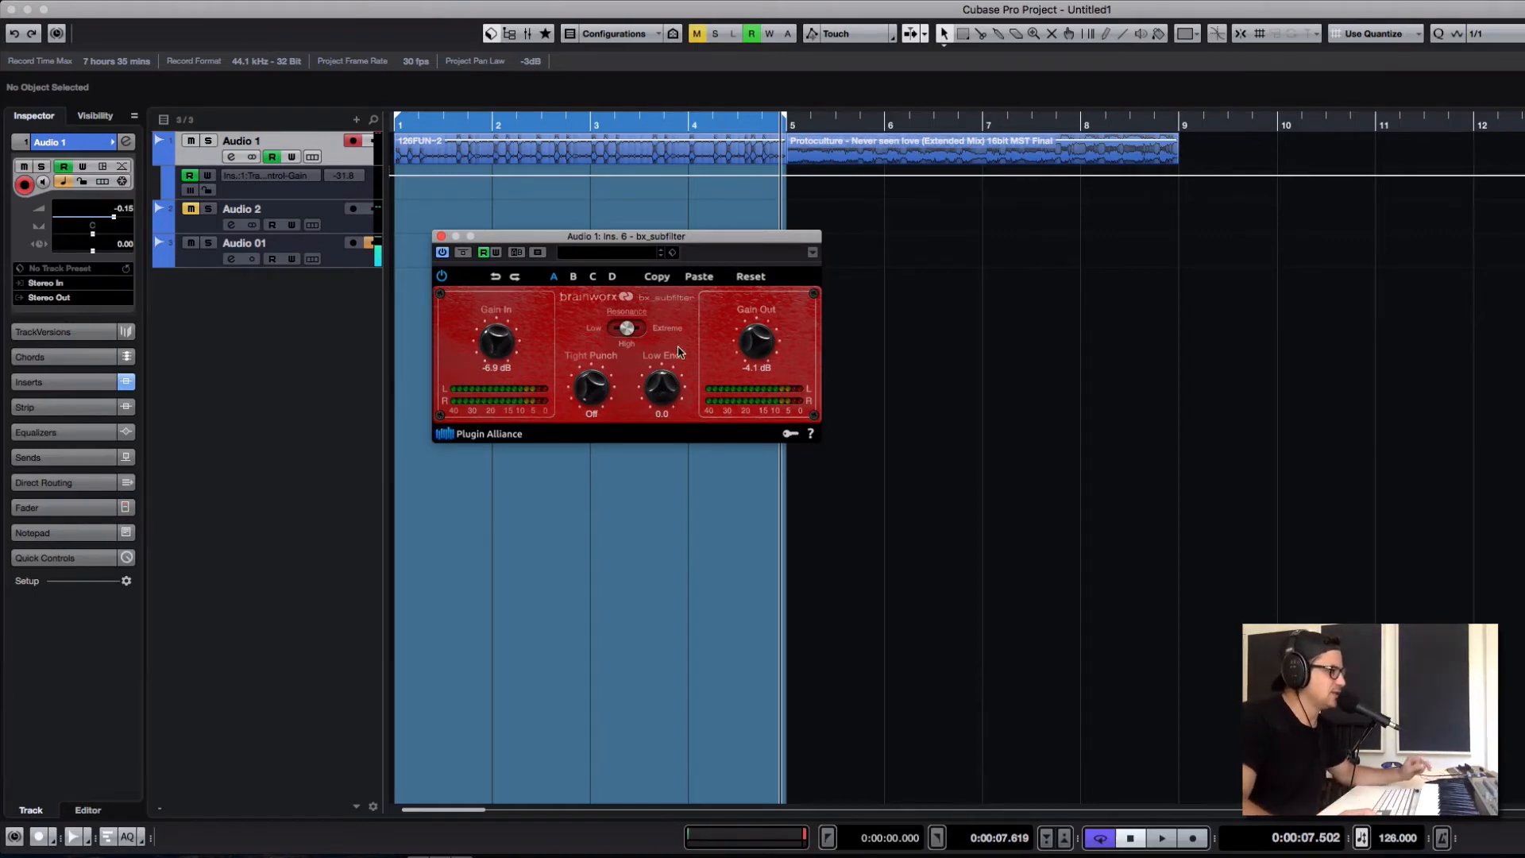
# Step: Cycle bx_subfilter's Resonance switch through its positions and return it to High
pyautogui.click(625, 330)
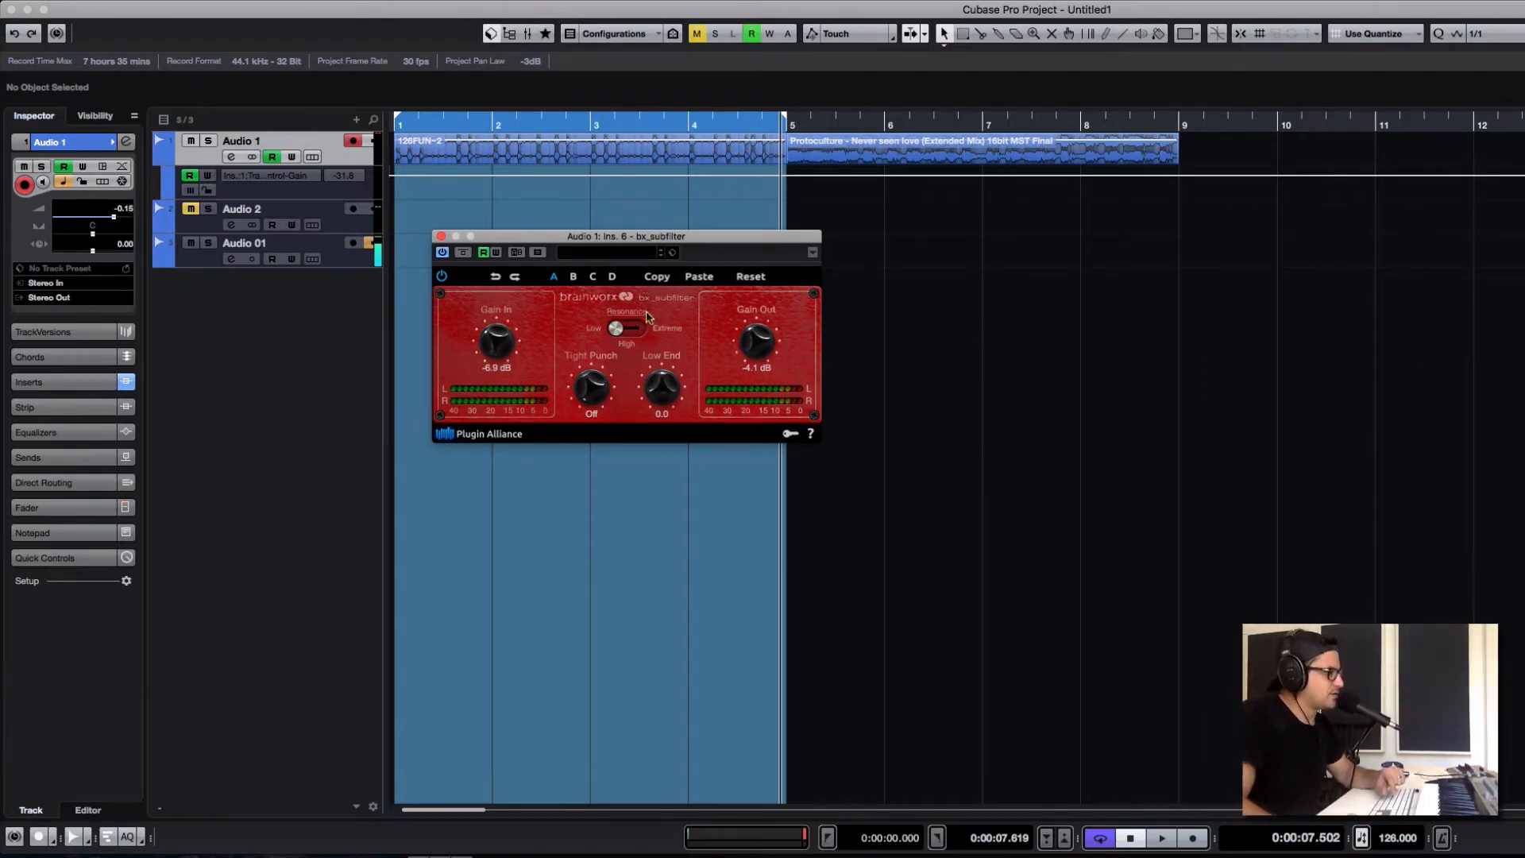
pyautogui.click(627, 329)
pyautogui.click(639, 329)
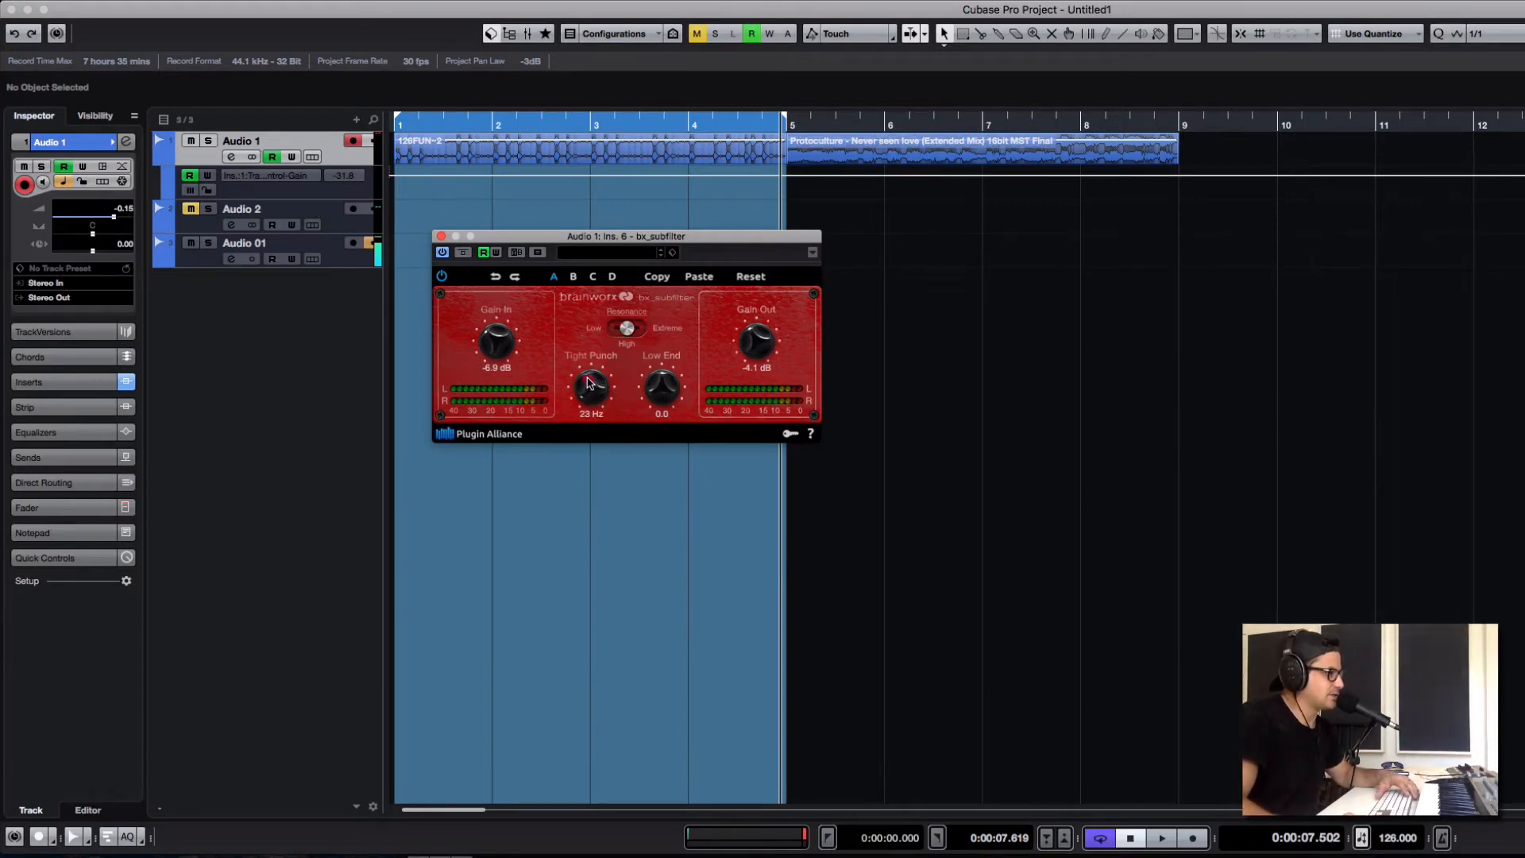
# Step: Set Tight Punch to 40 Hz and sweep Low End up and down, leaving it at -10.0
pyautogui.moveTo(592, 368); pyautogui.dragTo(598, 359)
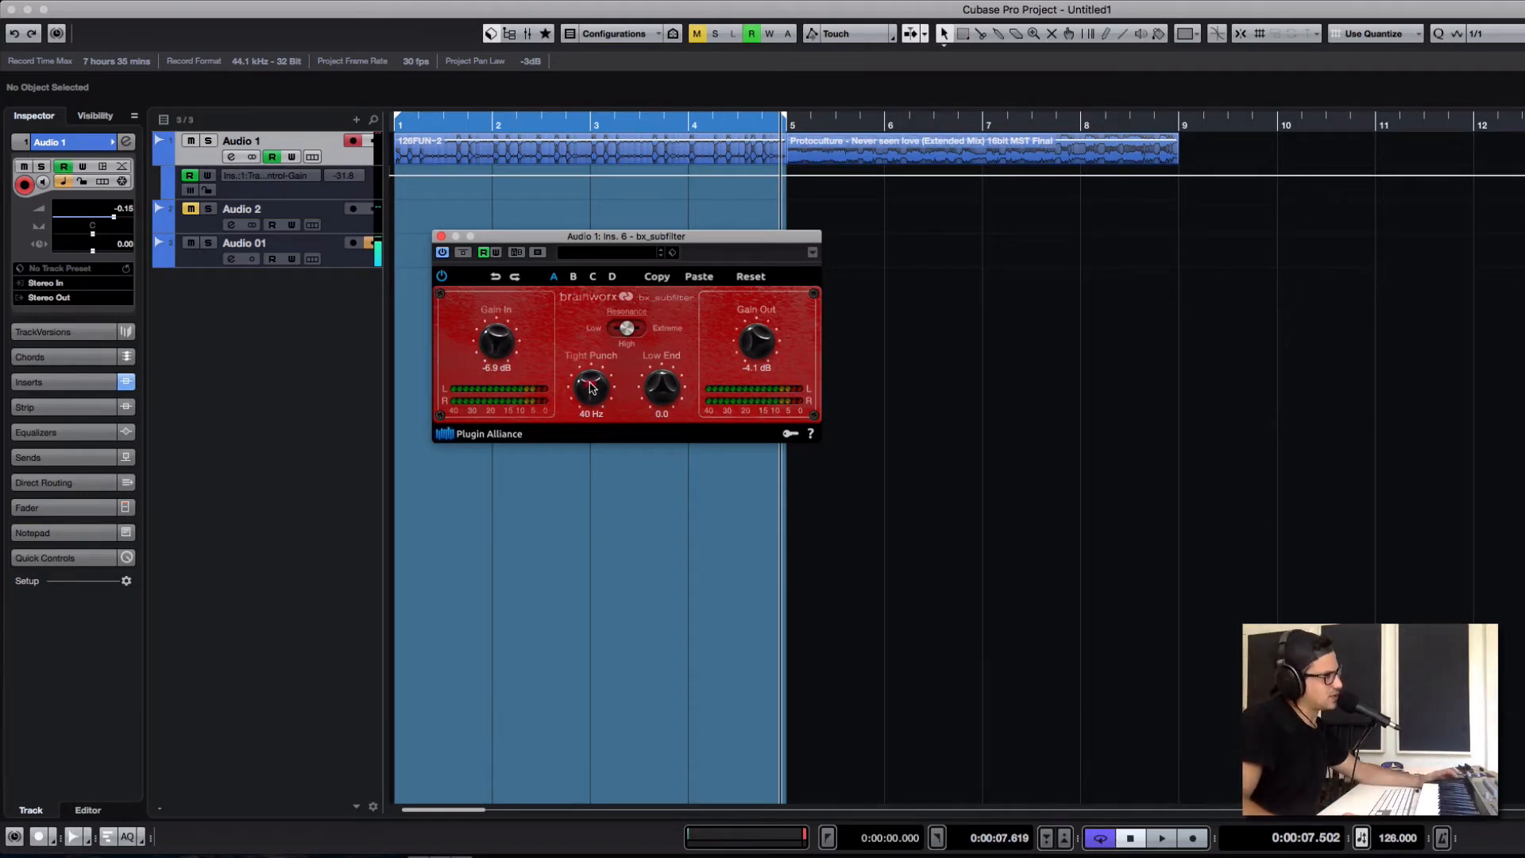
pyautogui.moveTo(646, 409); pyautogui.dragTo(664, 509)
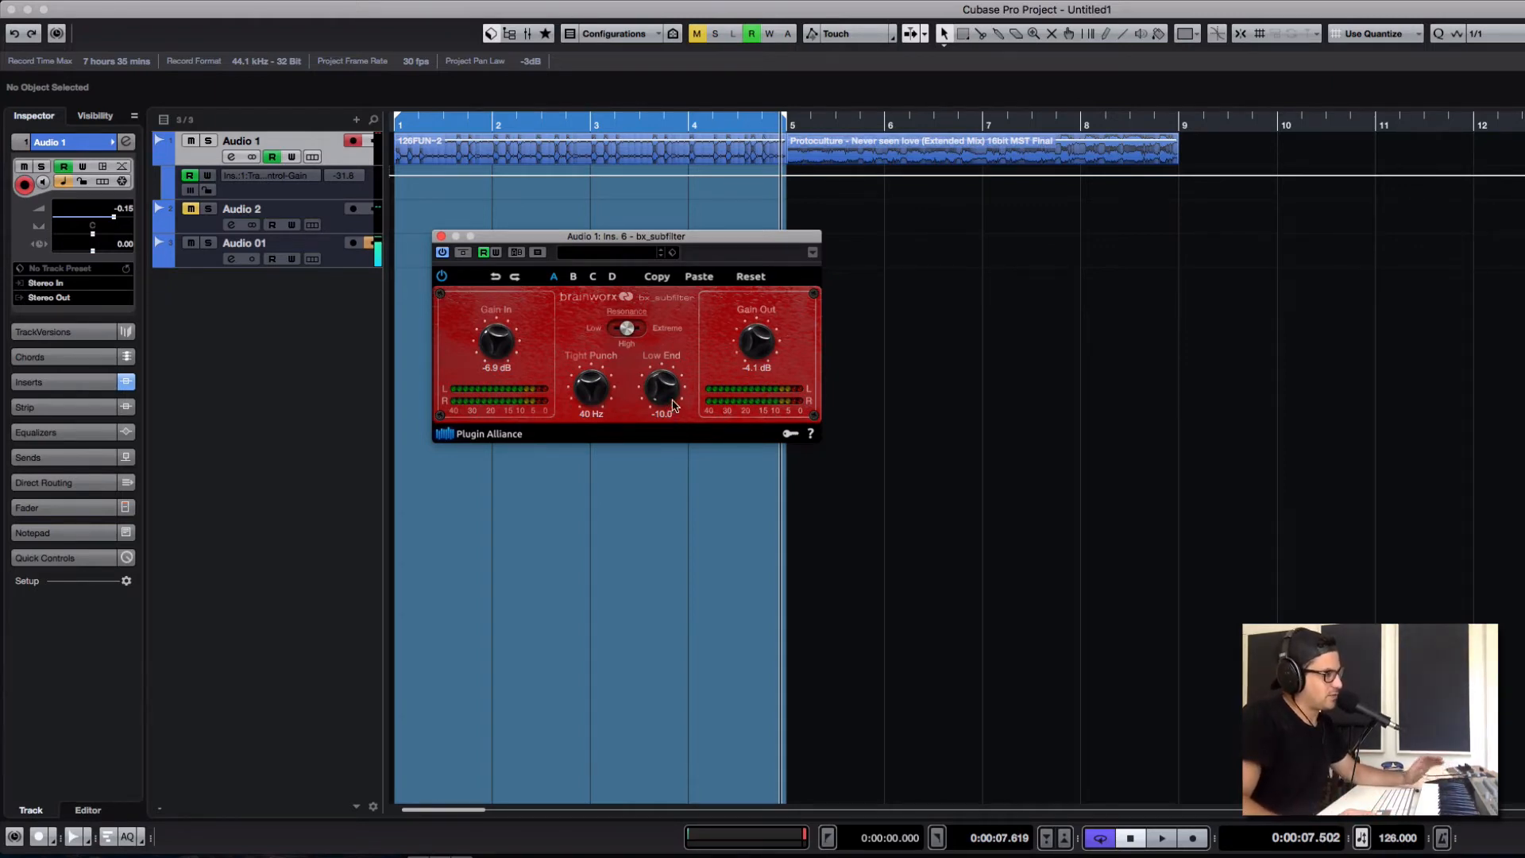
pyautogui.moveTo(652, 407); pyautogui.dragTo(645, 270)
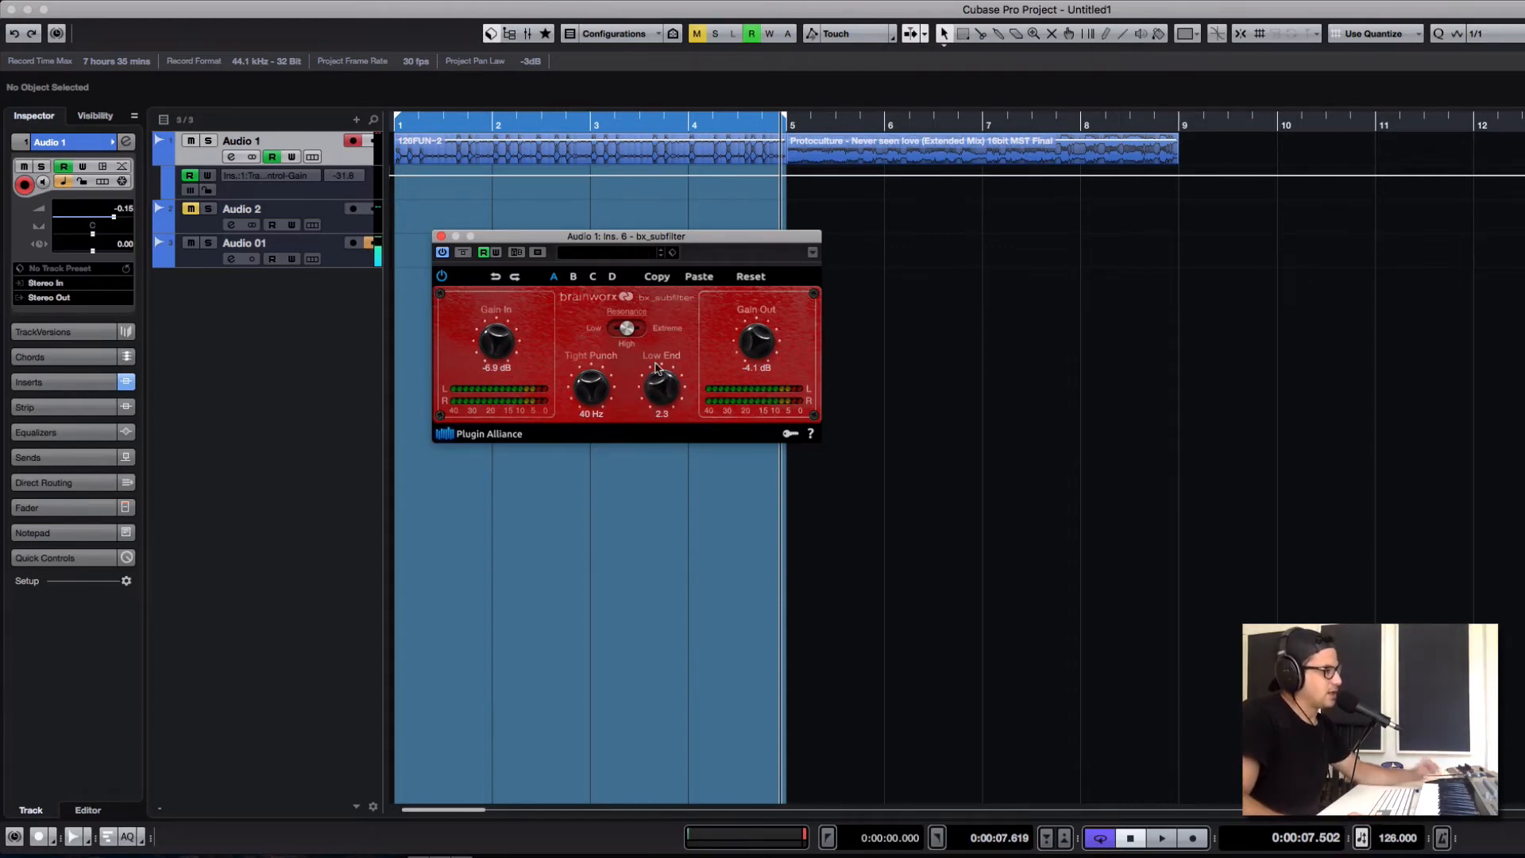
pyautogui.moveTo(656, 367); pyautogui.dragTo(646, 668)
pyautogui.click(634, 699)
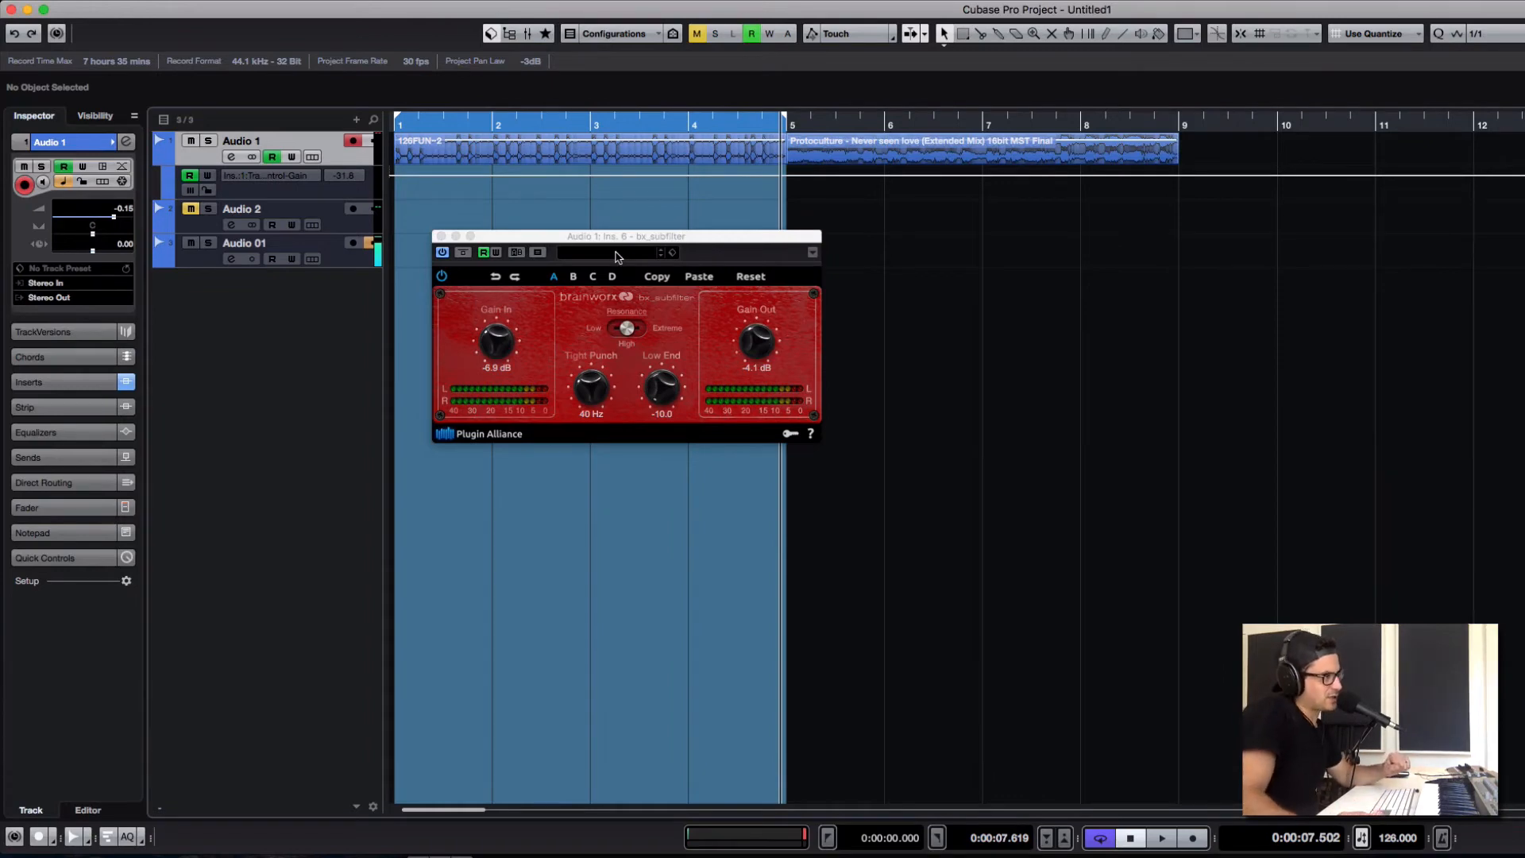
# Step: Turn Tight Punch off and play the loop with Resonance at Extreme and Audio 1's channel settings open behind the plug-in
pyautogui.moveTo(752, 250); pyautogui.dragTo(812, 225)
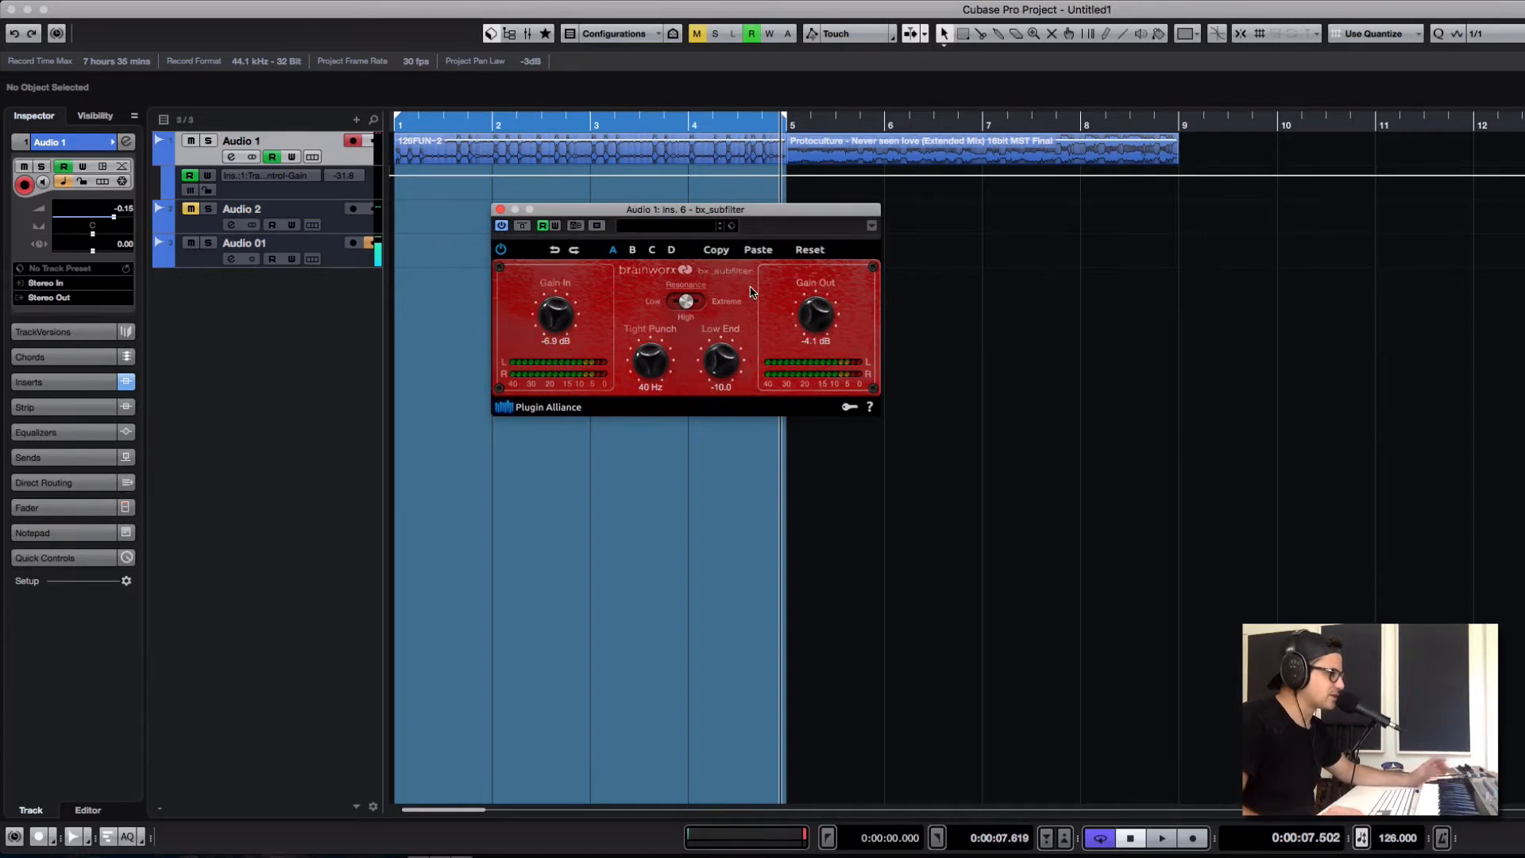
pyautogui.moveTo(652, 369); pyautogui.dragTo(646, 437)
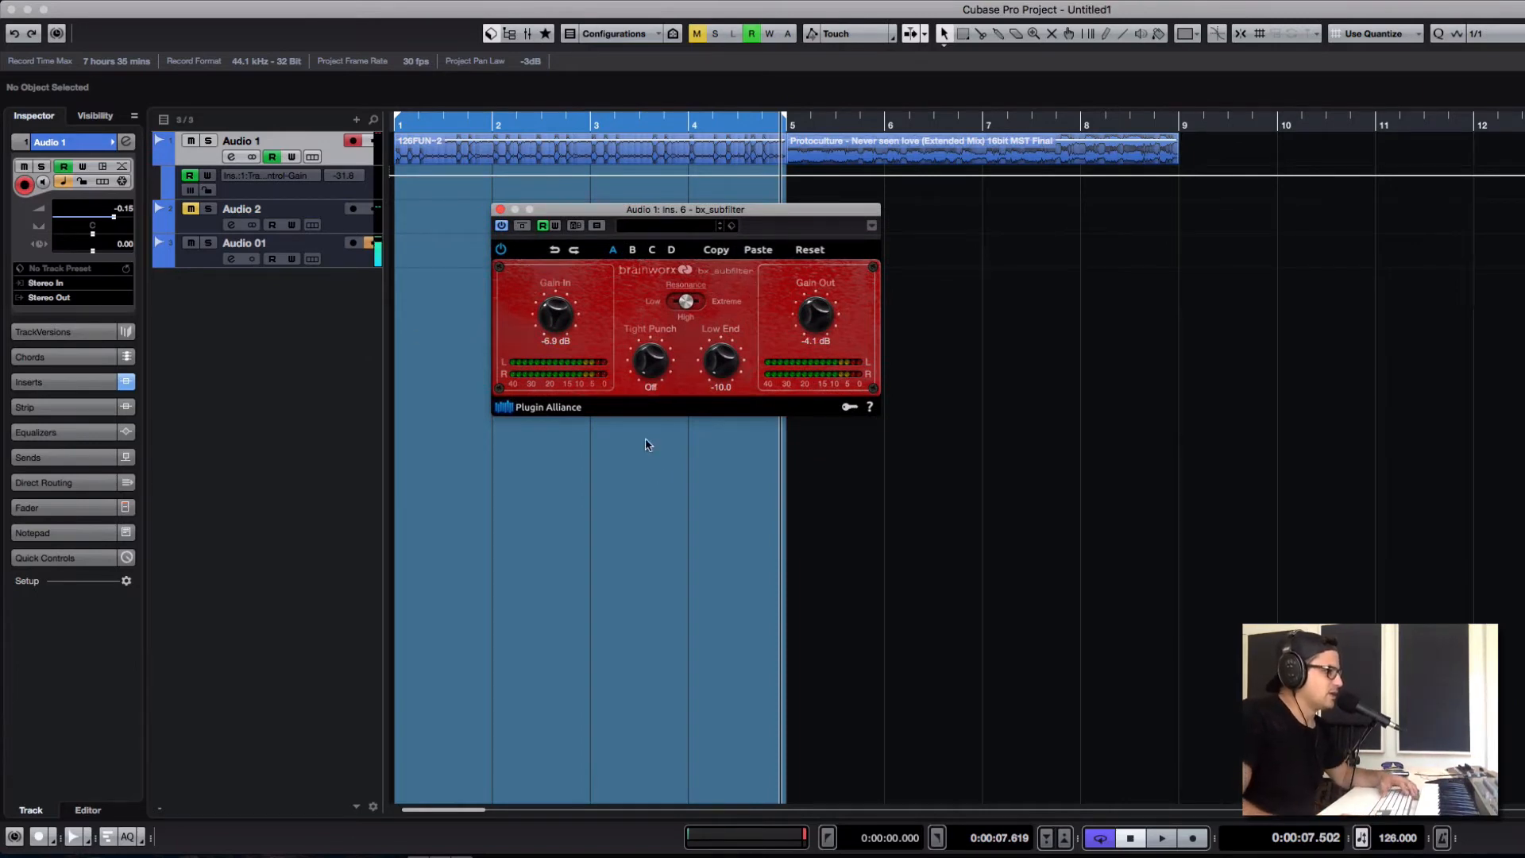
pyautogui.press('space')
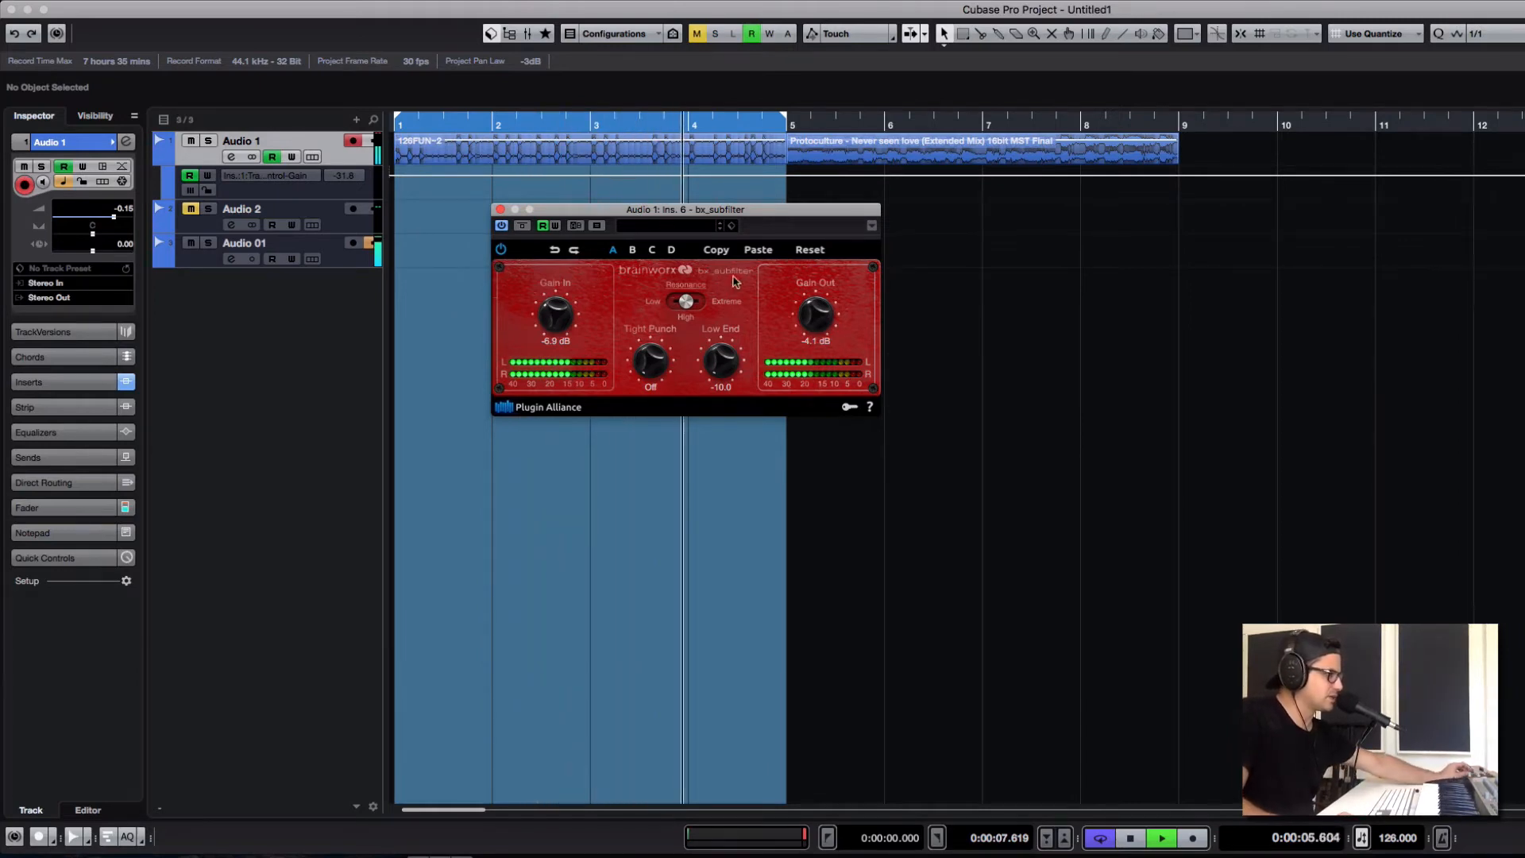
pyautogui.click(688, 303)
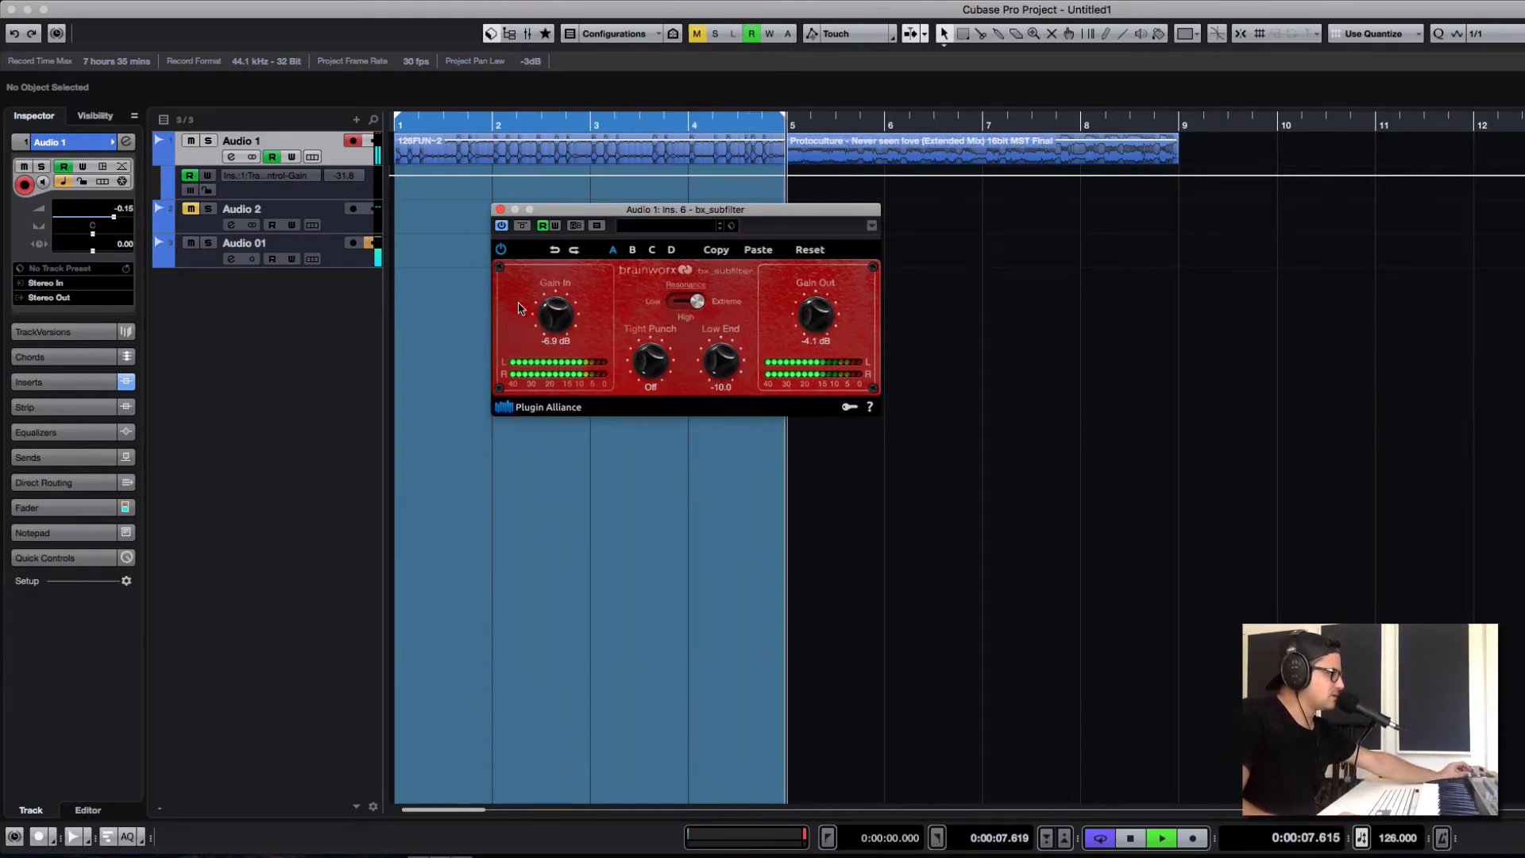
pyautogui.press('e')
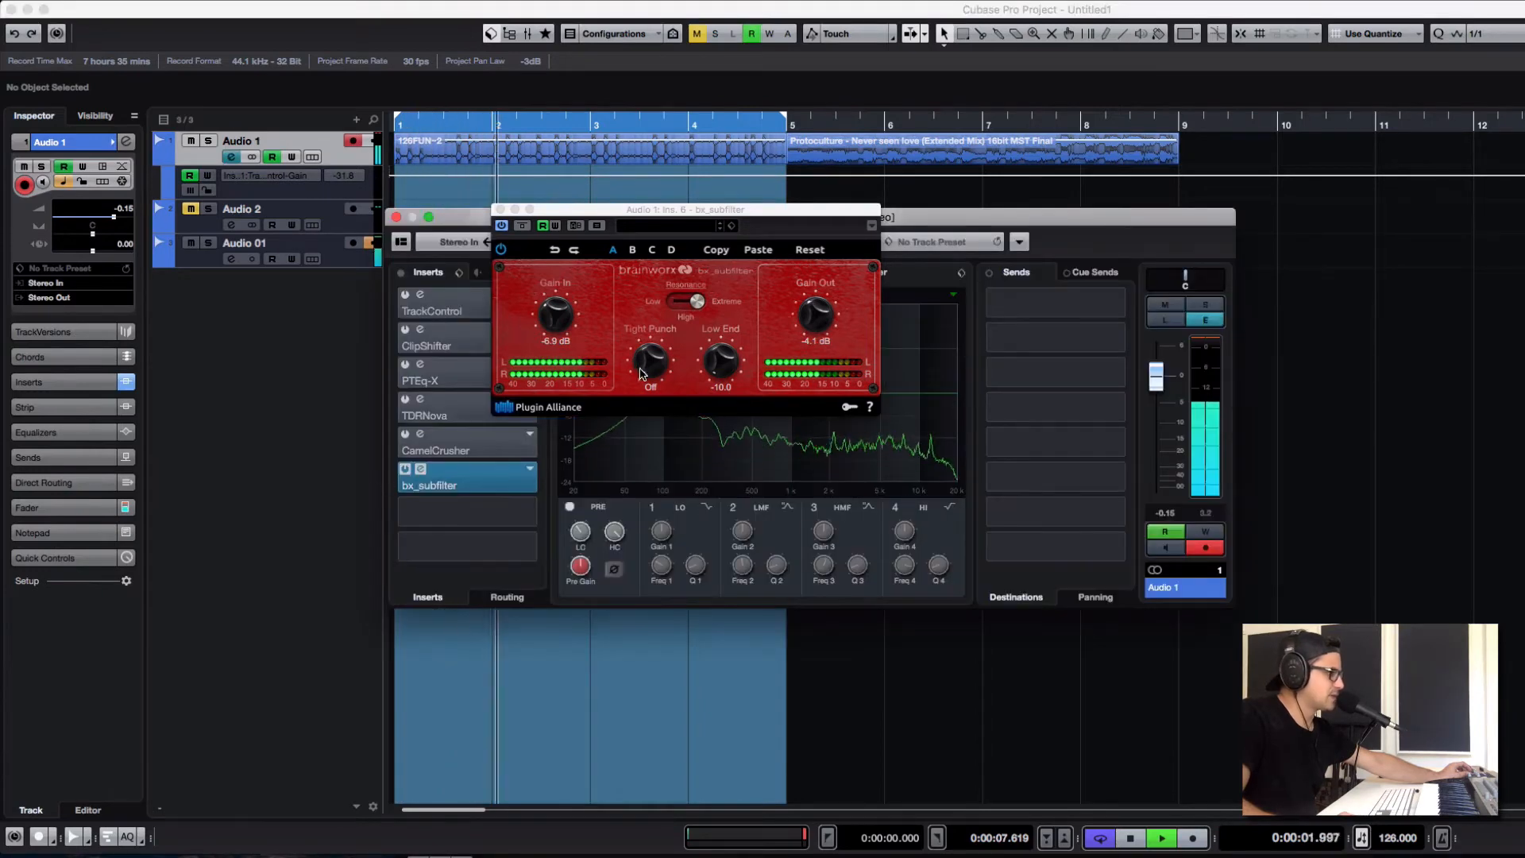
# Step: During playback, sweep Tight Punch to 90 Hz and back to 65 Hz, raise Low End to about 0.4, and switch Resonance to Low
pyautogui.moveTo(650, 359); pyautogui.dragTo(663, 259)
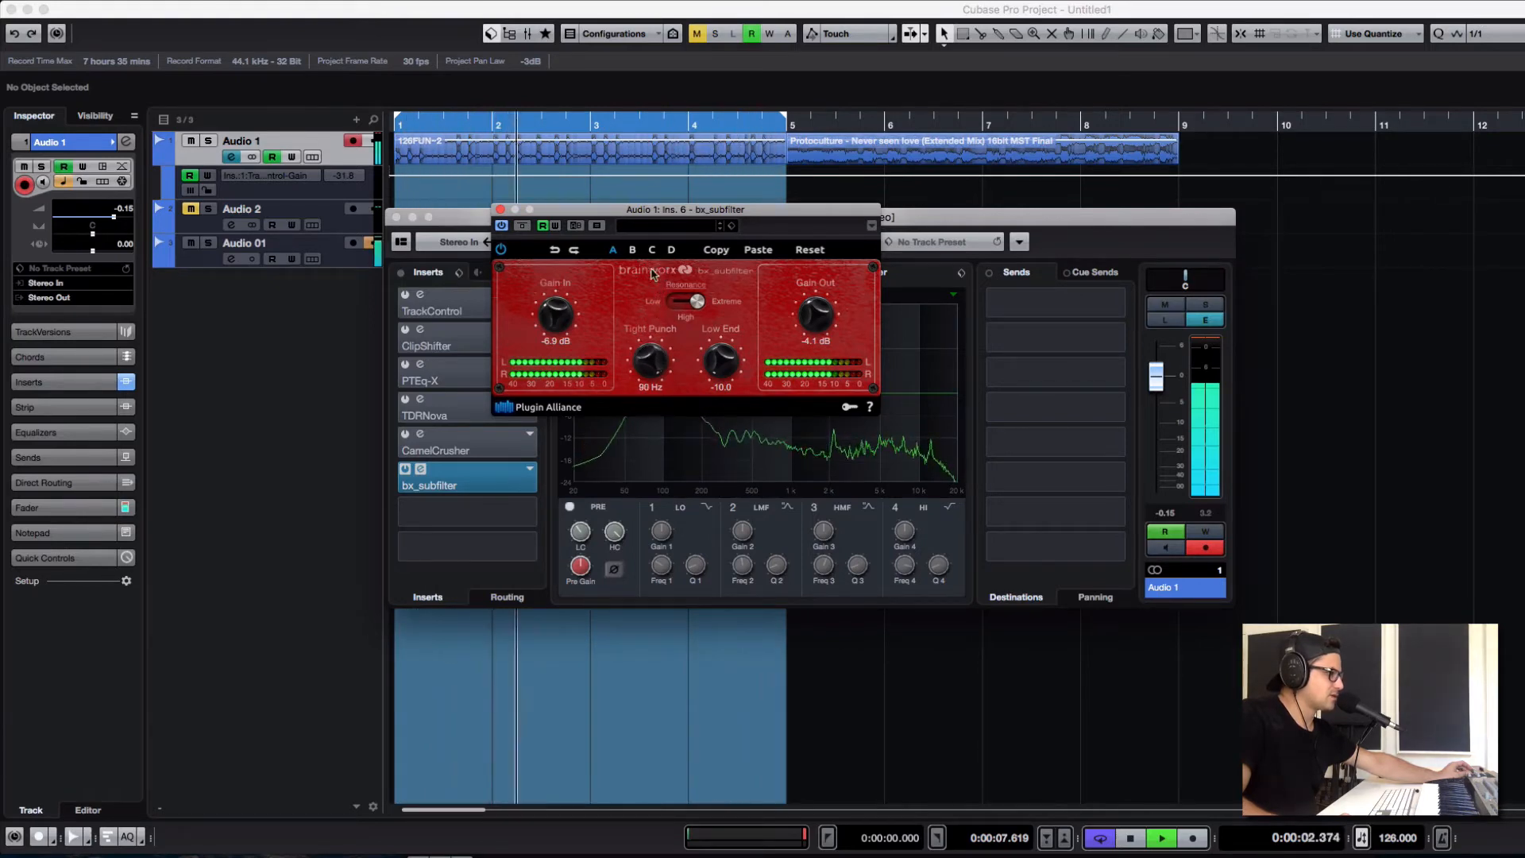
pyautogui.moveTo(643, 384); pyautogui.dragTo(649, 415)
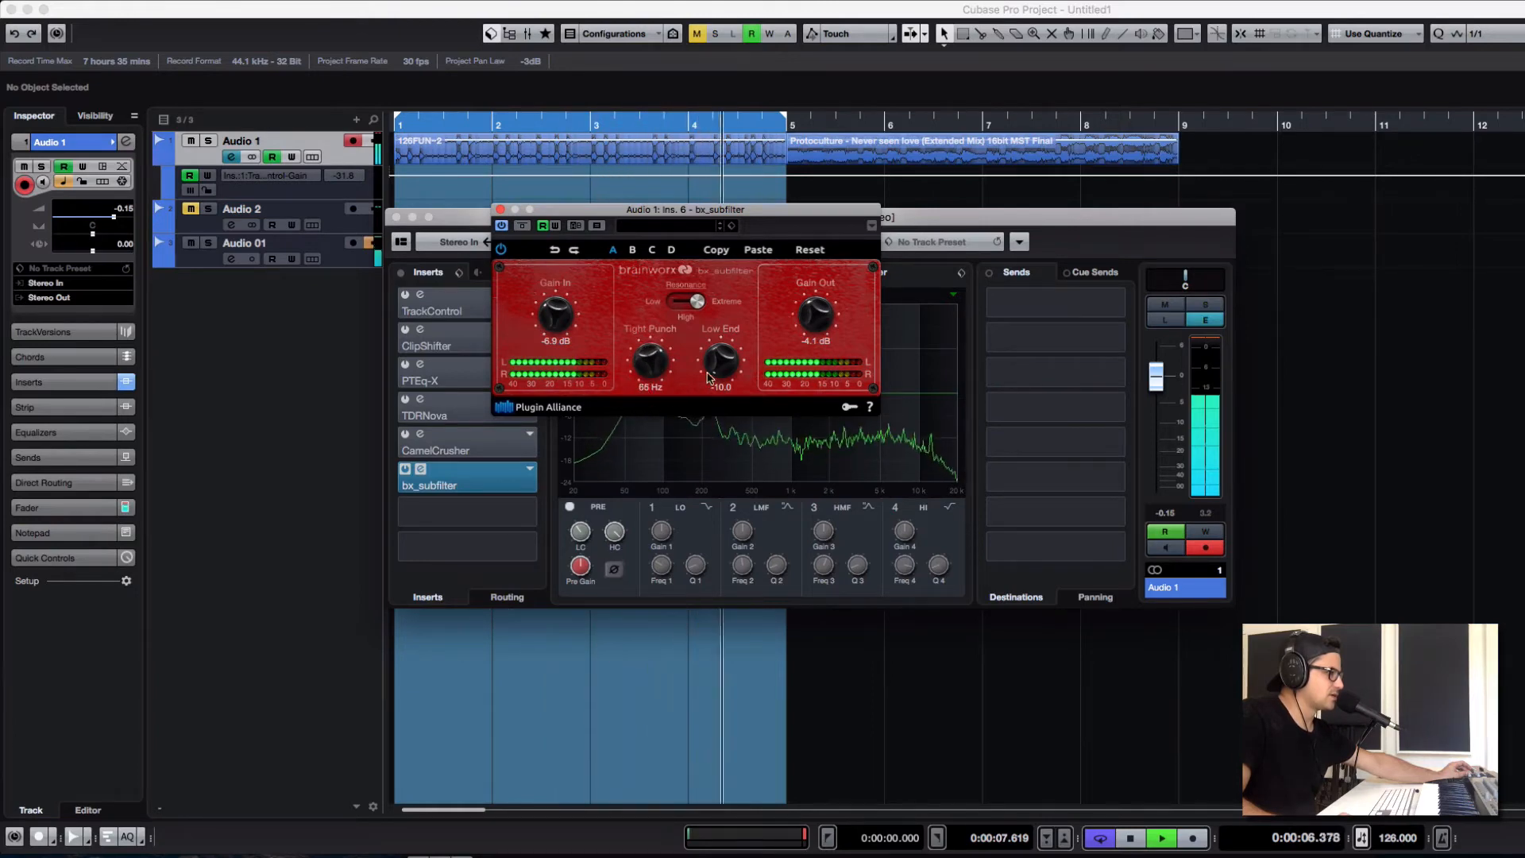
pyautogui.moveTo(721, 363); pyautogui.dragTo(718, 306)
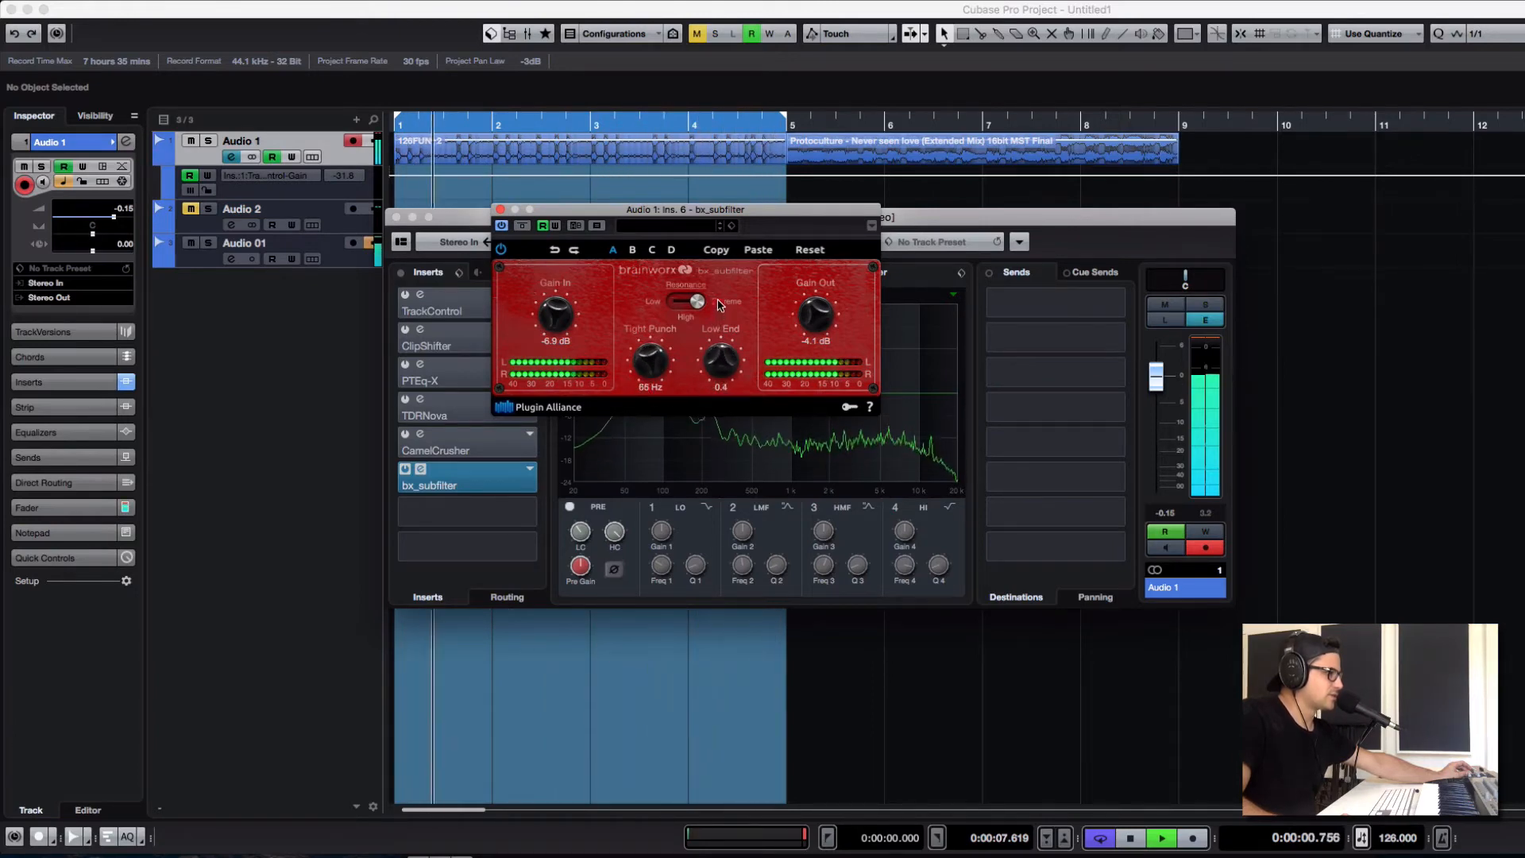
pyautogui.click(672, 306)
pyautogui.click(671, 306)
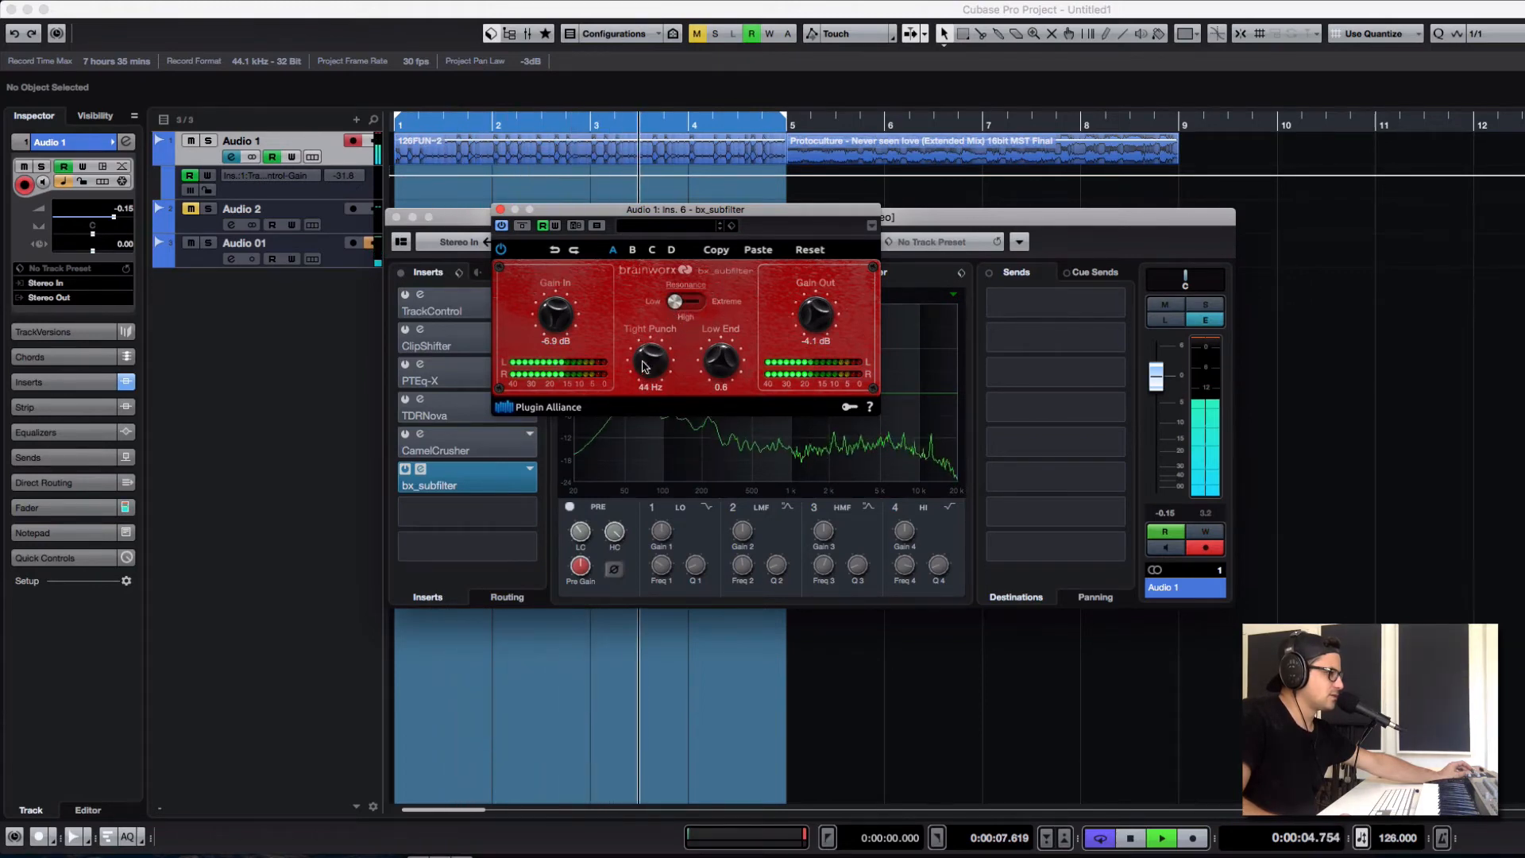
# Step: Audition Tight Punch at 78 Hz and Low End at 10.0 with Extreme Resonance, stop playback, and set Resonance to High and Gain In to -2.0 dB
pyautogui.moveTo(650, 362); pyautogui.dragTo(704, 322)
pyautogui.click(698, 304)
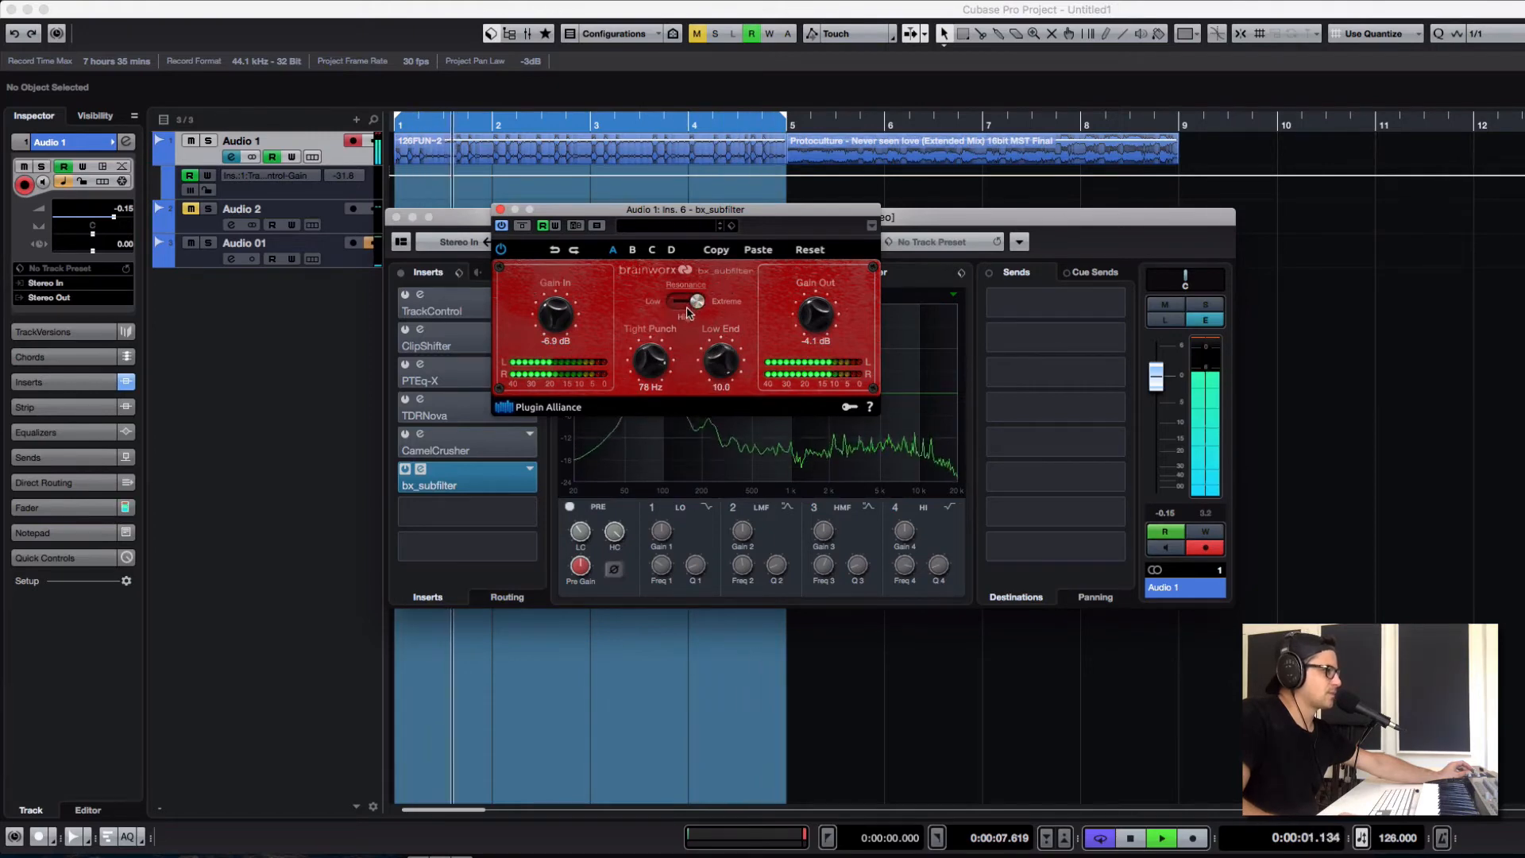
pyautogui.press('space')
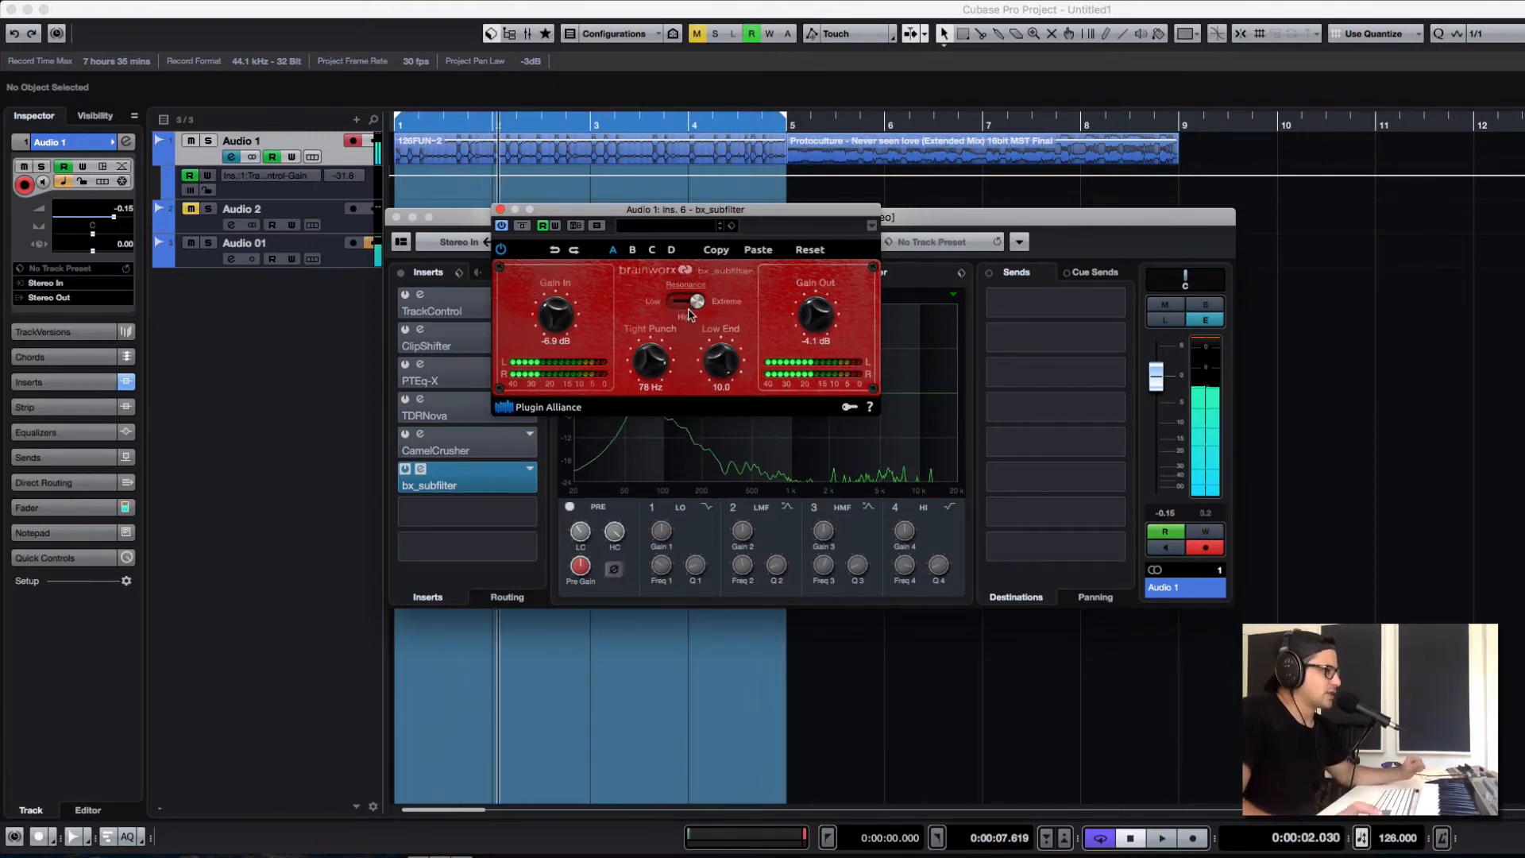
pyautogui.click(693, 309)
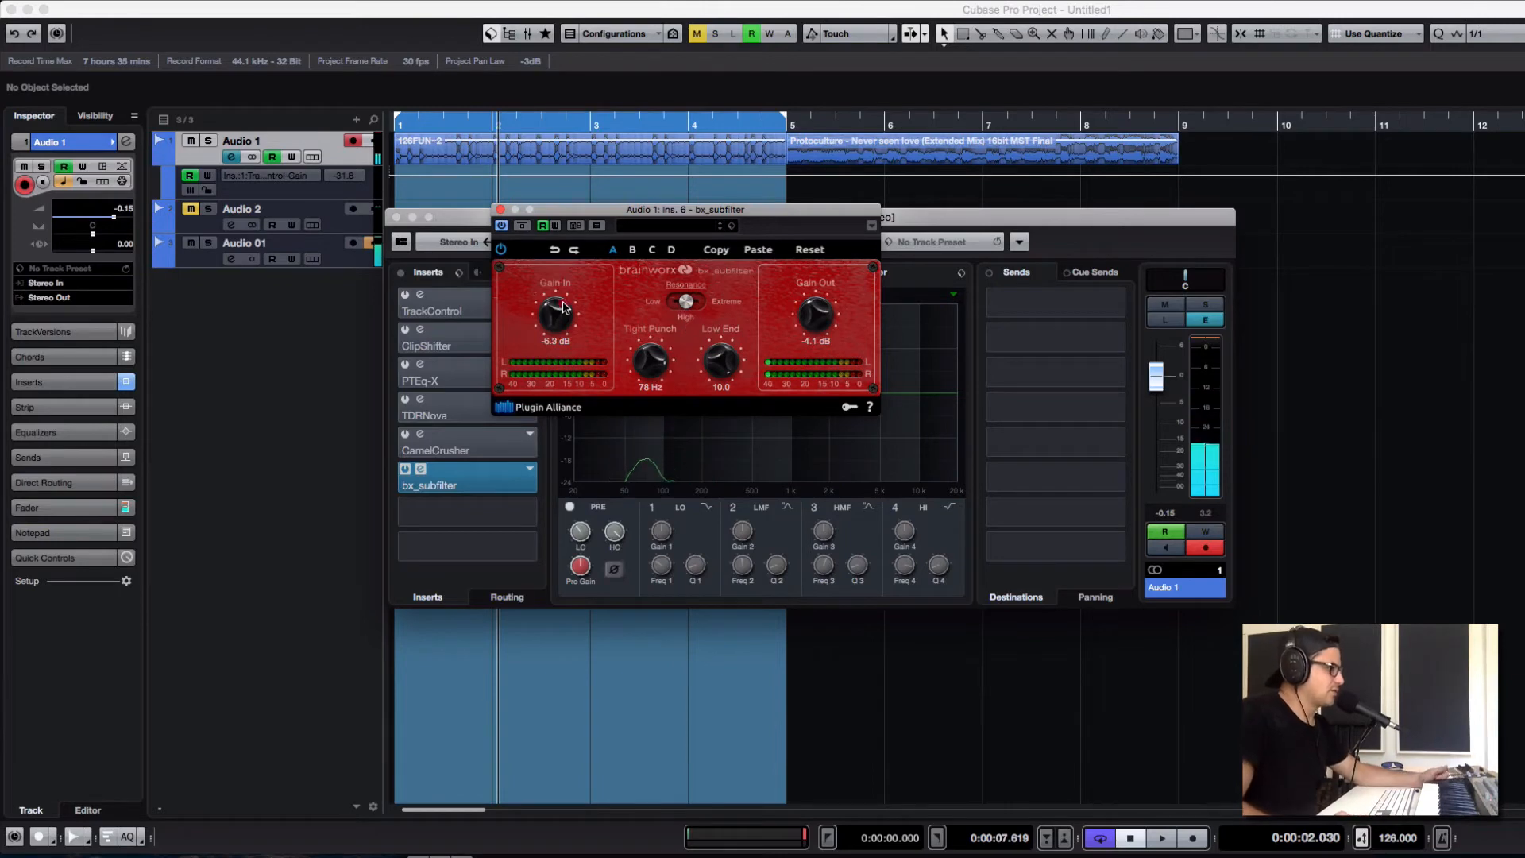
pyautogui.moveTo(553, 314); pyautogui.dragTo(556, 296)
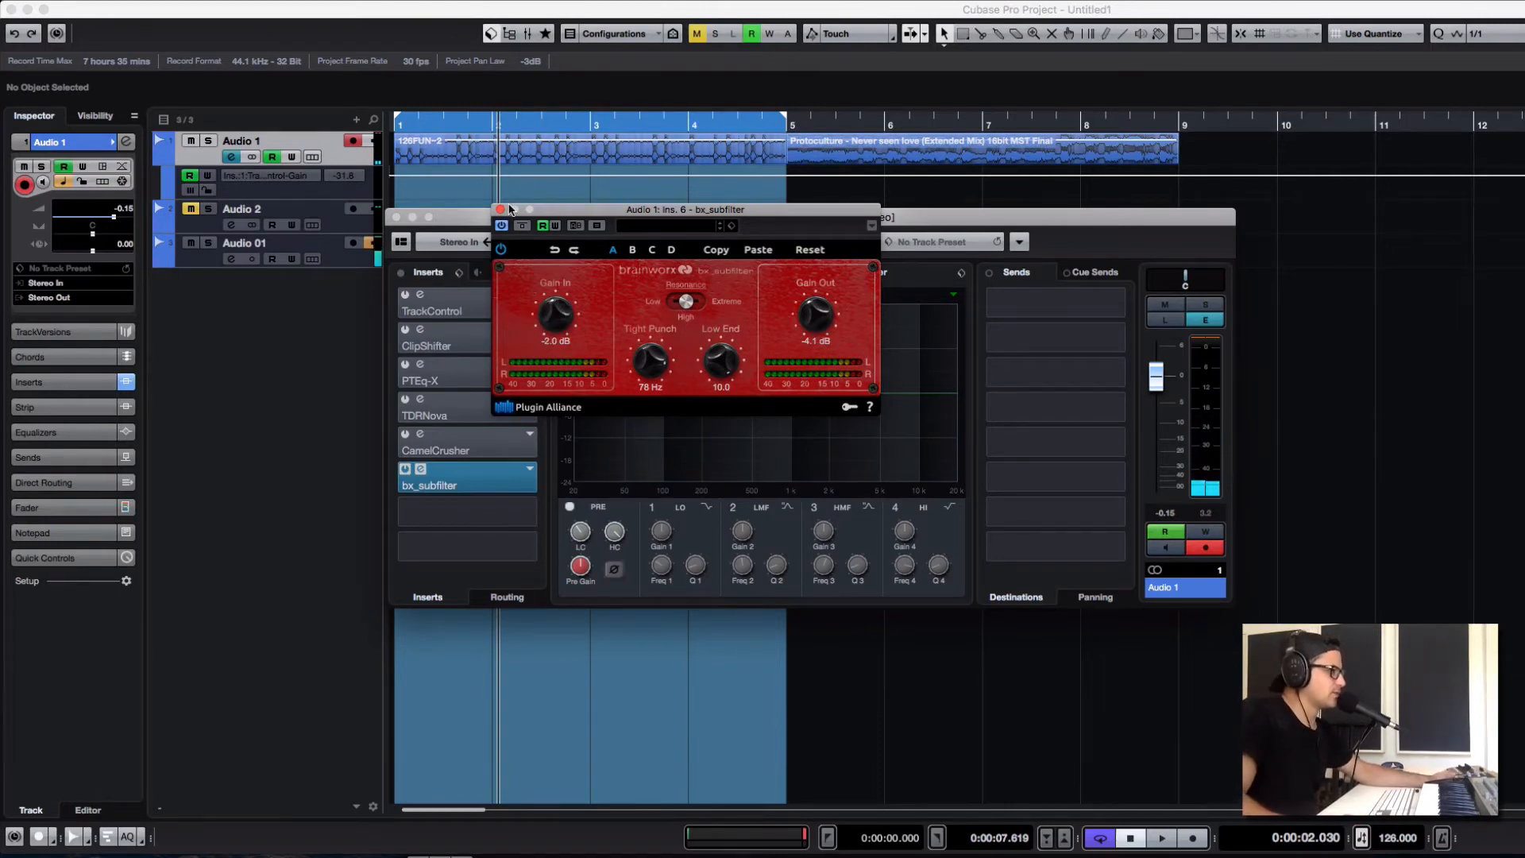
# Step: Close the bx_subfilter editor, deactivate its insert, and leave Audio 1's channel settings for the Audio 2 track
pyautogui.click(500, 210)
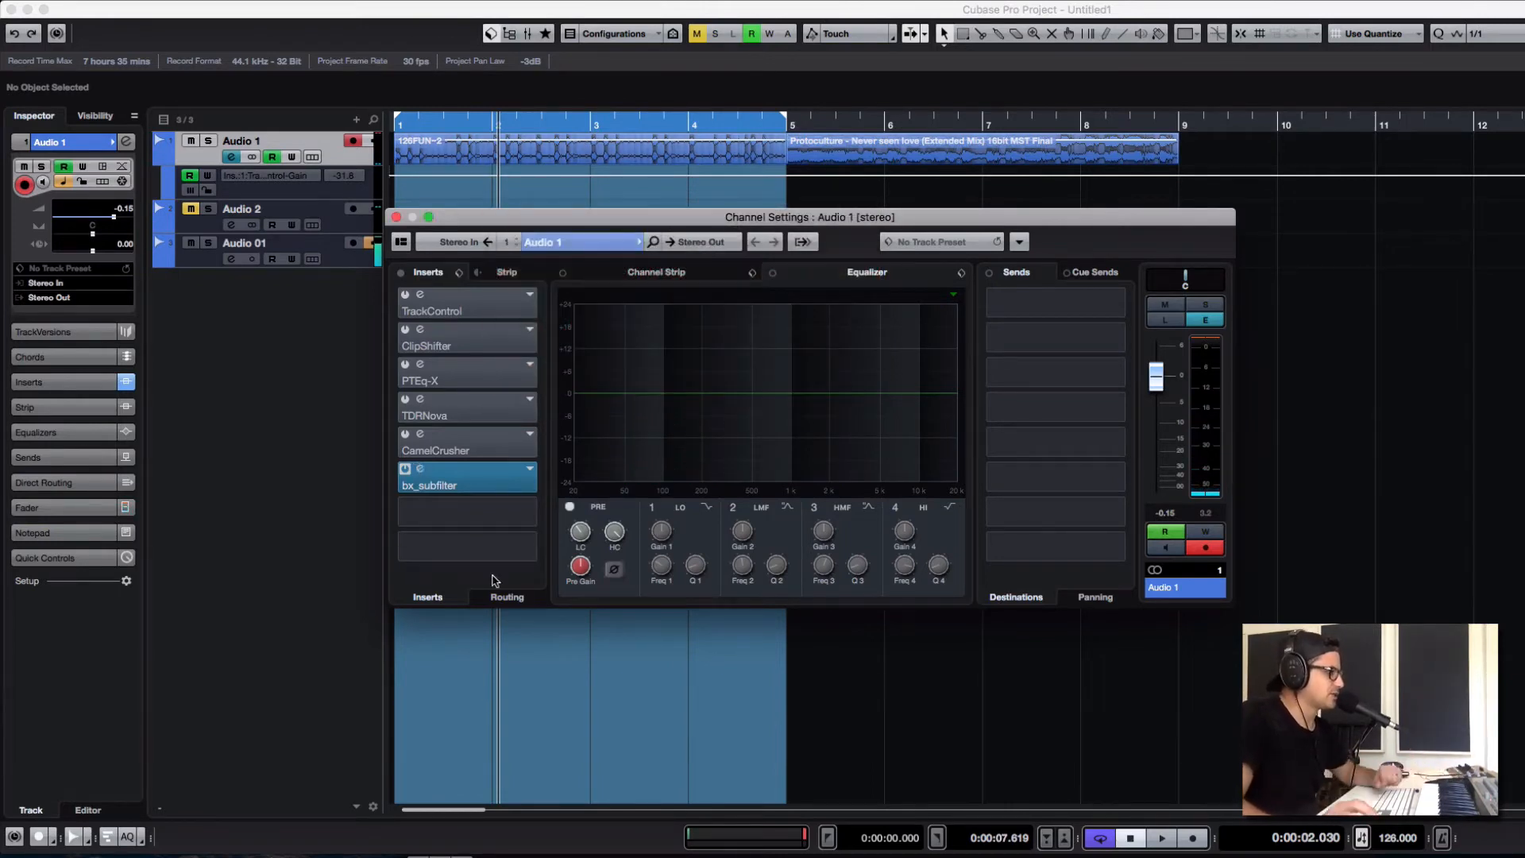
pyautogui.click(405, 469)
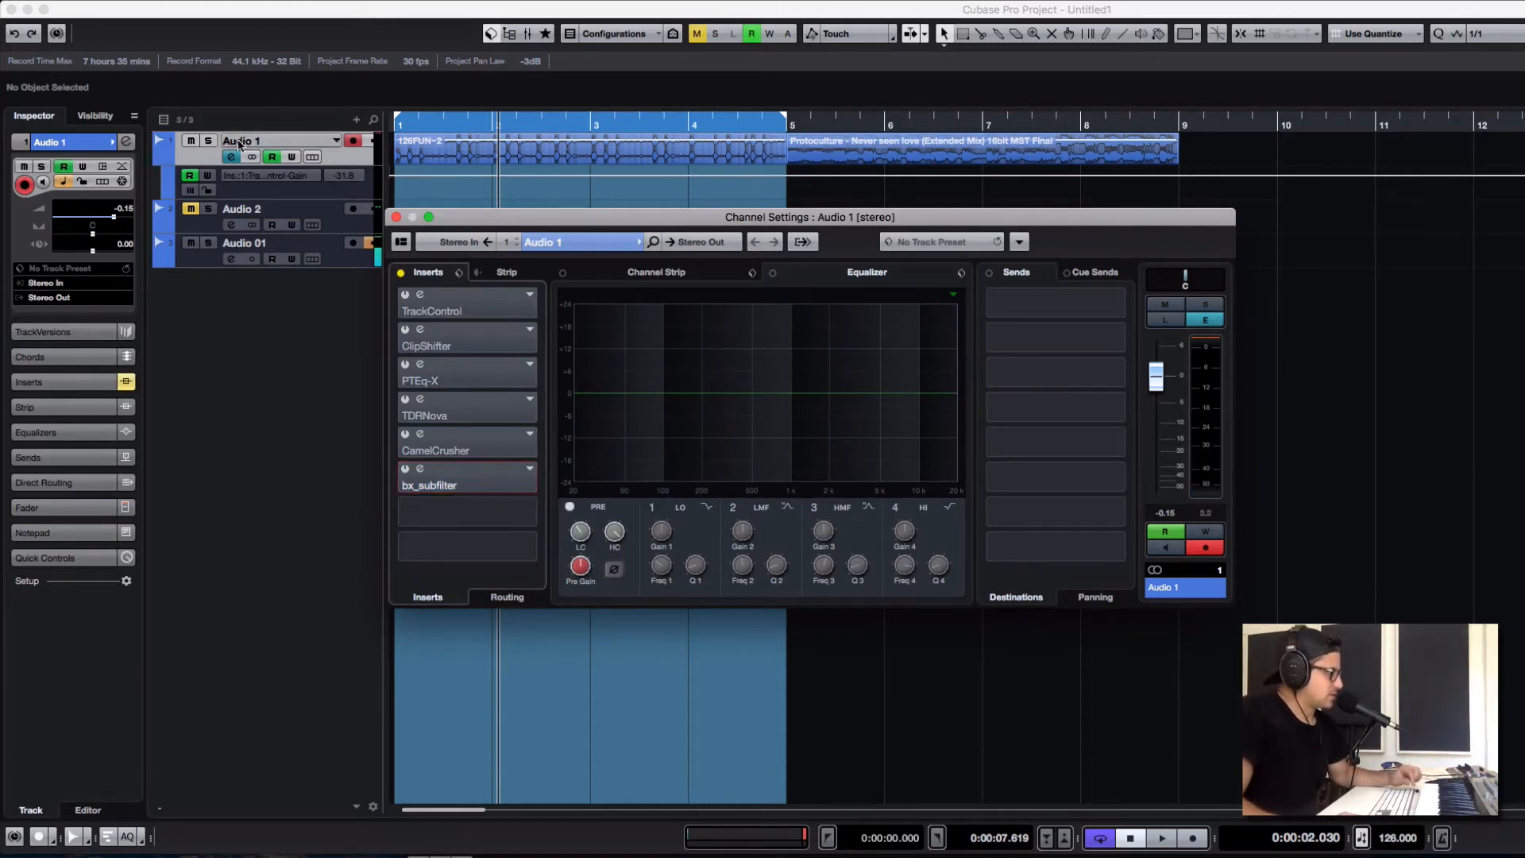
pyautogui.click(355, 232)
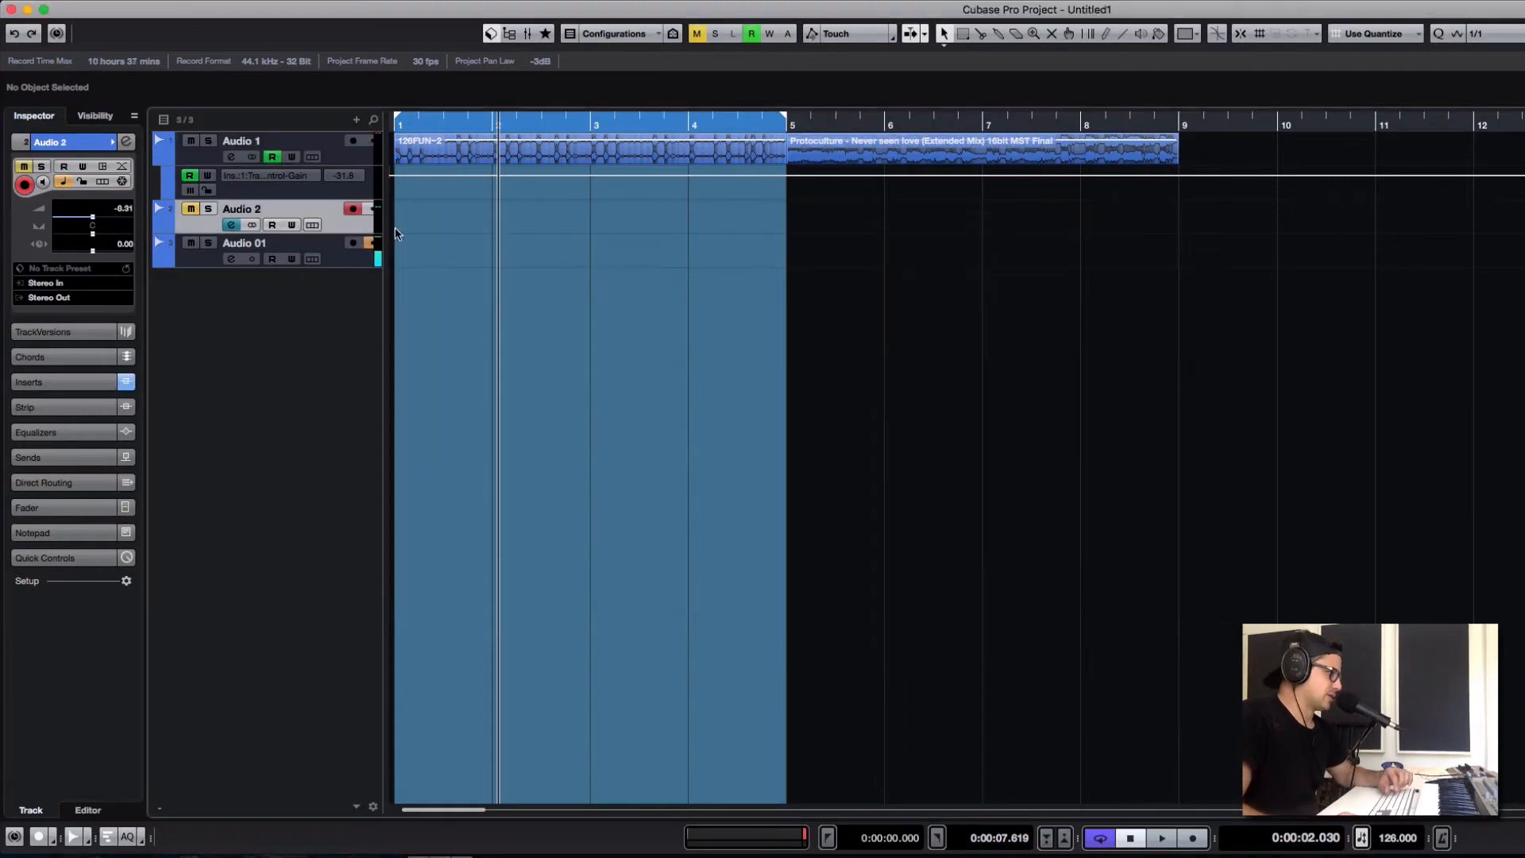
# Step: Copy the 126FUN-2 clip from Audio 1 onto the Audio 2 track, starting at bar 1
pyautogui.moveTo(520, 151); pyautogui.dragTo(555, 239)
pyautogui.click(478, 316)
pyautogui.click(474, 229)
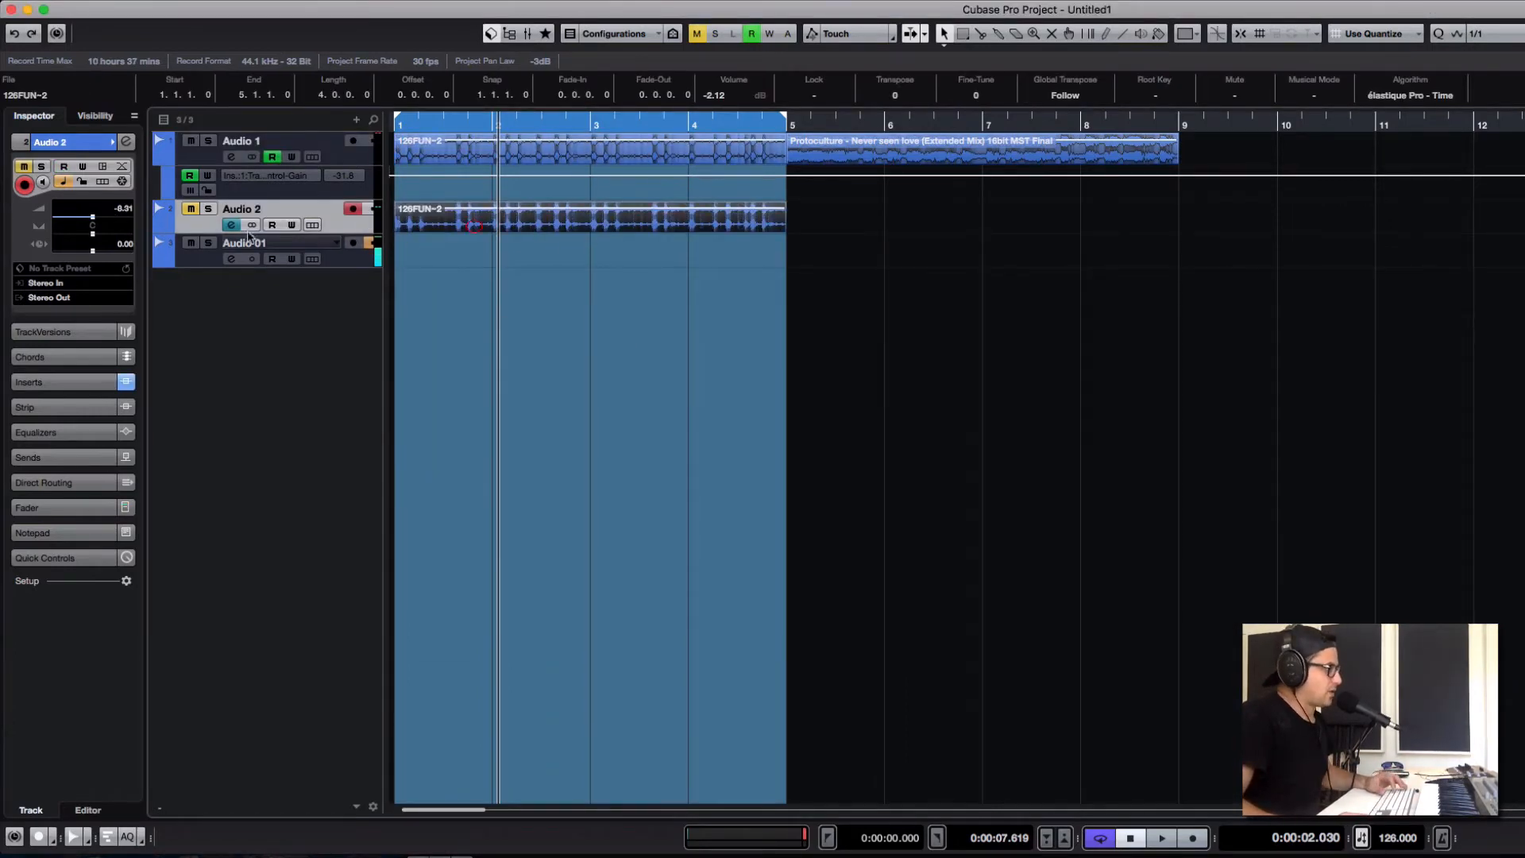
# Step: Unmute Audio 2 and mute Audio 1
pyautogui.click(231, 226)
pyautogui.click(191, 209)
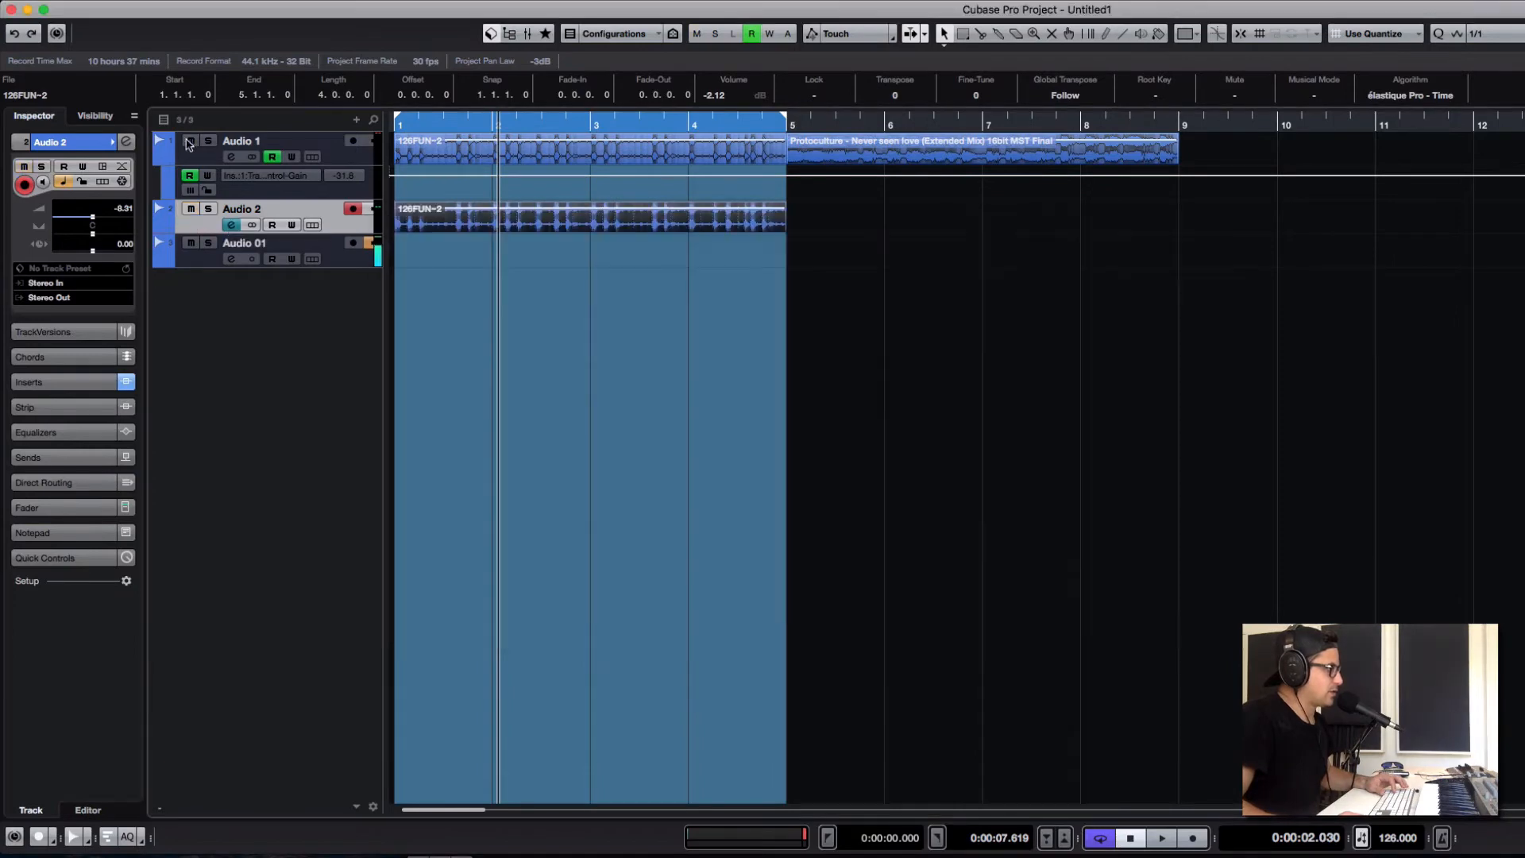
pyautogui.click(191, 142)
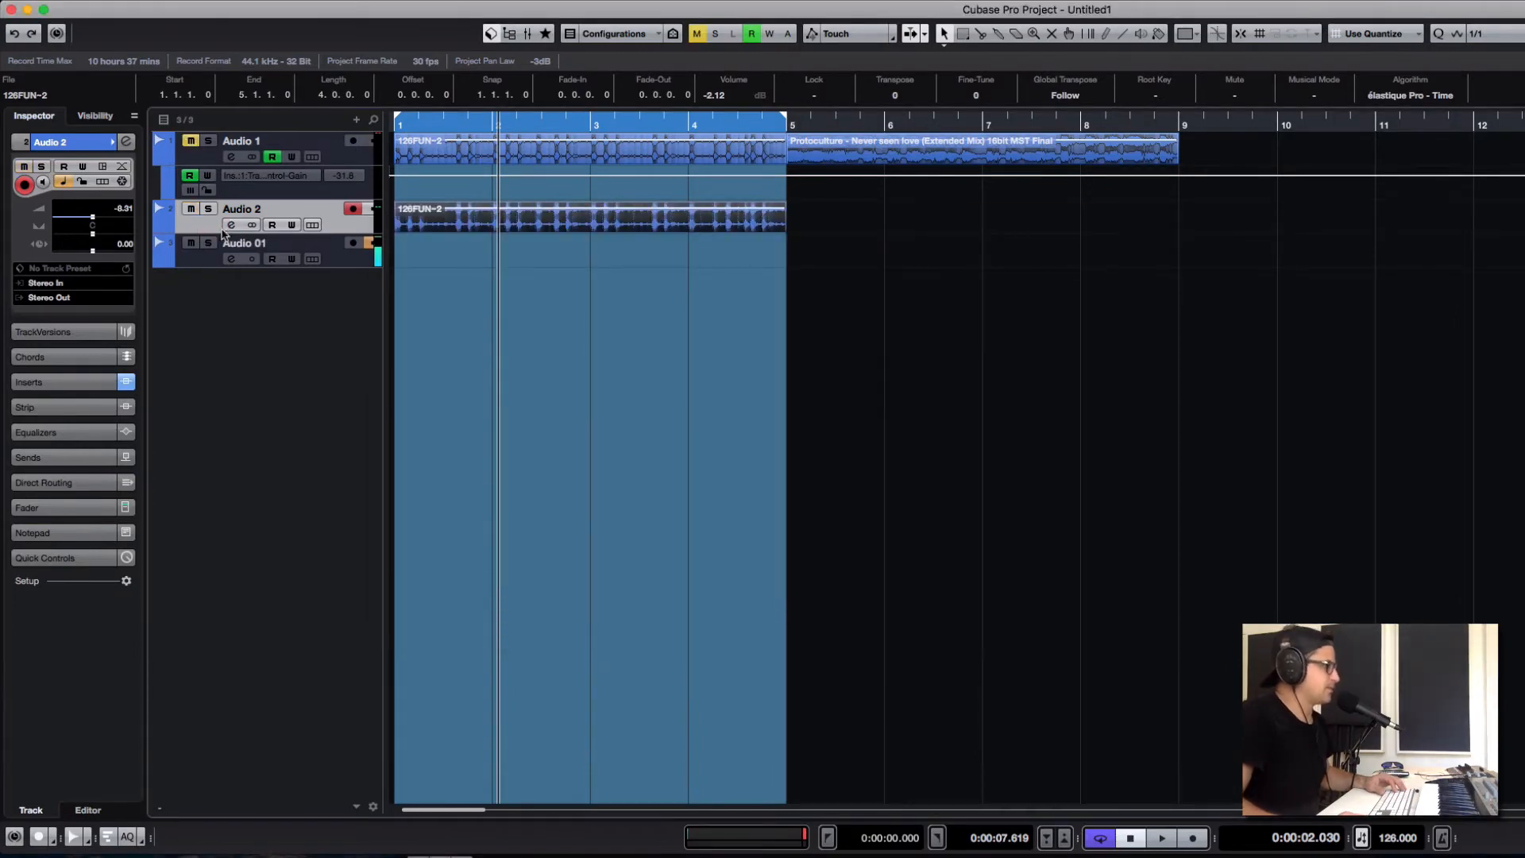
# Step: Open Audio 2's channel settings, activate the MJUCjr insert, and deactivate VPS Scope
pyautogui.click(231, 225)
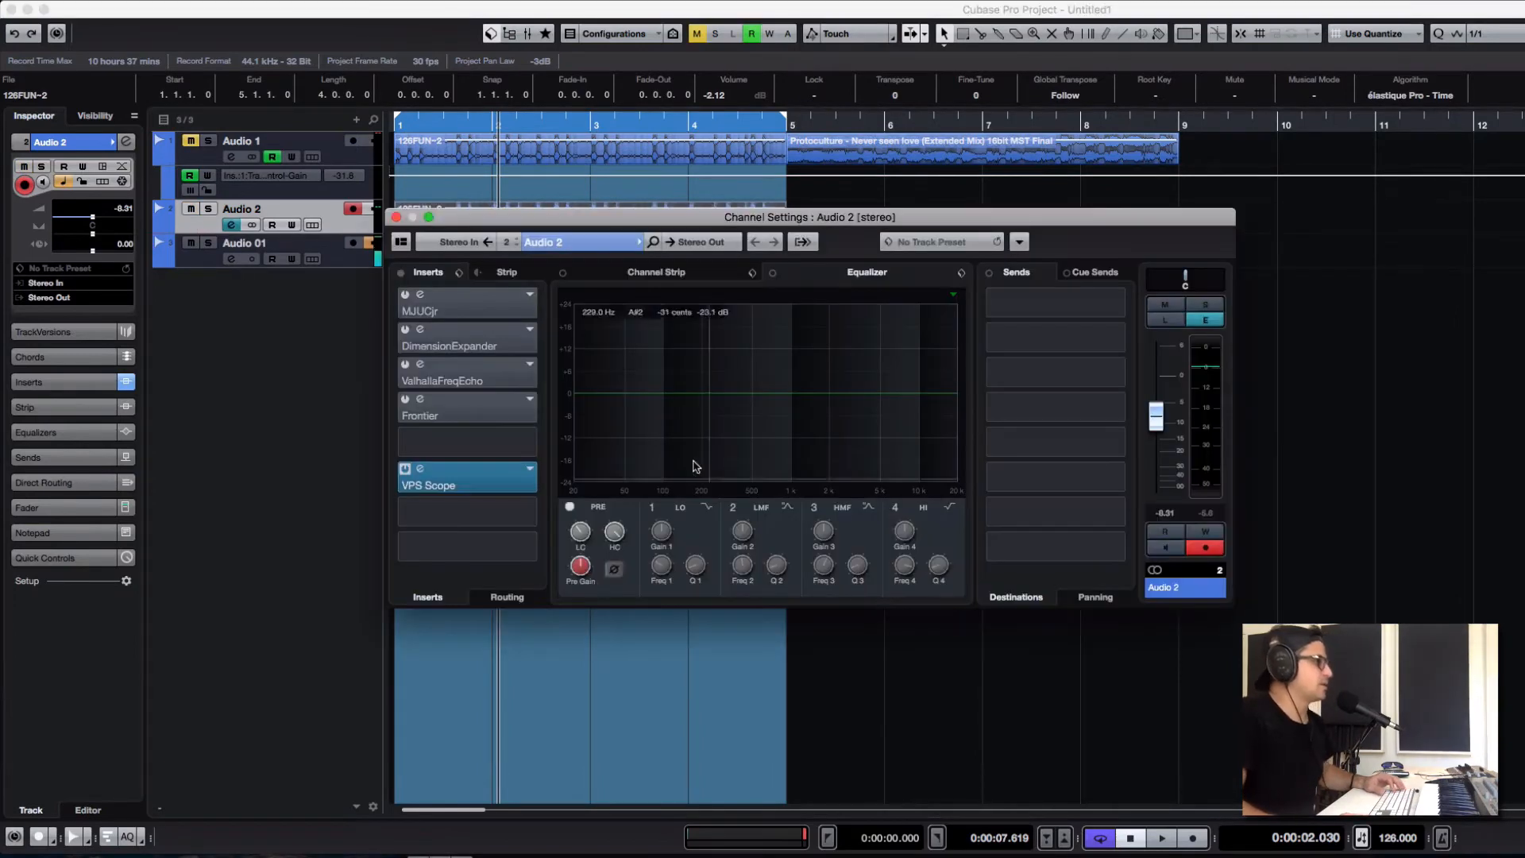
pyautogui.click(405, 294)
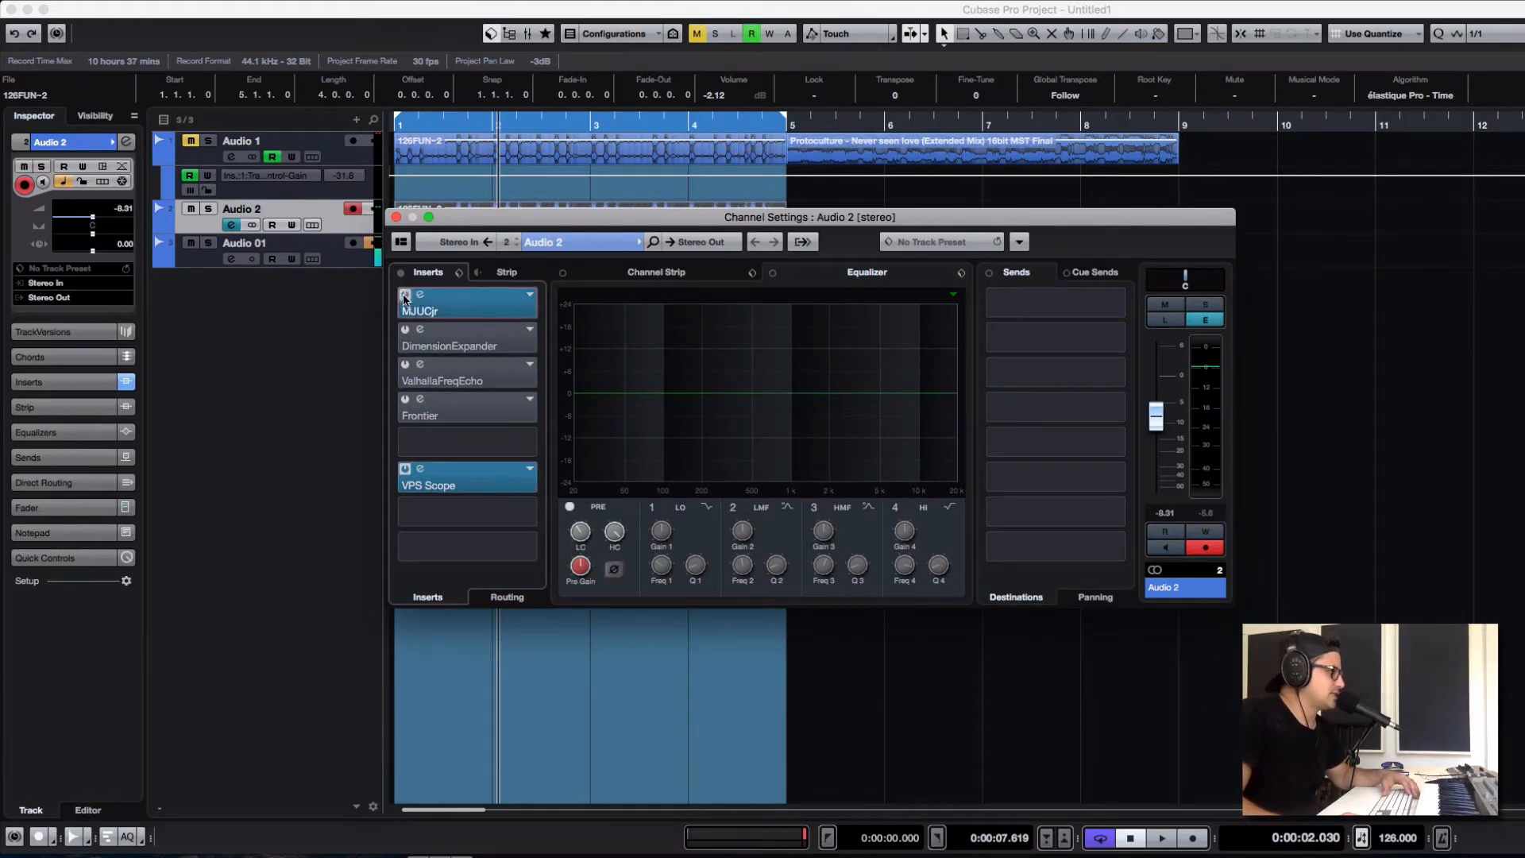
pyautogui.click(407, 468)
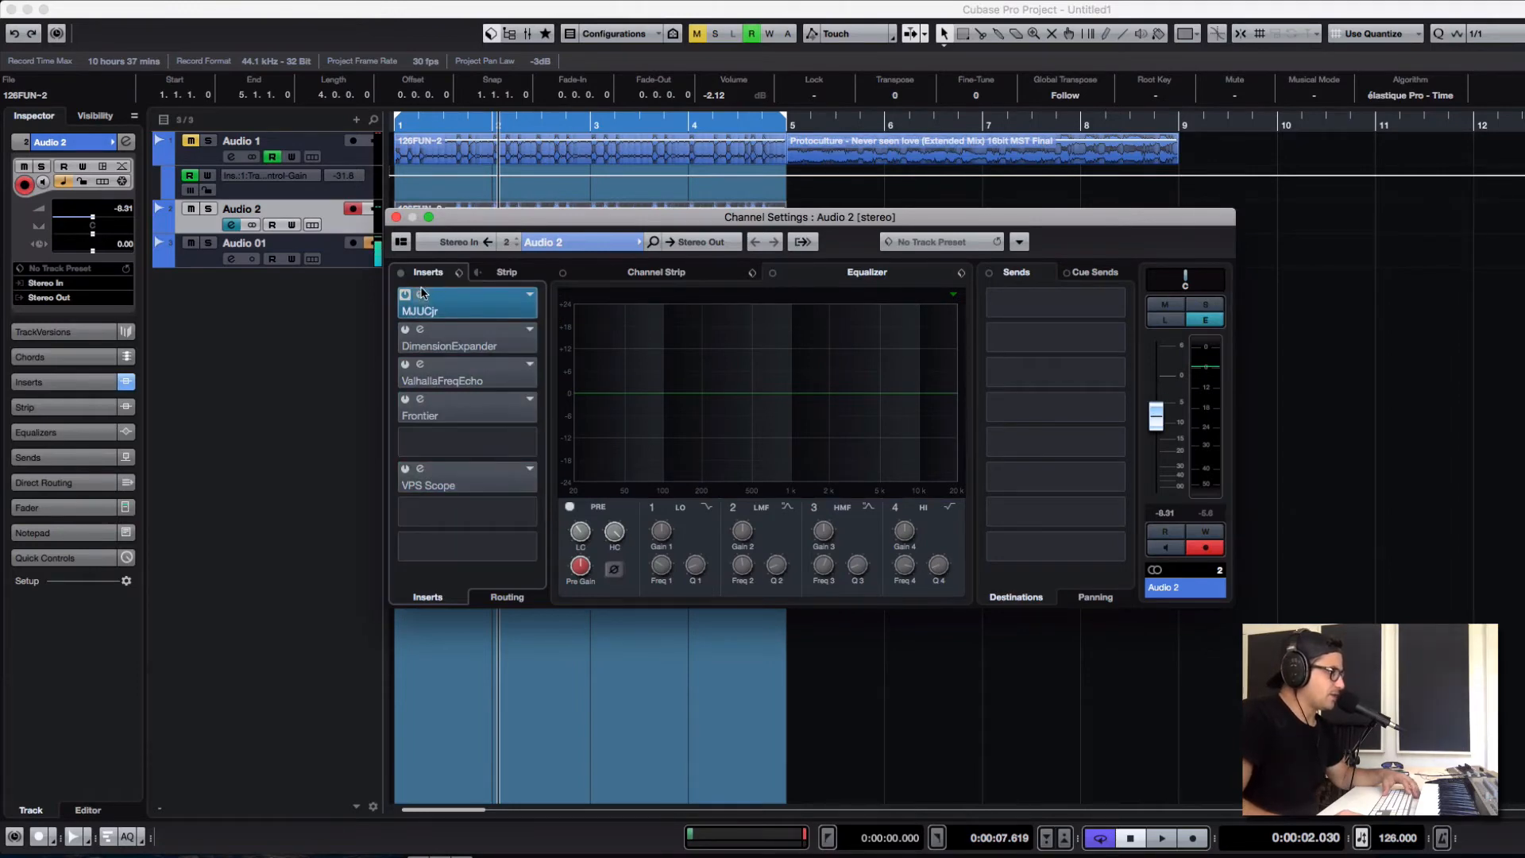
# Step: Open the MJUCjr editor with the channel settings window moved clear of it, and set Compress to 0.0
pyautogui.click(421, 295)
pyautogui.click(419, 295)
pyautogui.click(416, 296)
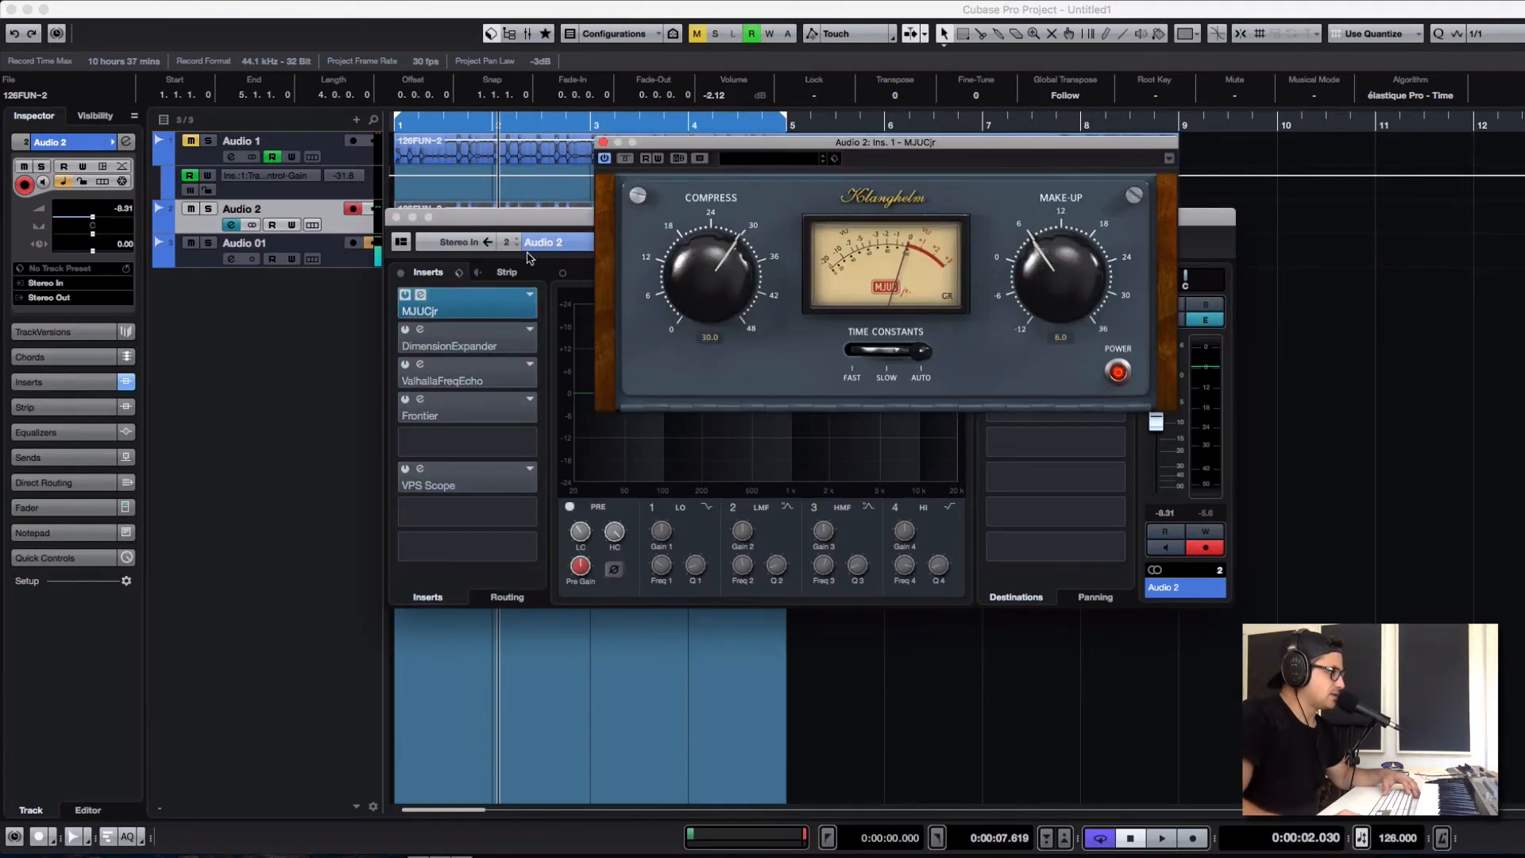
pyautogui.moveTo(525, 222); pyautogui.dragTo(1393, 274)
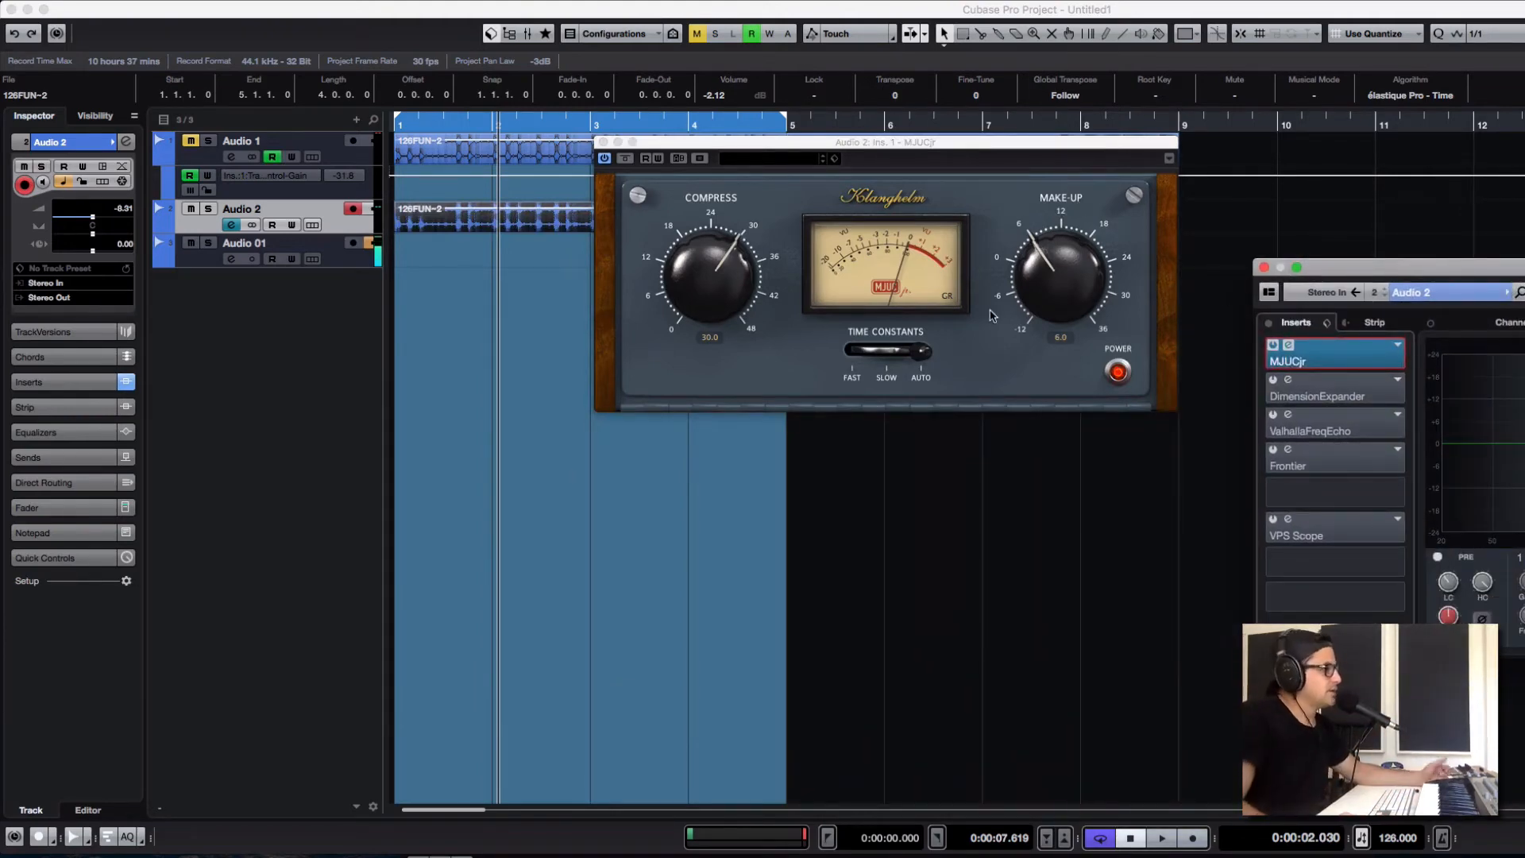
pyautogui.moveTo(728, 291); pyautogui.dragTo(873, 551)
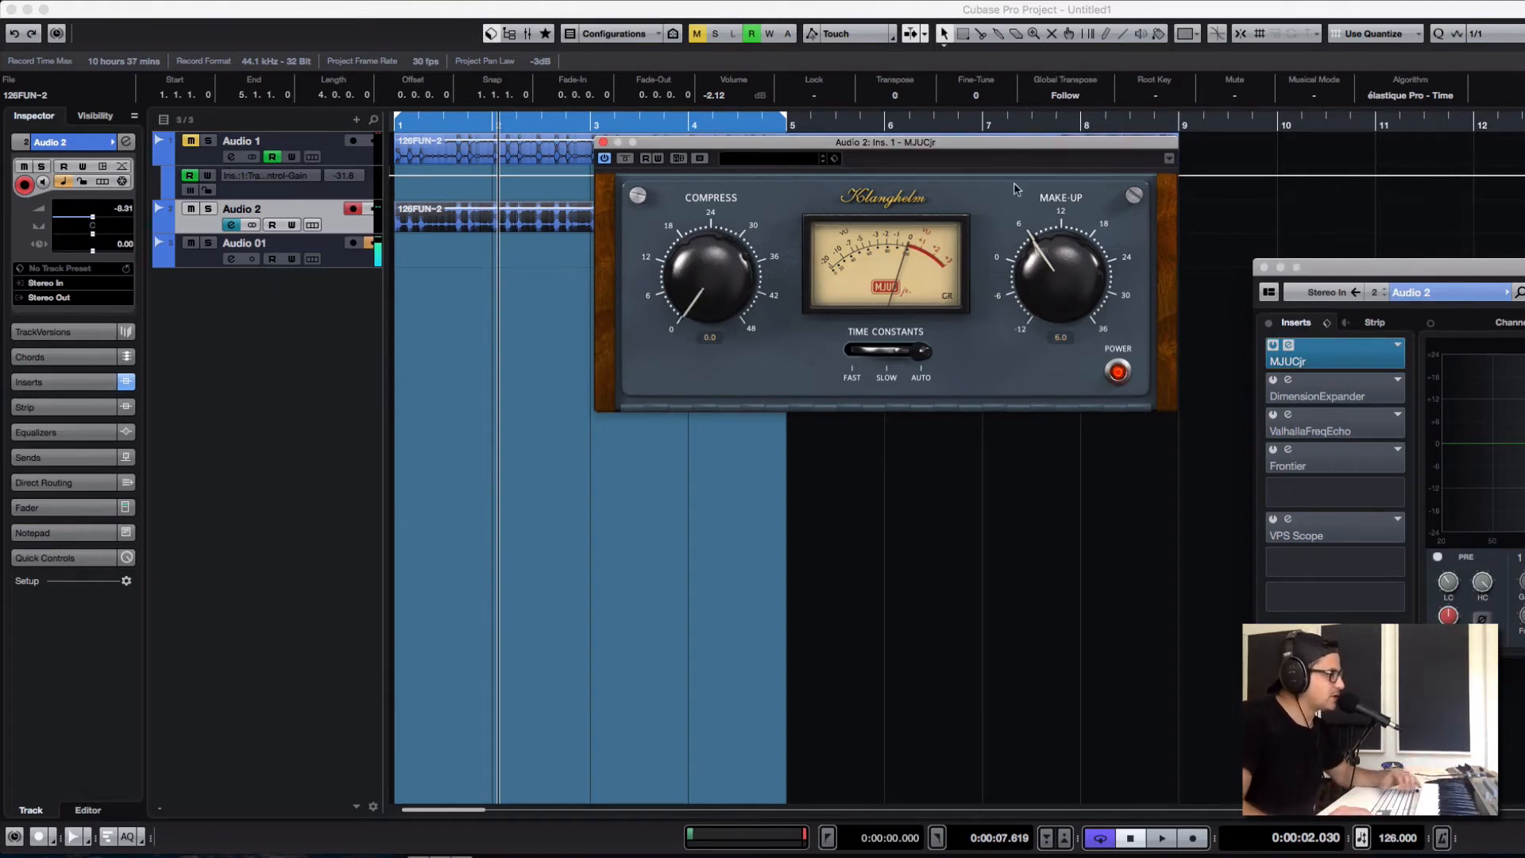
# Step: Play the loop from bar 1 and set MJUCjr's Compress to 33.9 with Make-up raised to about 26.8
pyautogui.moveTo(704, 297); pyautogui.dragTo(681, 430)
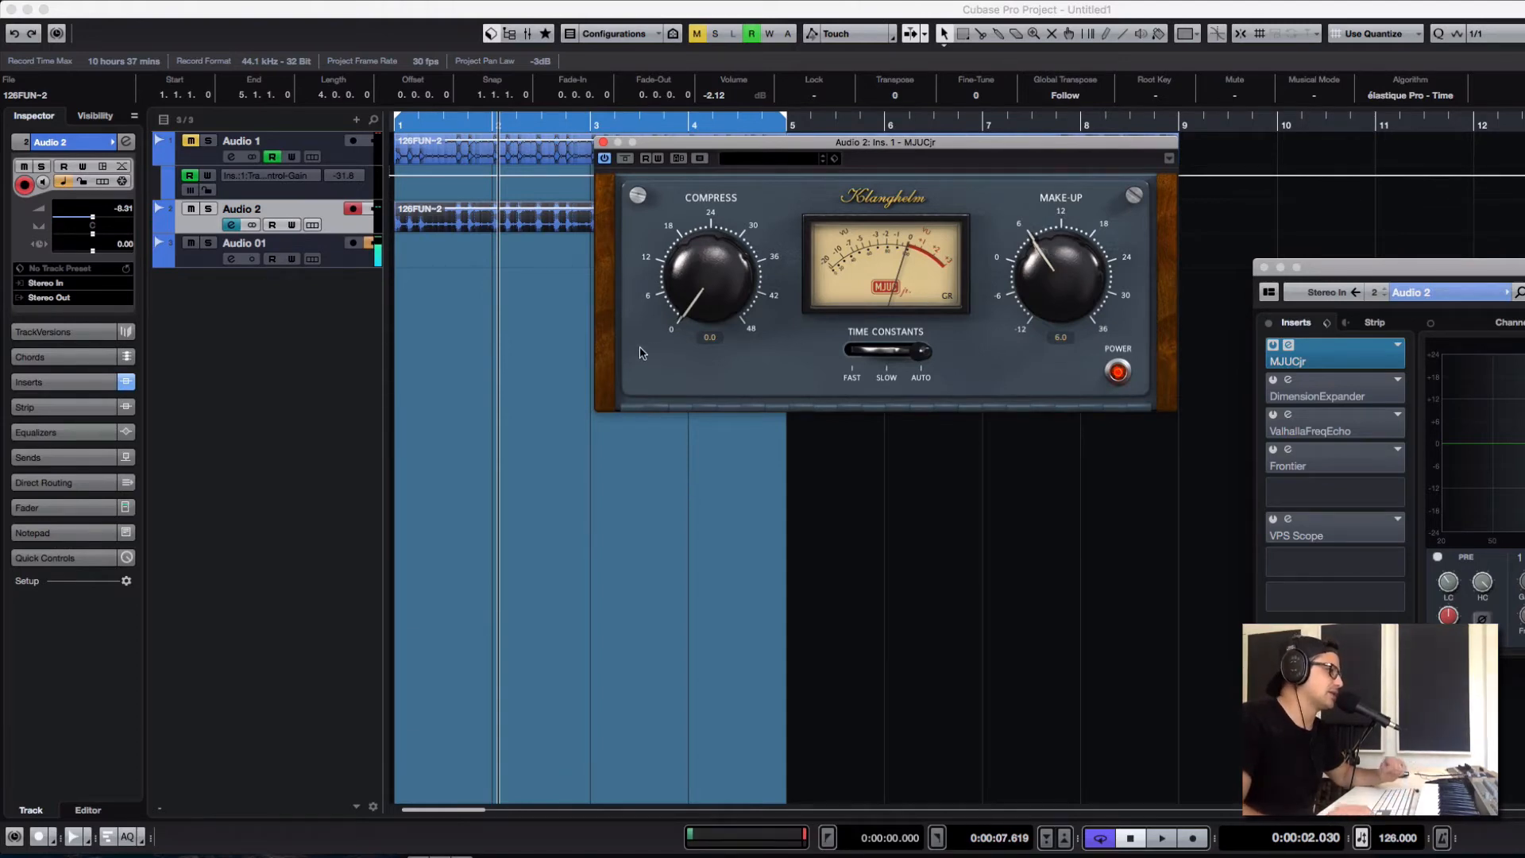
pyautogui.click(410, 123)
pyautogui.press('space')
pyautogui.moveTo(709, 274); pyautogui.dragTo(785, 364)
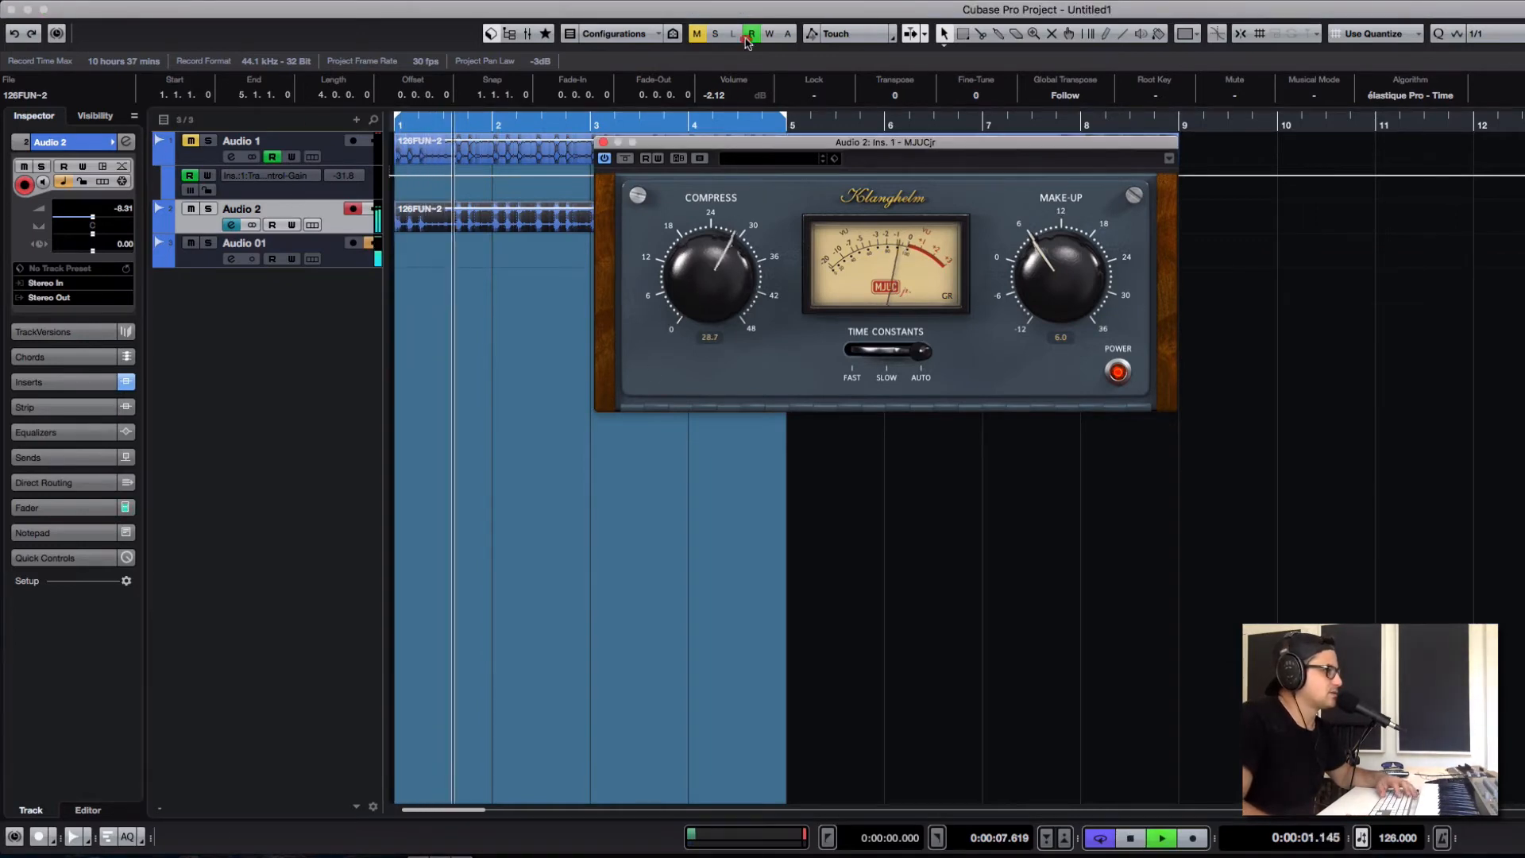
pyautogui.moveTo(1072, 271); pyautogui.dragTo(1095, 130)
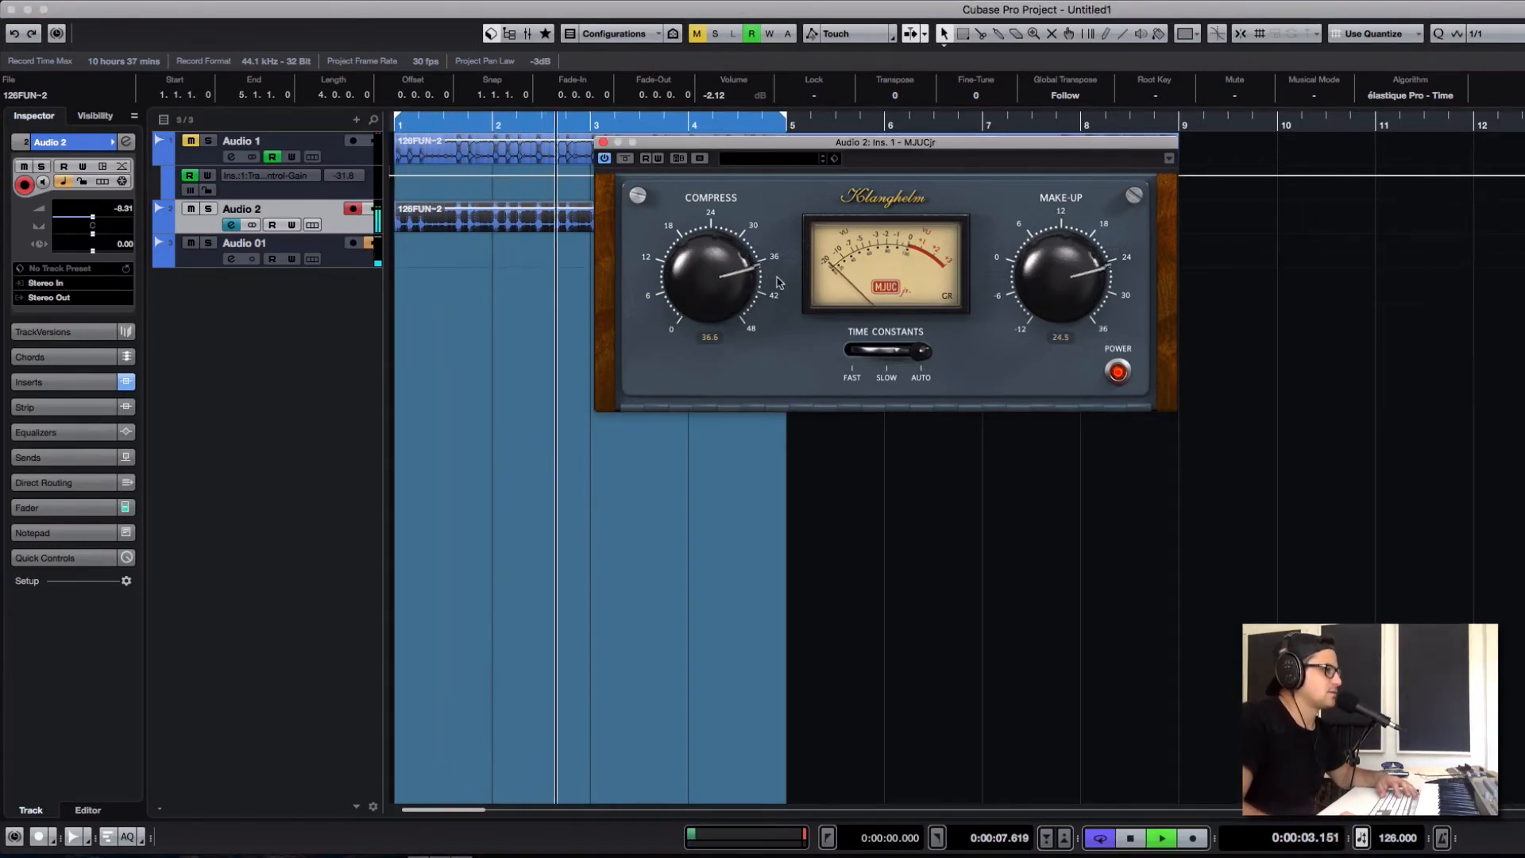
pyautogui.moveTo(722, 307); pyautogui.dragTo(723, 363)
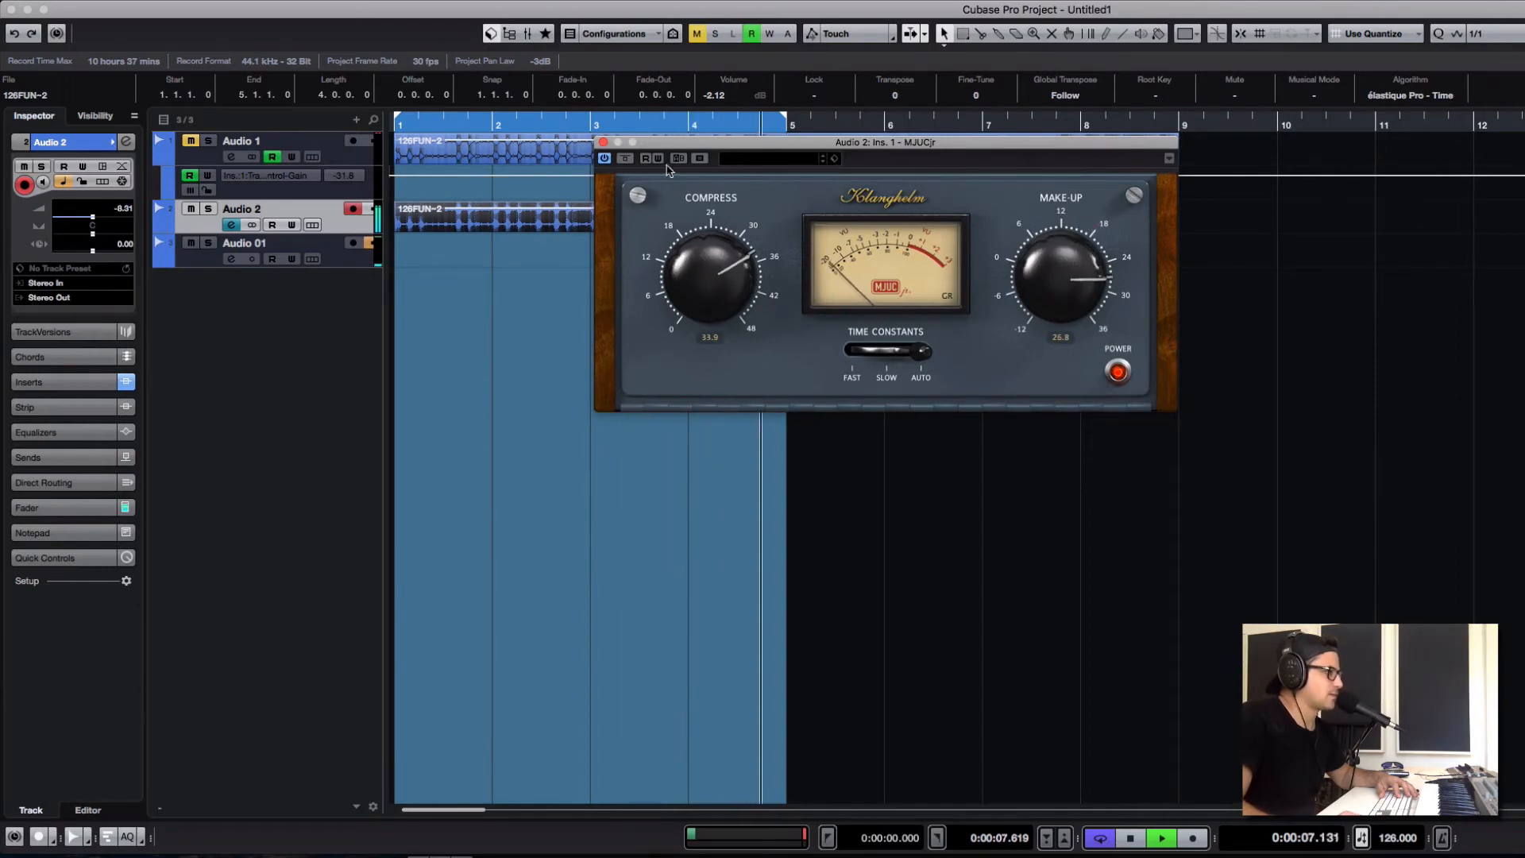
# Step: Compare MJUCjr bypassed and active during playback, and set its Time Constants to Fast with Make-up at 22.1
pyautogui.click(626, 159)
pyautogui.click(625, 159)
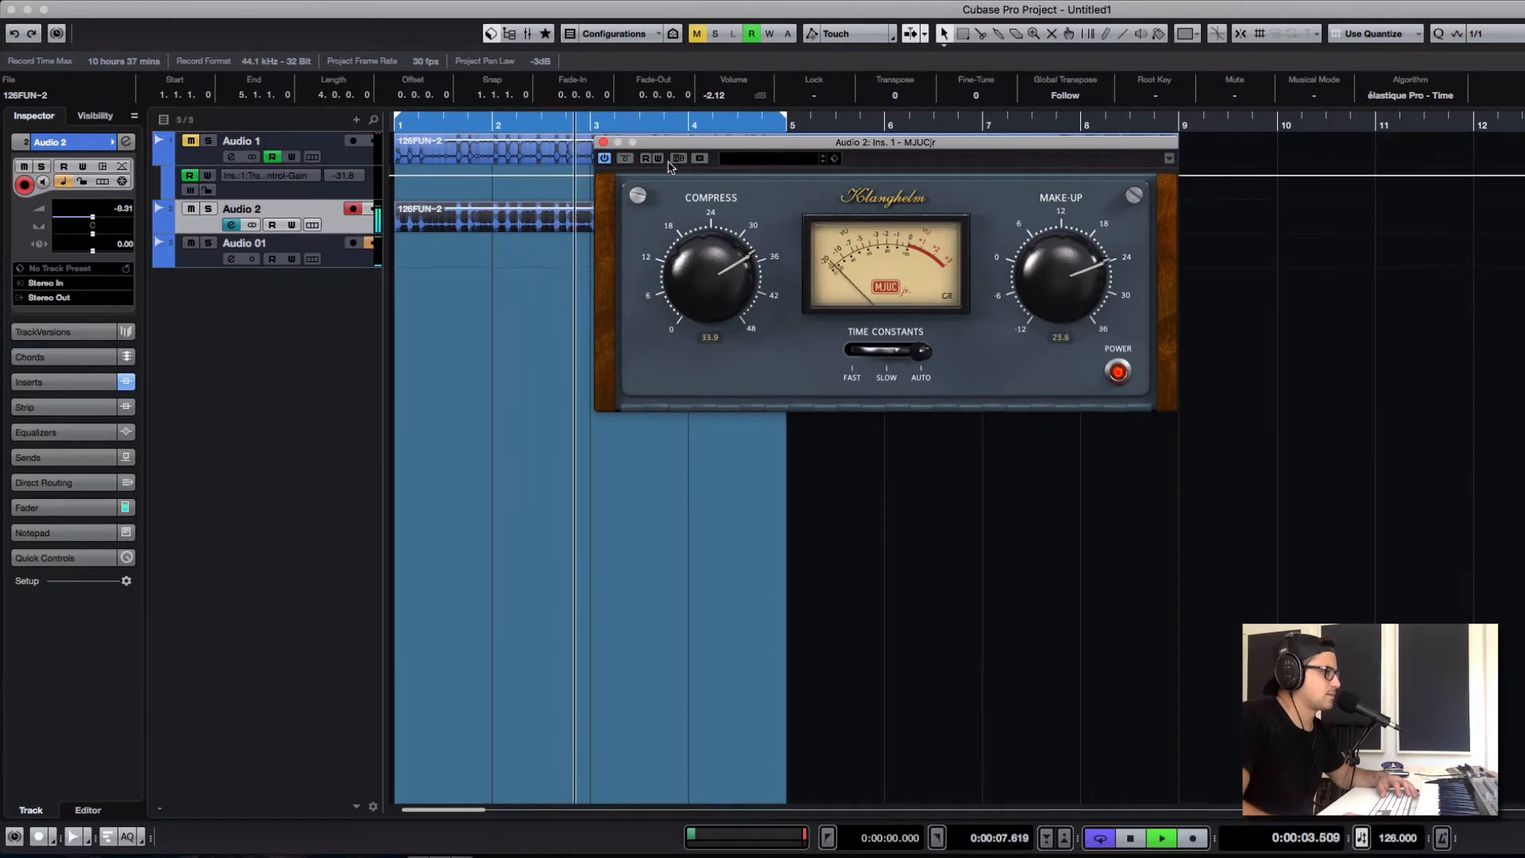
pyautogui.click(625, 159)
pyautogui.click(625, 159)
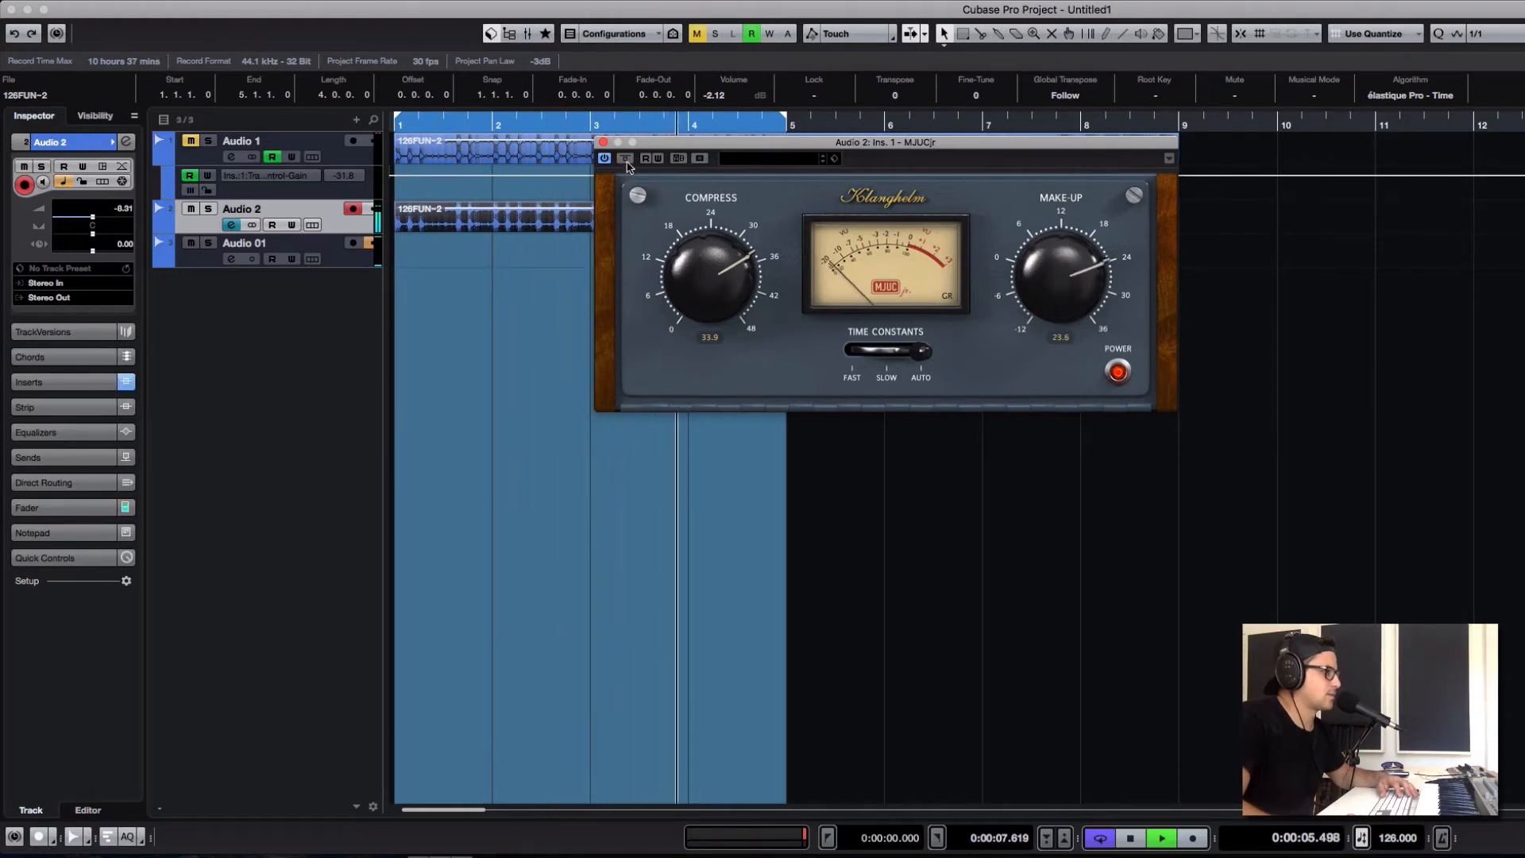
pyautogui.click(844, 351)
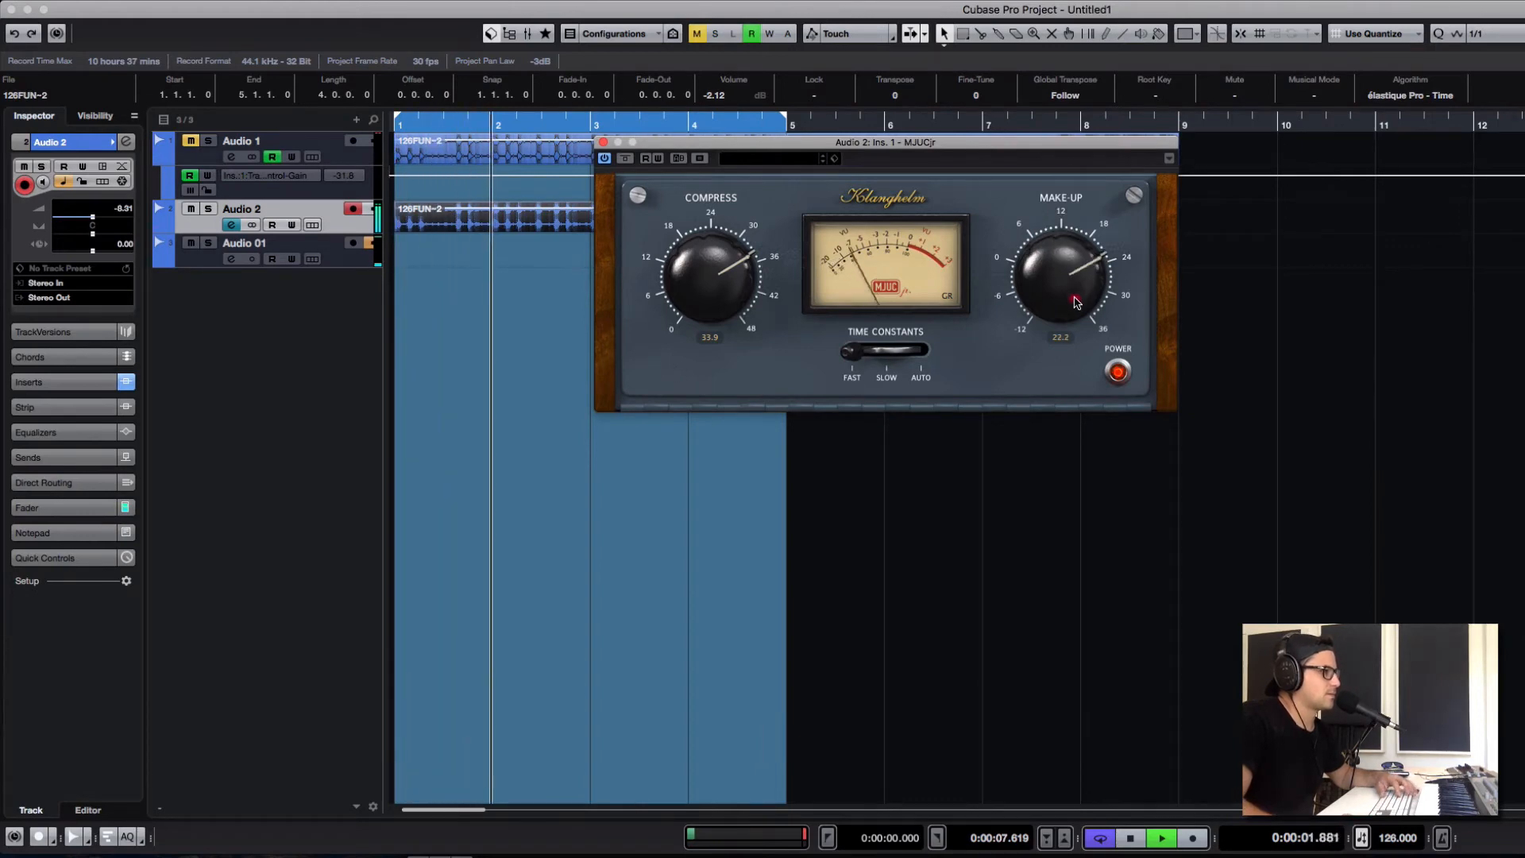
pyautogui.press('space')
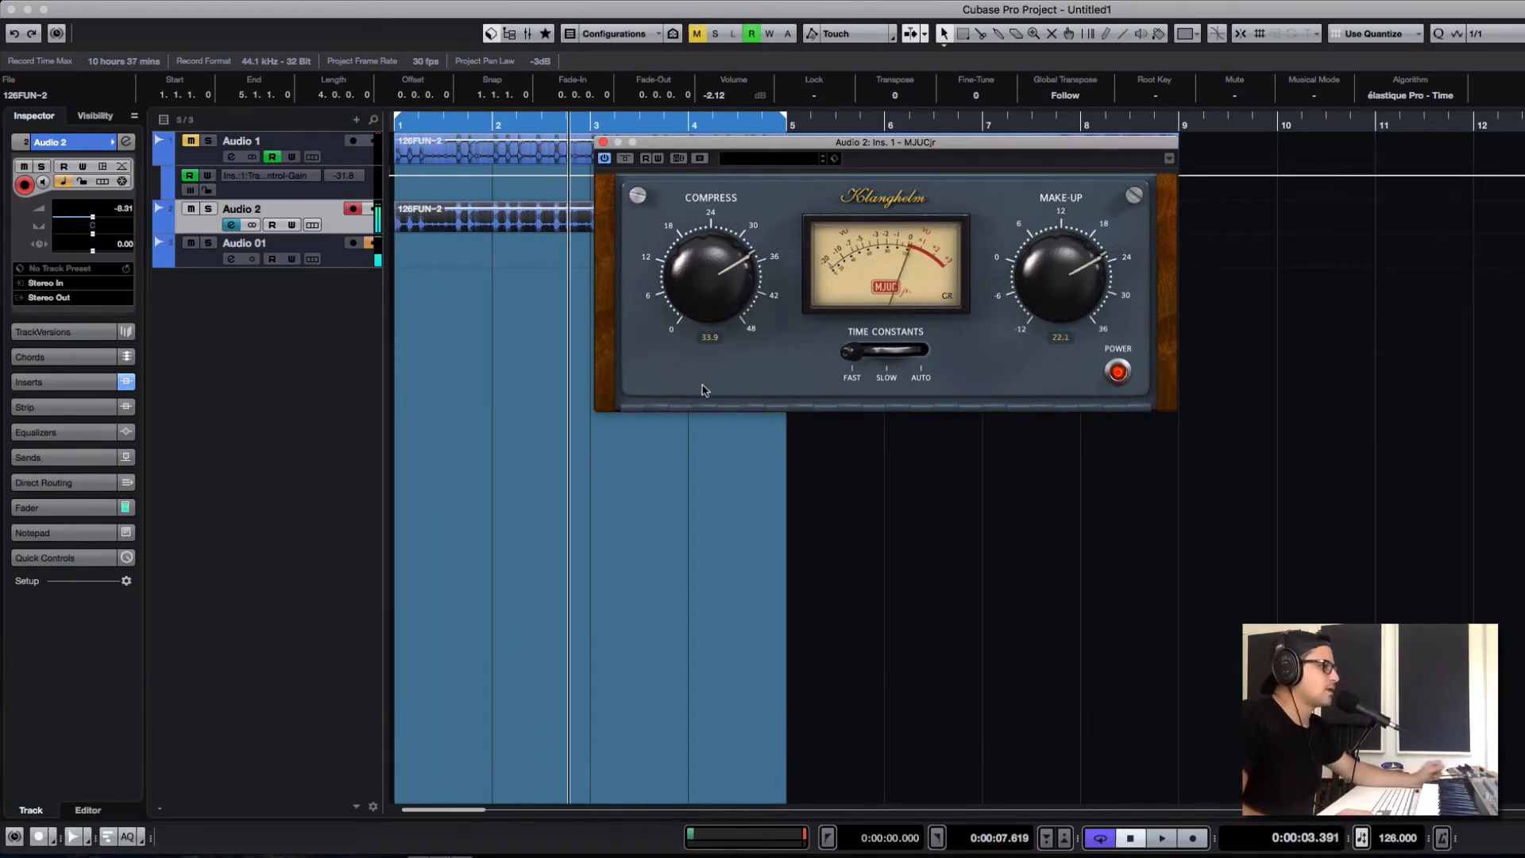
# Step: Move the MJUCjr editor below the tracks and reopen Audio 2's channel settings with the full window in view
pyautogui.moveTo(823, 143); pyautogui.dragTo(378, 174)
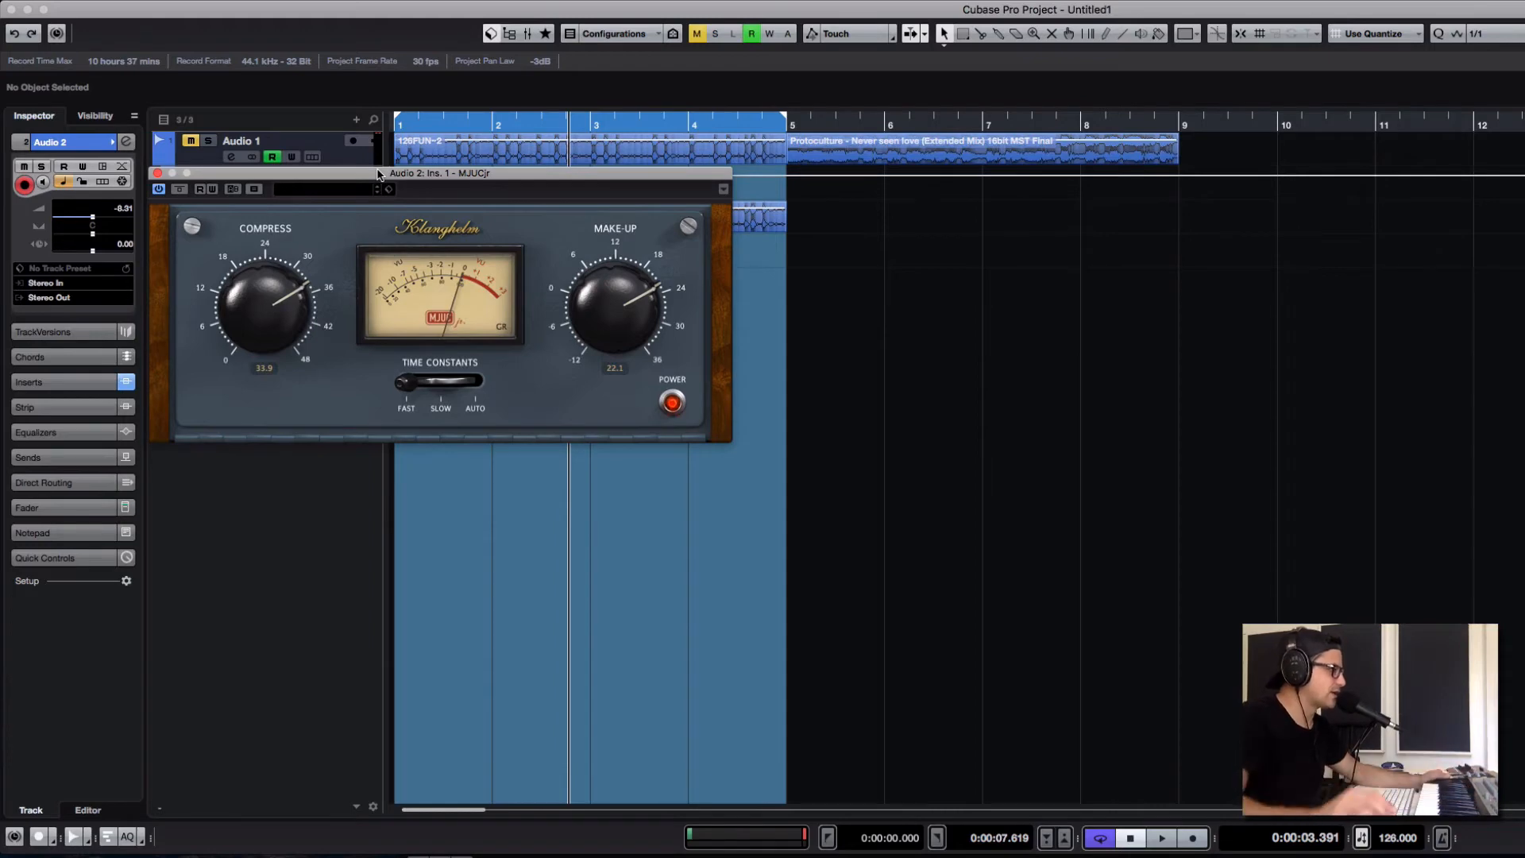
pyautogui.moveTo(420, 169); pyautogui.dragTo(545, 352)
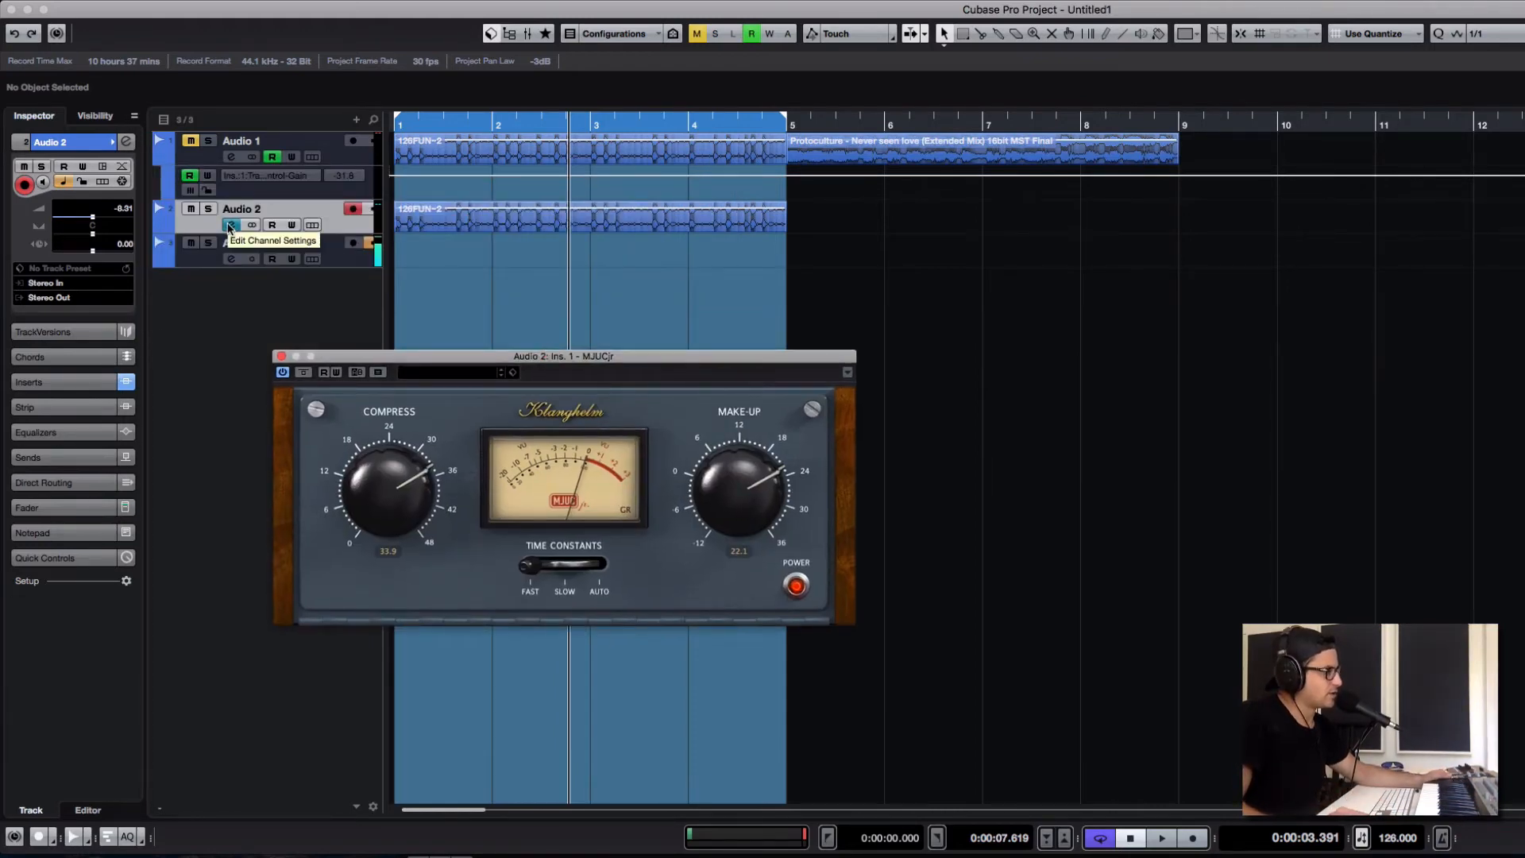
pyautogui.click(423, 216)
pyautogui.moveTo(873, 270); pyautogui.dragTo(291, 227)
pyautogui.click(231, 225)
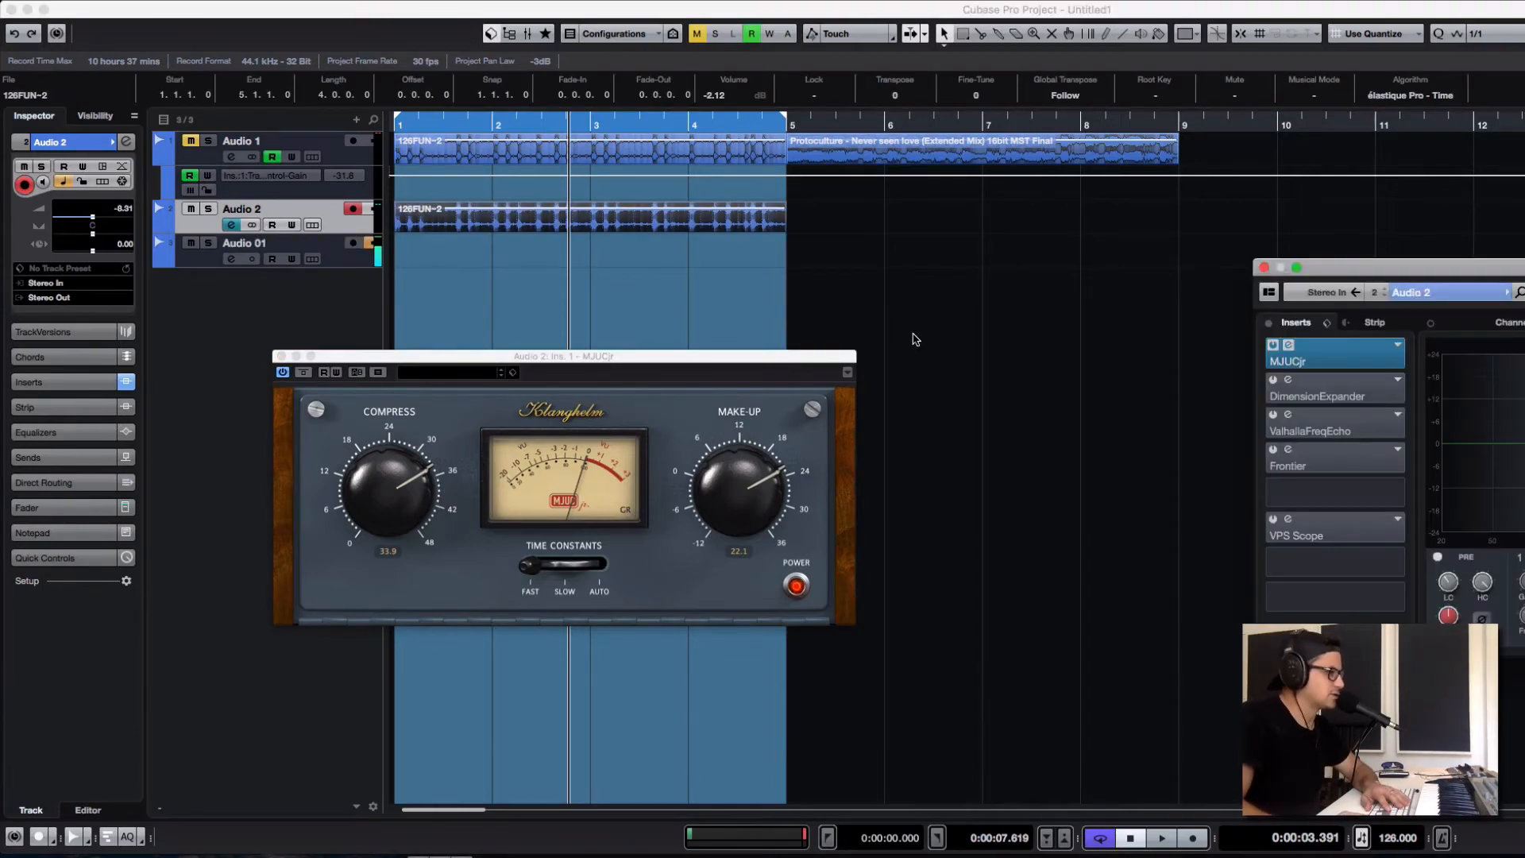
pyautogui.moveTo(1379, 273); pyautogui.dragTo(317, 147)
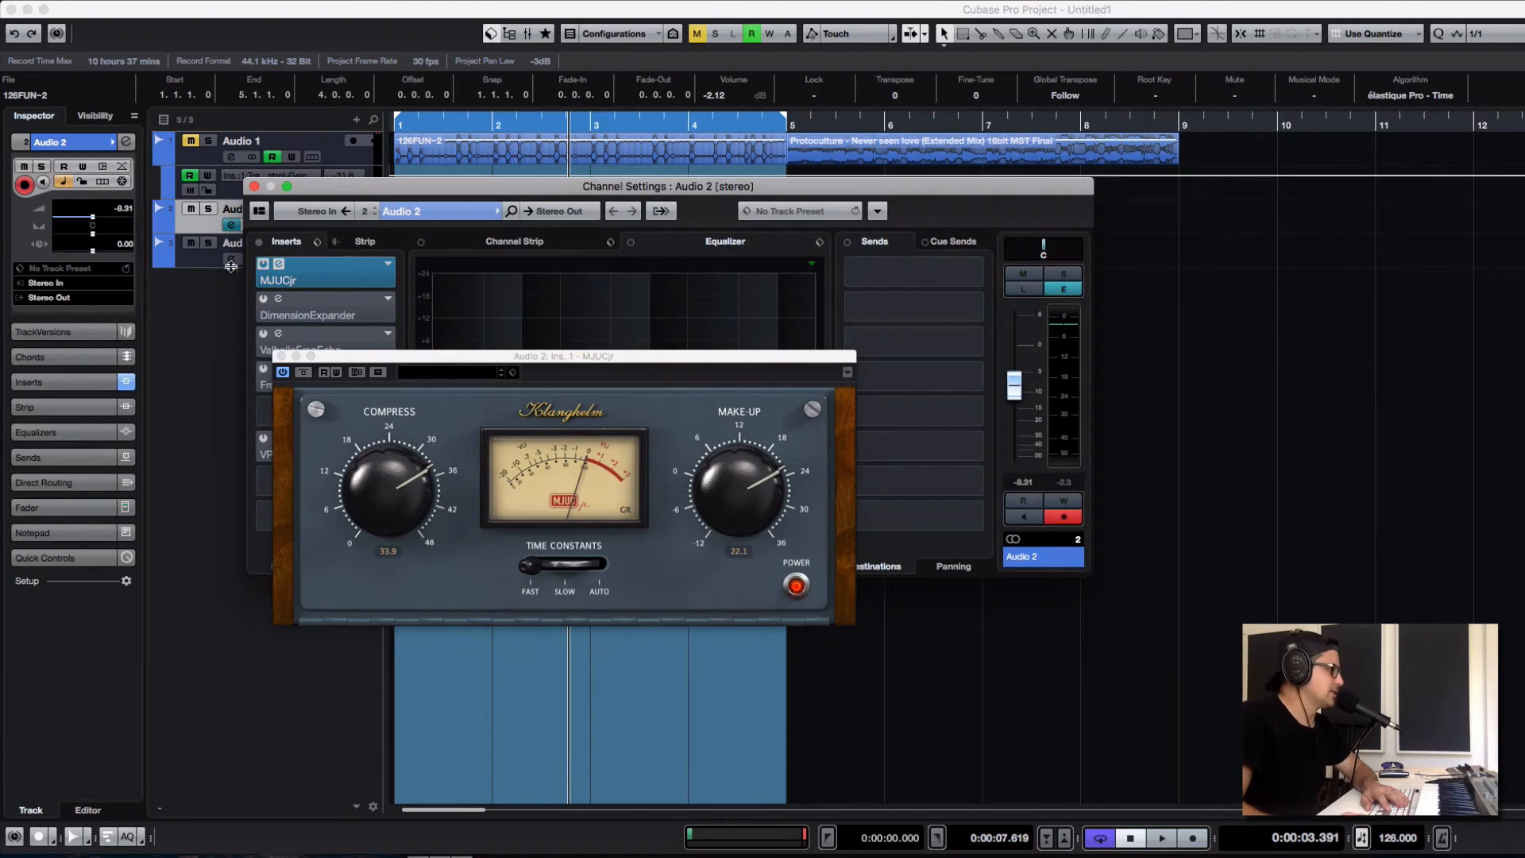
# Step: Deactivate MJUCjr and close its editor, and activate the DimensionExpander insert with its editor open
pyautogui.click(278, 263)
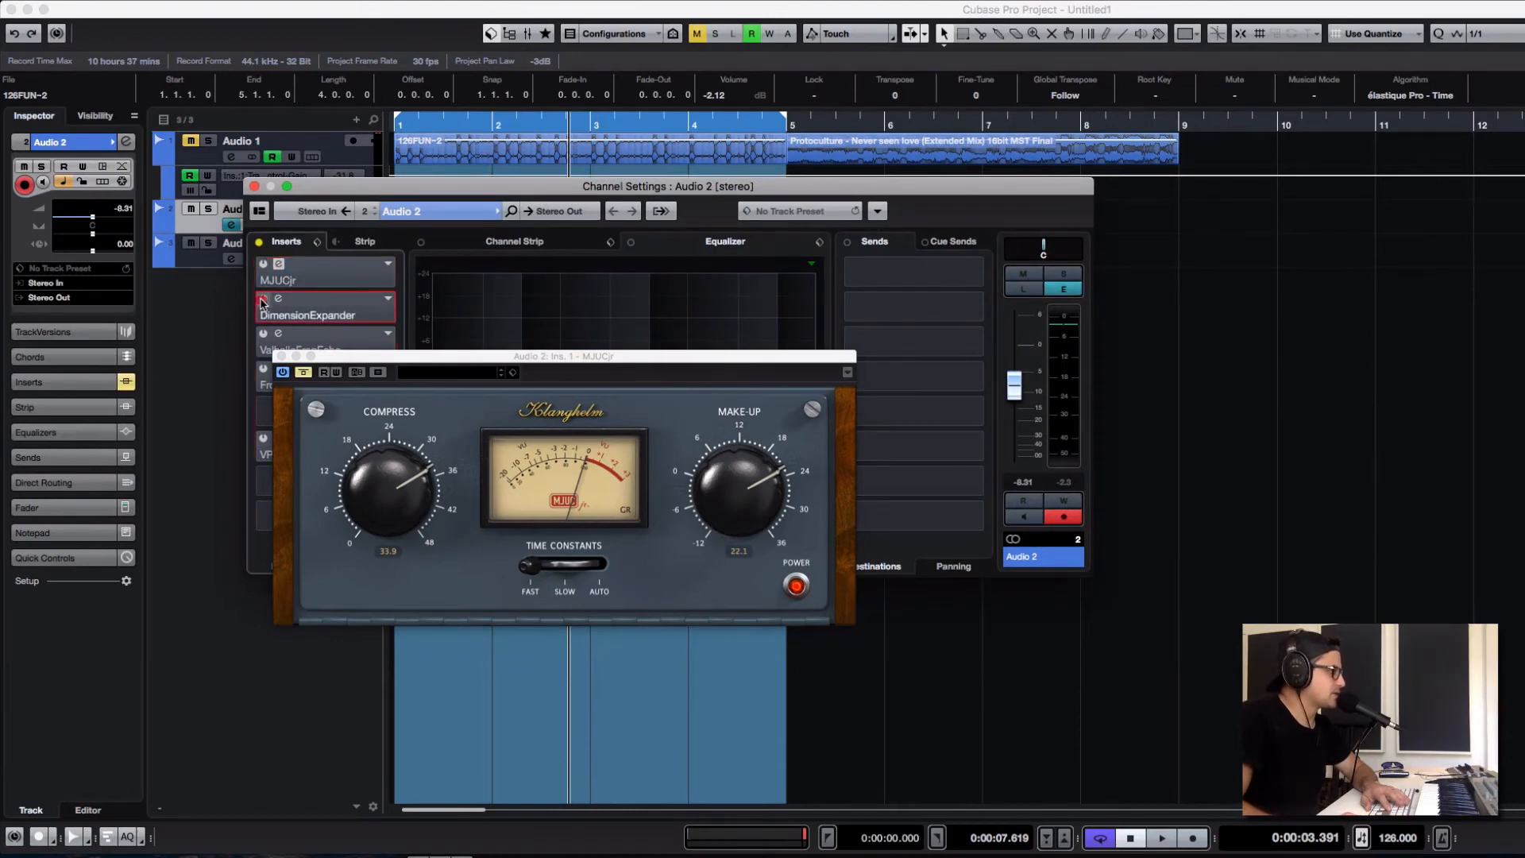
pyautogui.click(265, 300)
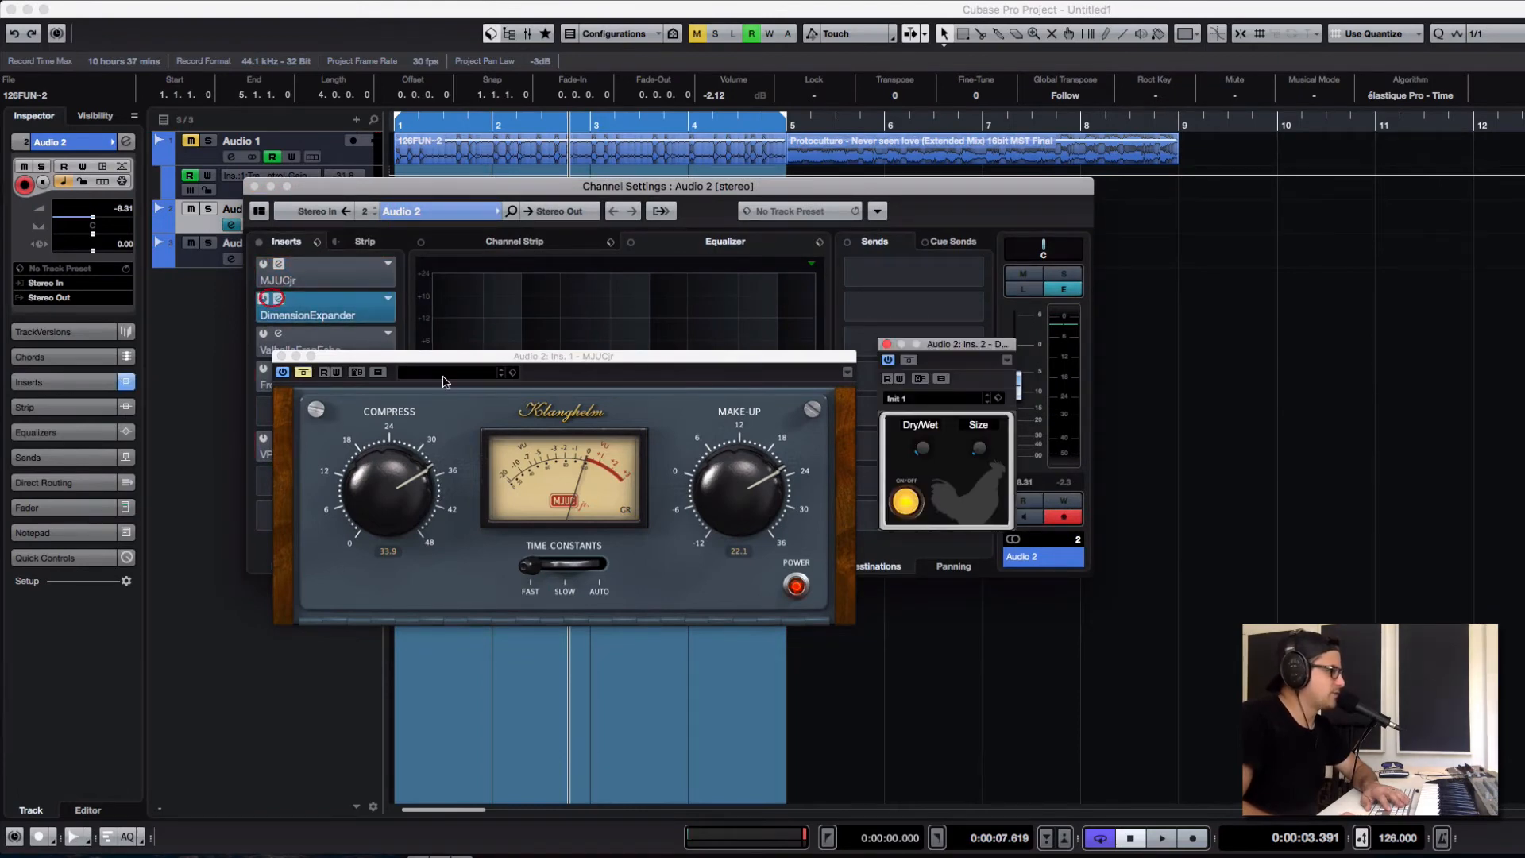
pyautogui.click(281, 357)
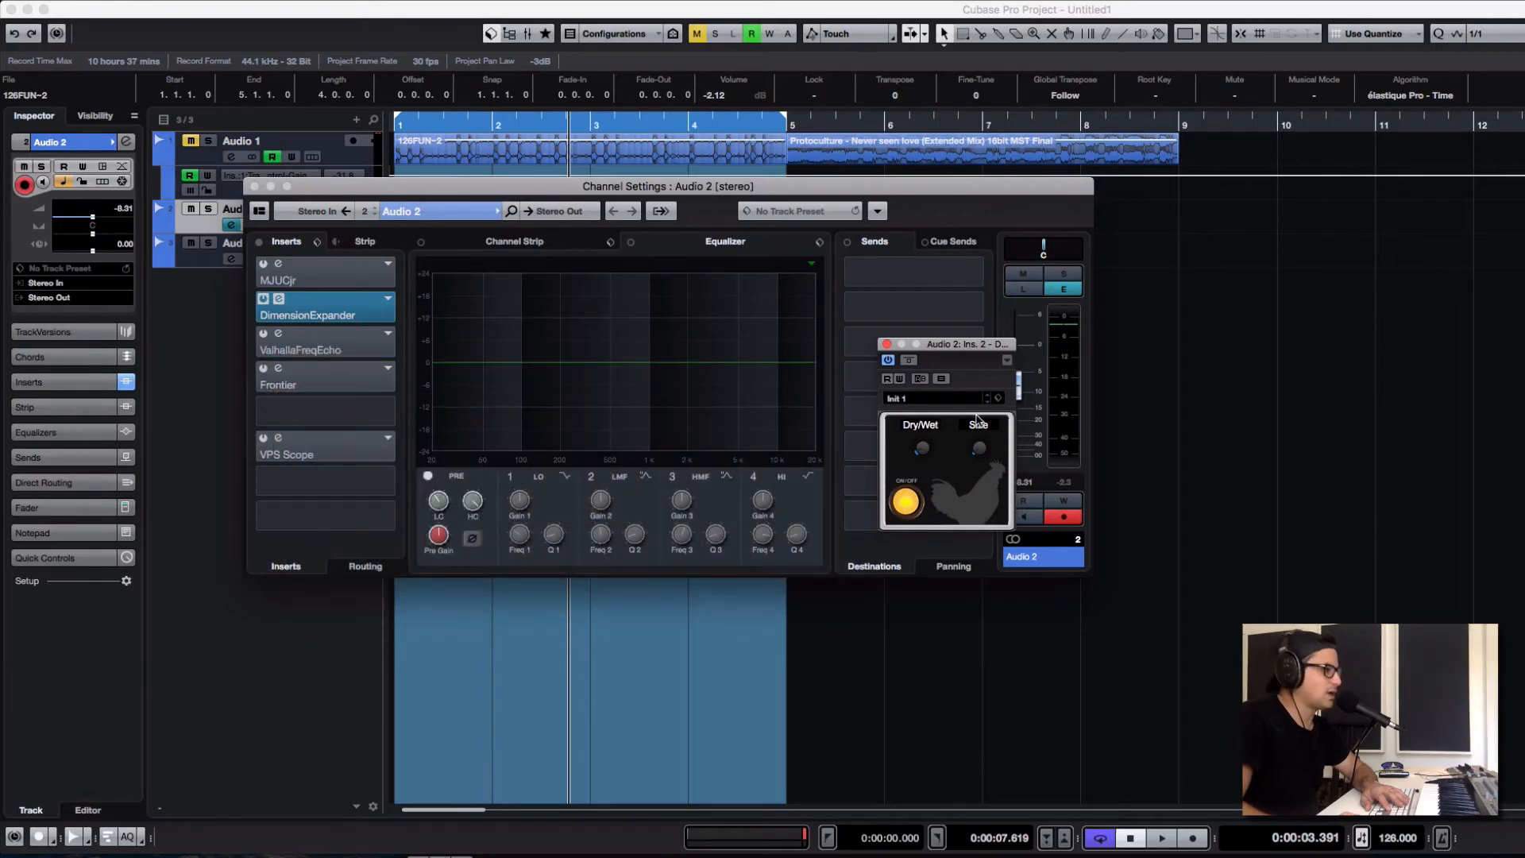
# Step: Close Audio 2's channel settings and place the DimensionExpander editor below the Audio 2 clip
pyautogui.moveTo(951, 352); pyautogui.dragTo(459, 263)
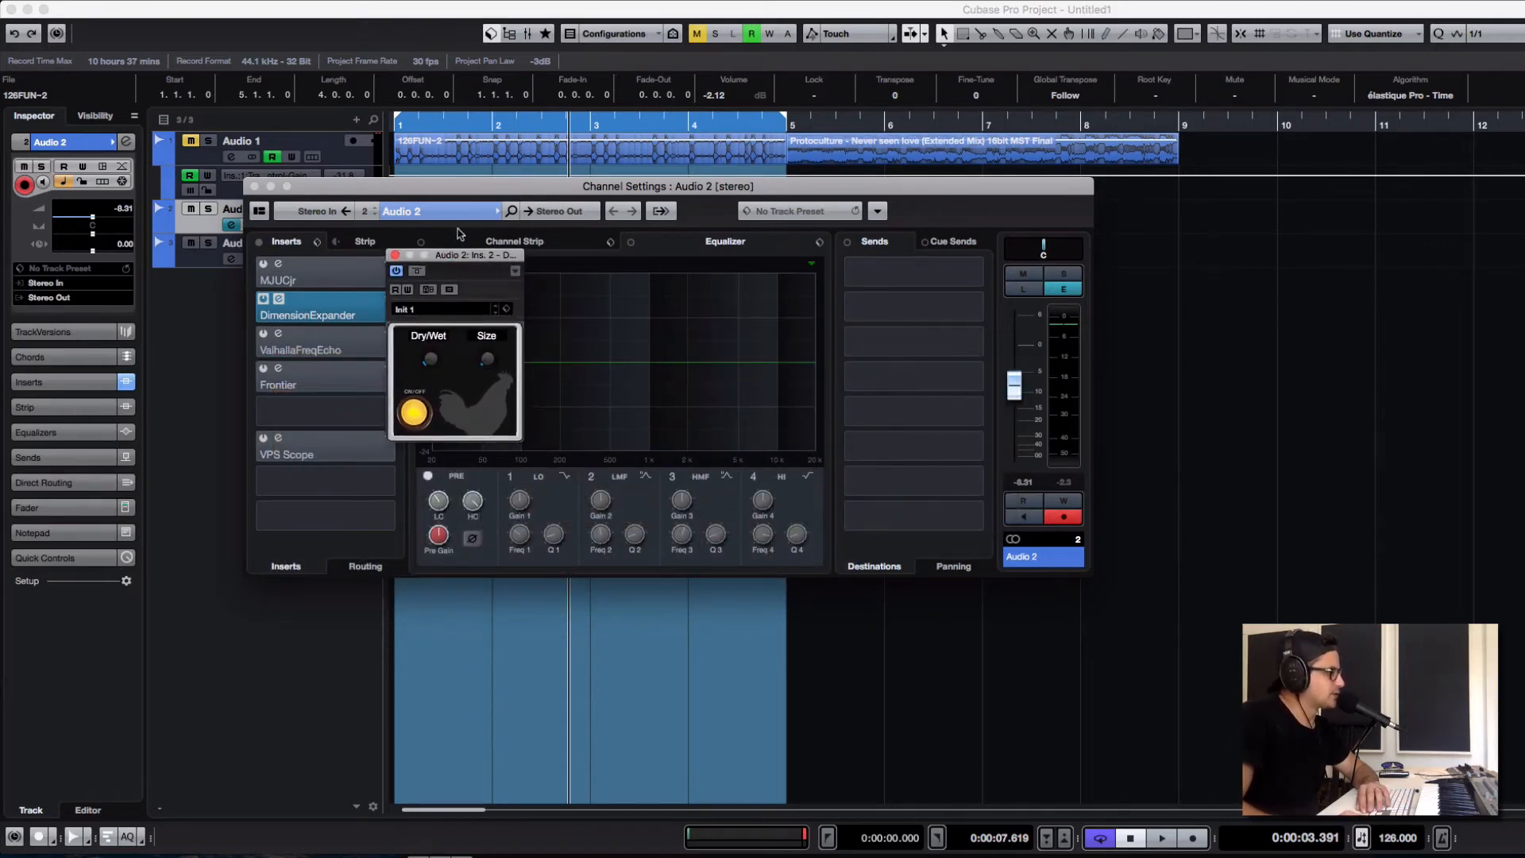
pyautogui.moveTo(537, 189); pyautogui.dragTo(1212, 351)
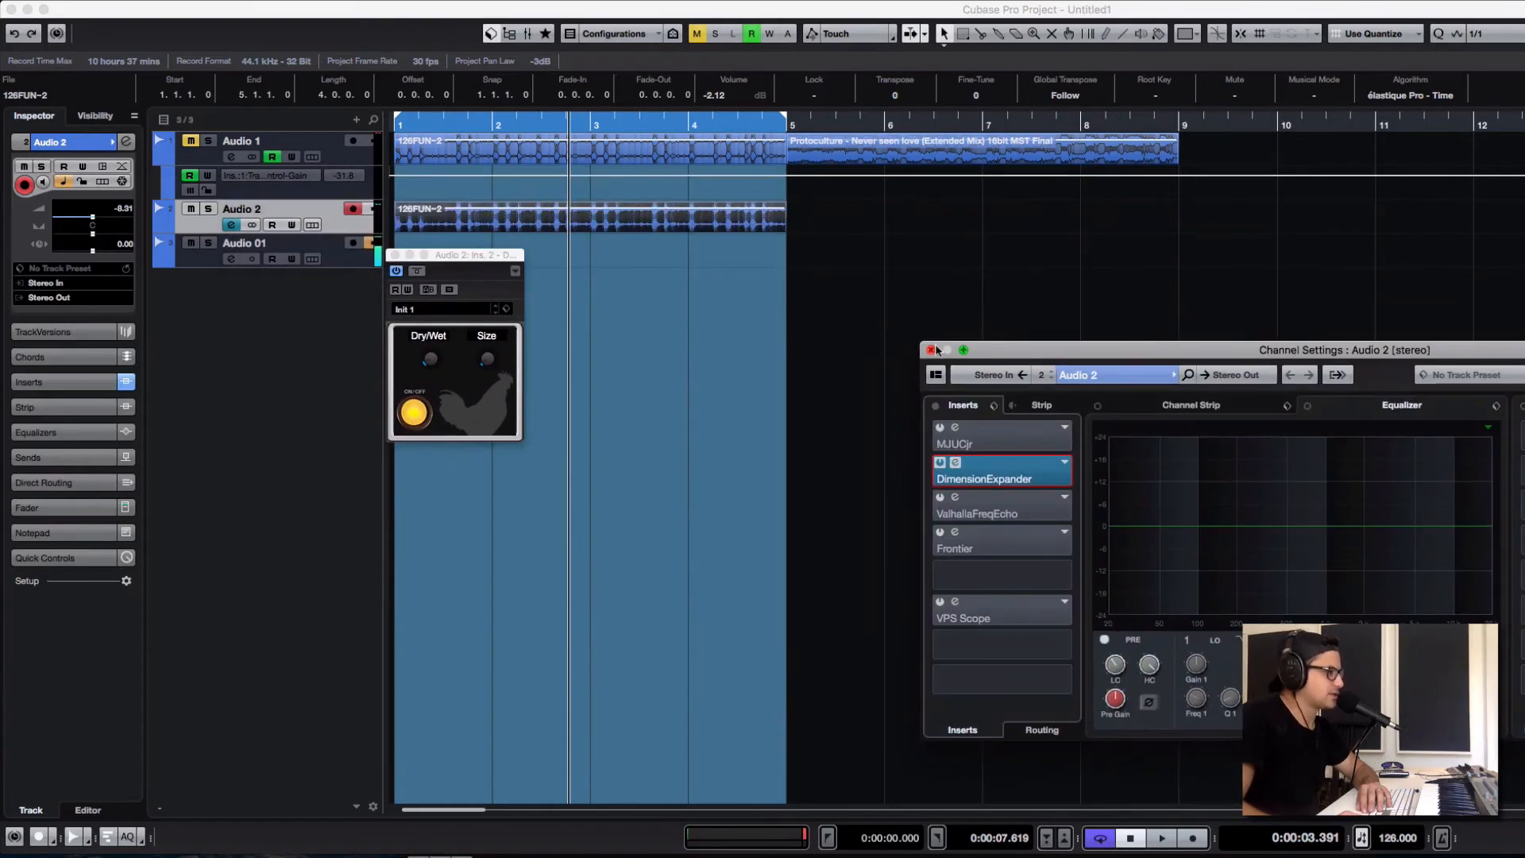
pyautogui.click(931, 348)
pyautogui.click(987, 351)
pyautogui.moveTo(416, 259); pyautogui.dragTo(511, 283)
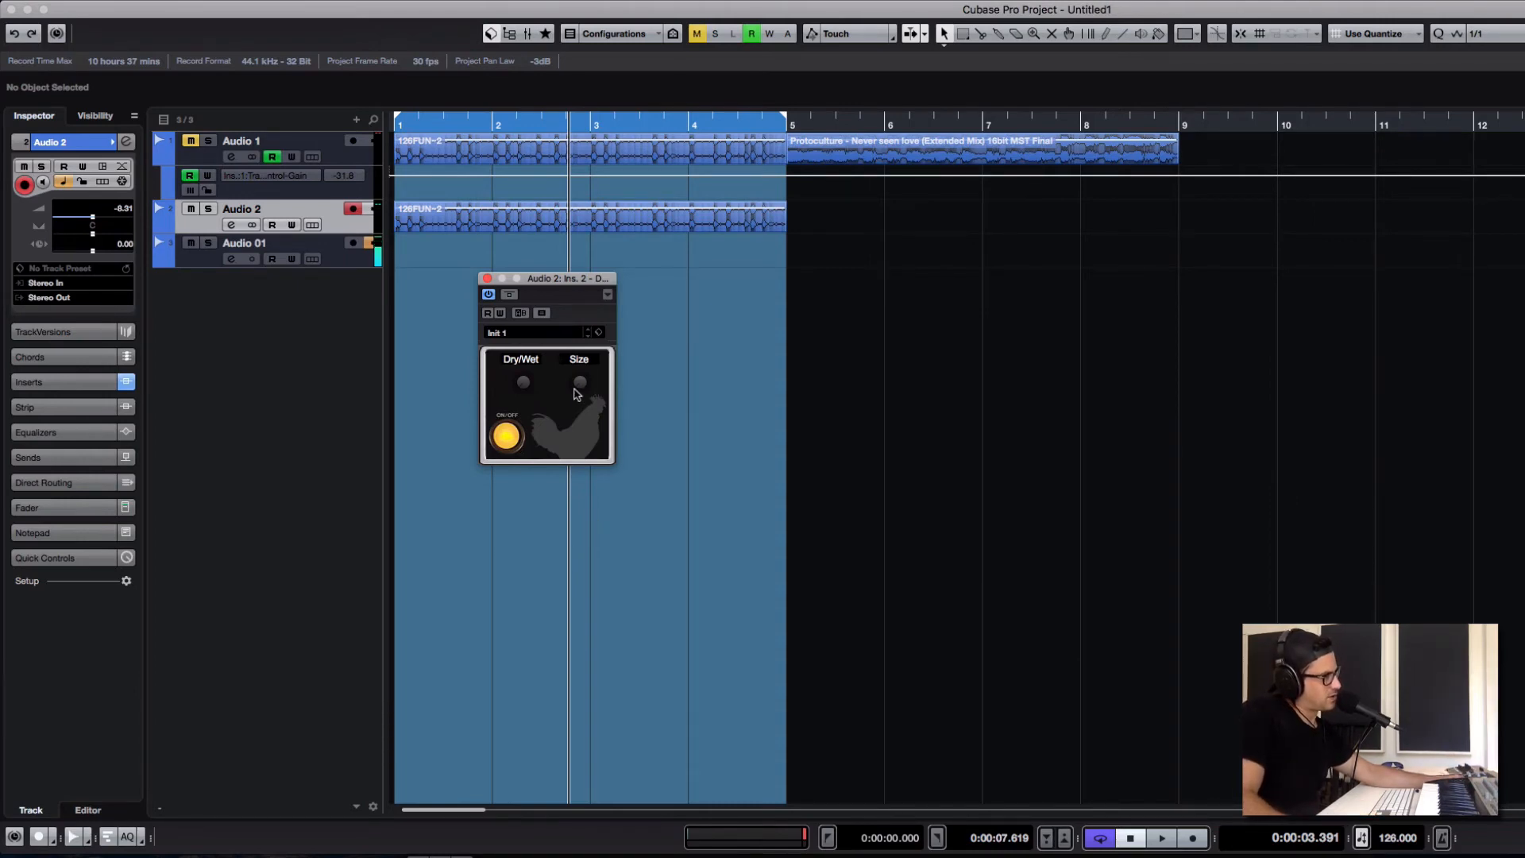
# Step: Turn DimensionExpander's Size and Dry/Wet down to minimum and start playback from bar 1
pyautogui.moveTo(576, 394); pyautogui.dragTo(585, 493)
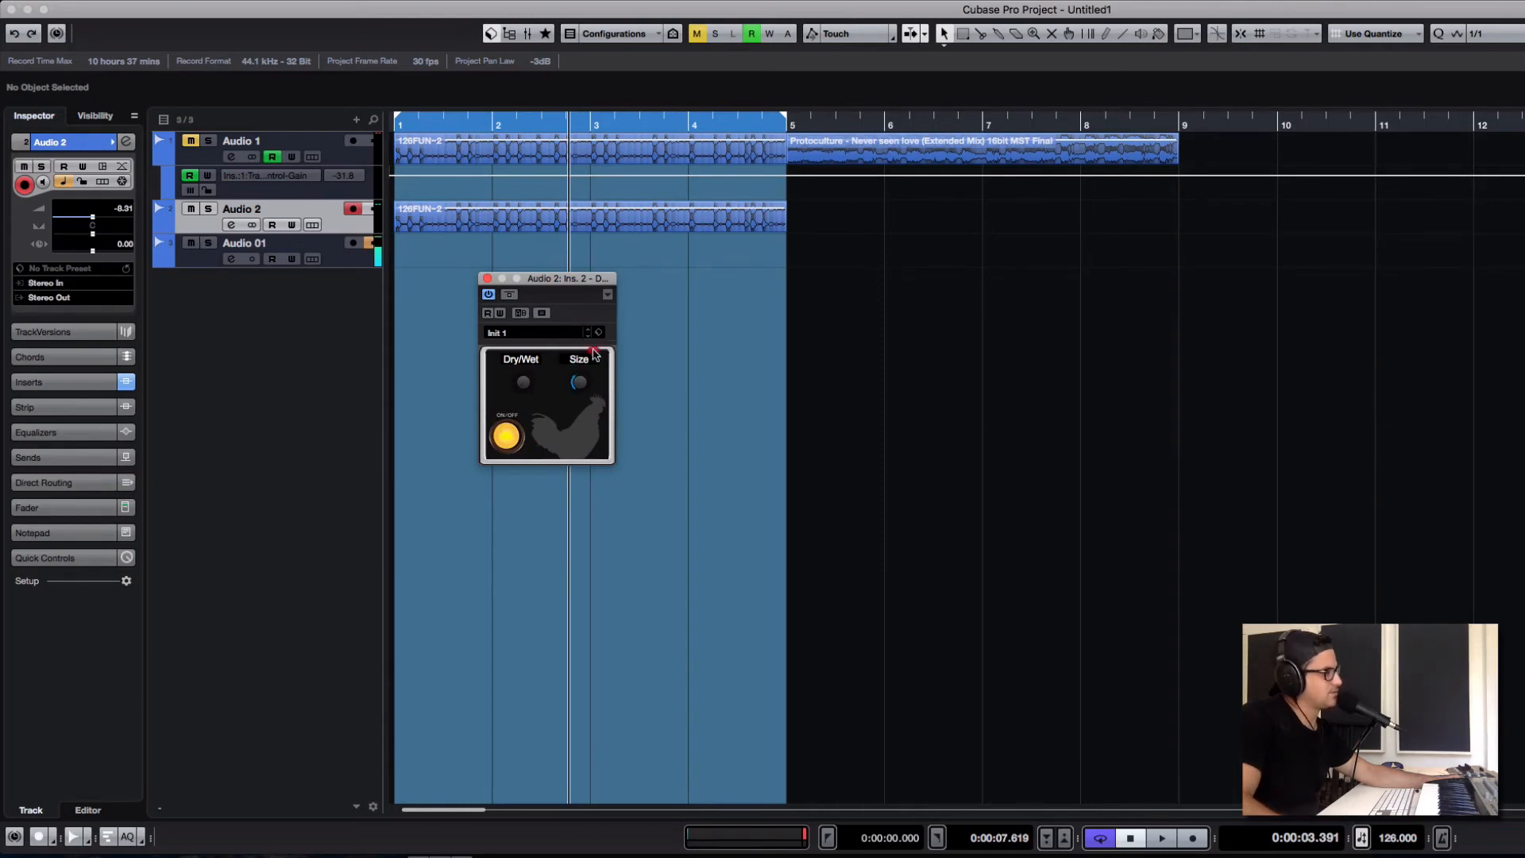
pyautogui.moveTo(586, 385); pyautogui.dragTo(587, 512)
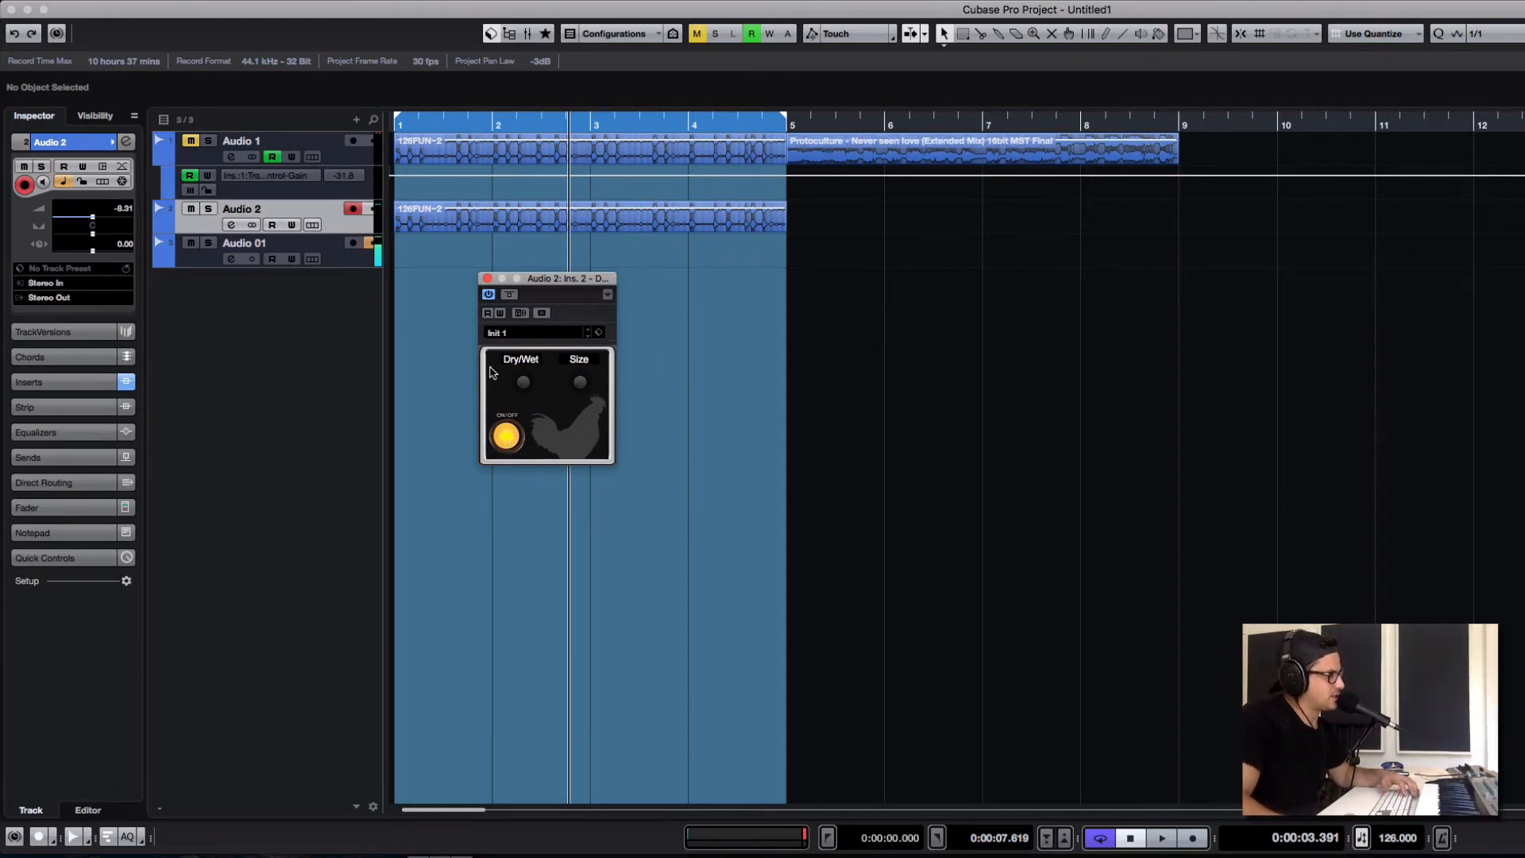
pyautogui.moveTo(456, 123); pyautogui.dragTo(138, 124)
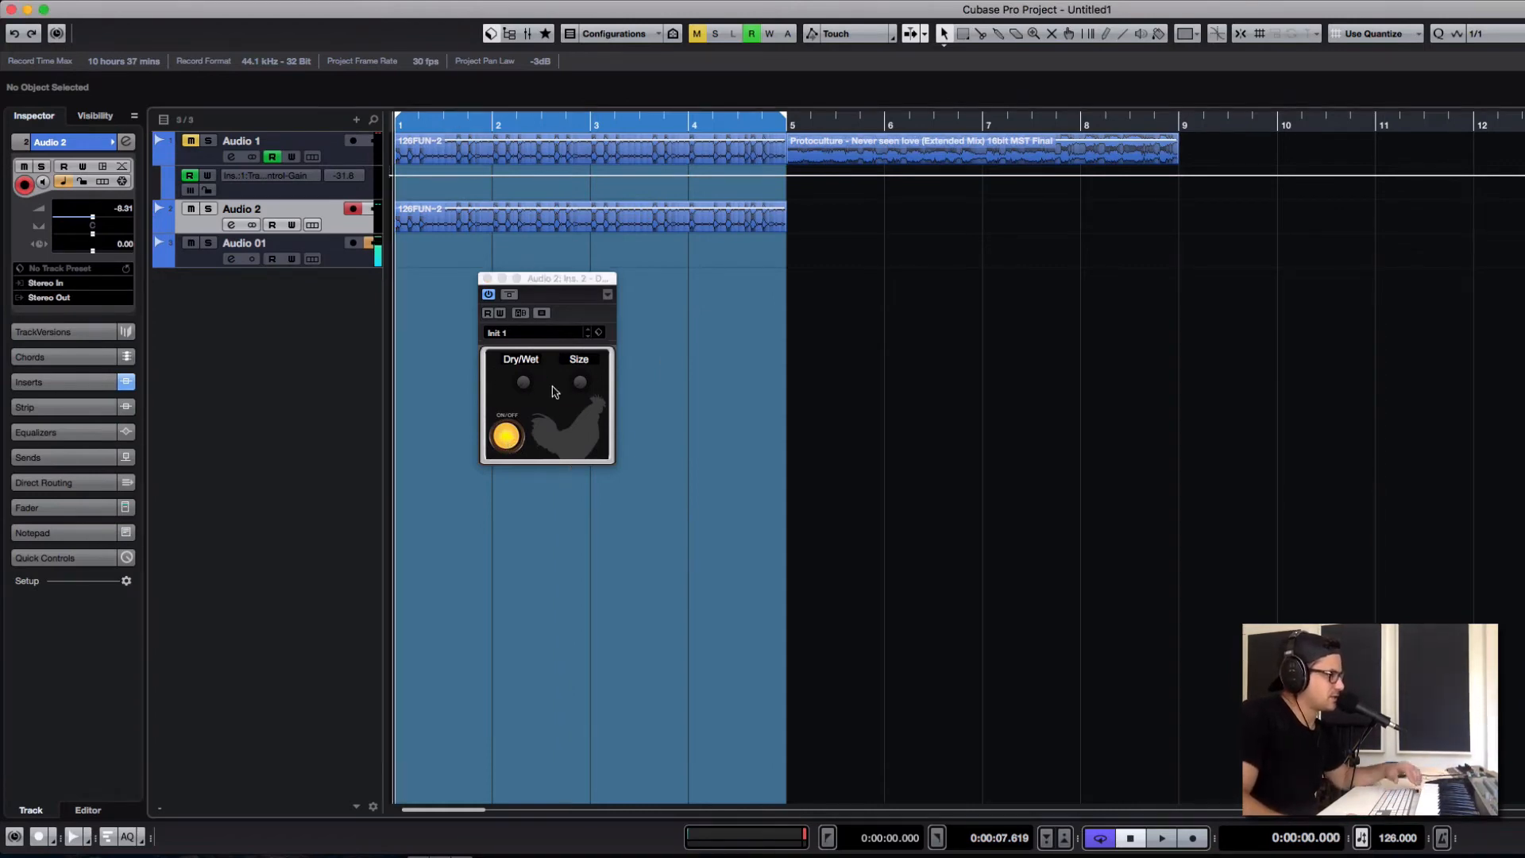
pyautogui.click(523, 385)
pyautogui.press('space')
# Step: Raise DimensionExpander's Dry/Wet and try different Size settings during playback, ending with Size near minimum and playback stopped
pyautogui.moveTo(523, 385); pyautogui.dragTo(534, 173)
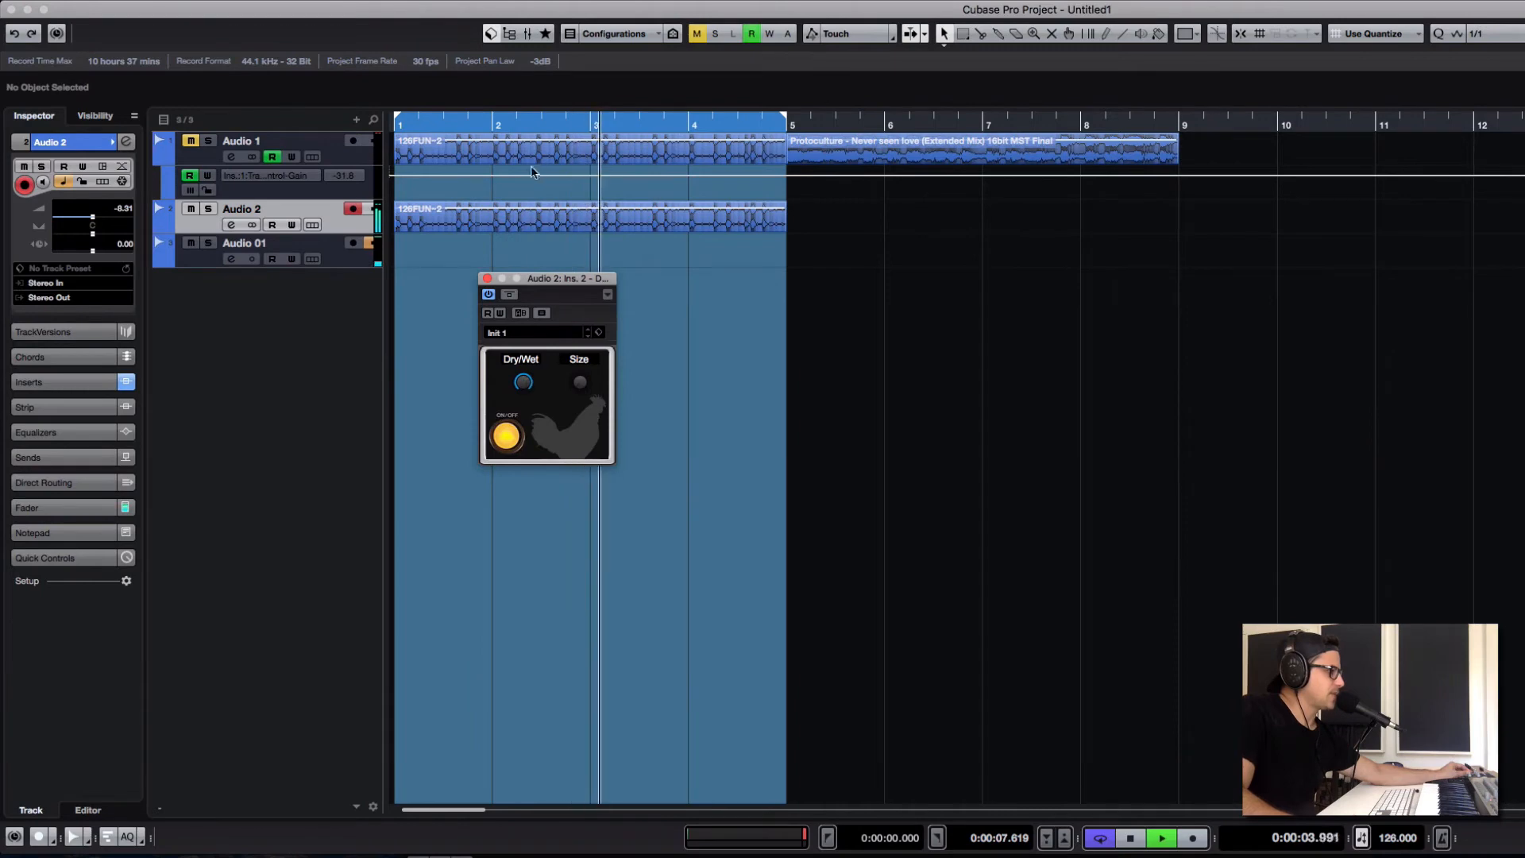
pyautogui.click(535, 178)
pyautogui.moveTo(524, 383); pyautogui.dragTo(525, 326)
pyautogui.moveTo(584, 391); pyautogui.dragTo(591, 328)
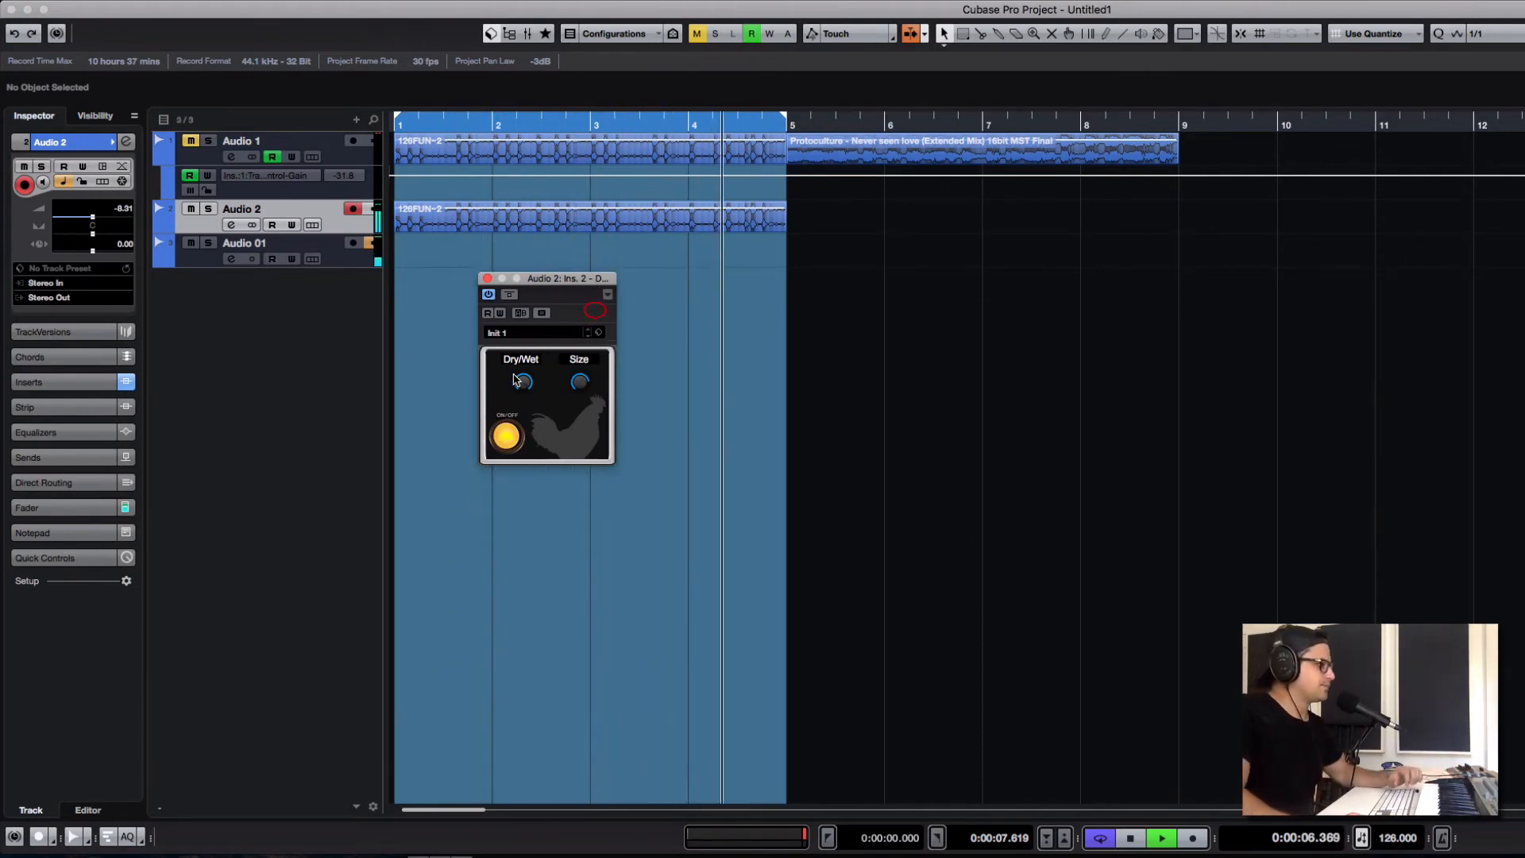
pyautogui.press('space')
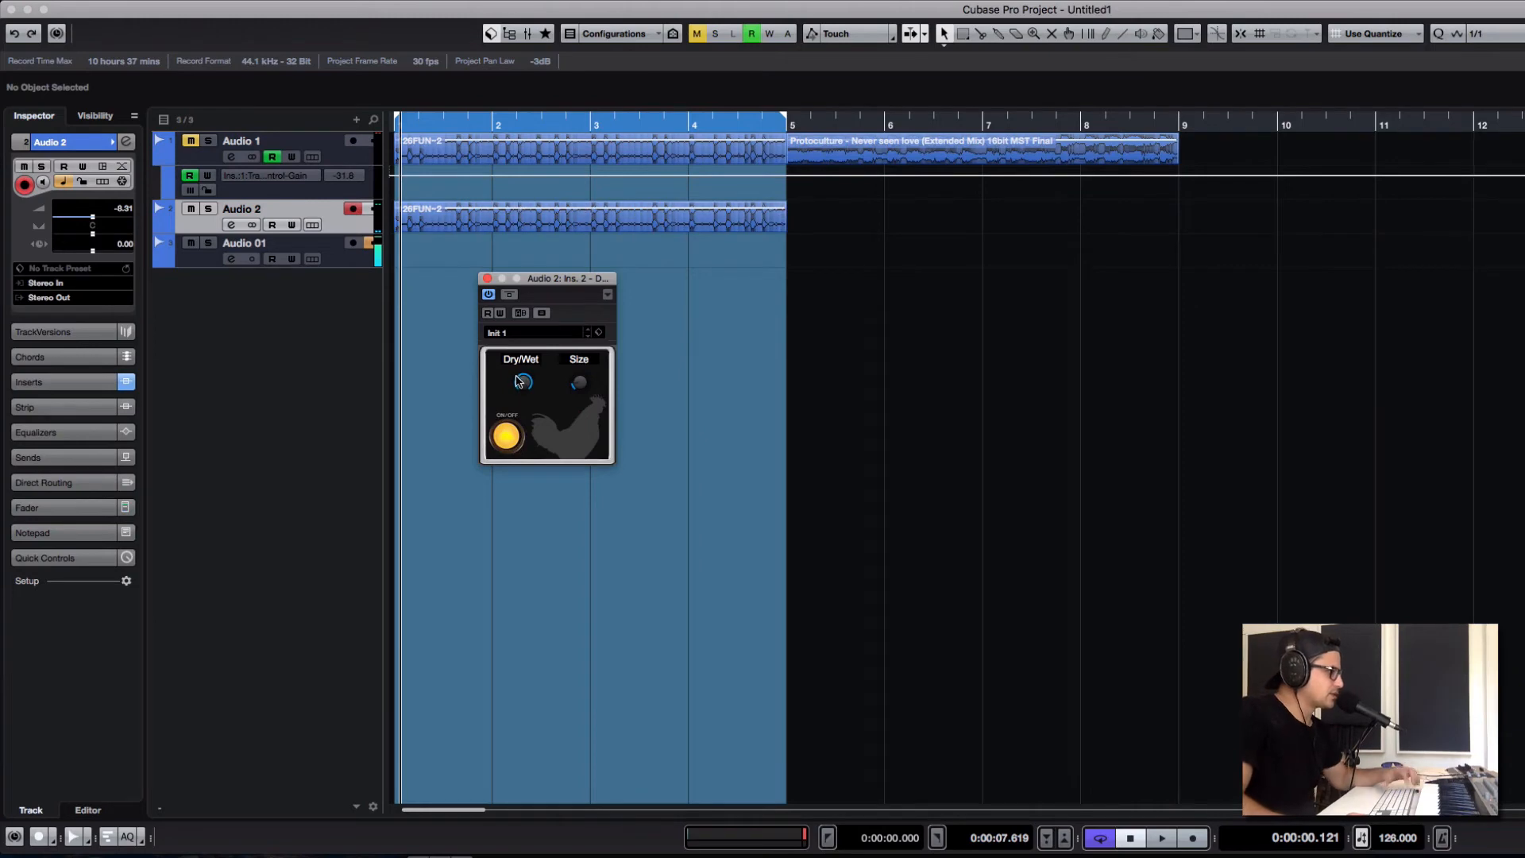
pyautogui.press('space')
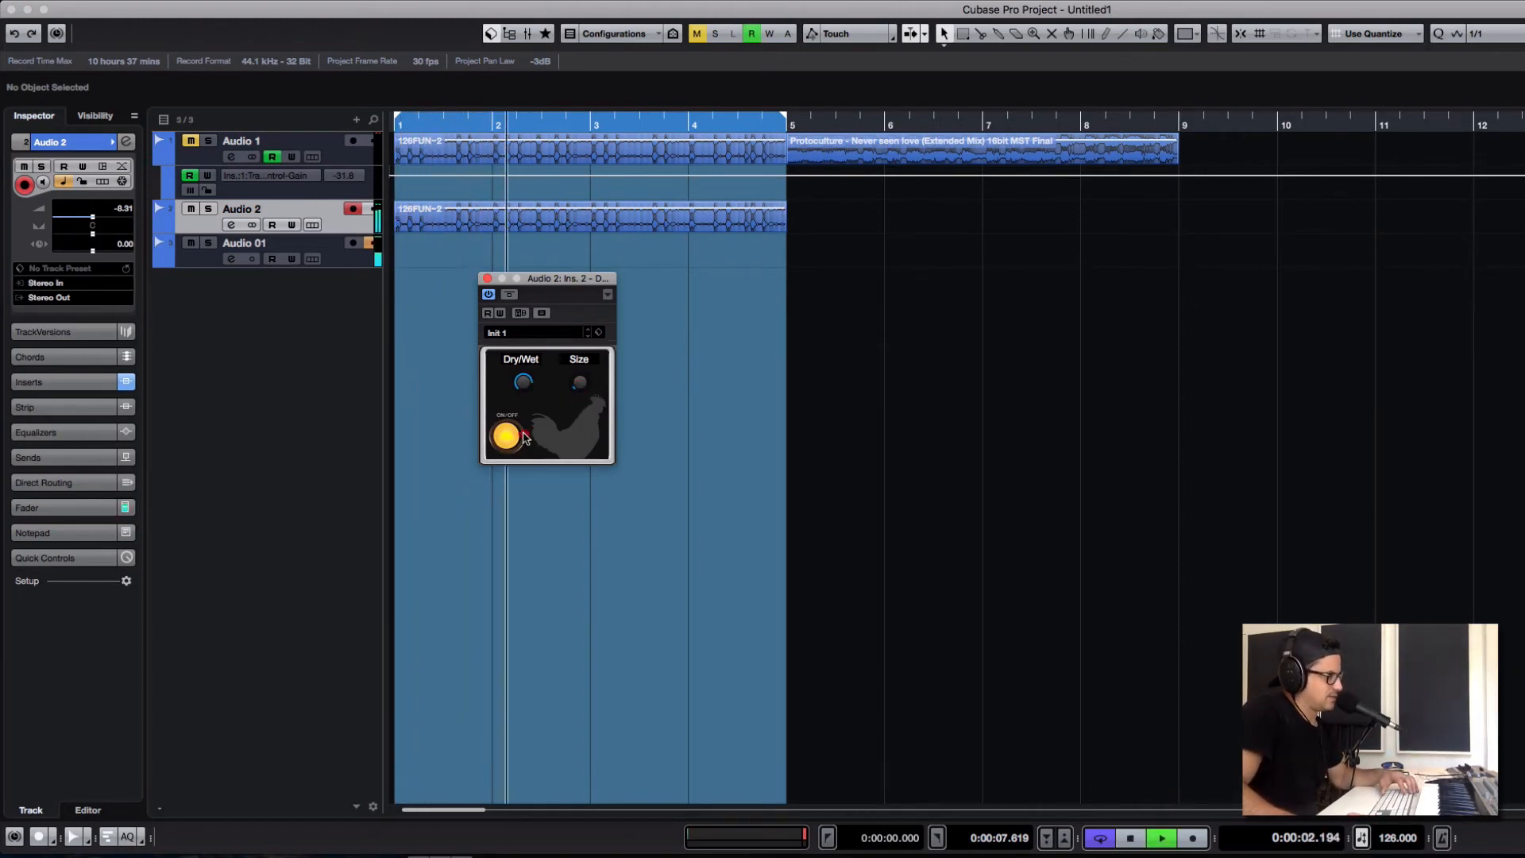
pyautogui.press('space')
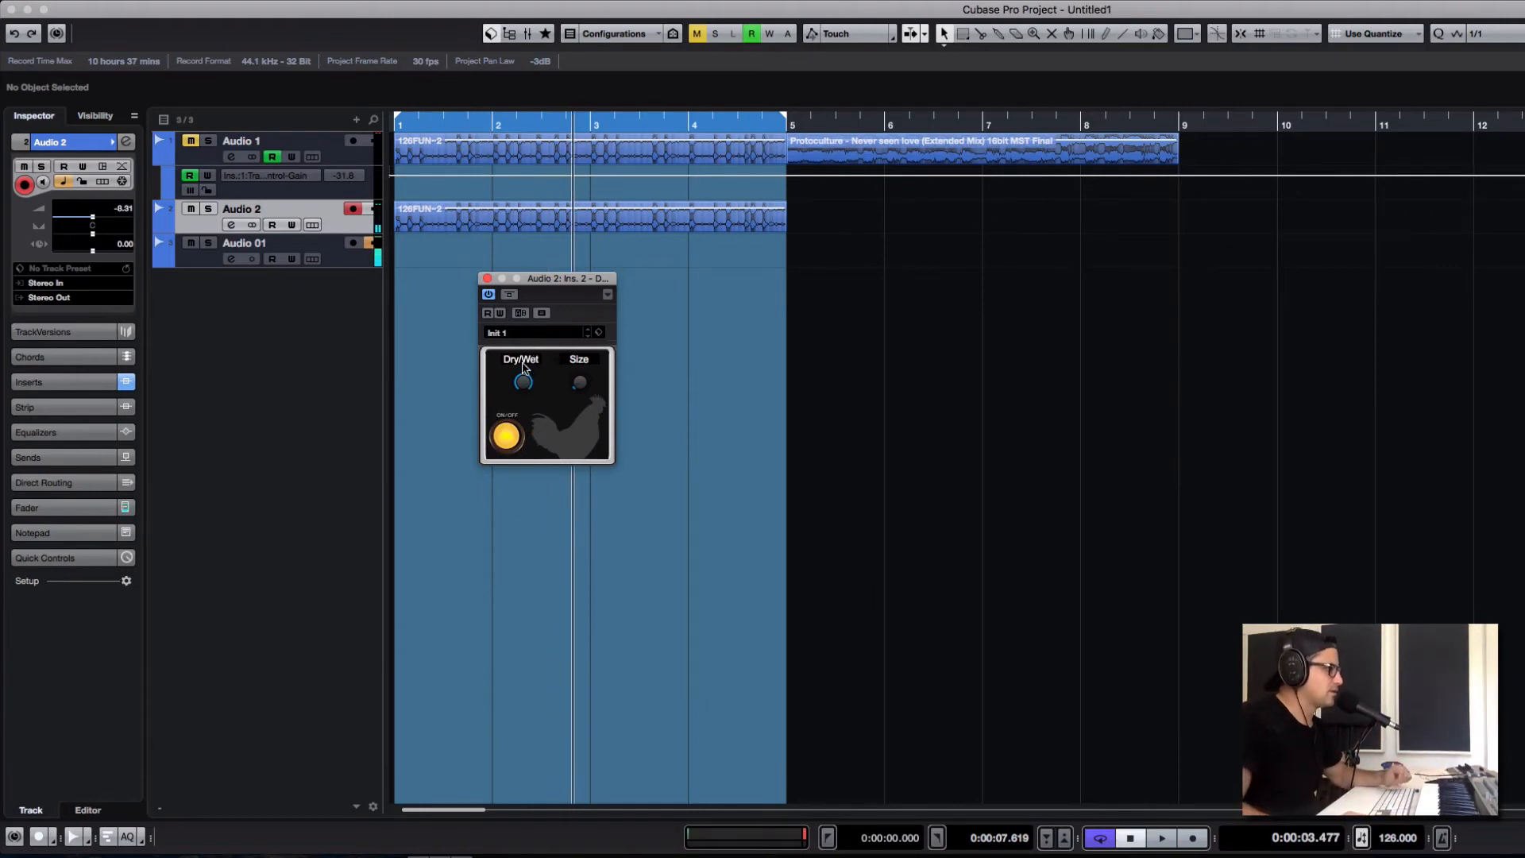
pyautogui.click(665, 271)
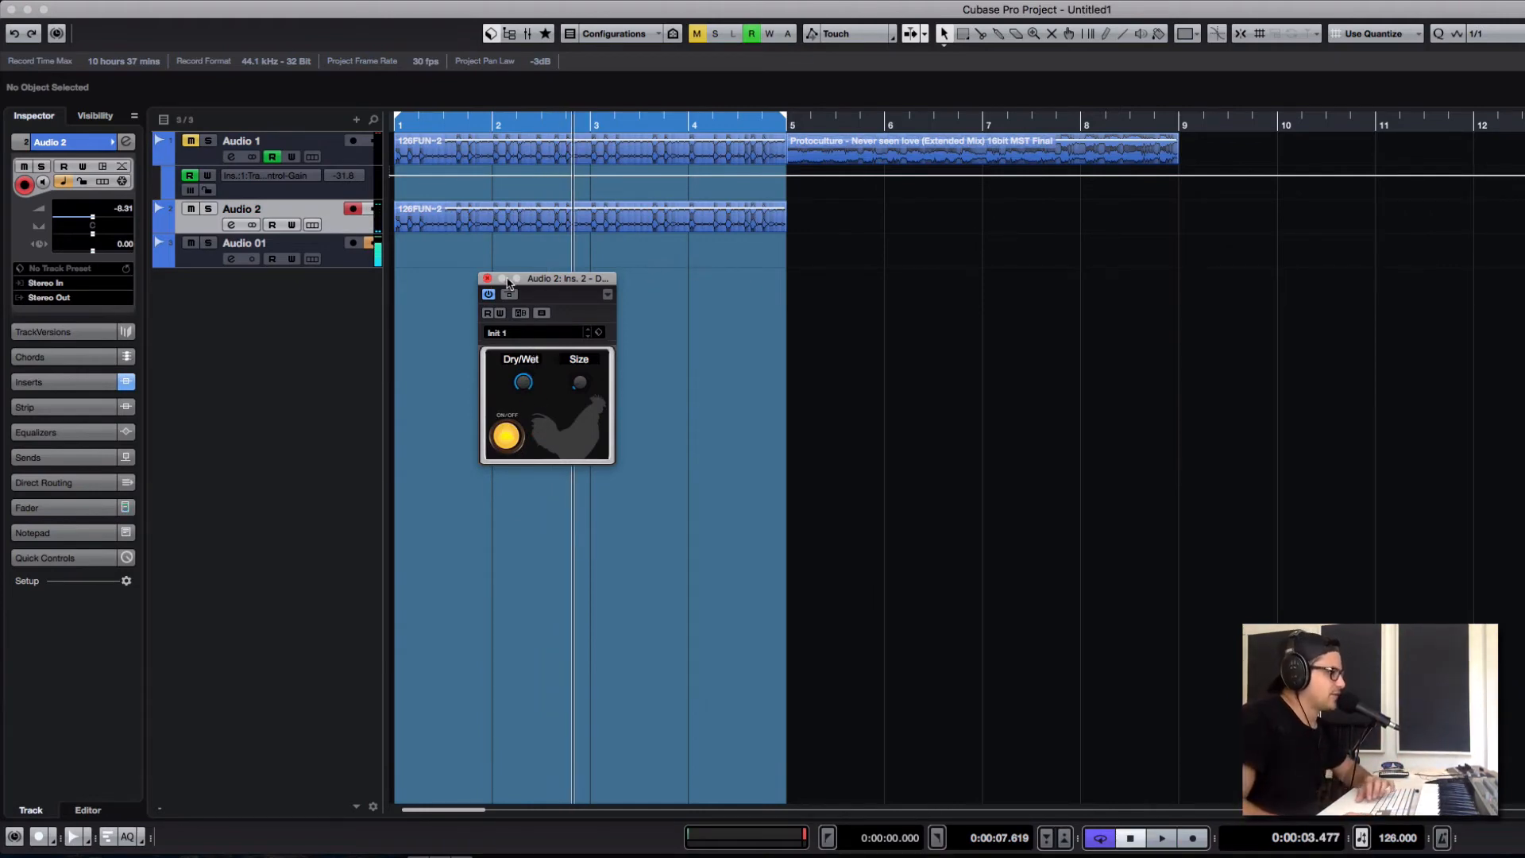
pyautogui.moveTo(507, 282); pyautogui.dragTo(711, 108)
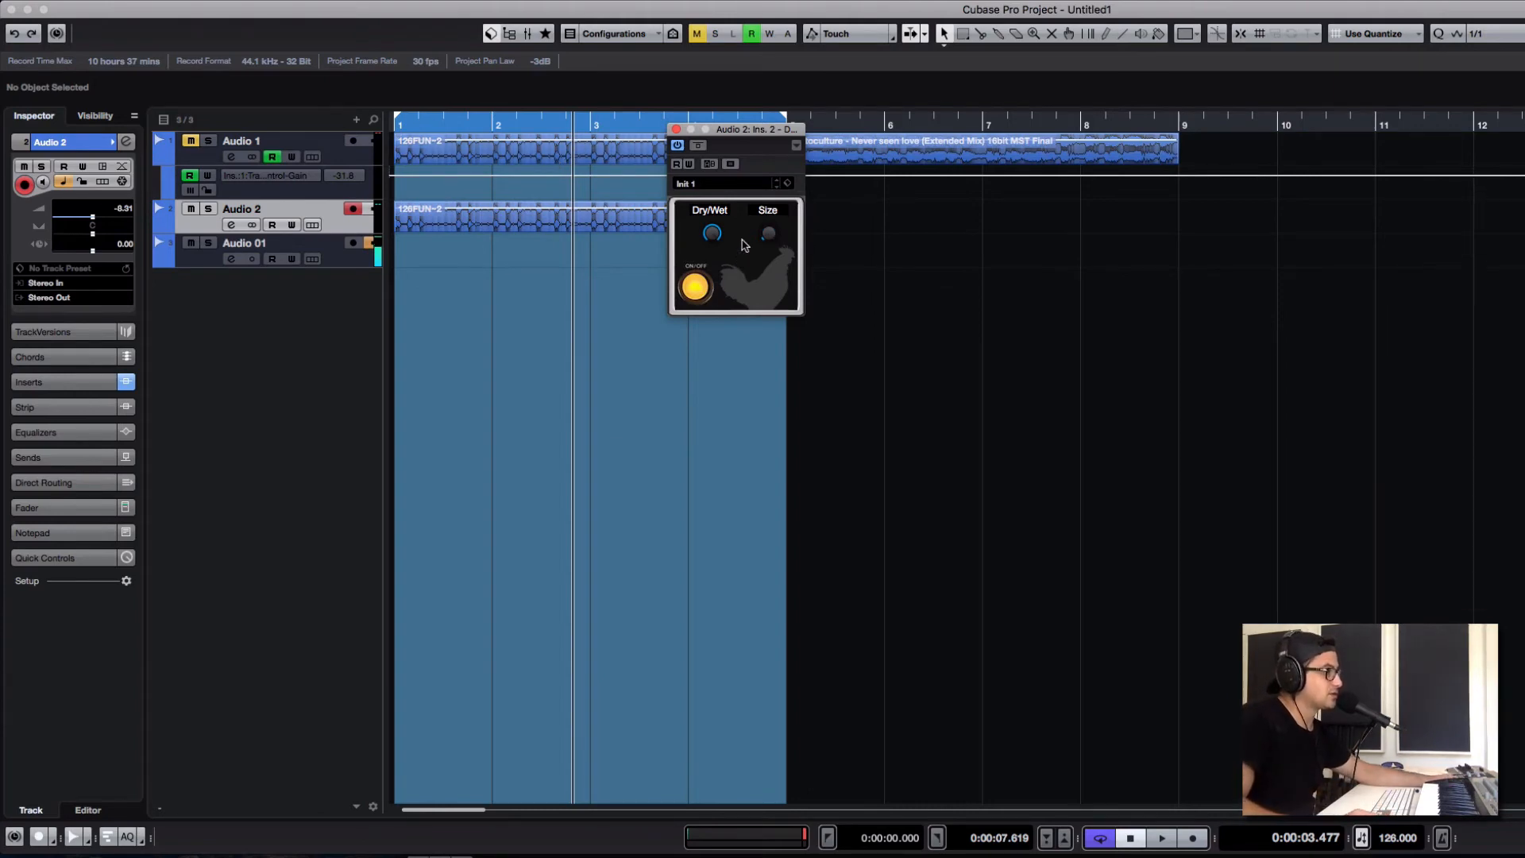
pyautogui.moveTo(761, 137); pyautogui.dragTo(595, 174)
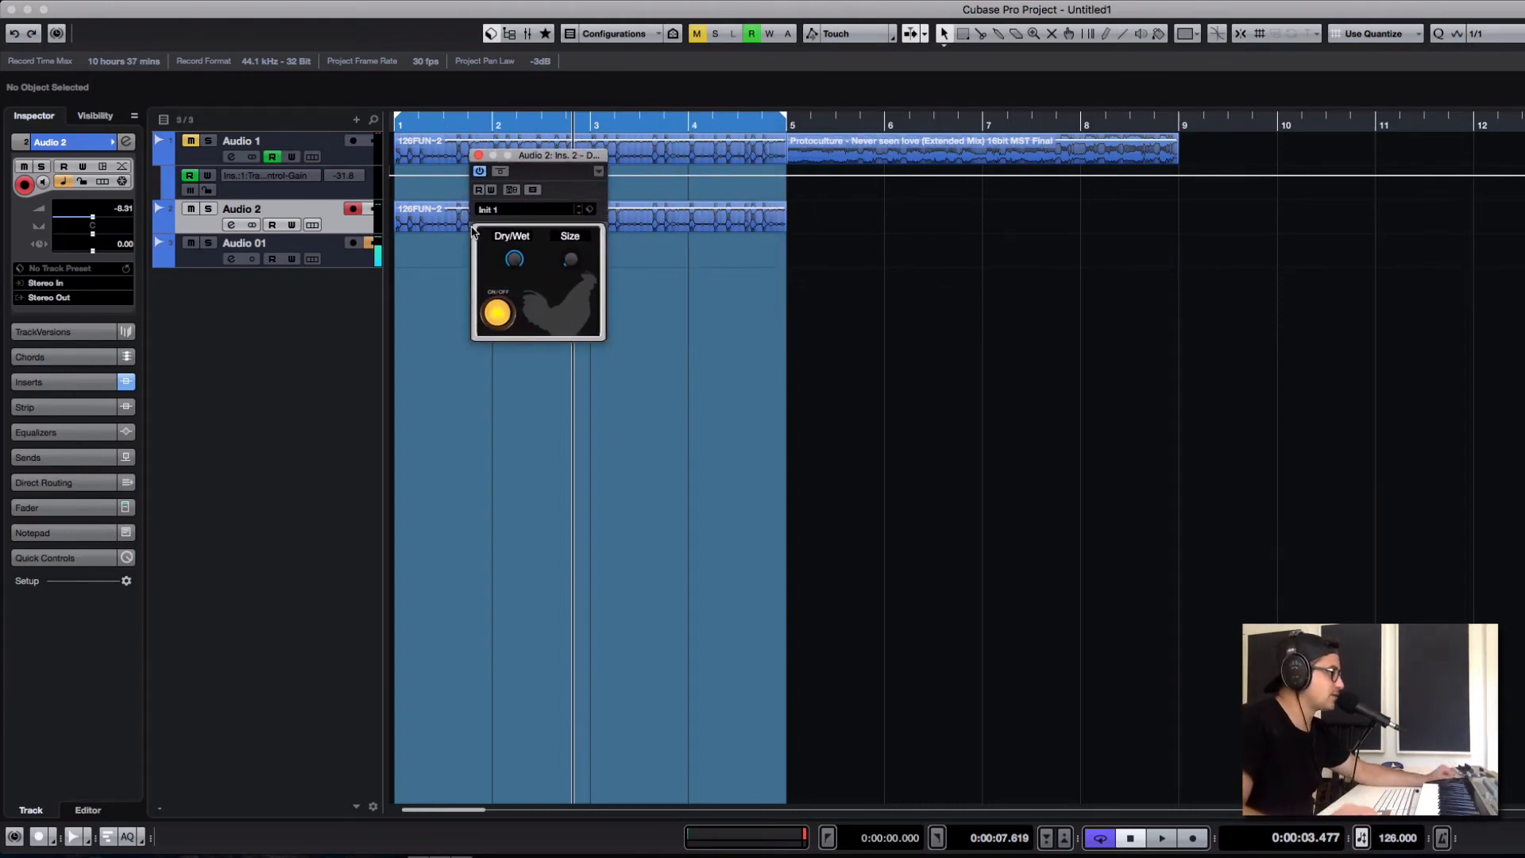
pyautogui.click(369, 243)
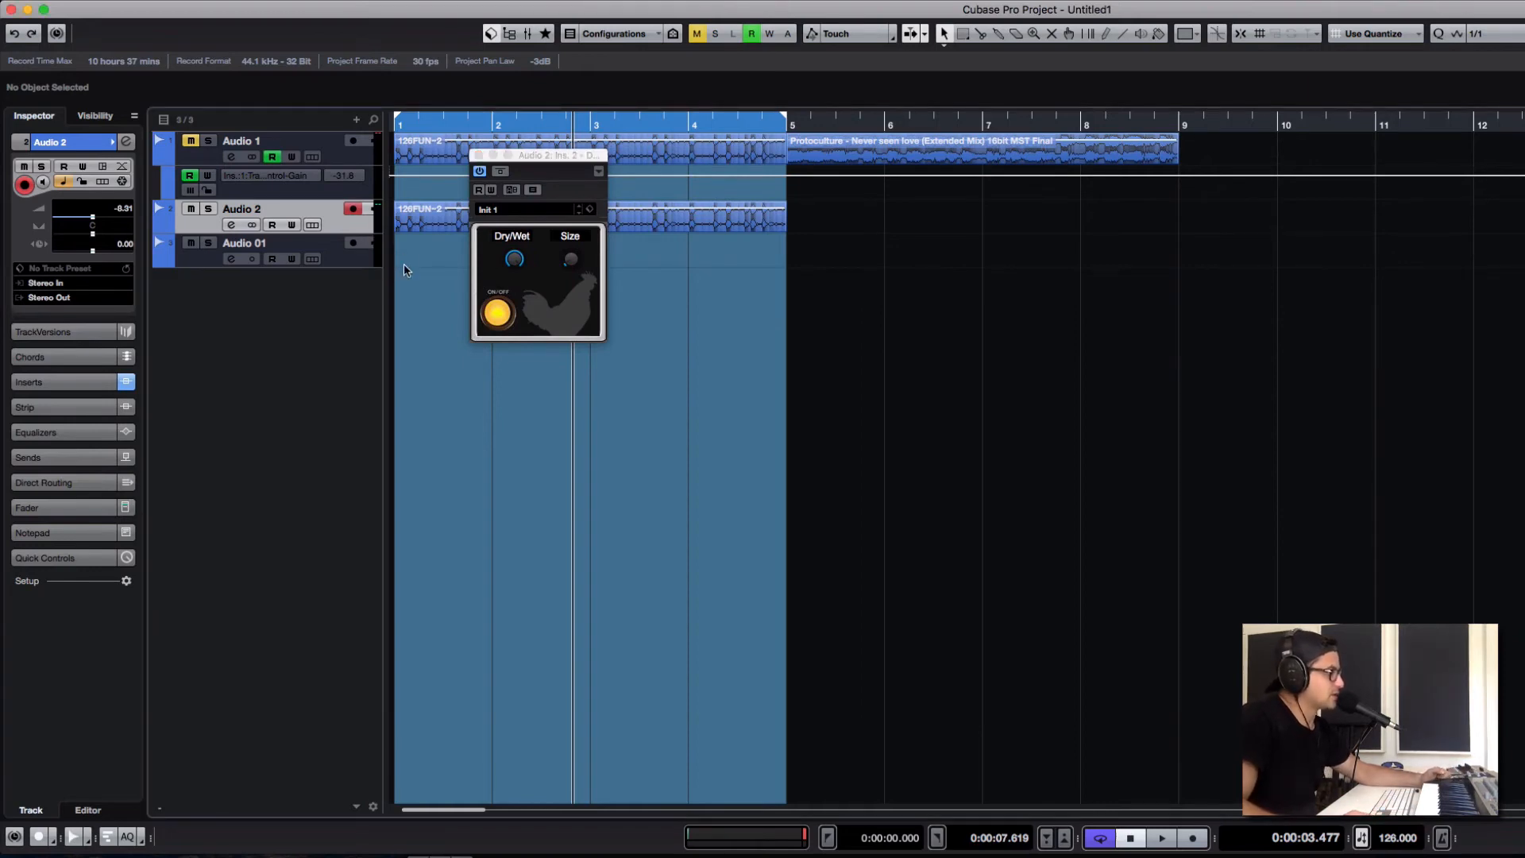
# Step: Close the DimensionExpander editor, and in Audio 2's channel settings swap DimensionExpander for an active ValhallaFreqEcho with its editor open
pyautogui.click(478, 156)
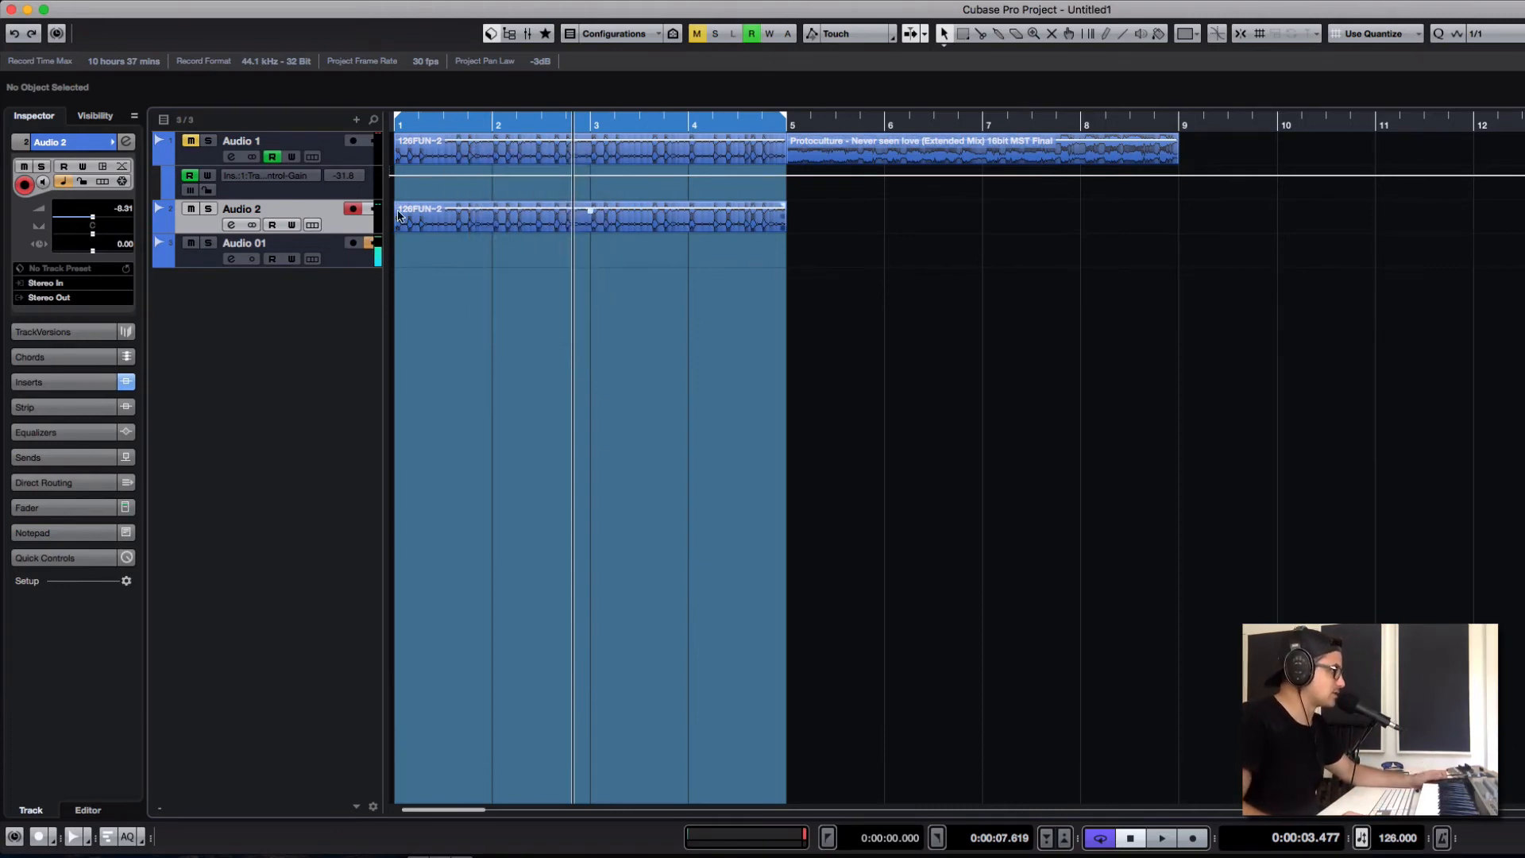
pyautogui.click(231, 225)
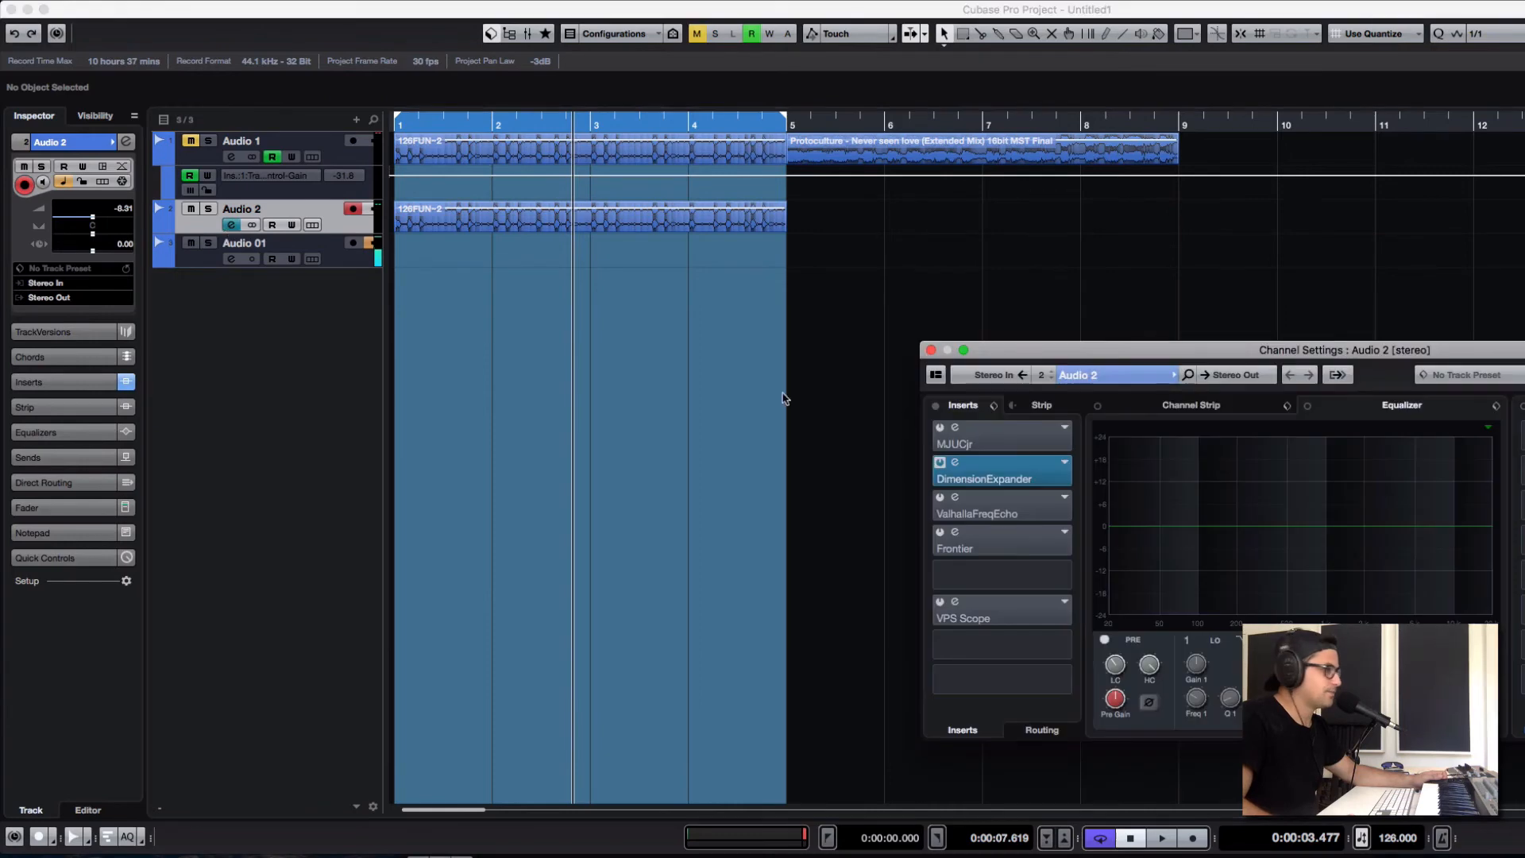
pyautogui.click(942, 465)
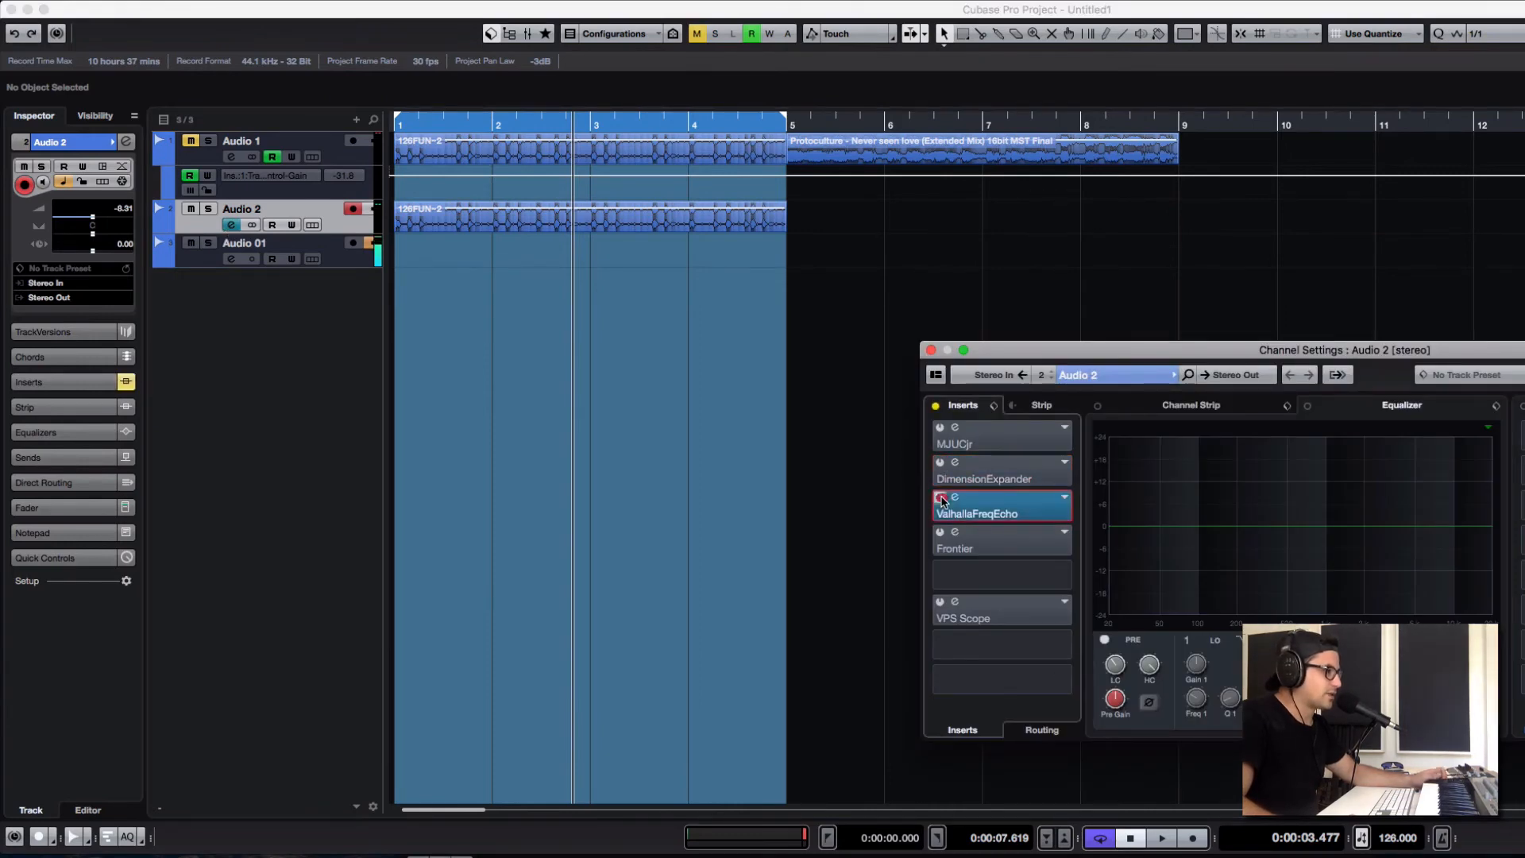
pyautogui.click(955, 497)
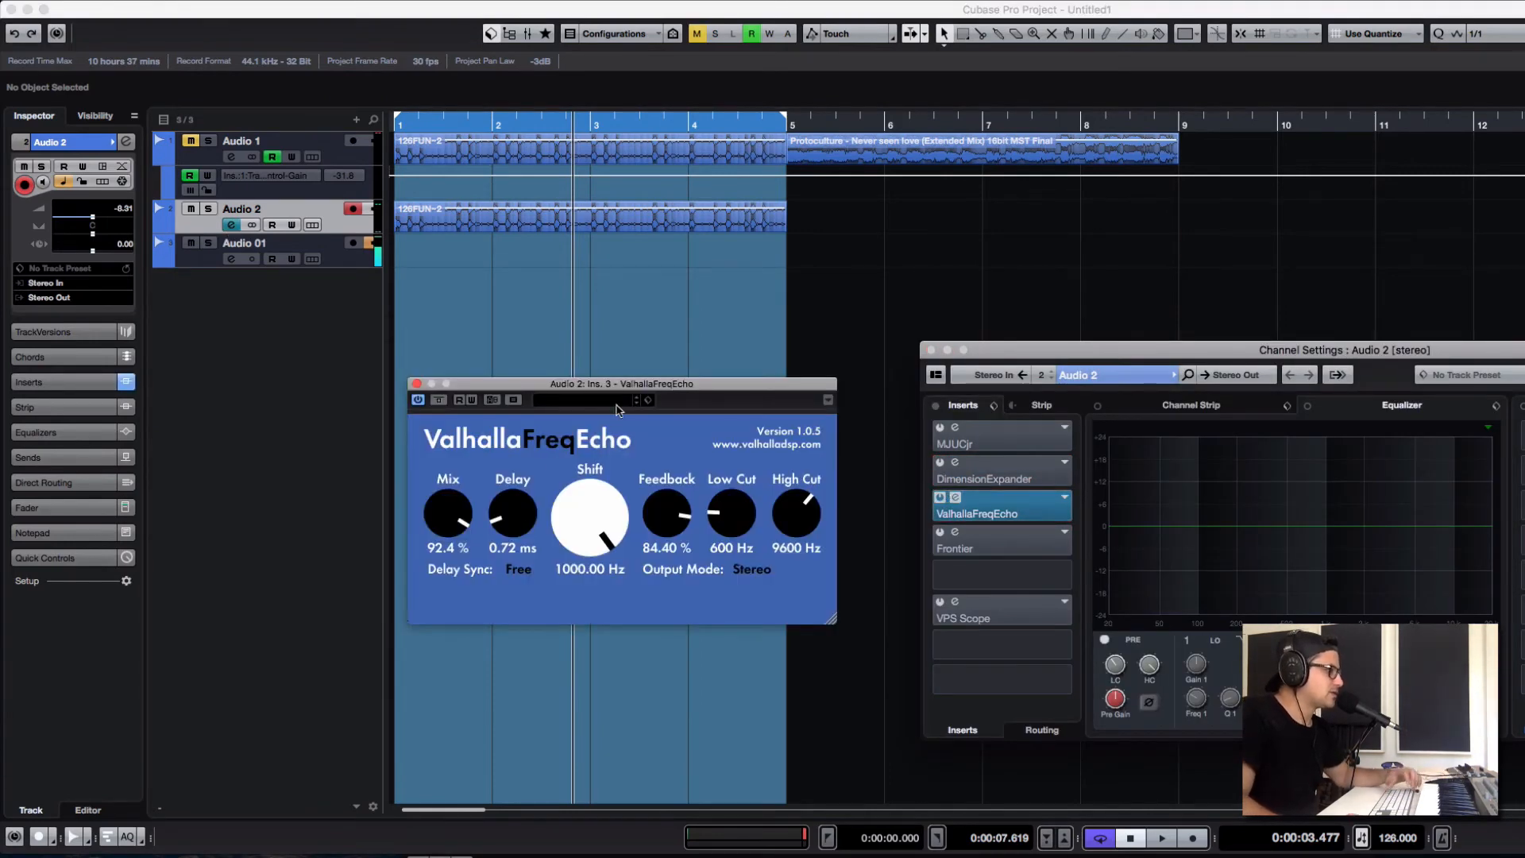
# Step: Move the ValhallaFreqEcho editor up beside the tracks with channel settings closed, and return the playhead to the project start
pyautogui.moveTo(618, 388); pyautogui.dragTo(405, 175)
pyautogui.click(535, 127)
pyautogui.press('Home')
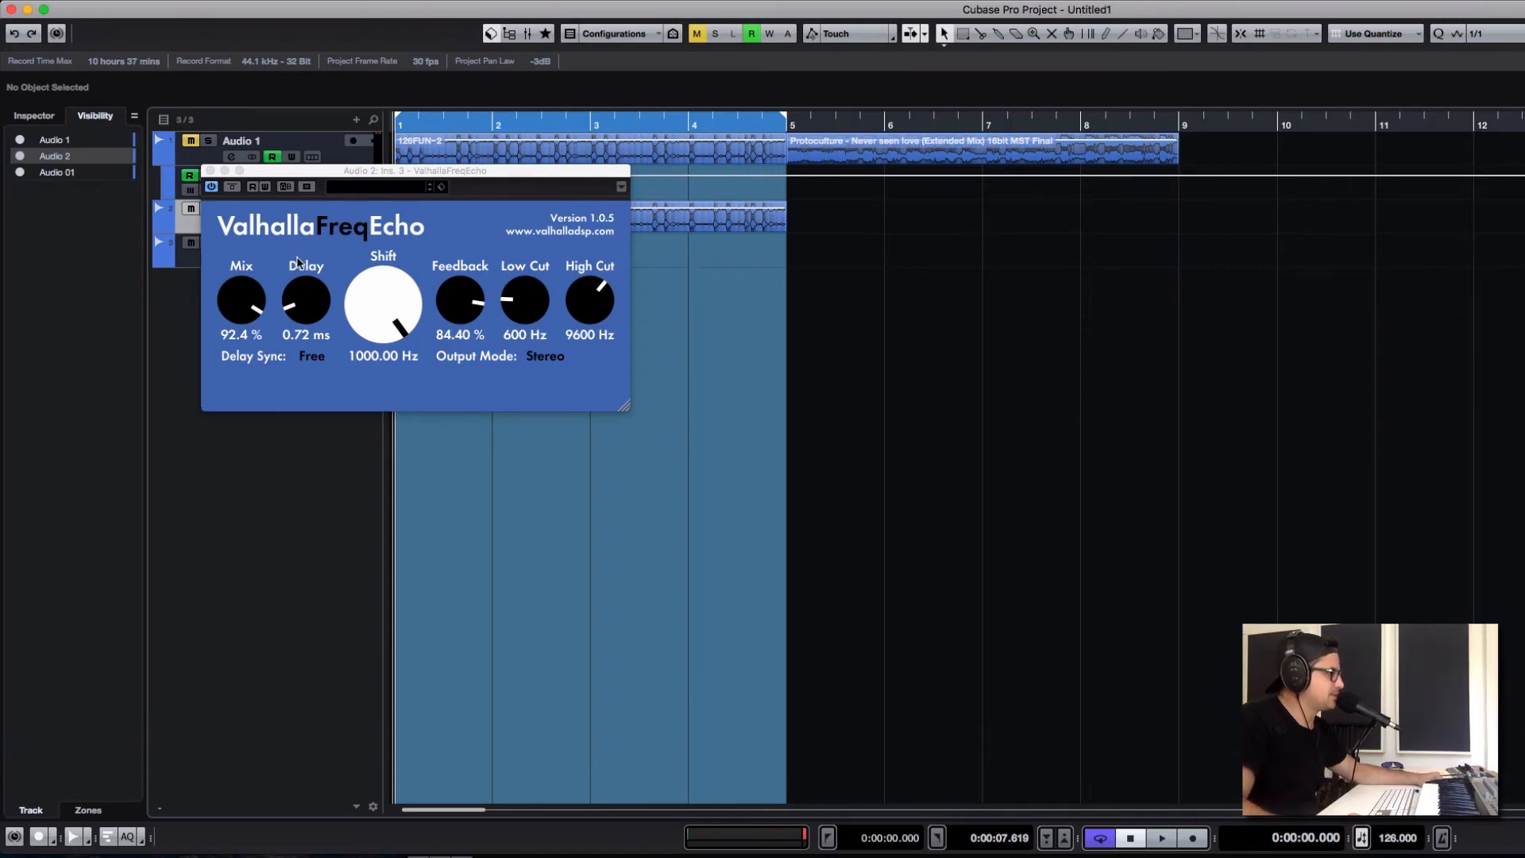
# Step: In ValhallaFreqEcho, set Shift to 0.00 Hz, Feedback to 32.40 %, Low Cut to 510 Hz and High Cut to 9660 Hz
pyautogui.moveTo(382, 294); pyautogui.dragTo(388, 393)
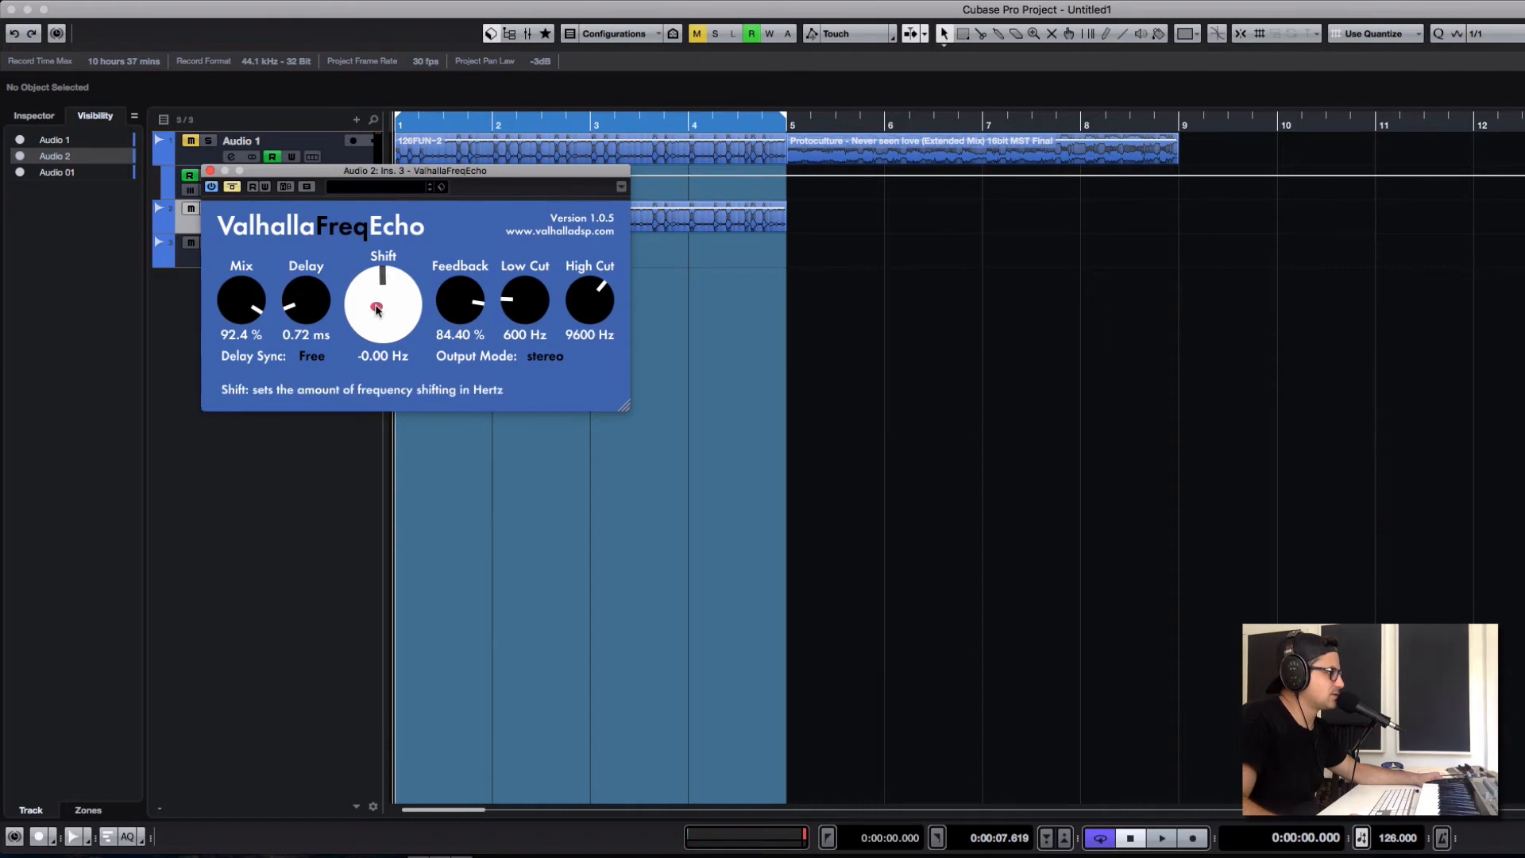
pyautogui.moveTo(458, 305); pyautogui.dragTo(475, 398)
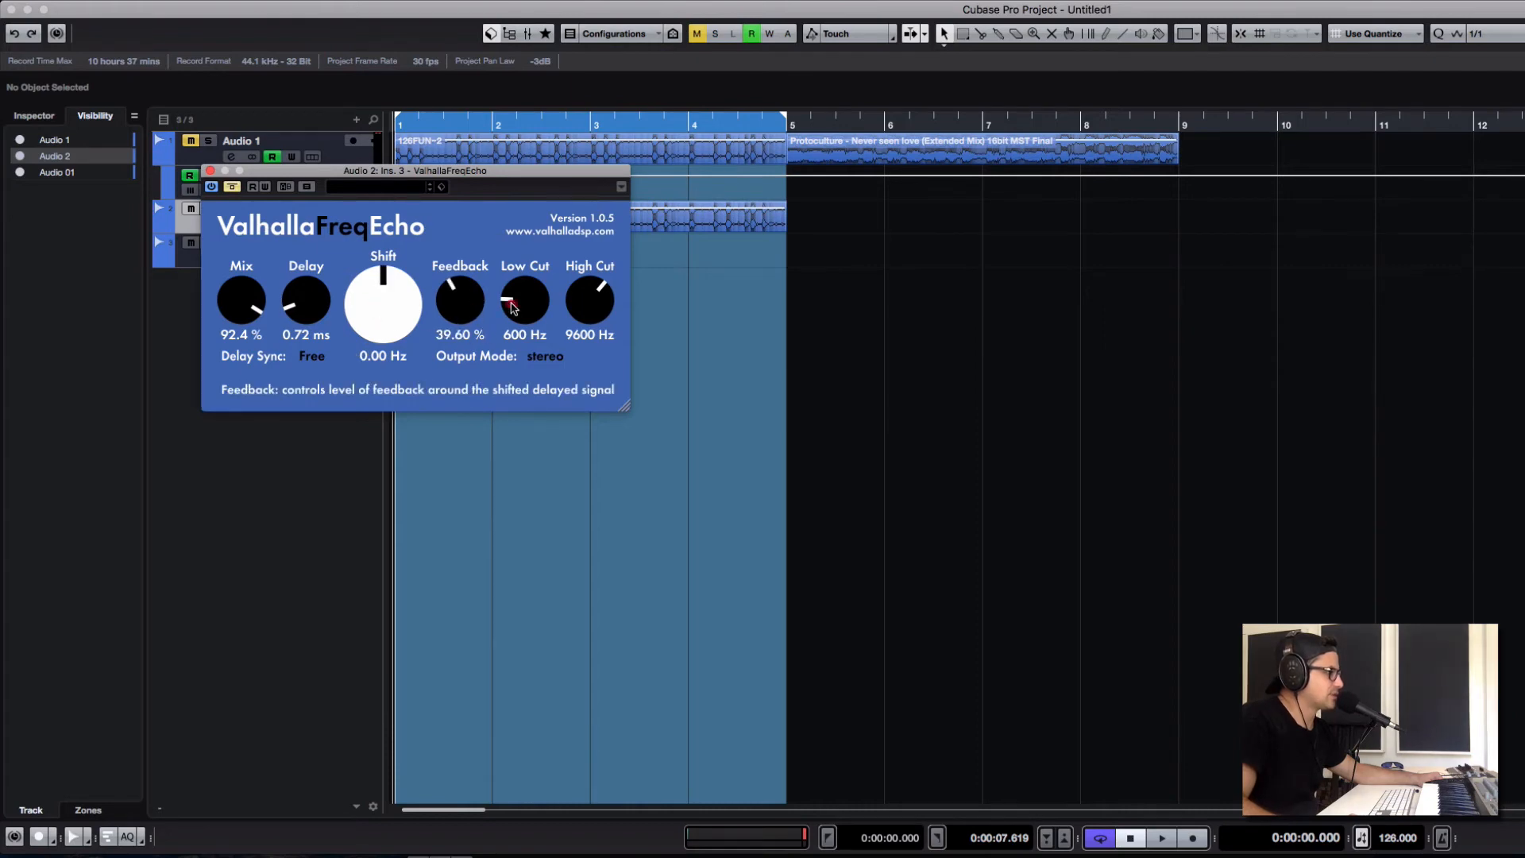
pyautogui.moveTo(515, 302); pyautogui.dragTo(498, 372)
pyautogui.moveTo(460, 302); pyautogui.dragTo(461, 314)
pyautogui.moveTo(566, 297); pyautogui.dragTo(564, 302)
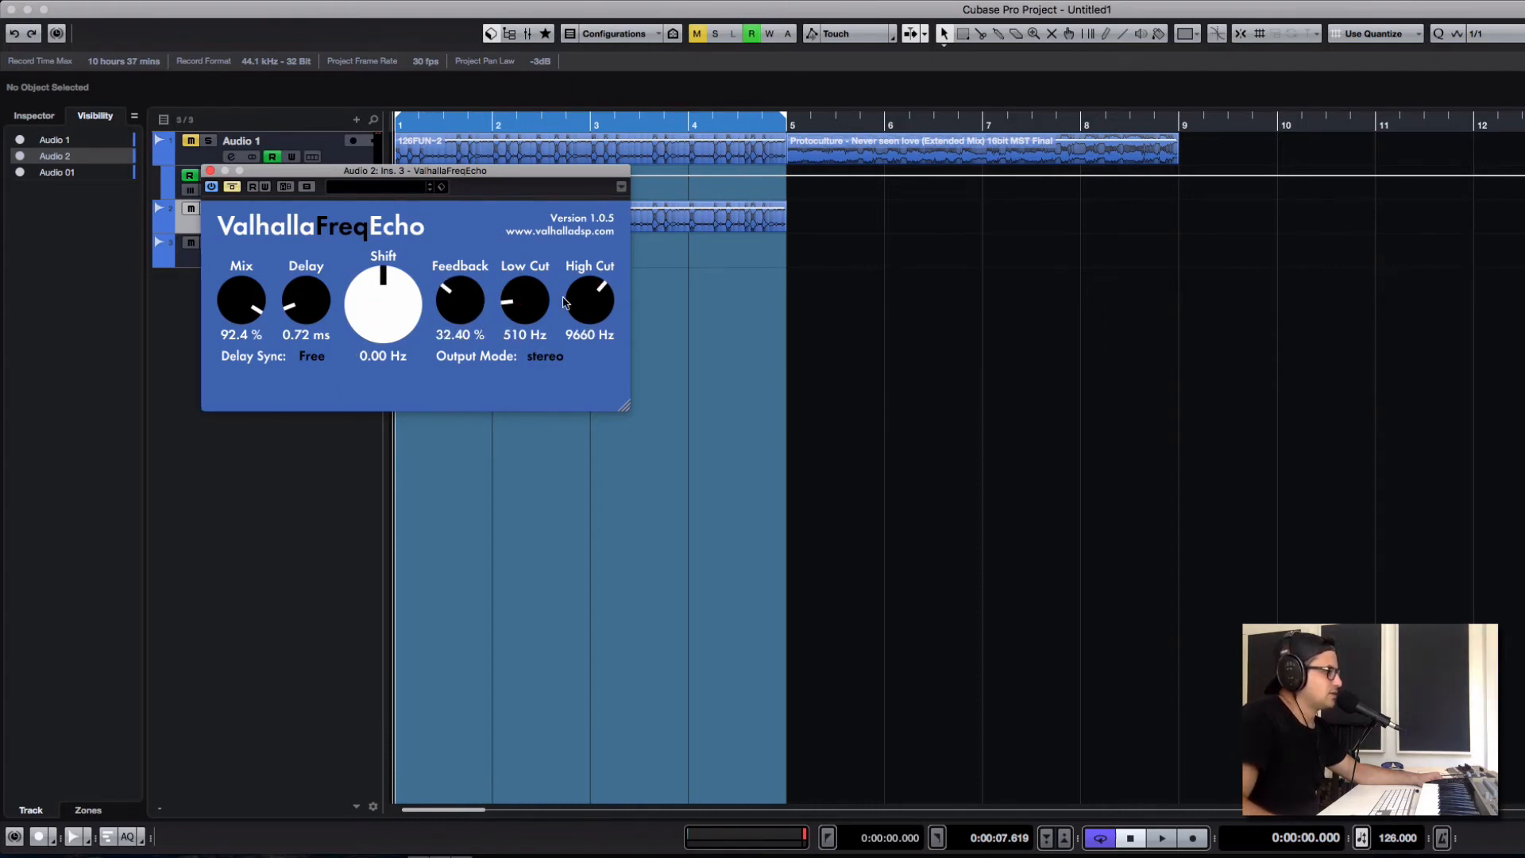
# Step: Move the ValhallaFreqEcho editor below the tracks and set its Delay Sync to 1/8. (dotted eighth)
pyautogui.moveTo(447, 176); pyautogui.dragTo(665, 272)
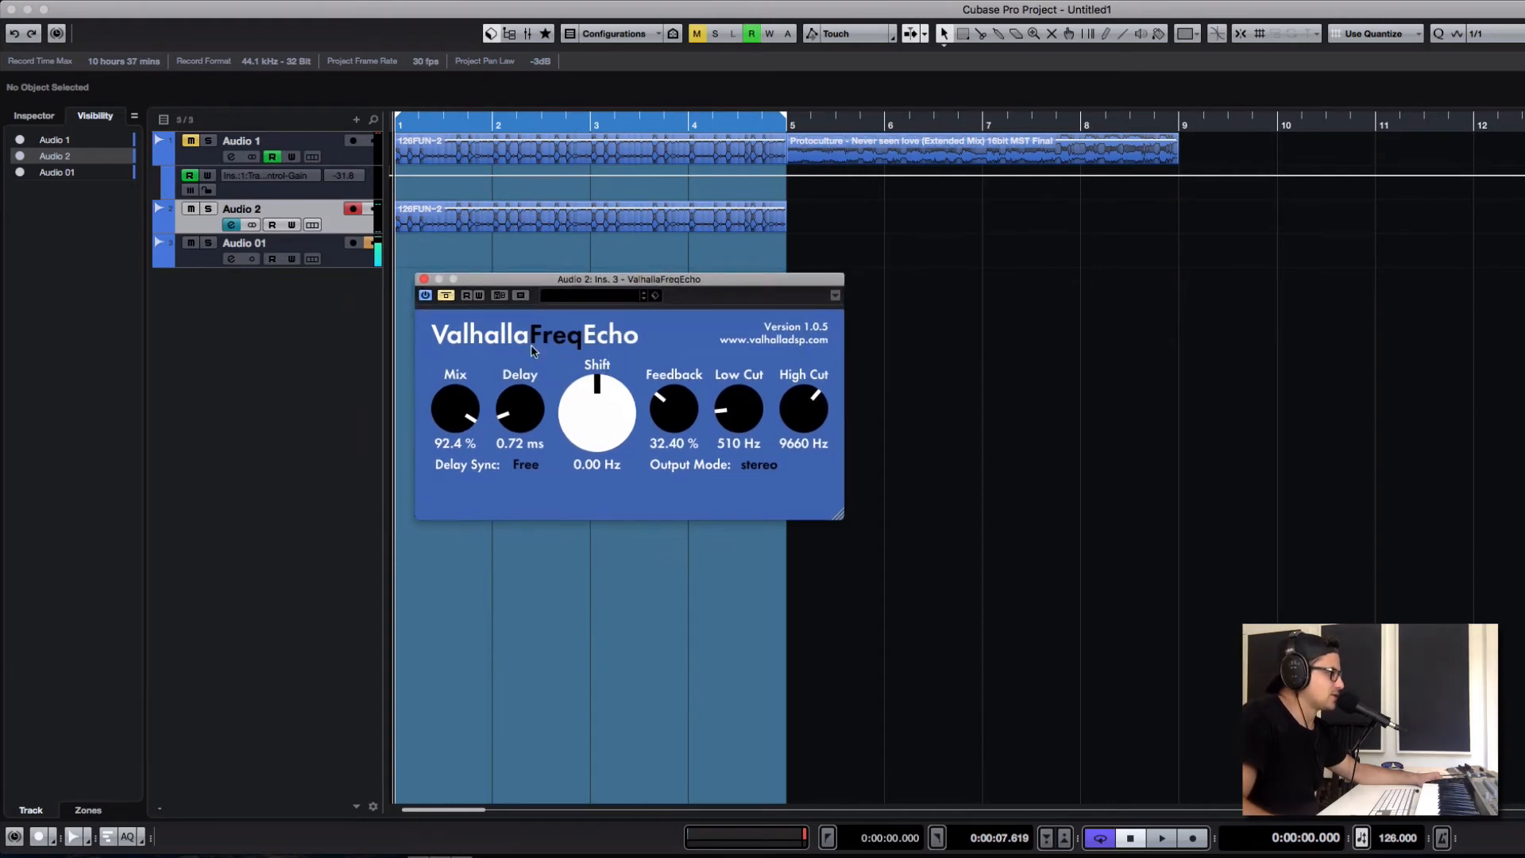
pyautogui.click(526, 465)
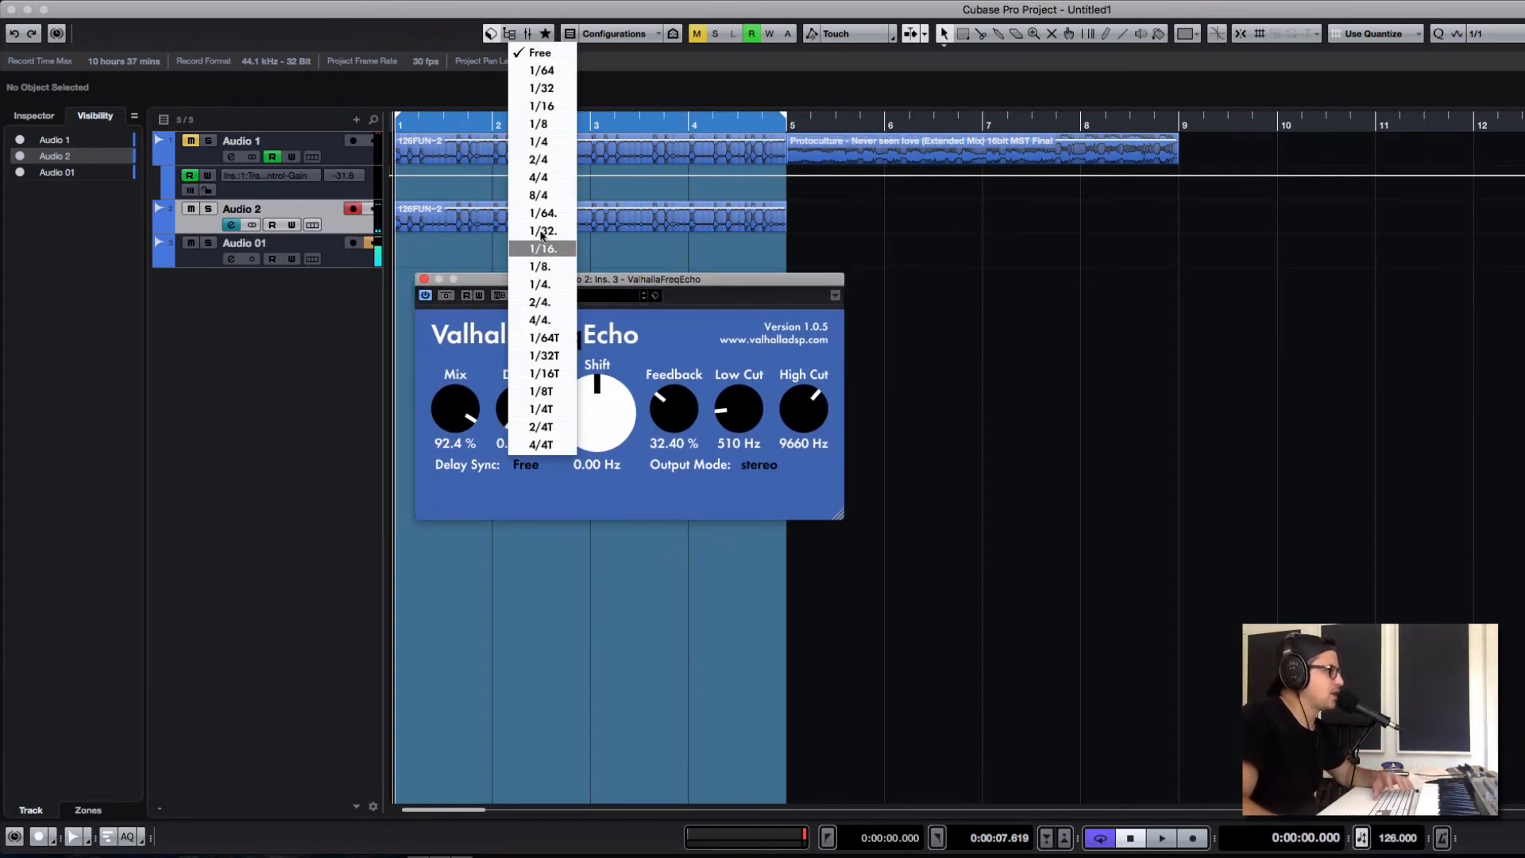
pyautogui.click(539, 266)
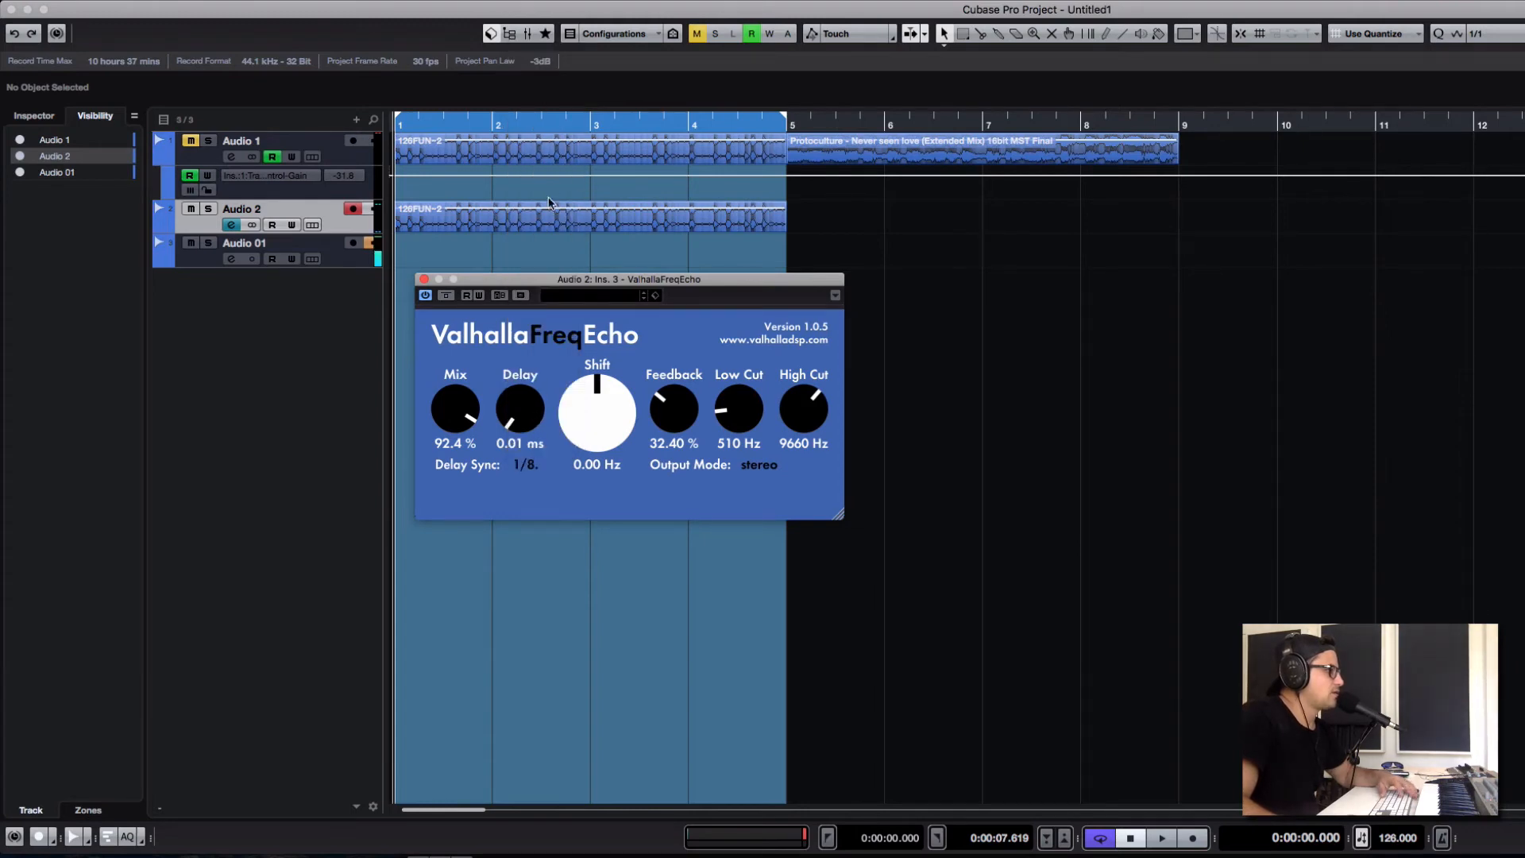
# Step: Start playback and adjust ValhallaFreqEcho's Mix to 50.0 %, Low Cut to 850 Hz and High Cut to 12410 Hz
pyautogui.press('space')
pyautogui.moveTo(444, 396); pyautogui.dragTo(466, 497)
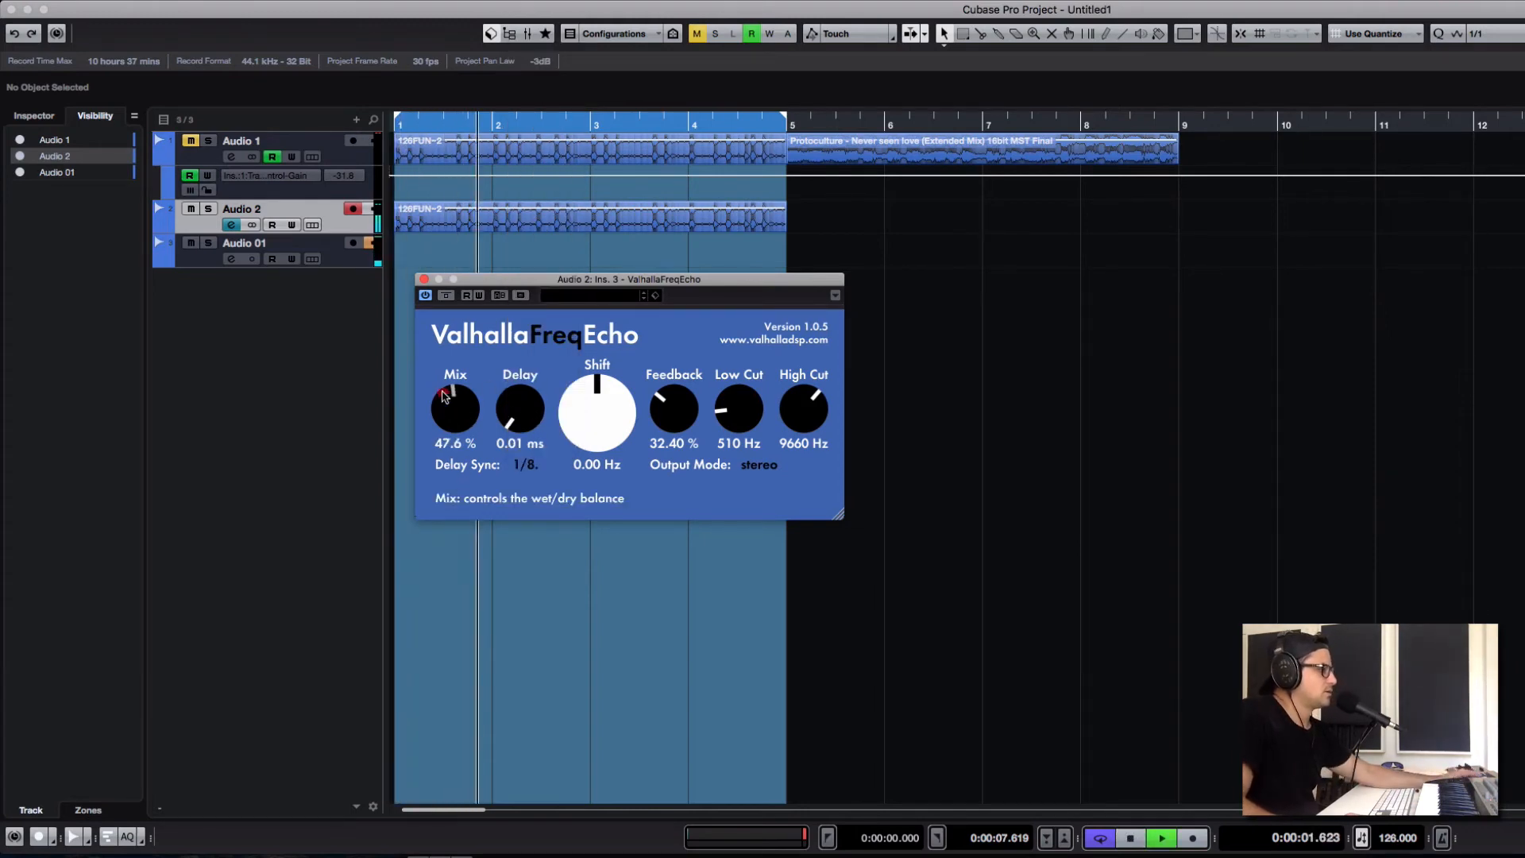
pyautogui.moveTo(444, 397); pyautogui.dragTo(444, 366)
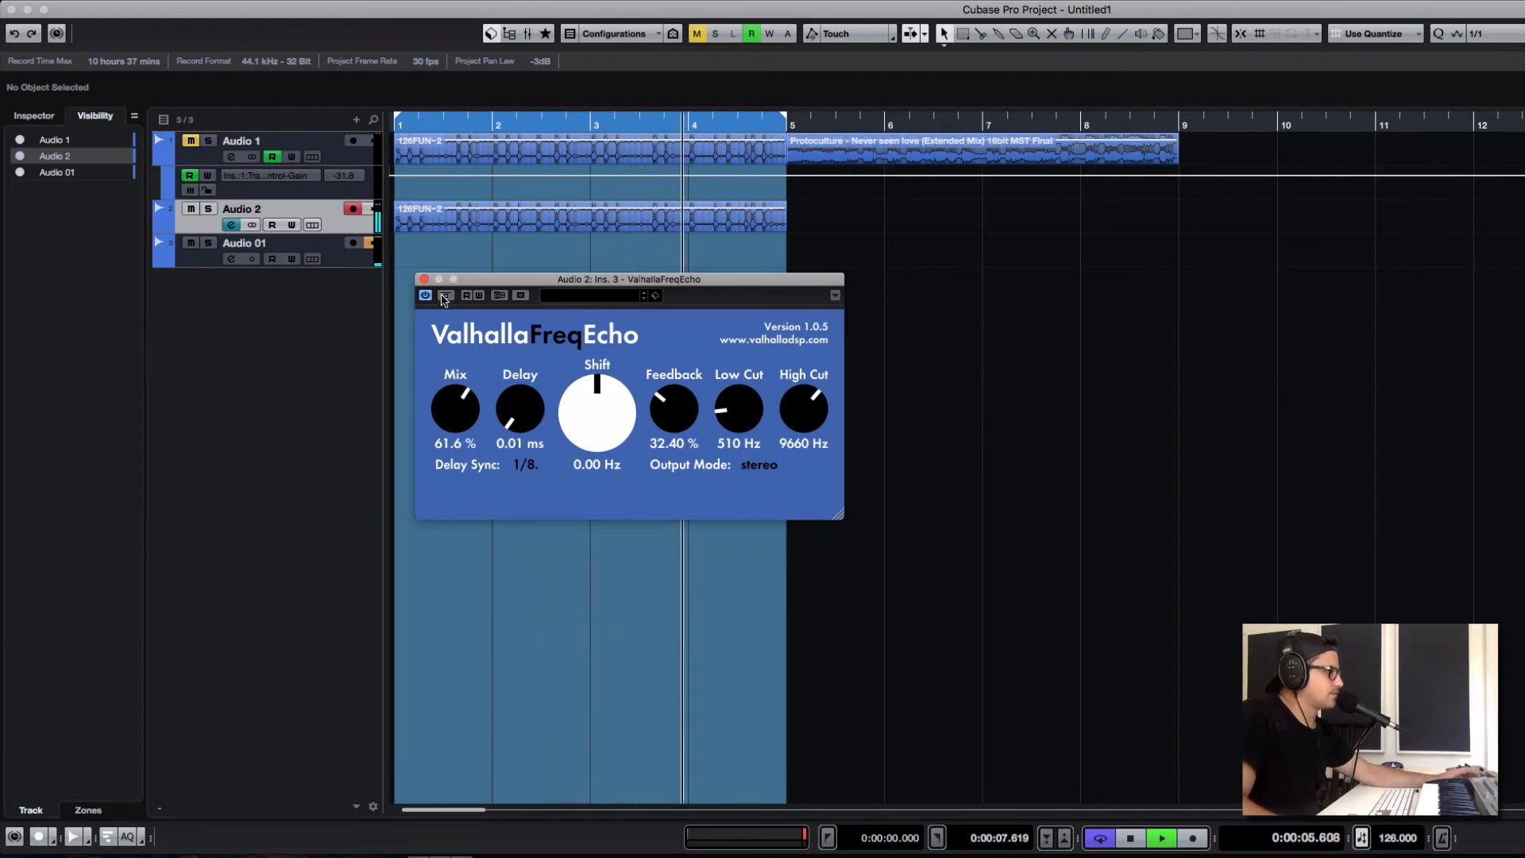
pyautogui.moveTo(452, 406); pyautogui.dragTo(451, 432)
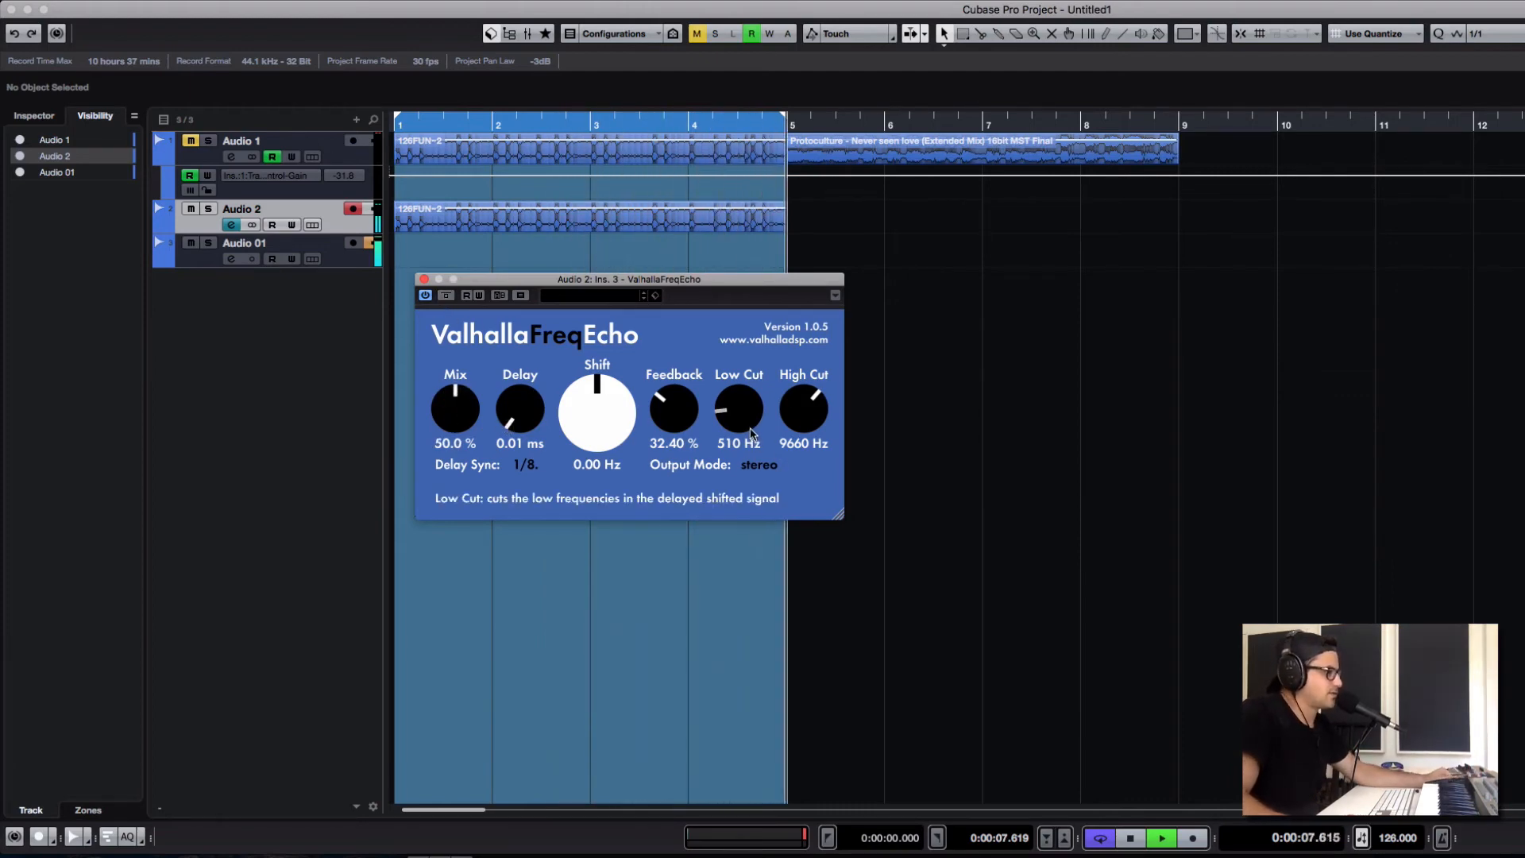
pyautogui.moveTo(752, 433); pyautogui.dragTo(822, 387)
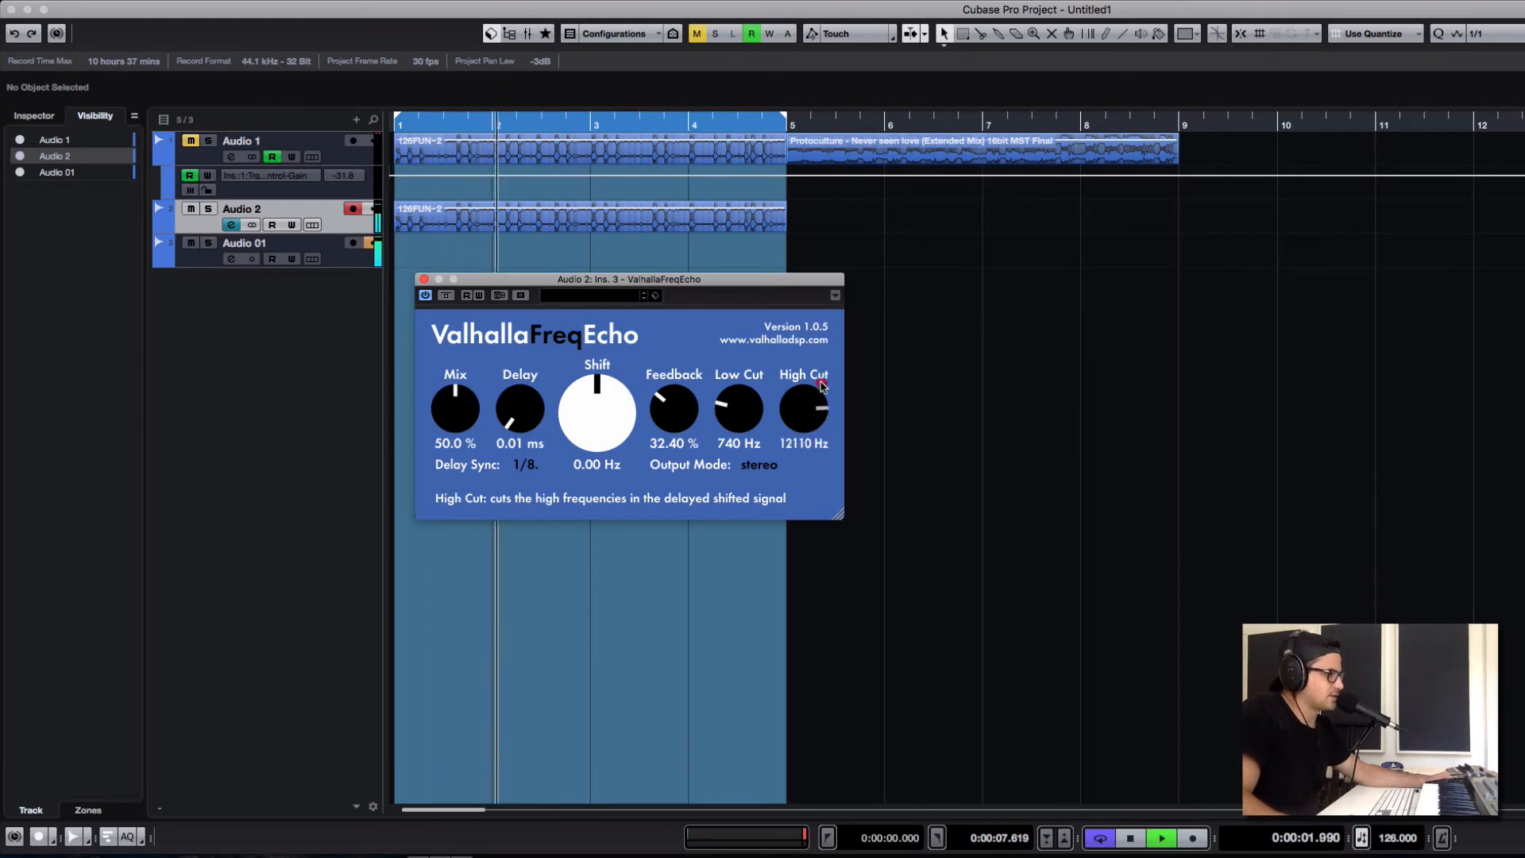
pyautogui.moveTo(741, 425); pyautogui.dragTo(812, 426)
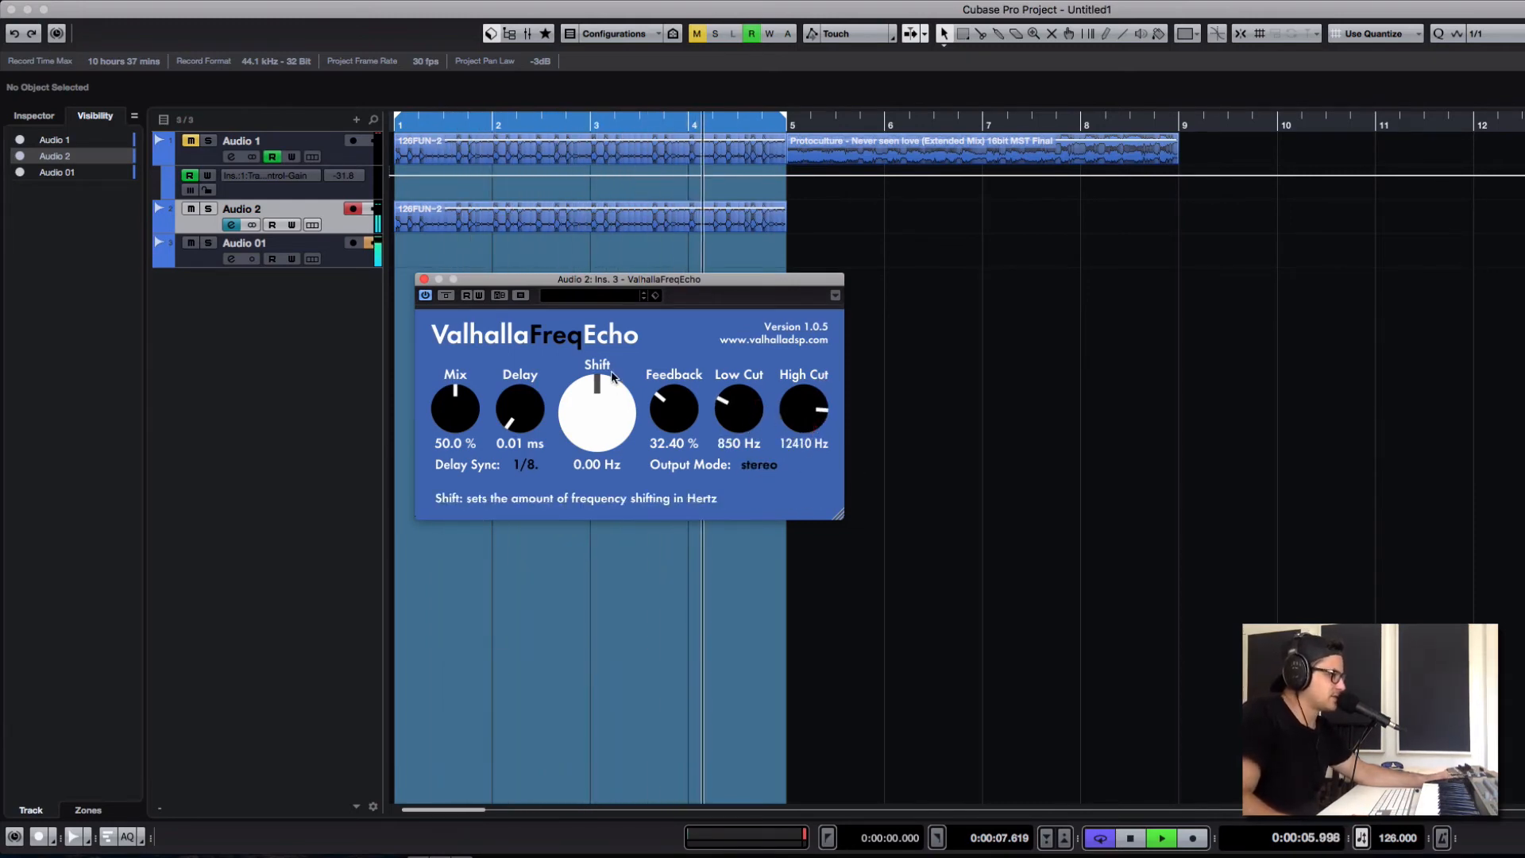
# Step: Sweep ValhallaFreqEcho's Shift up and then down to -749.65 Hz during playback, with Mix at 79.2 % and Feedback at 64.80 %
pyautogui.moveTo(603, 279); pyautogui.dragTo(653, 254)
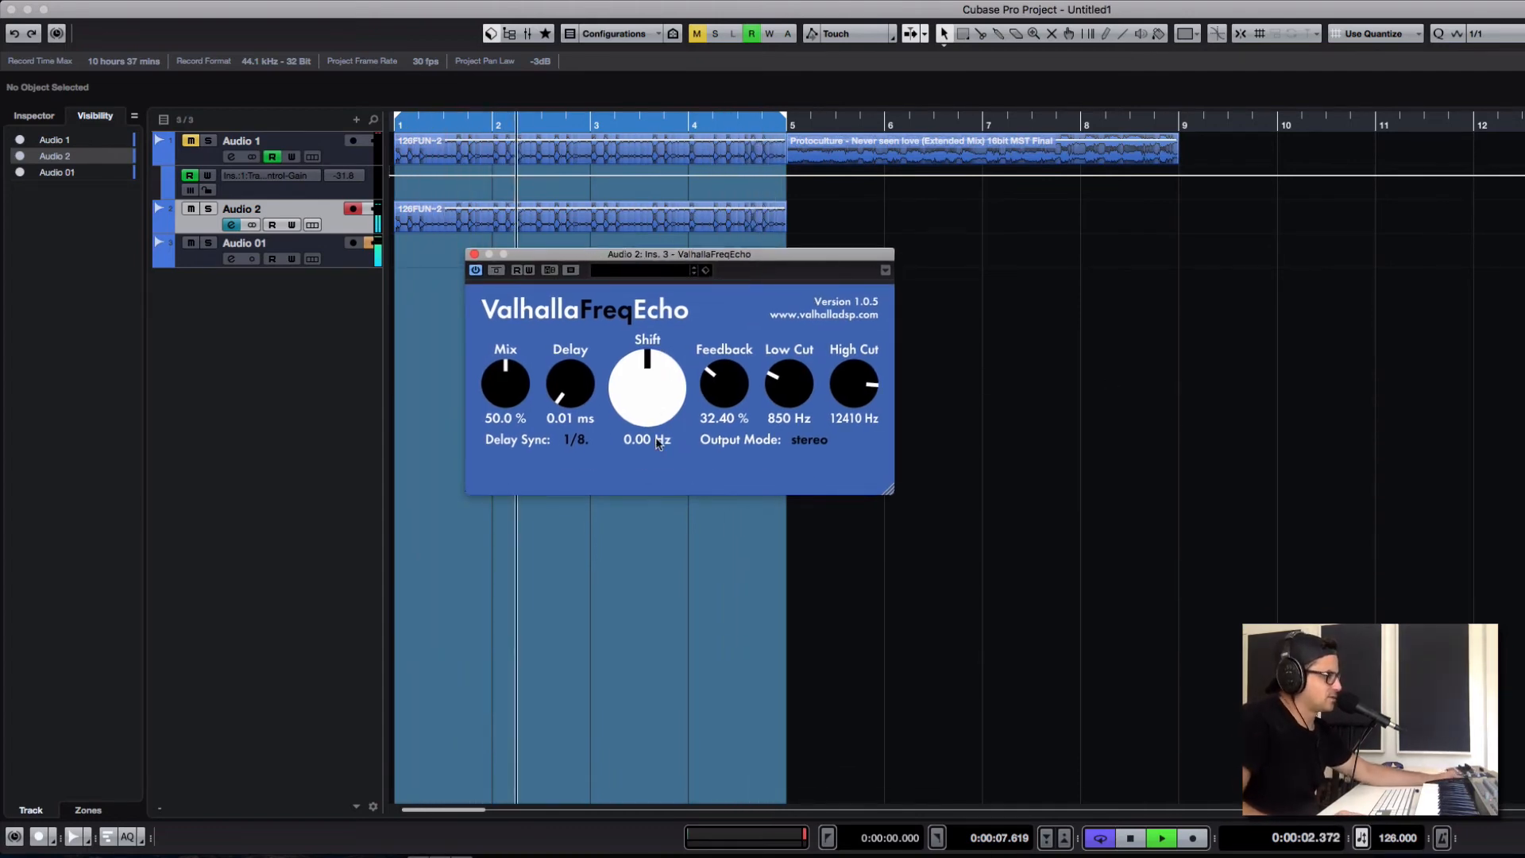
pyautogui.moveTo(664, 397); pyautogui.dragTo(660, 317)
pyautogui.moveTo(714, 367); pyautogui.dragTo(713, 335)
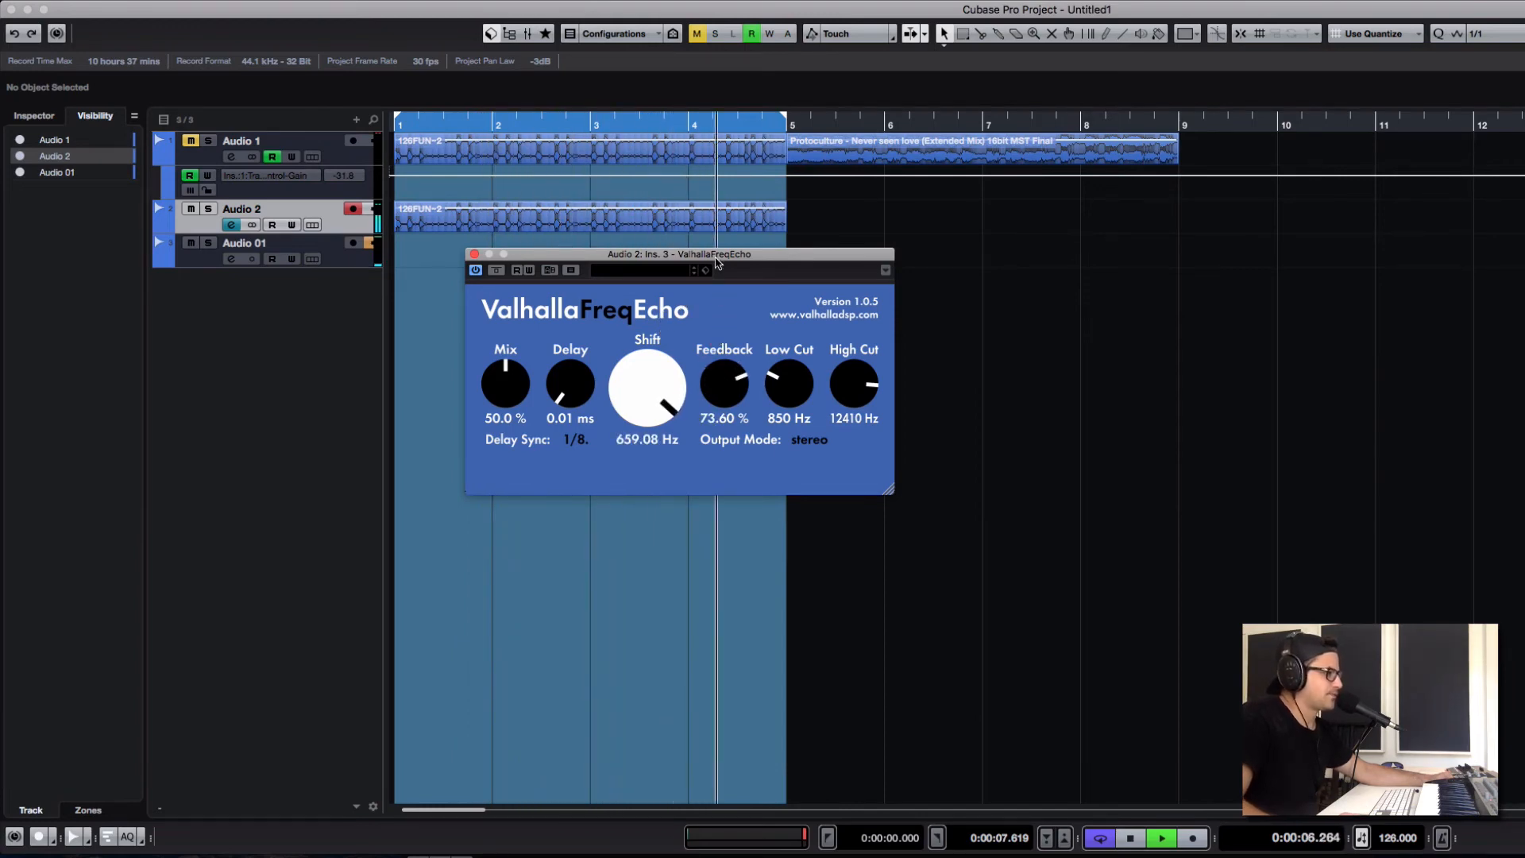
pyautogui.moveTo(517, 395); pyautogui.dragTo(519, 339)
pyautogui.moveTo(663, 380); pyautogui.dragTo(672, 604)
pyautogui.moveTo(724, 389); pyautogui.dragTo(731, 411)
# Step: Set Delay Sync to Free, raise Mix to 88.0 % and Feedback, and try different Shift and Delay settings during playback
pyautogui.click(578, 441)
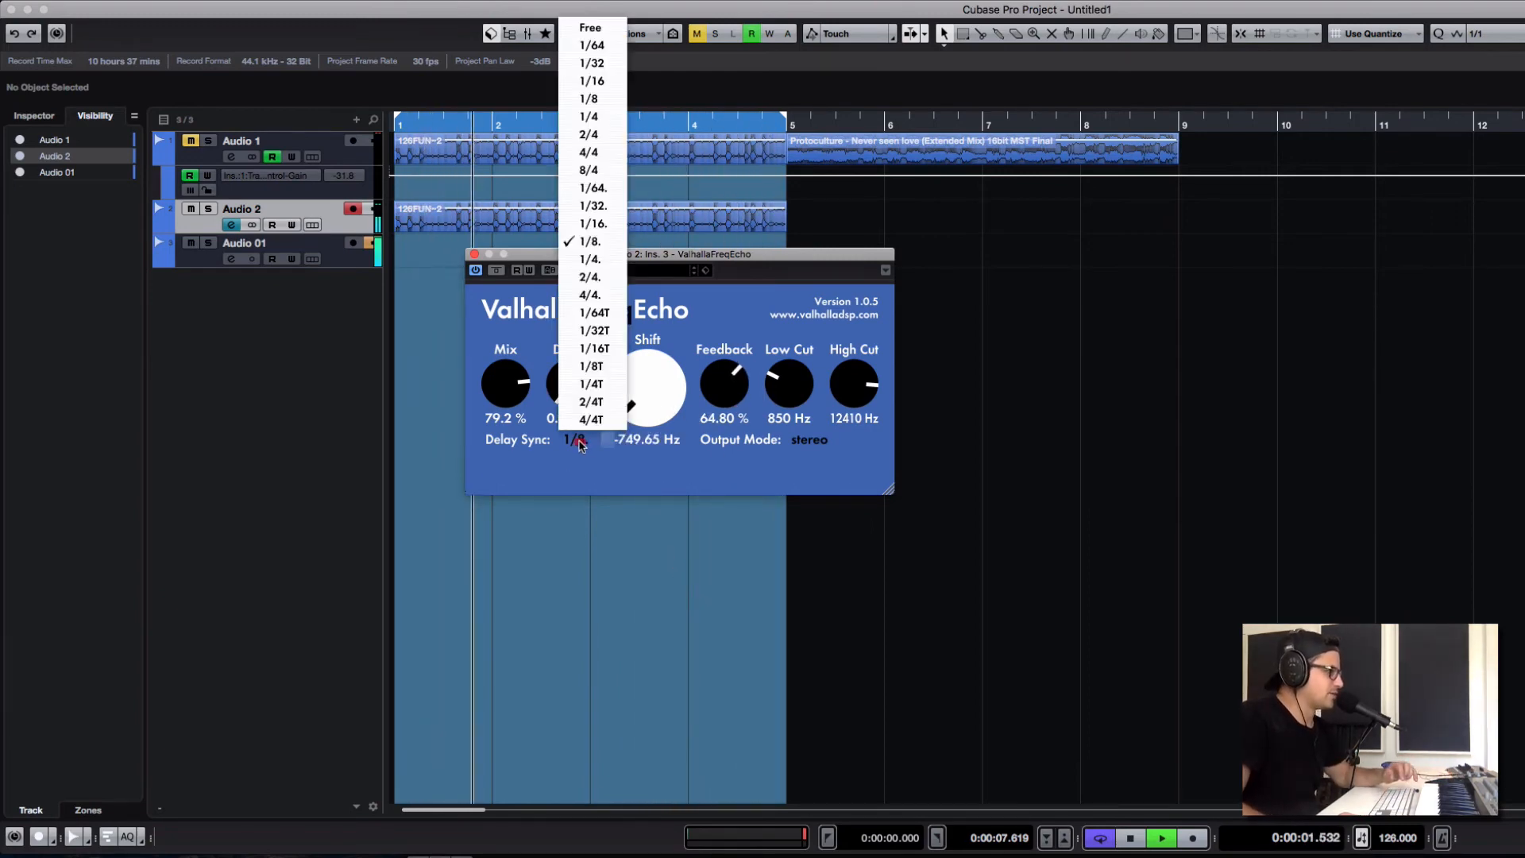
pyautogui.click(582, 29)
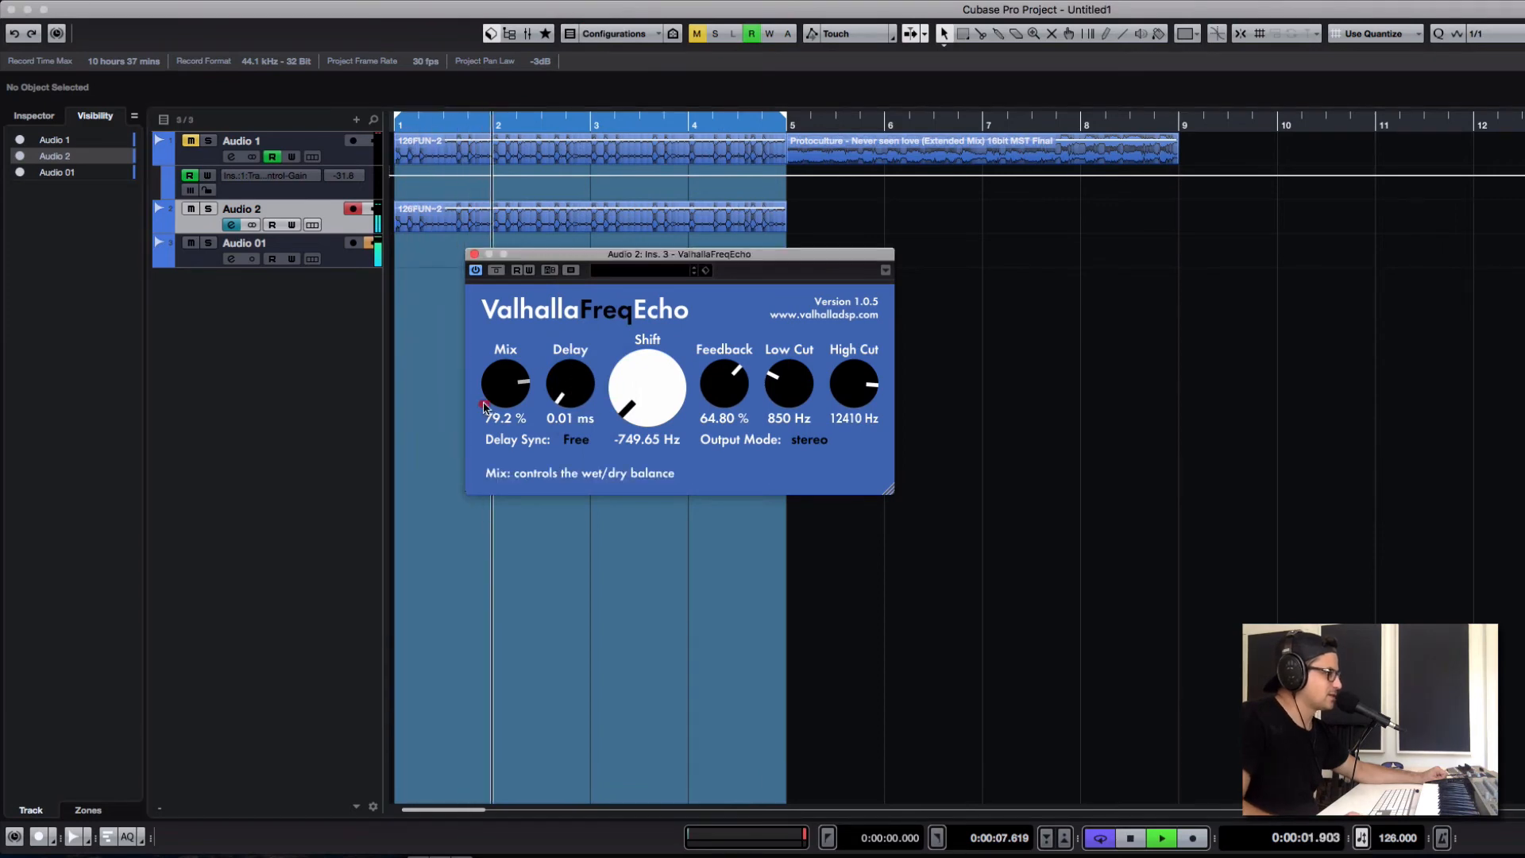
pyautogui.moveTo(484, 406); pyautogui.dragTo(709, 386)
pyautogui.moveTo(712, 385); pyautogui.dragTo(732, 313)
pyautogui.moveTo(657, 381); pyautogui.dragTo(646, 463)
pyautogui.moveTo(586, 391); pyautogui.dragTo(588, 408)
# Step: Sweep Shift to 1000.00 Hz with Delay at 116.85 ms, stop playback, and turn Feedback down to 0.00 %
pyautogui.moveTo(674, 402); pyautogui.dragTo(654, 582)
pyautogui.moveTo(724, 400); pyautogui.dragTo(725, 360)
pyautogui.moveTo(647, 397); pyautogui.dragTo(648, 353)
pyautogui.moveTo(571, 383); pyautogui.dragTo(587, 291)
pyautogui.moveTo(647, 393); pyautogui.dragTo(690, 245)
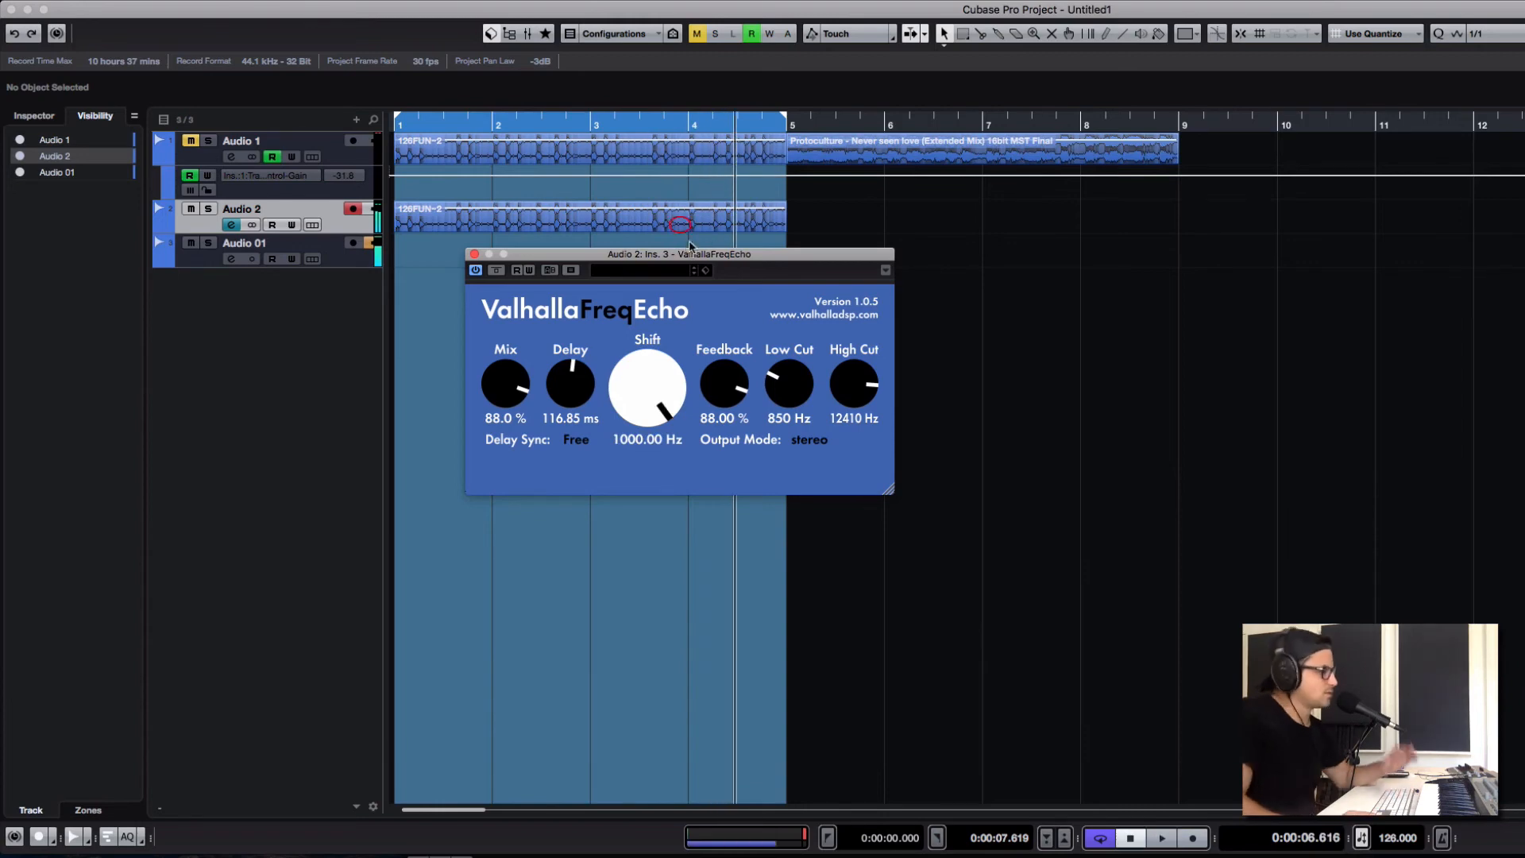
pyautogui.moveTo(723, 384); pyautogui.dragTo(702, 545)
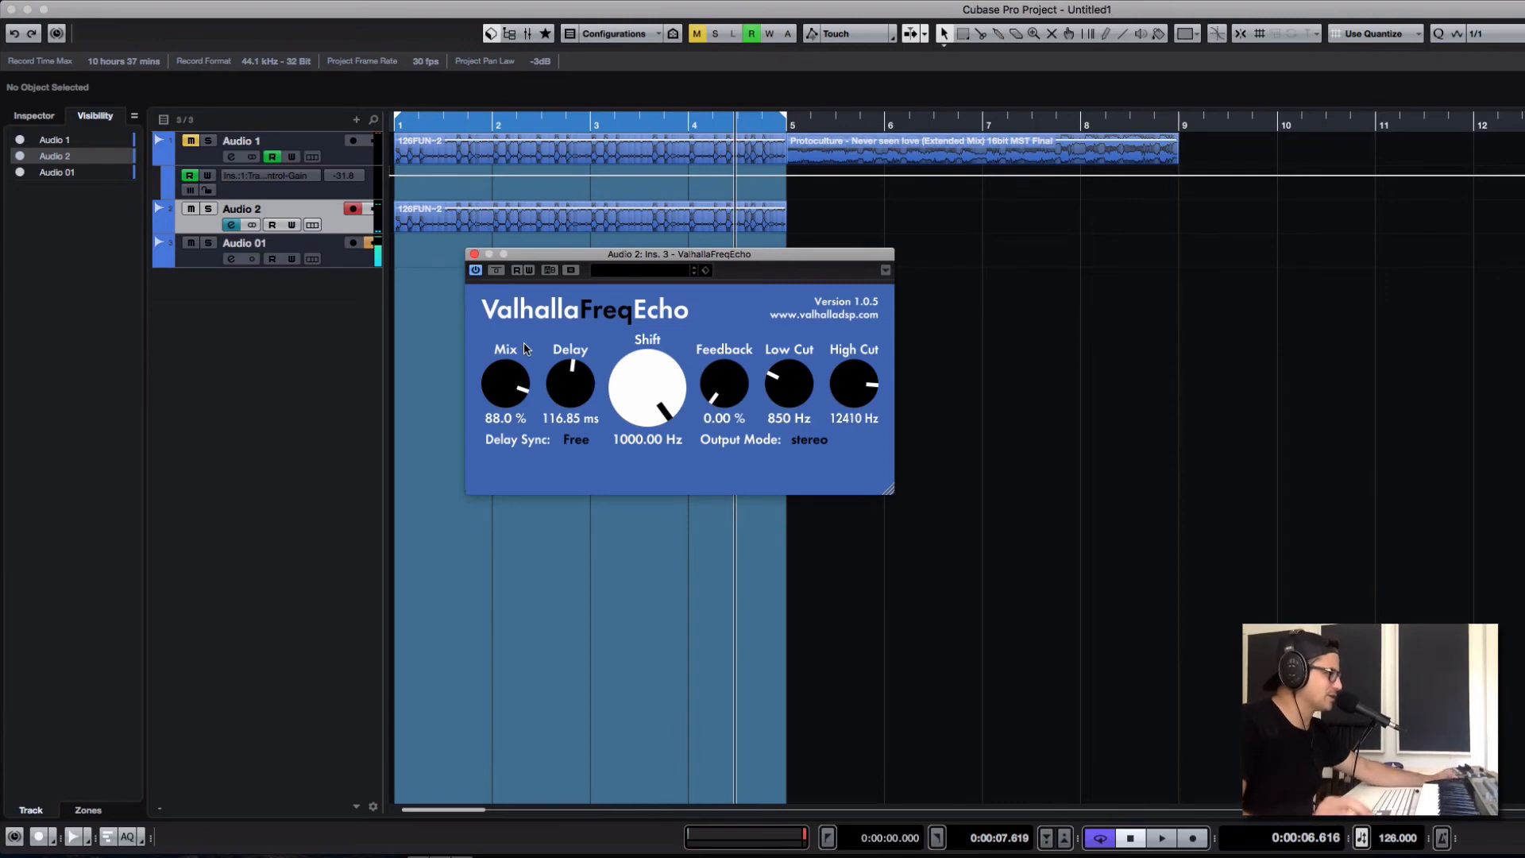
# Step: In Audio 2's channel settings, swap ValhallaFreqEcho for an active Frontier, leaving only Frontier's editor open below the tracks
pyautogui.click(229, 225)
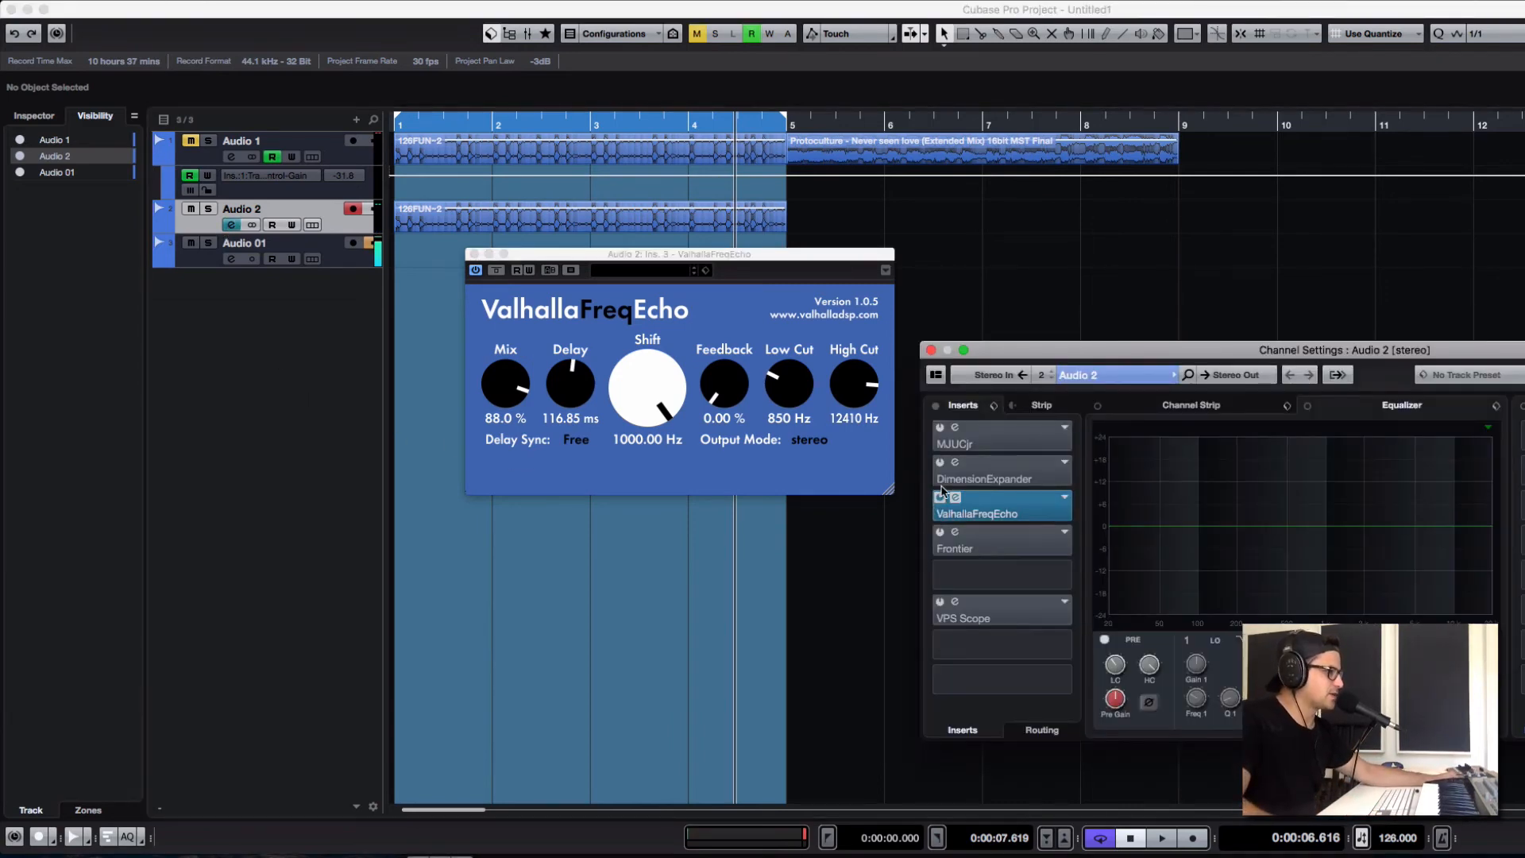
pyautogui.click(942, 499)
pyautogui.click(940, 532)
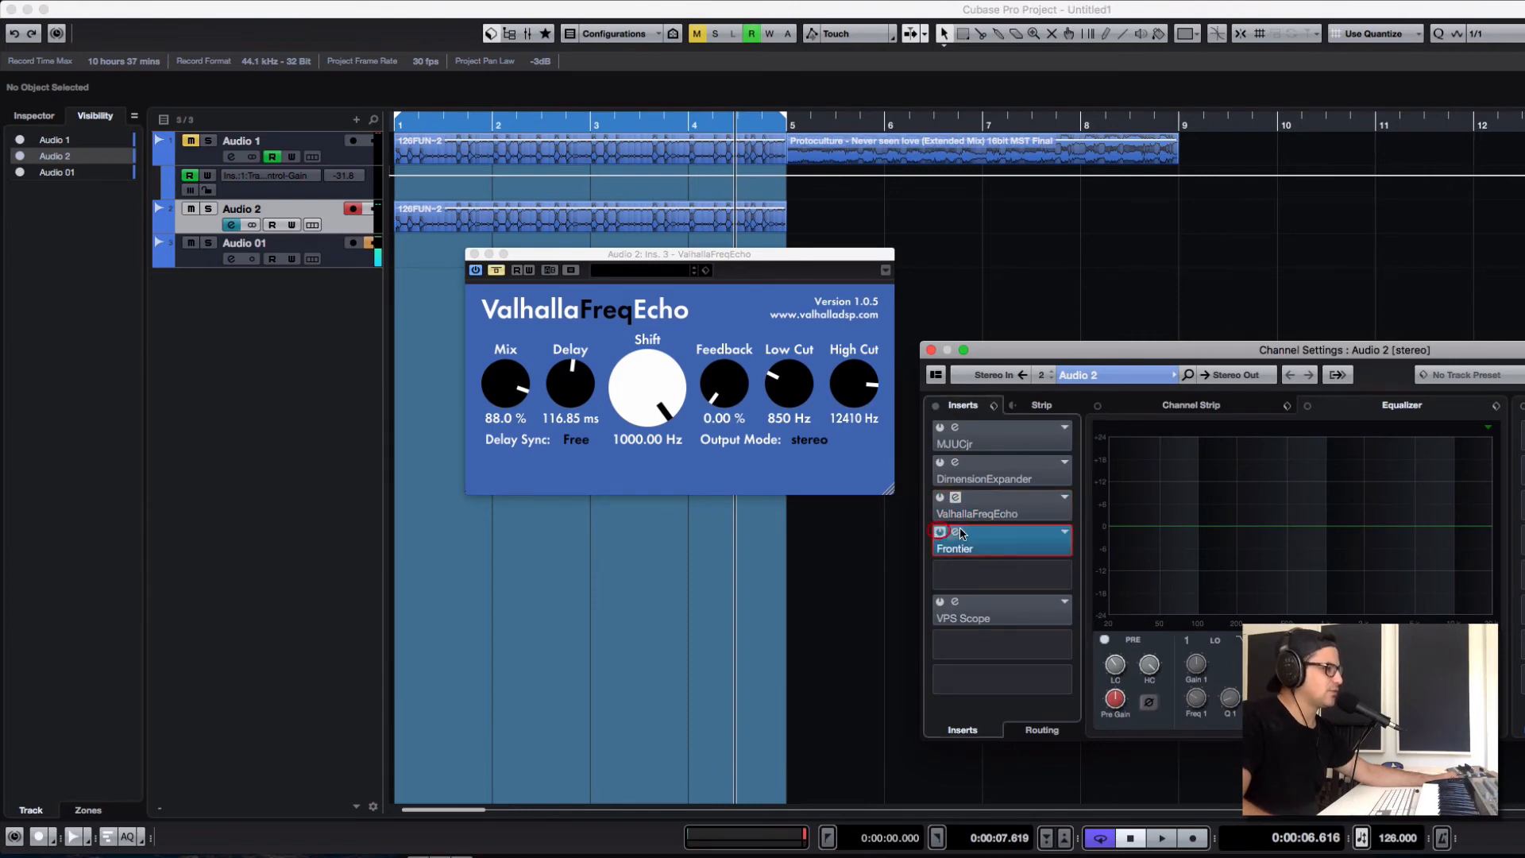
pyautogui.click(956, 531)
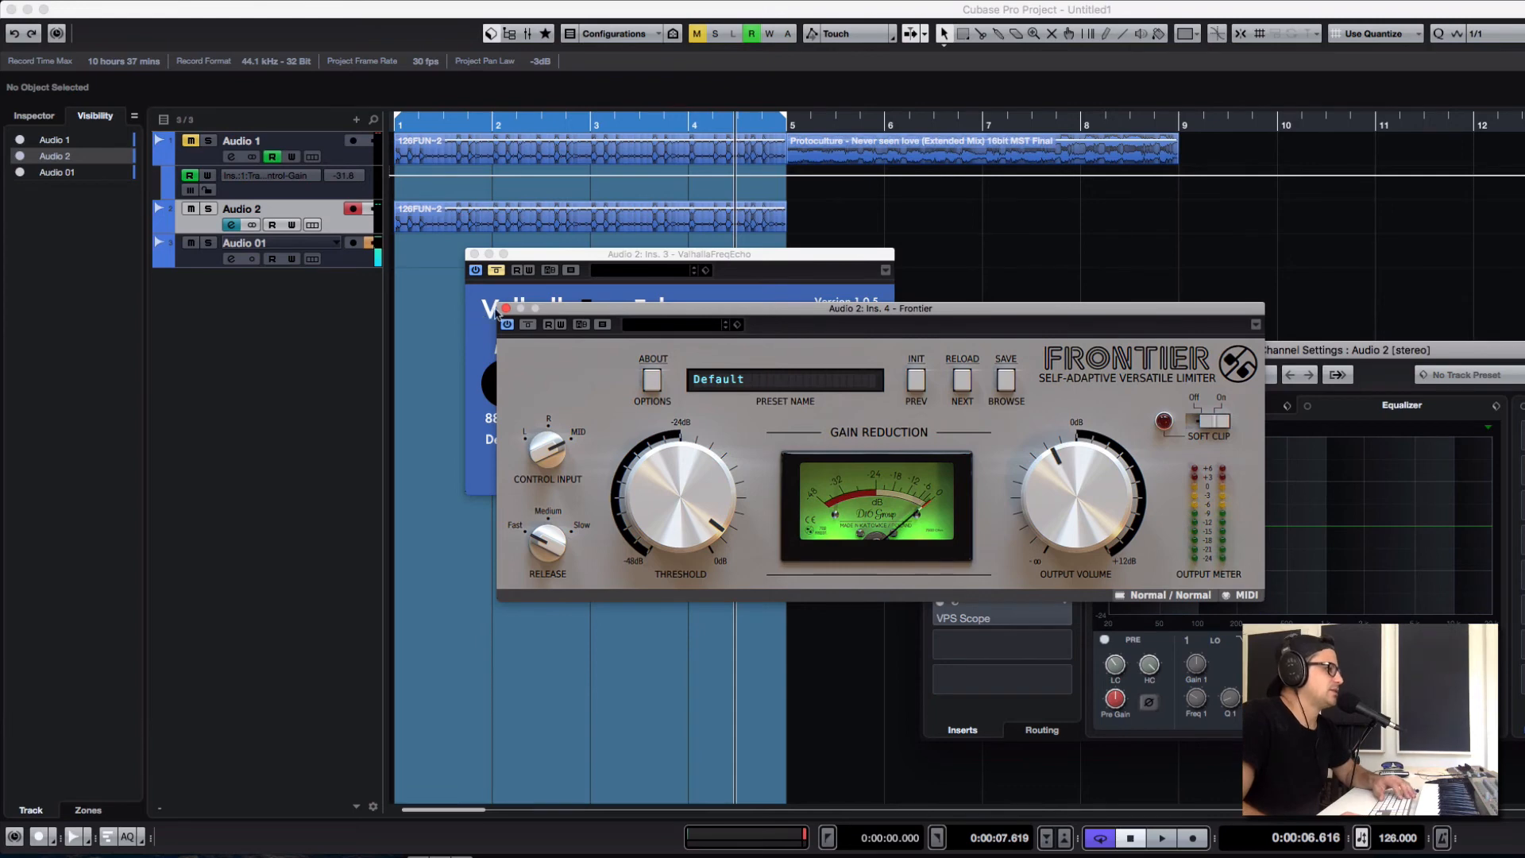
pyautogui.click(472, 253)
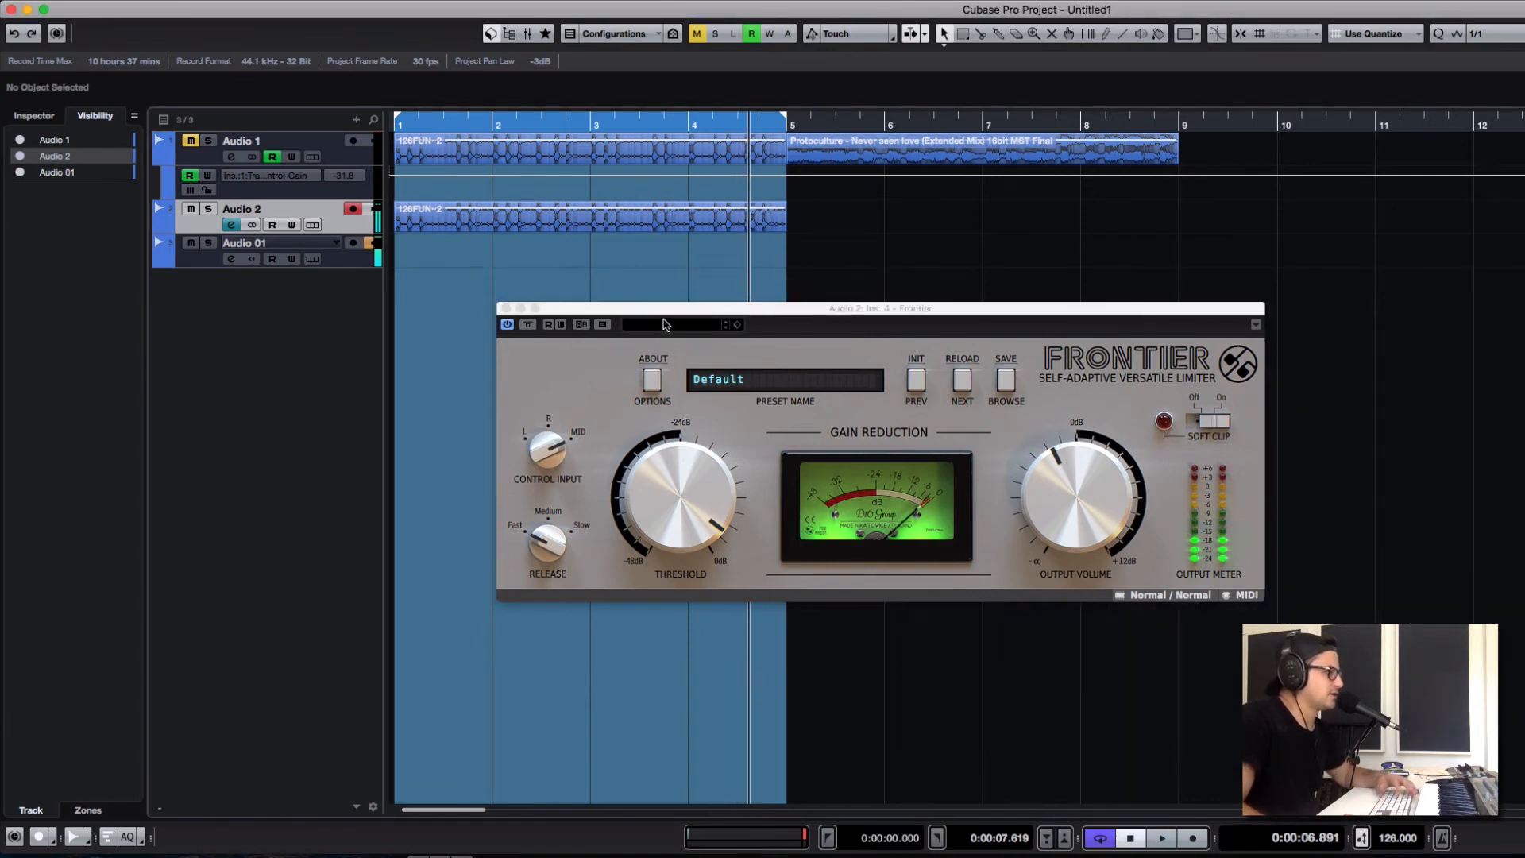
pyautogui.moveTo(669, 310); pyautogui.dragTo(500, 239)
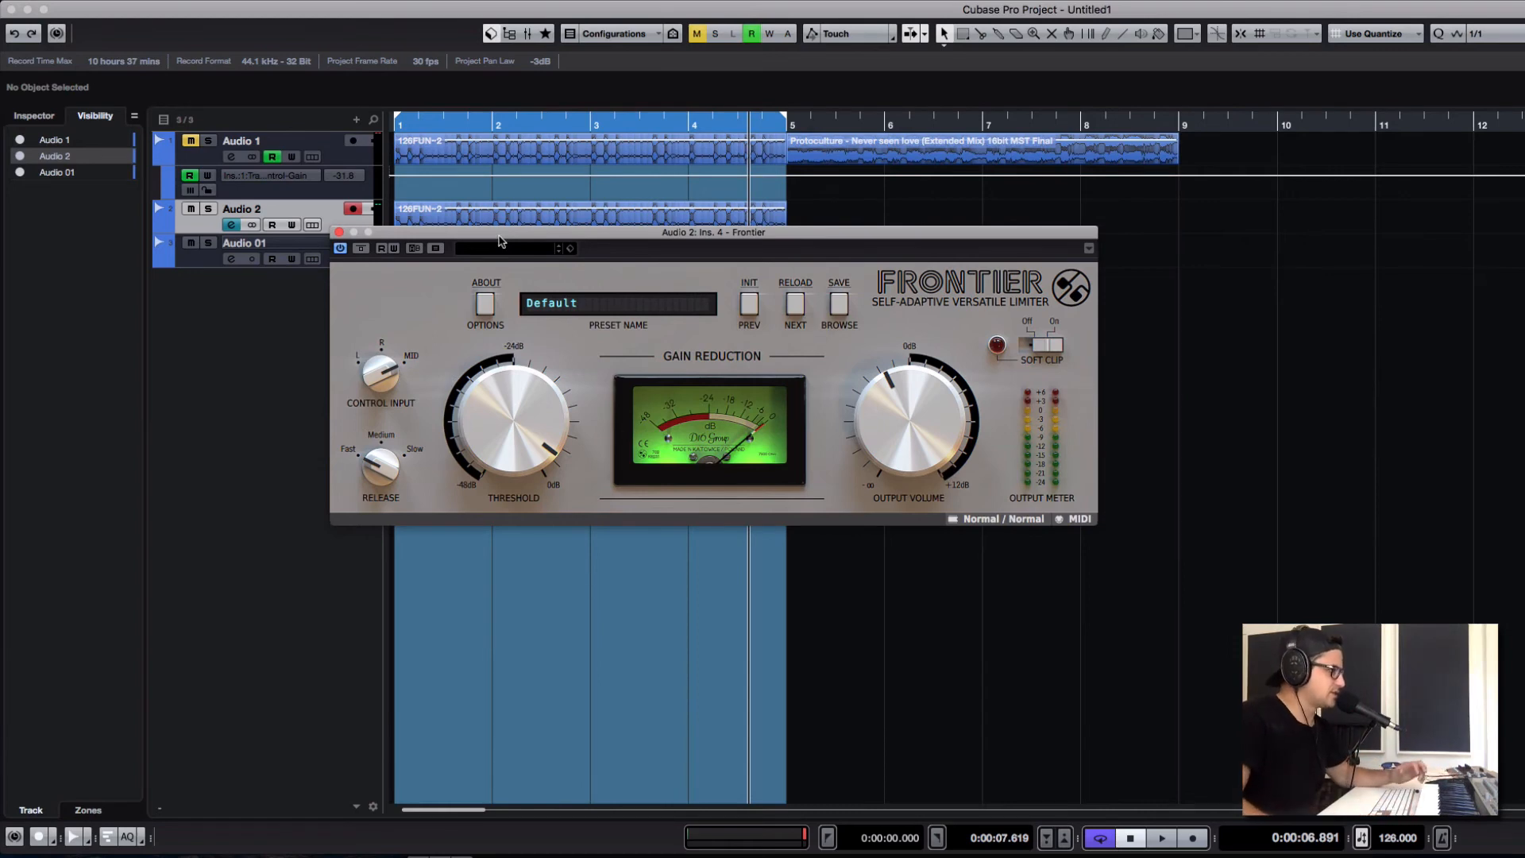
pyautogui.moveTo(633, 239); pyautogui.dragTo(841, 285)
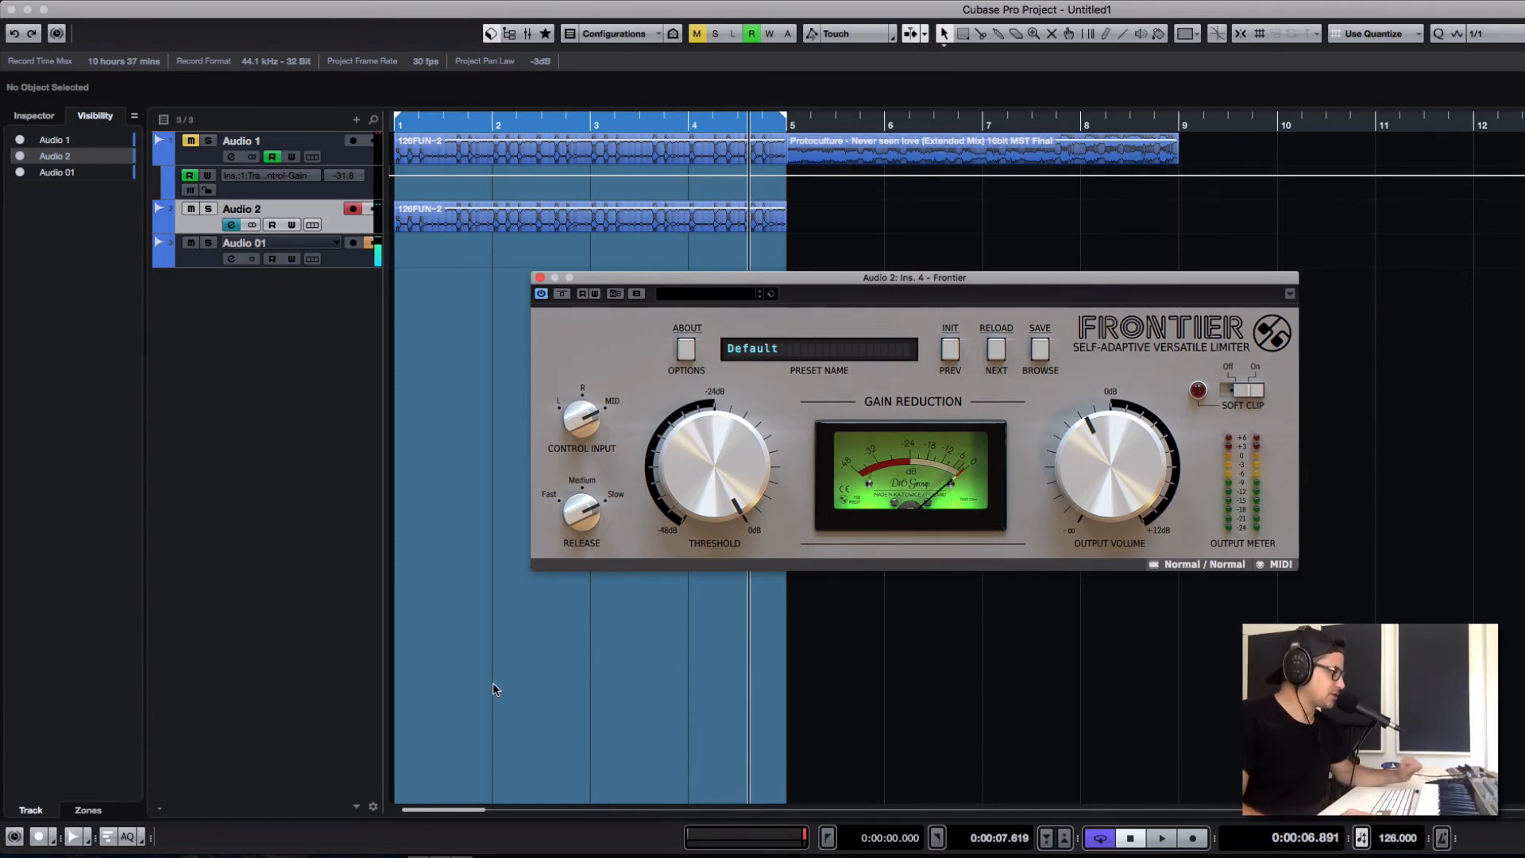
# Step: Select the Audio 2 clip, set Frontier's Threshold to -28.4 dB, and briefly play from the project start
pyautogui.click(561, 262)
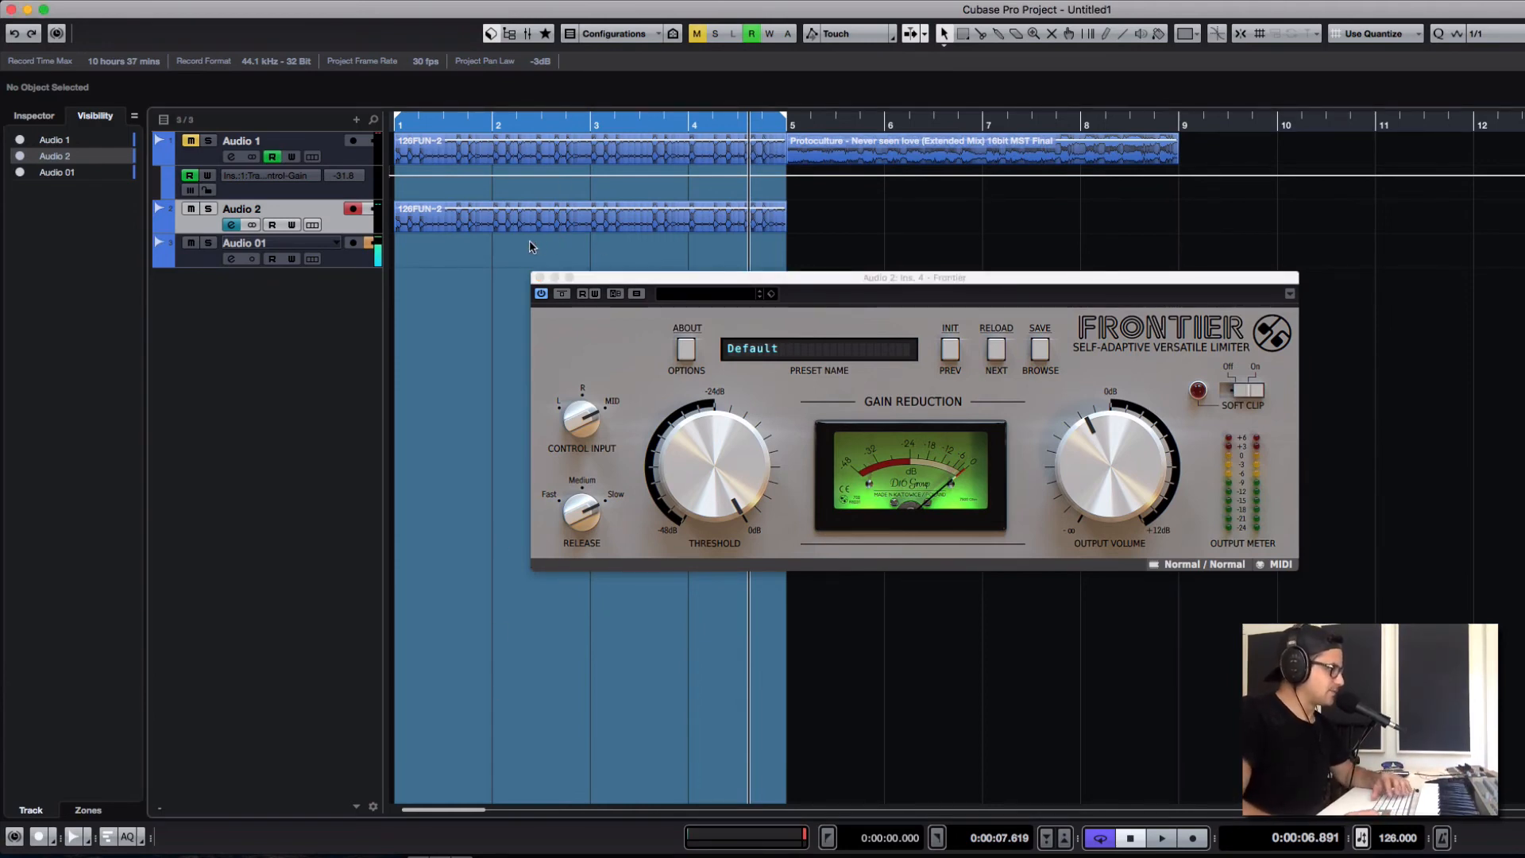
pyautogui.click(553, 227)
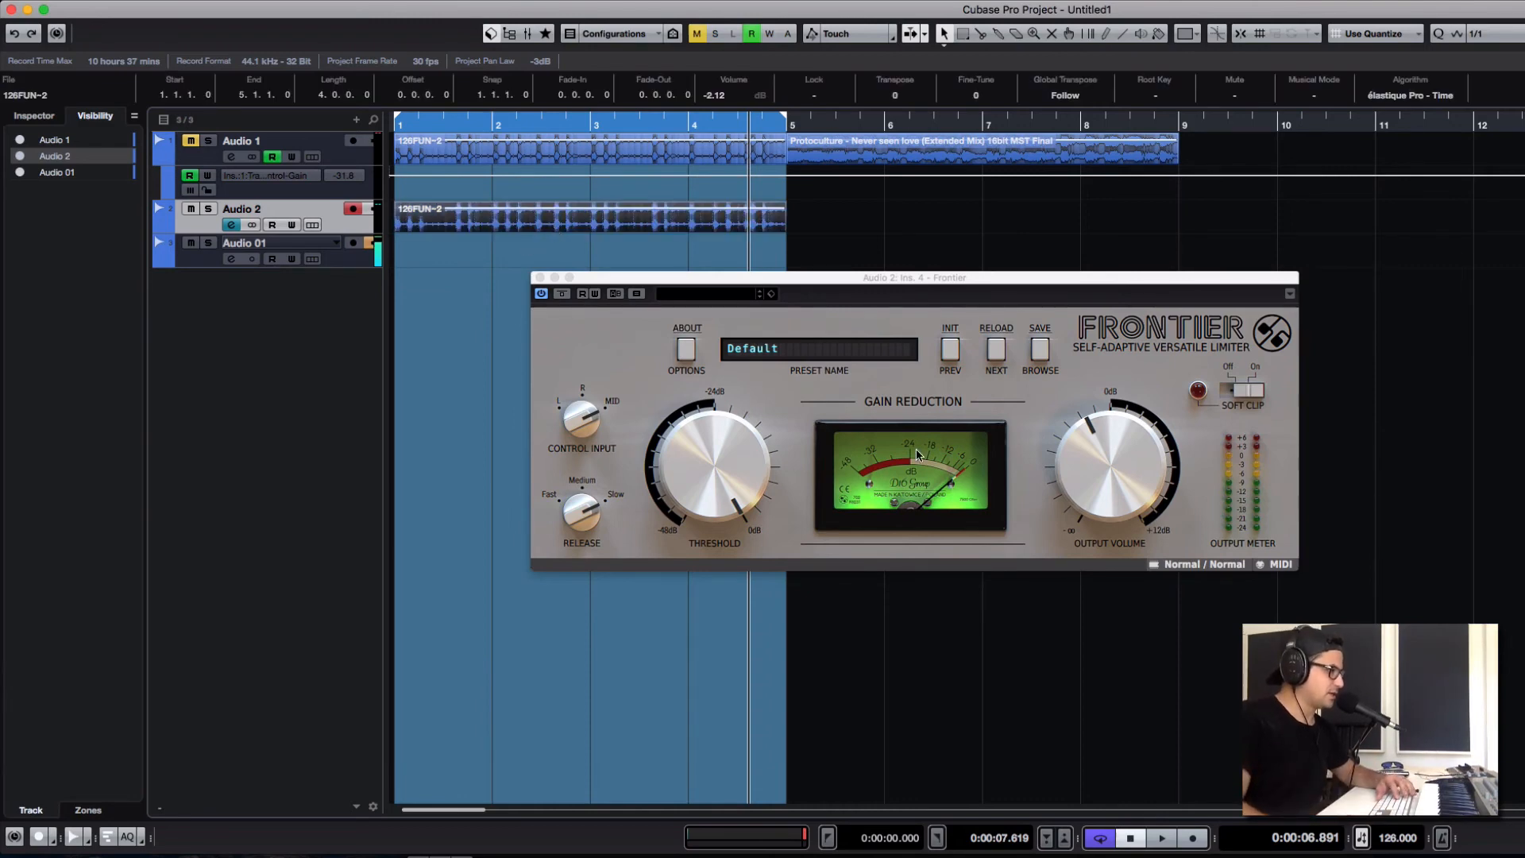
pyautogui.moveTo(703, 534); pyautogui.dragTo(714, 569)
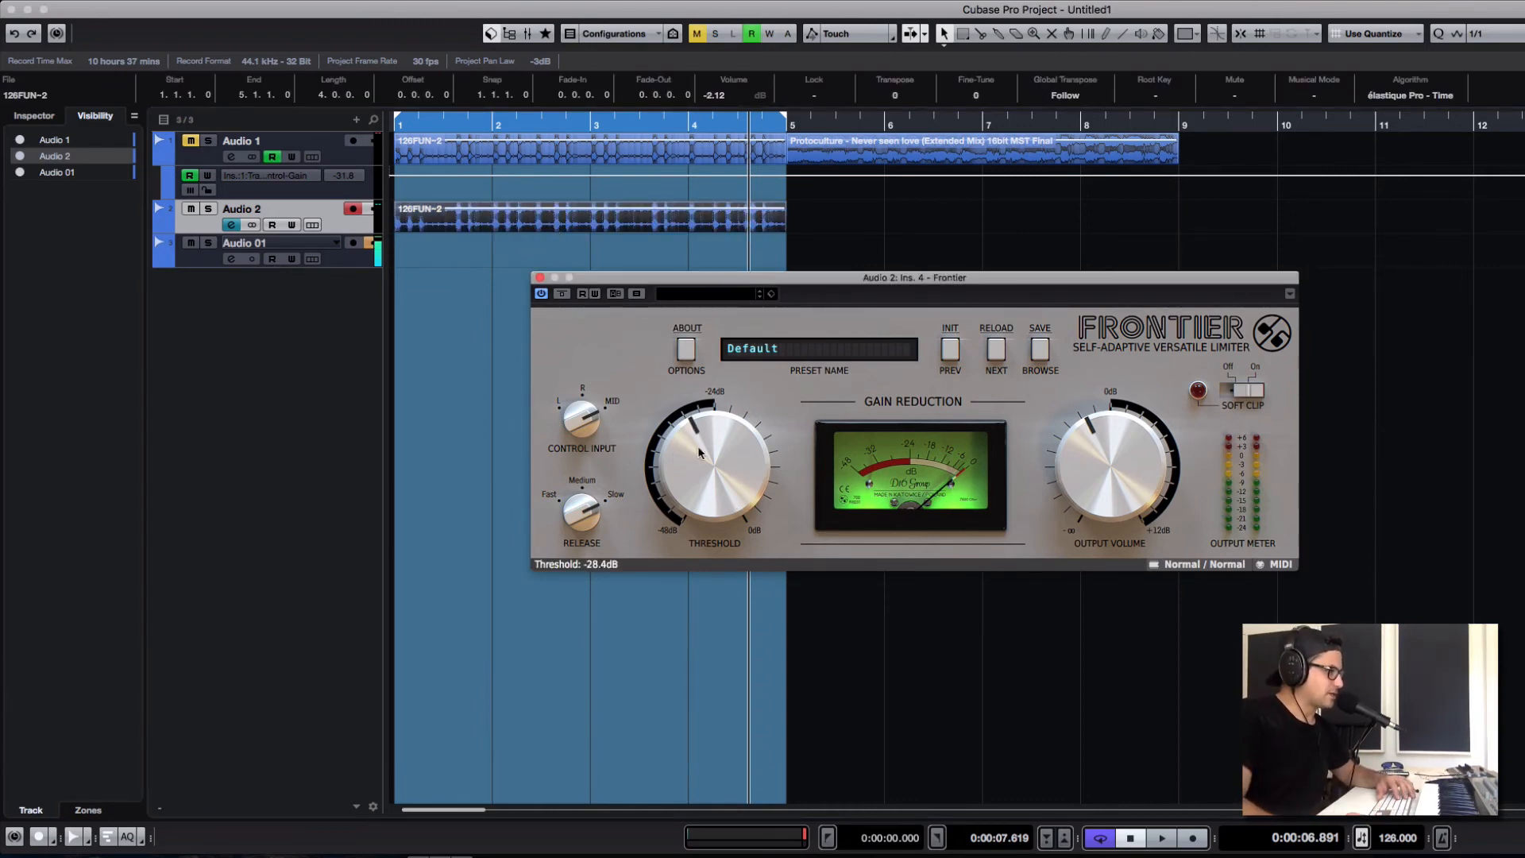
pyautogui.click(394, 125)
pyautogui.press('space')
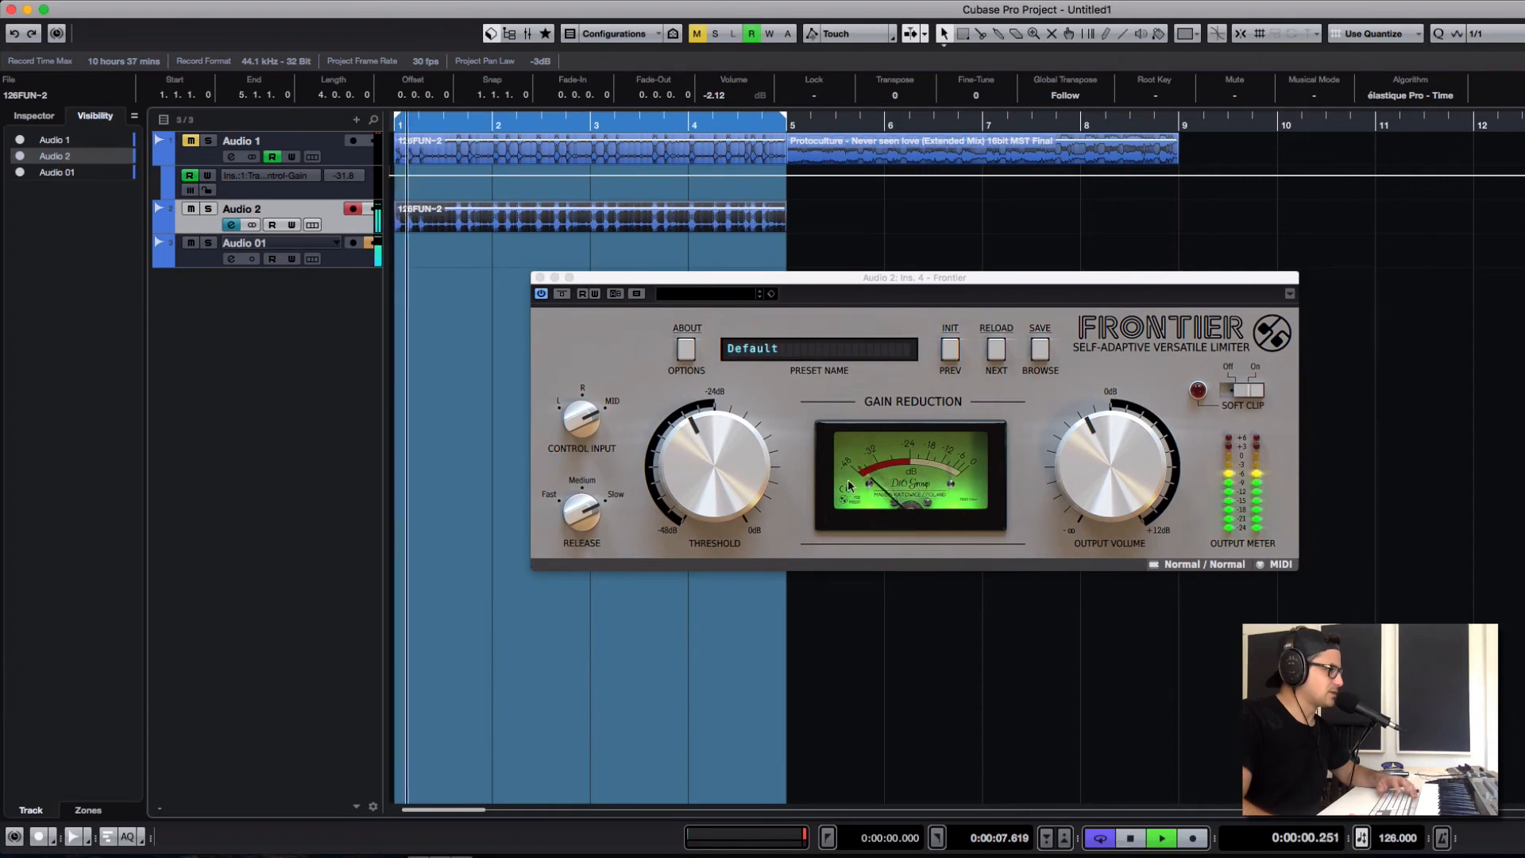
pyautogui.press('space')
# Step: Raise Frontier's Threshold, lower it again during playback, adjust Output Volume, and compare the limiter bypassed and active
pyautogui.moveTo(688, 418); pyautogui.dragTo(688, 385)
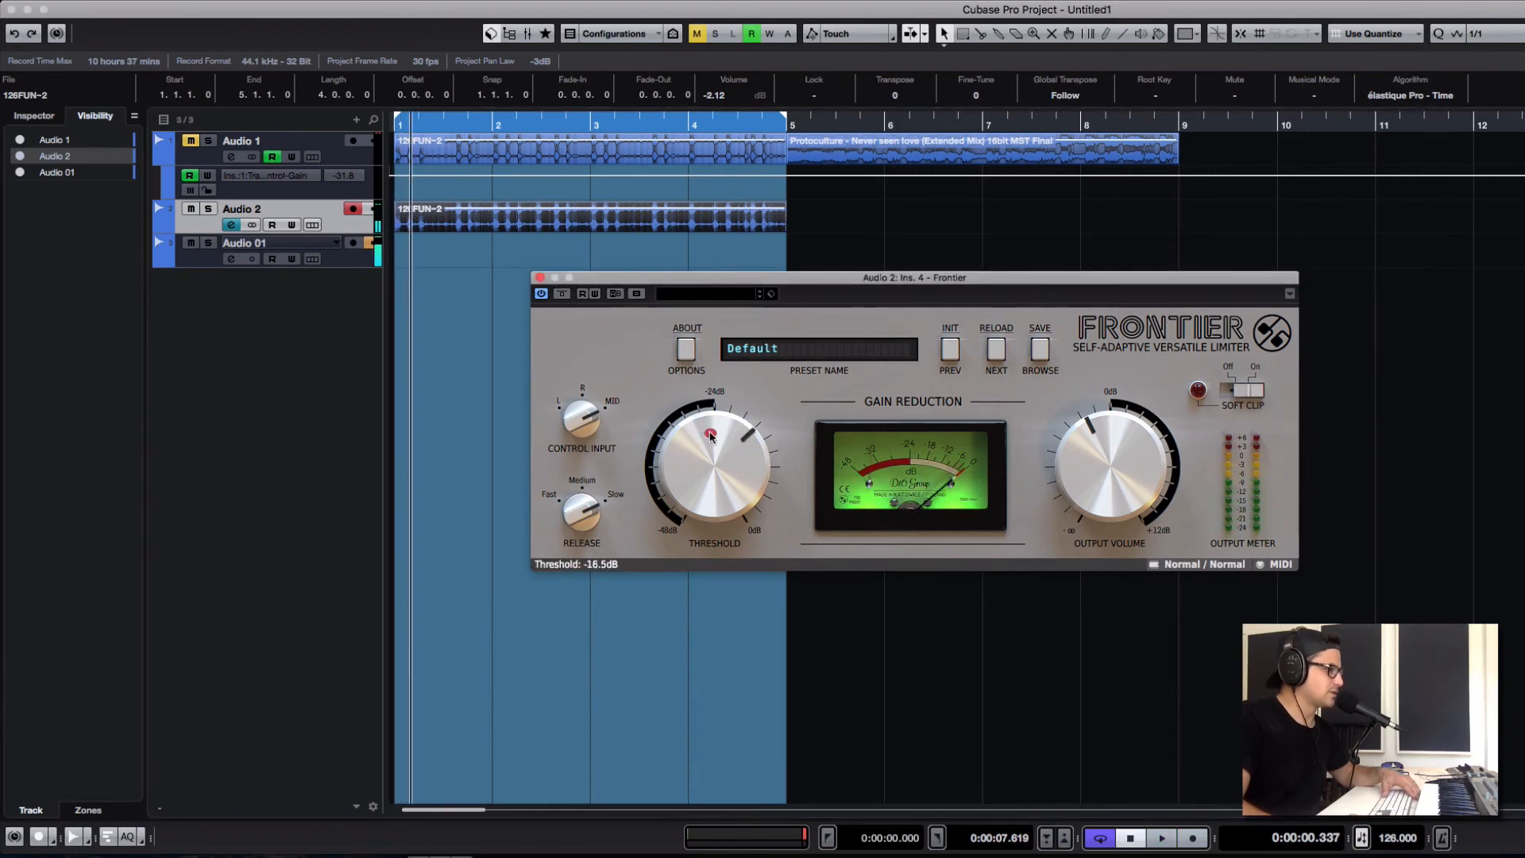
pyautogui.press('space')
pyautogui.moveTo(721, 476); pyautogui.dragTo(723, 572)
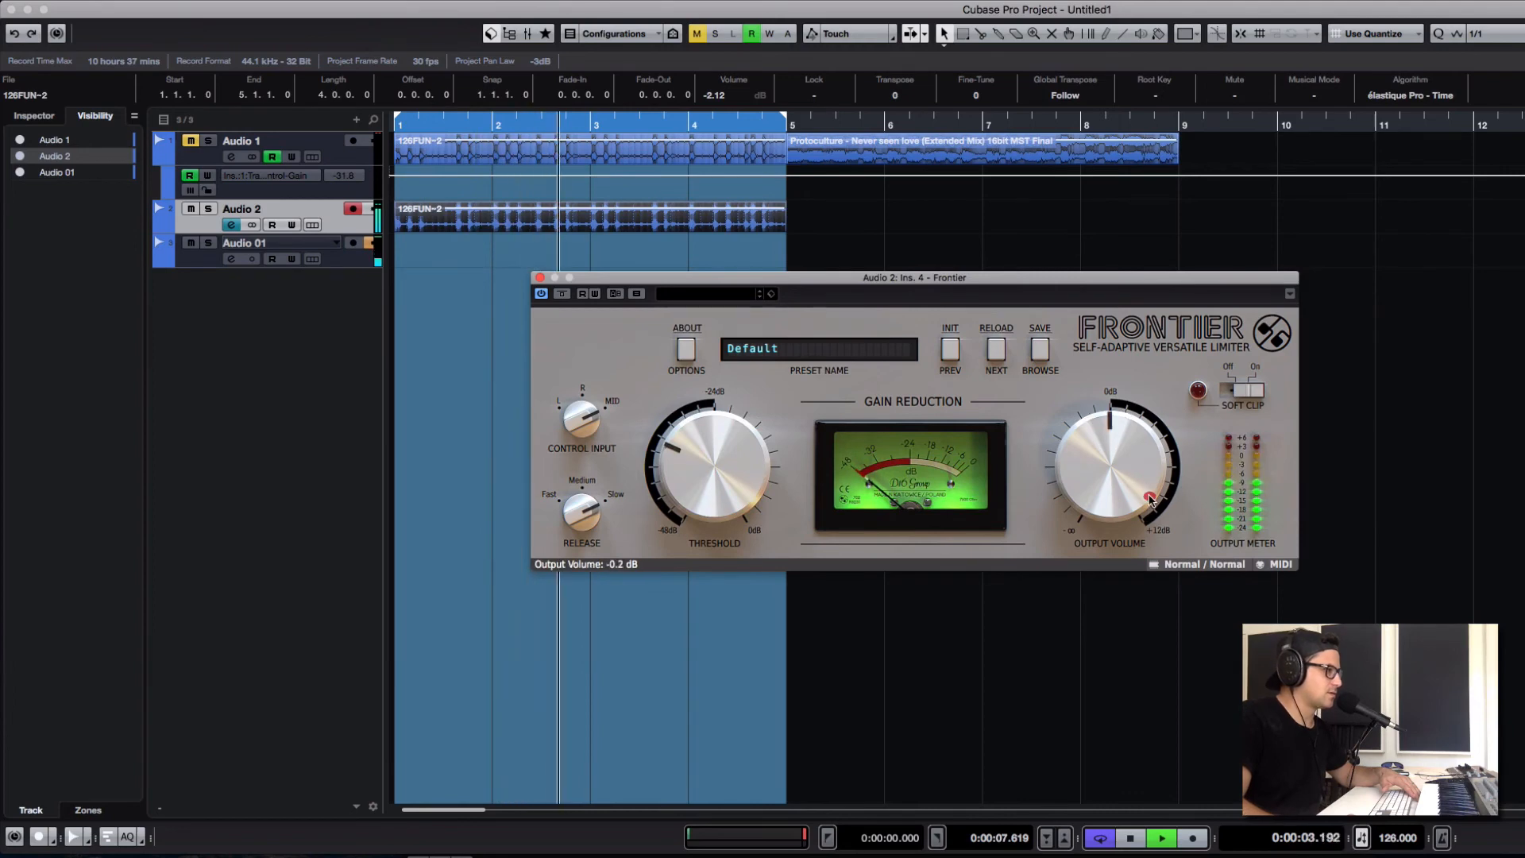
pyautogui.click(561, 294)
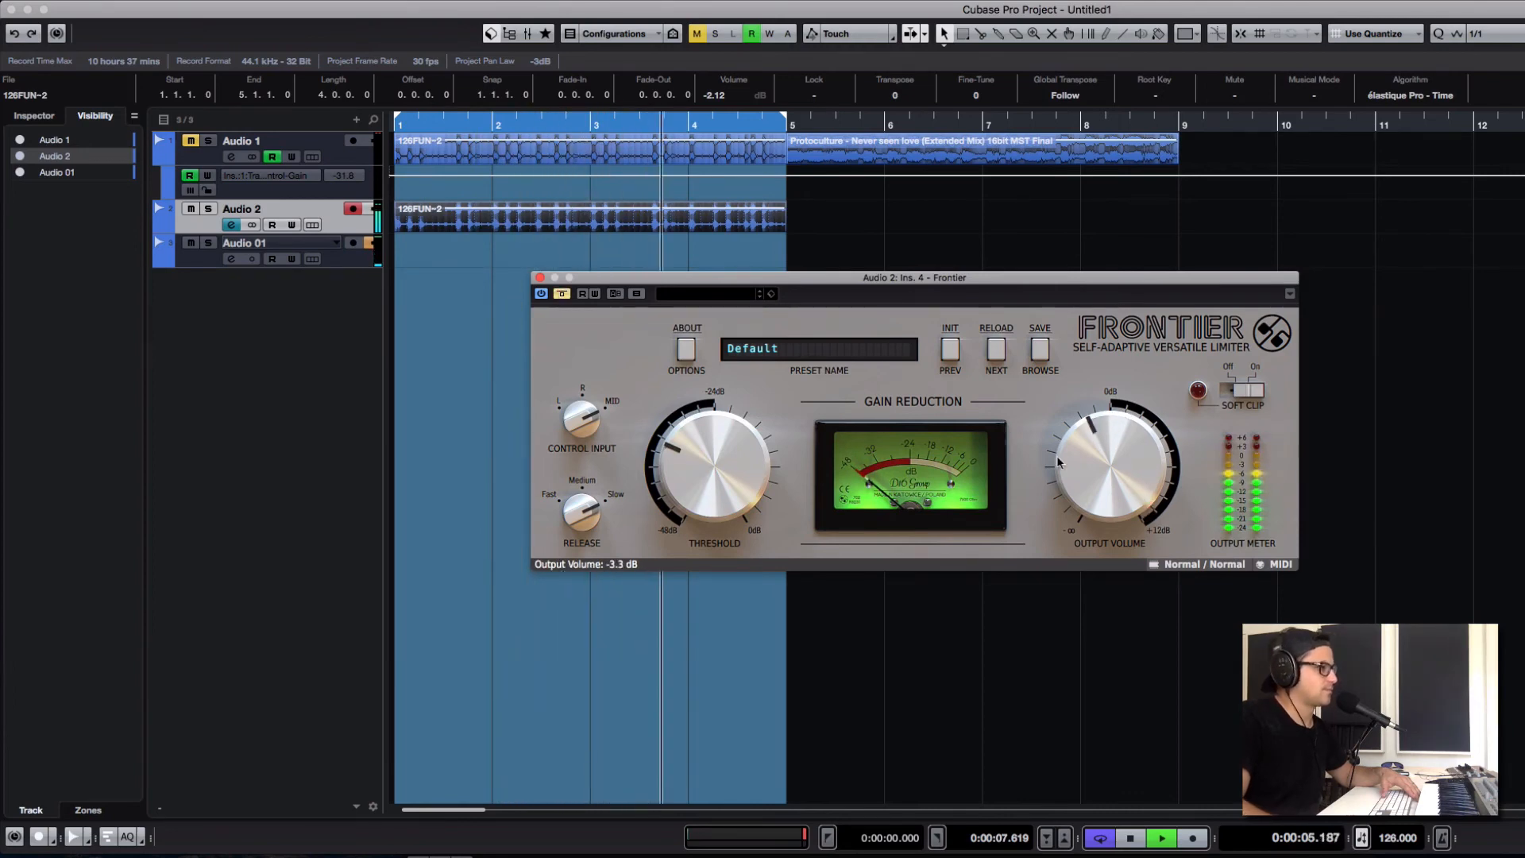
pyautogui.click(561, 294)
# Step: Raise the Audio 2 clip's volume to 0.89 dB, set Frontier's Threshold to -39.1 dB, and set Output Volume to -2.9 dB after a bypass comparison
pyautogui.moveTo(589, 211); pyautogui.dragTo(589, 207)
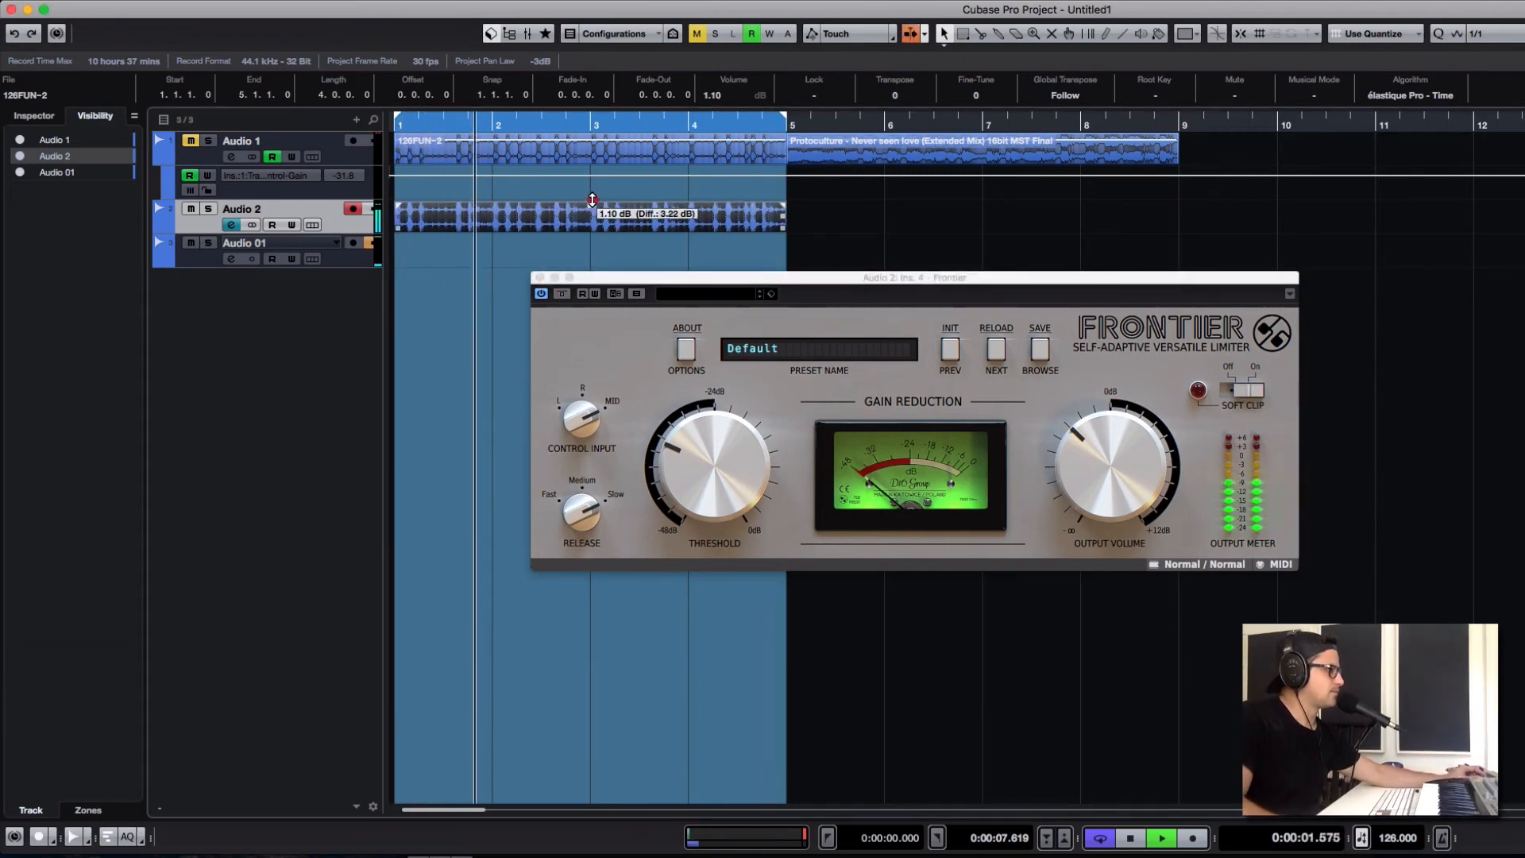
pyautogui.moveTo(712, 459); pyautogui.dragTo(713, 474)
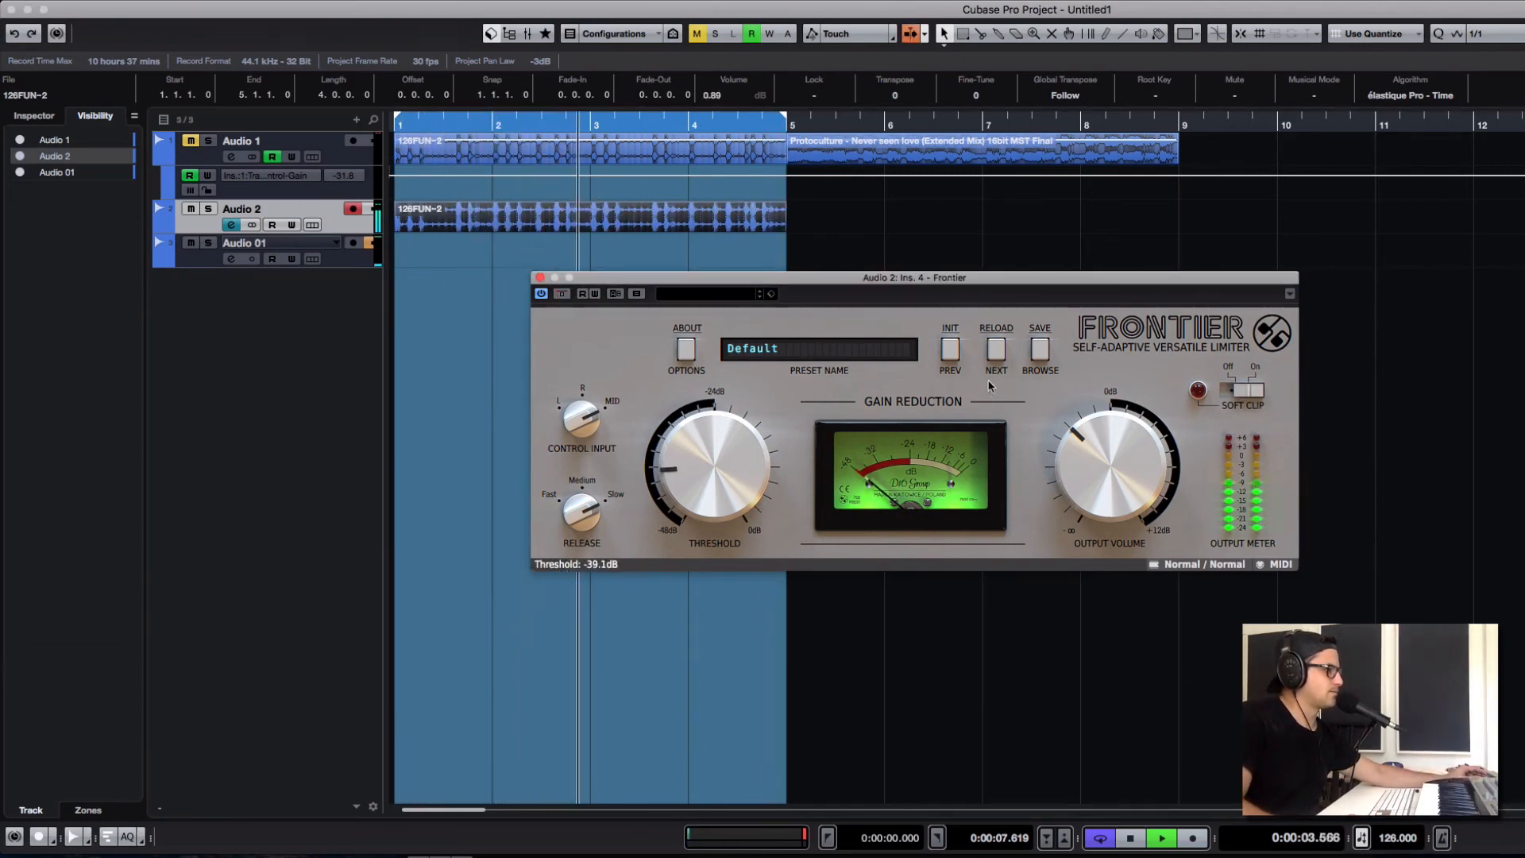
pyautogui.click(561, 296)
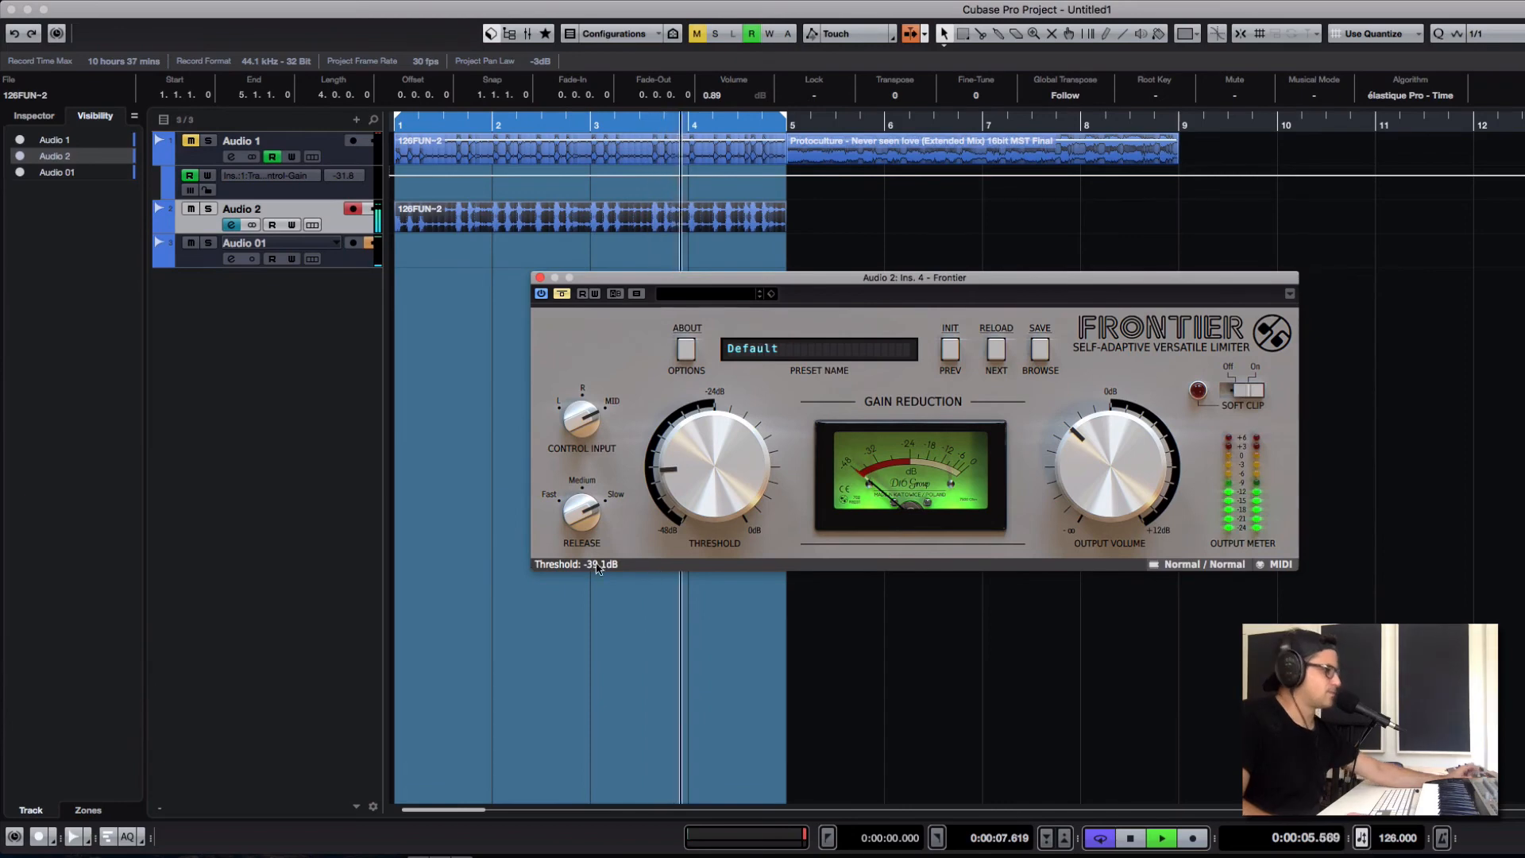
pyautogui.click(561, 296)
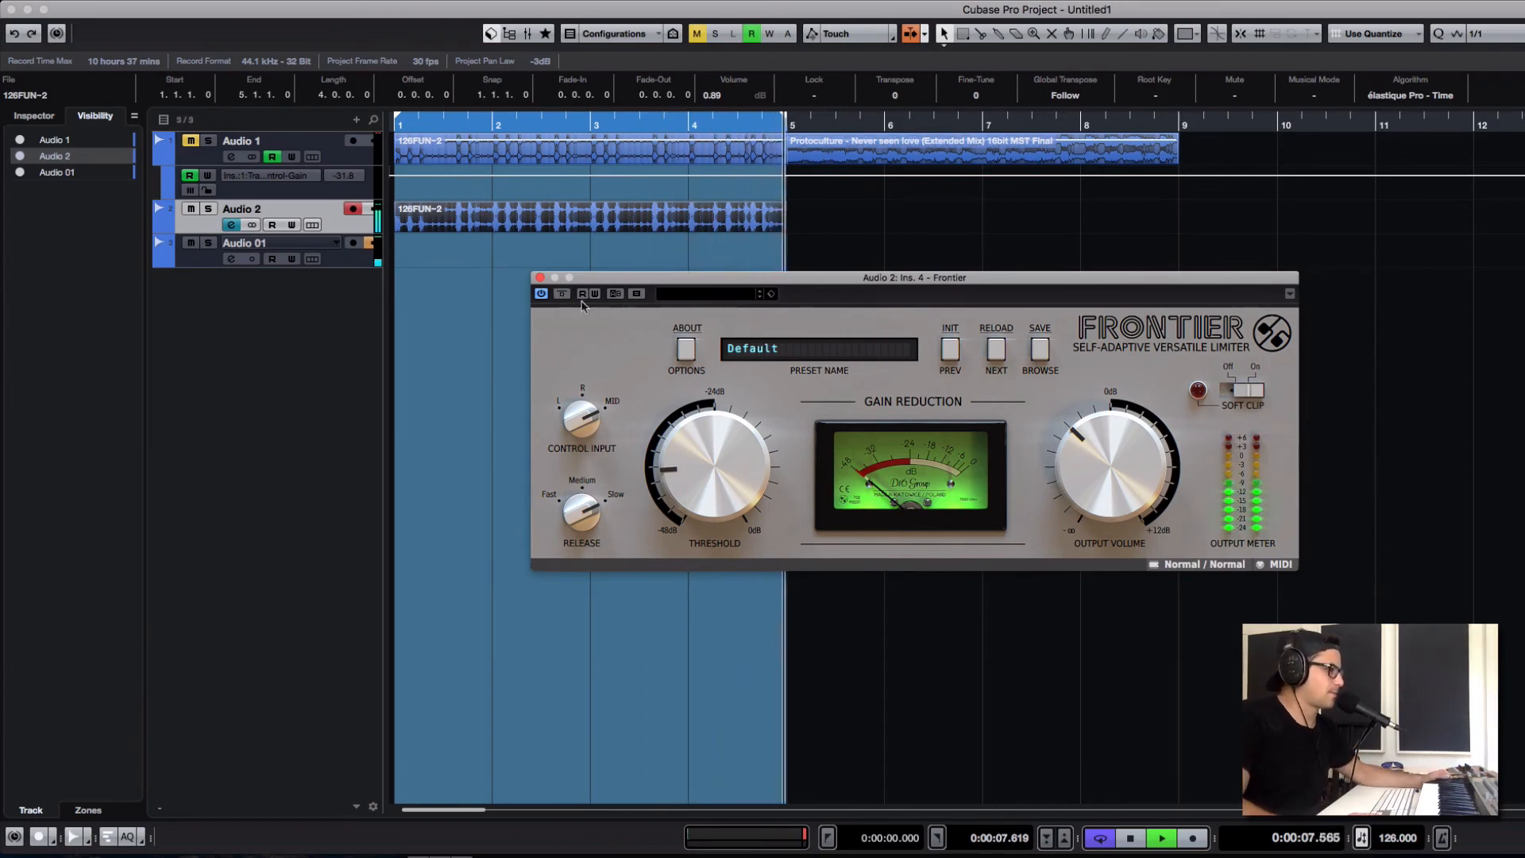
pyautogui.moveTo(1161, 478); pyautogui.dragTo(1161, 465)
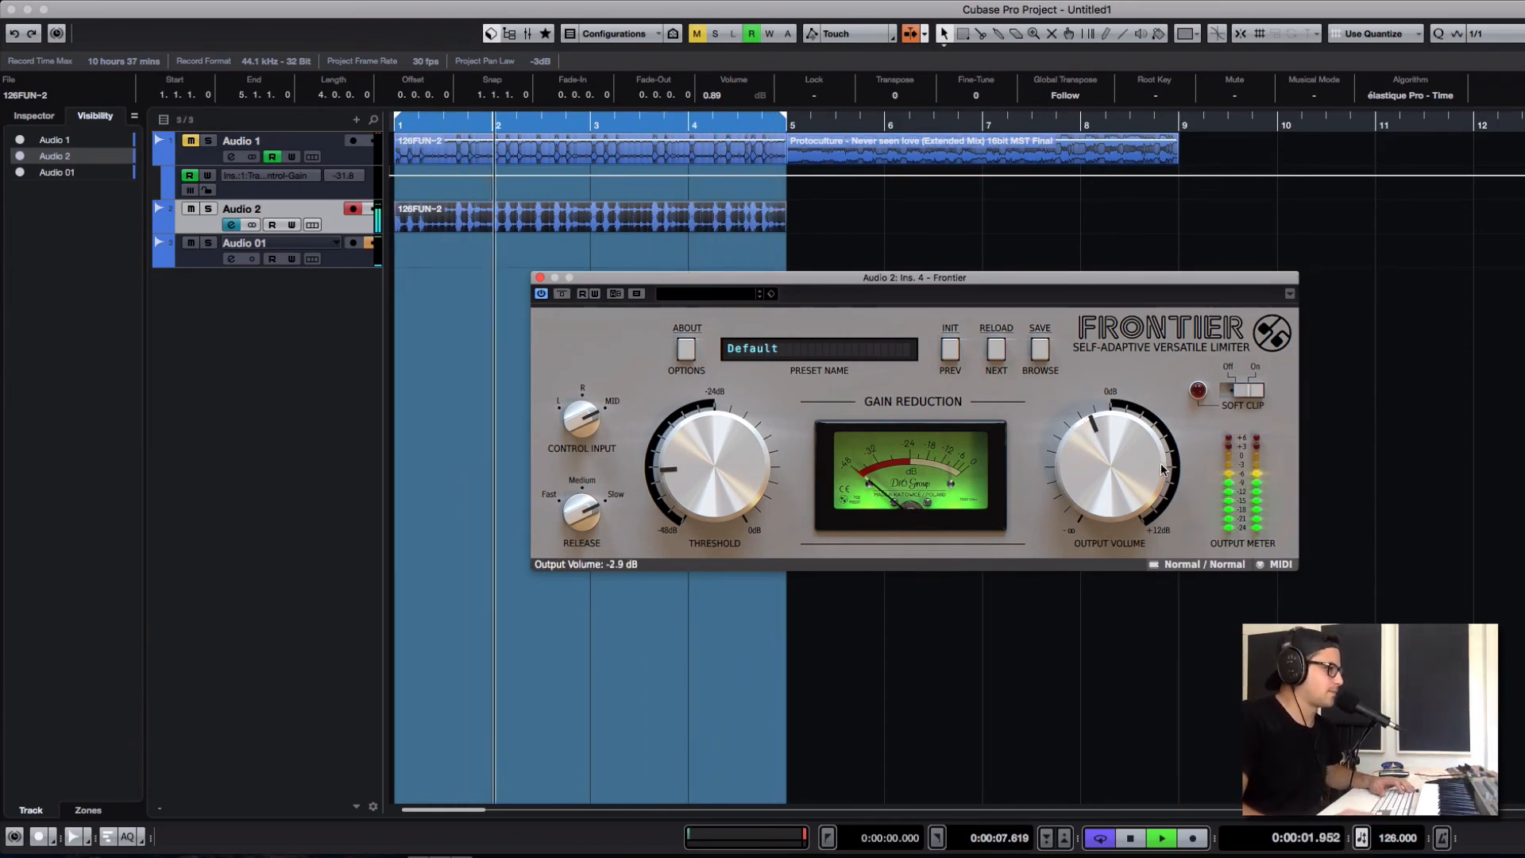
# Step: Stop playback, bring up Audio 2's channel settings, and close Frontier's editor
pyautogui.press('space')
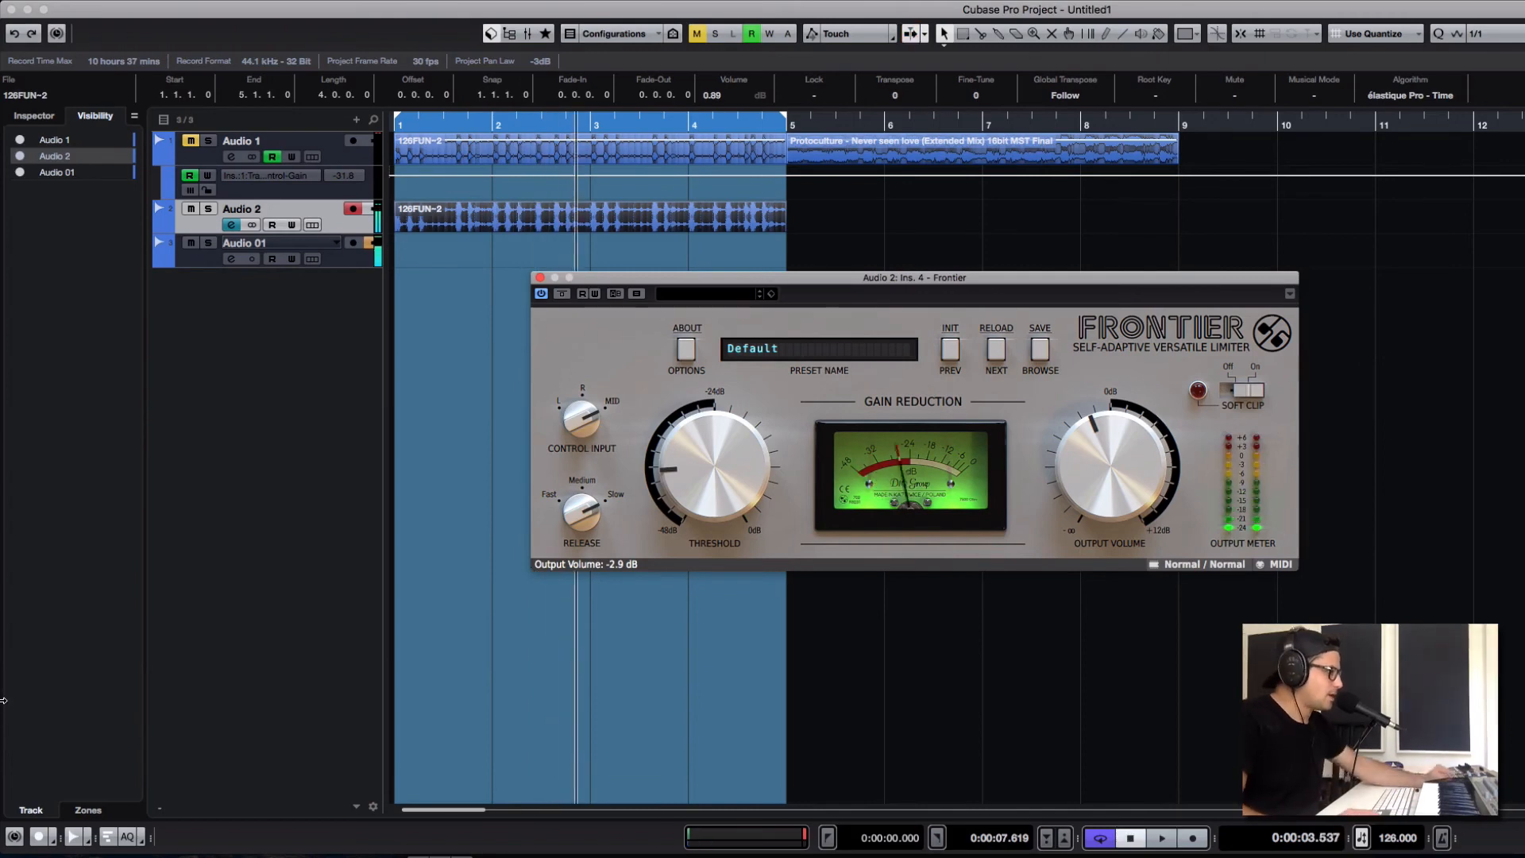
pyautogui.moveTo(805, 280); pyautogui.dragTo(517, 282)
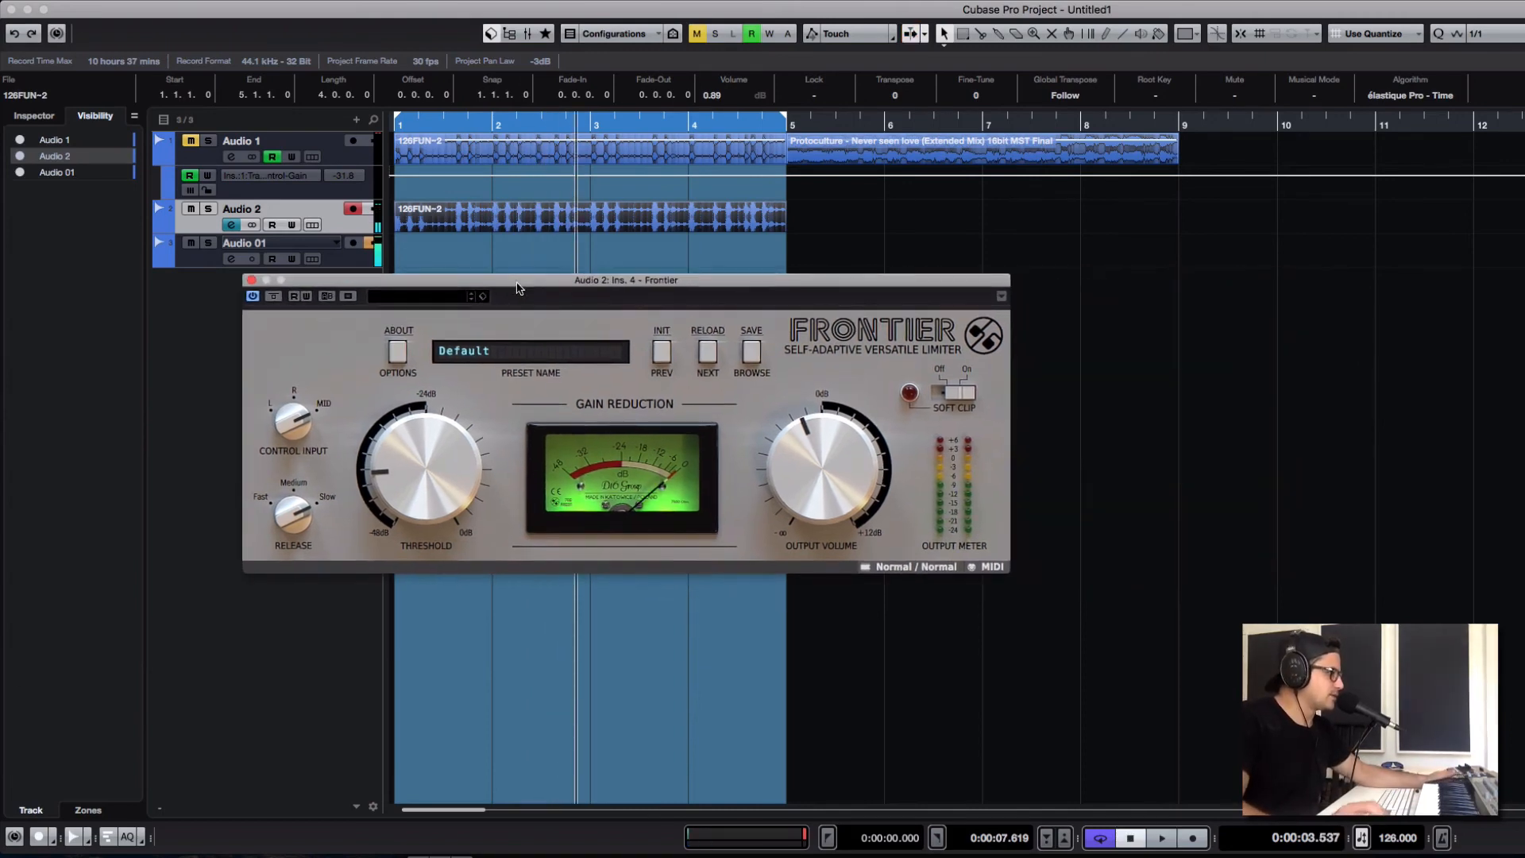
pyautogui.moveTo(671, 278); pyautogui.dragTo(1041, 240)
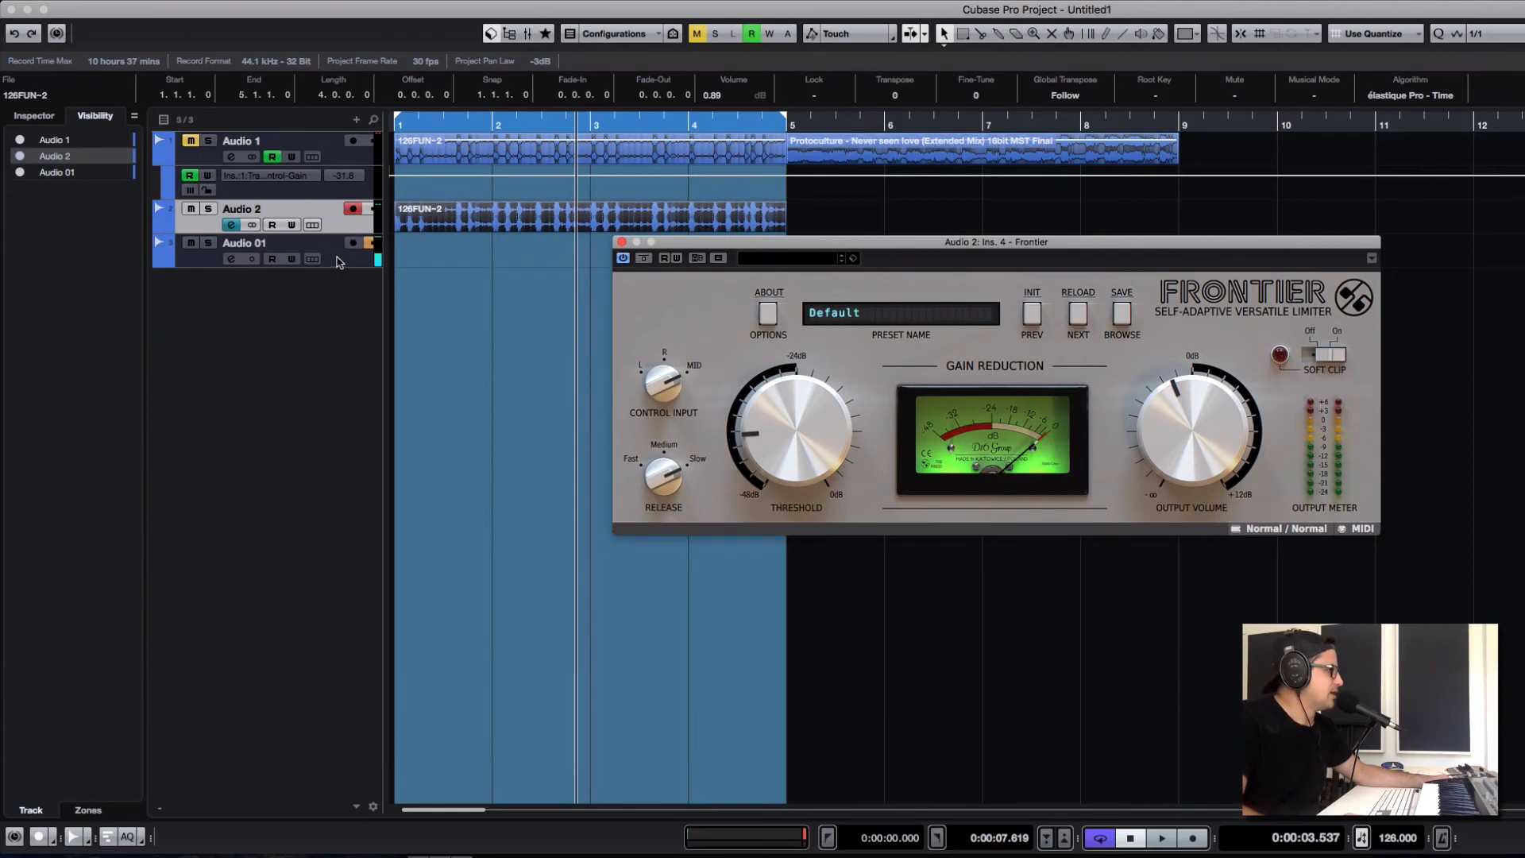
pyautogui.click(230, 226)
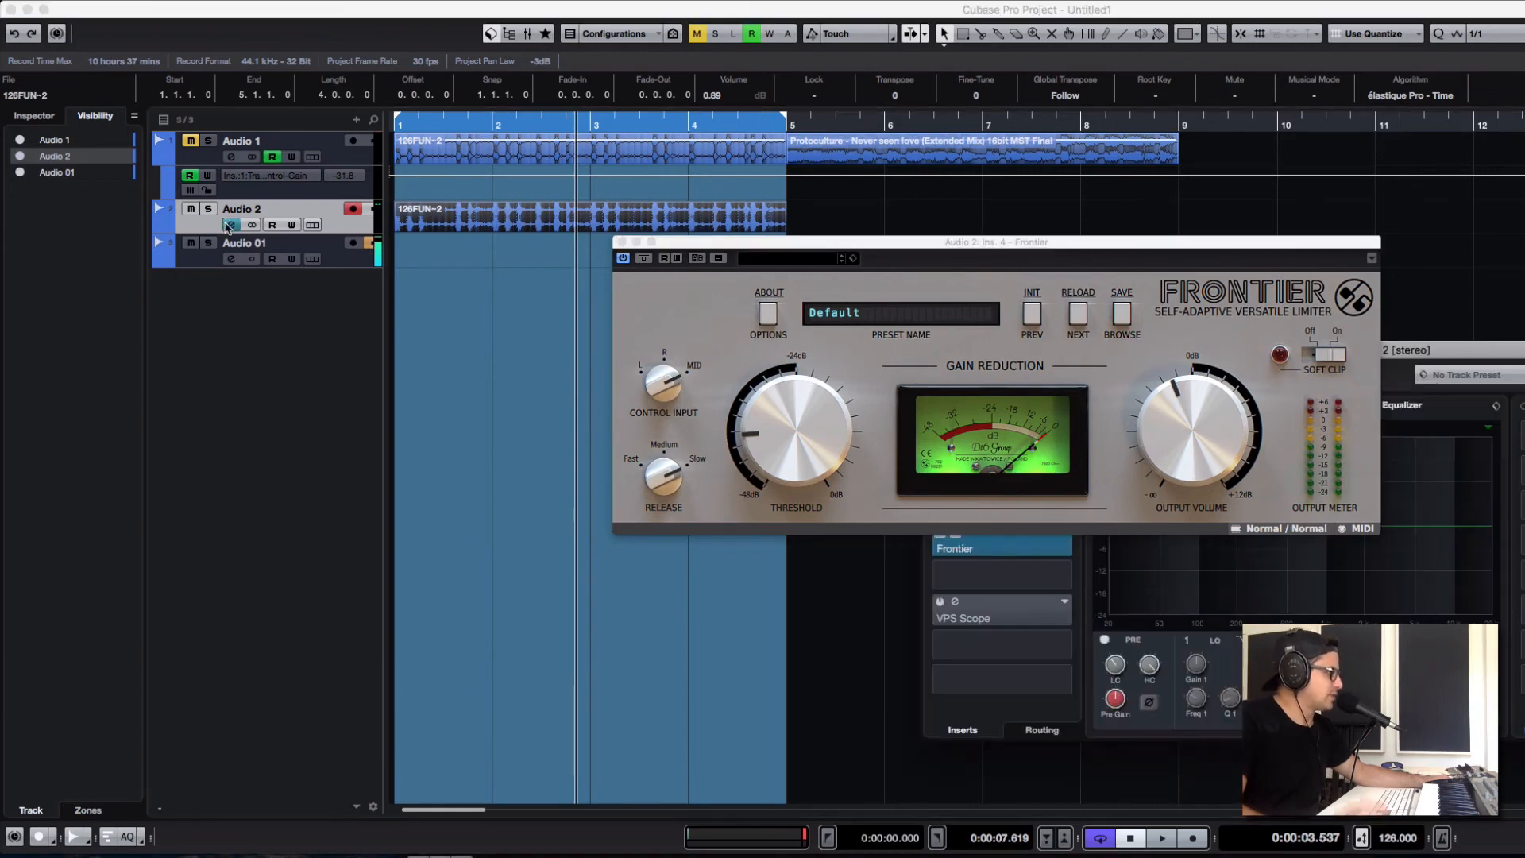
pyautogui.click(621, 241)
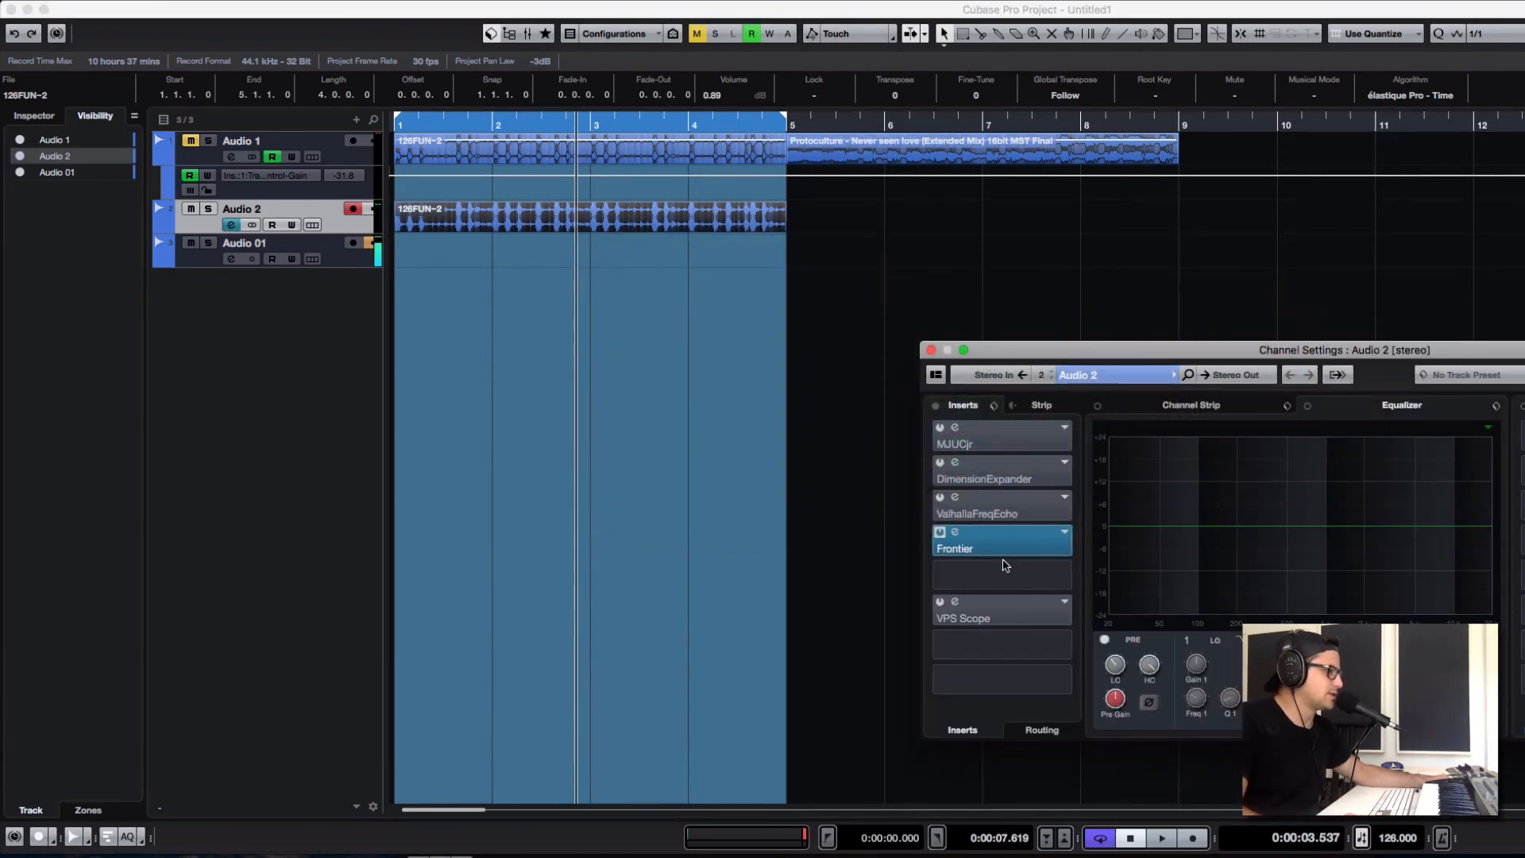
# Step: Move VPS Scope to the insert slot directly below Frontier, activate it, and open its editor clear of the insert list
pyautogui.moveTo(992, 598)
pyautogui.mouseDown()
pyautogui.moveTo(994, 615)
pyautogui.moveTo(990, 572)
pyautogui.mouseUp()
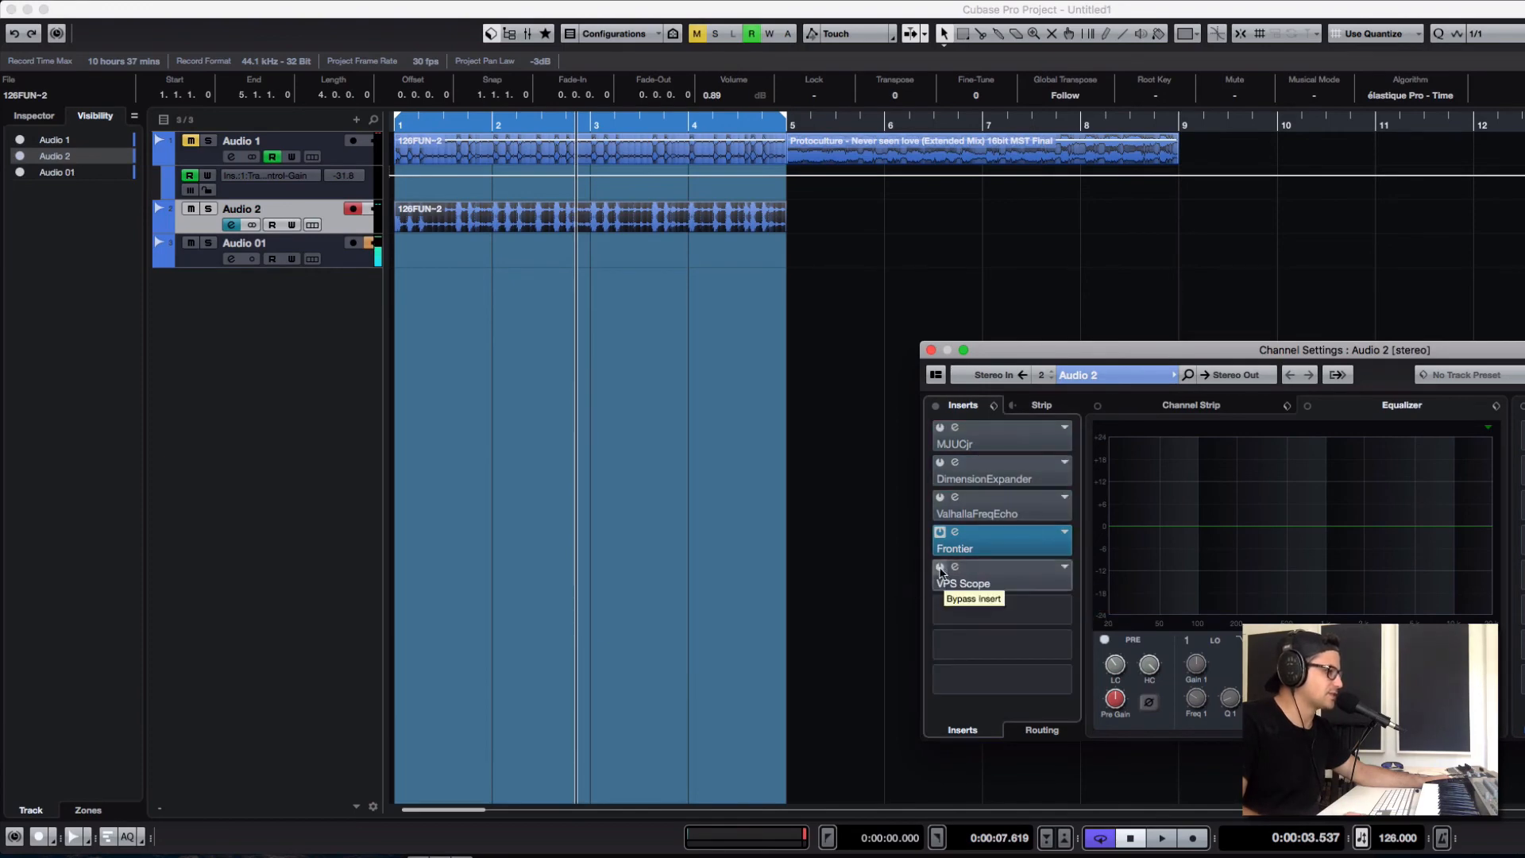
pyautogui.click(941, 570)
pyautogui.click(961, 582)
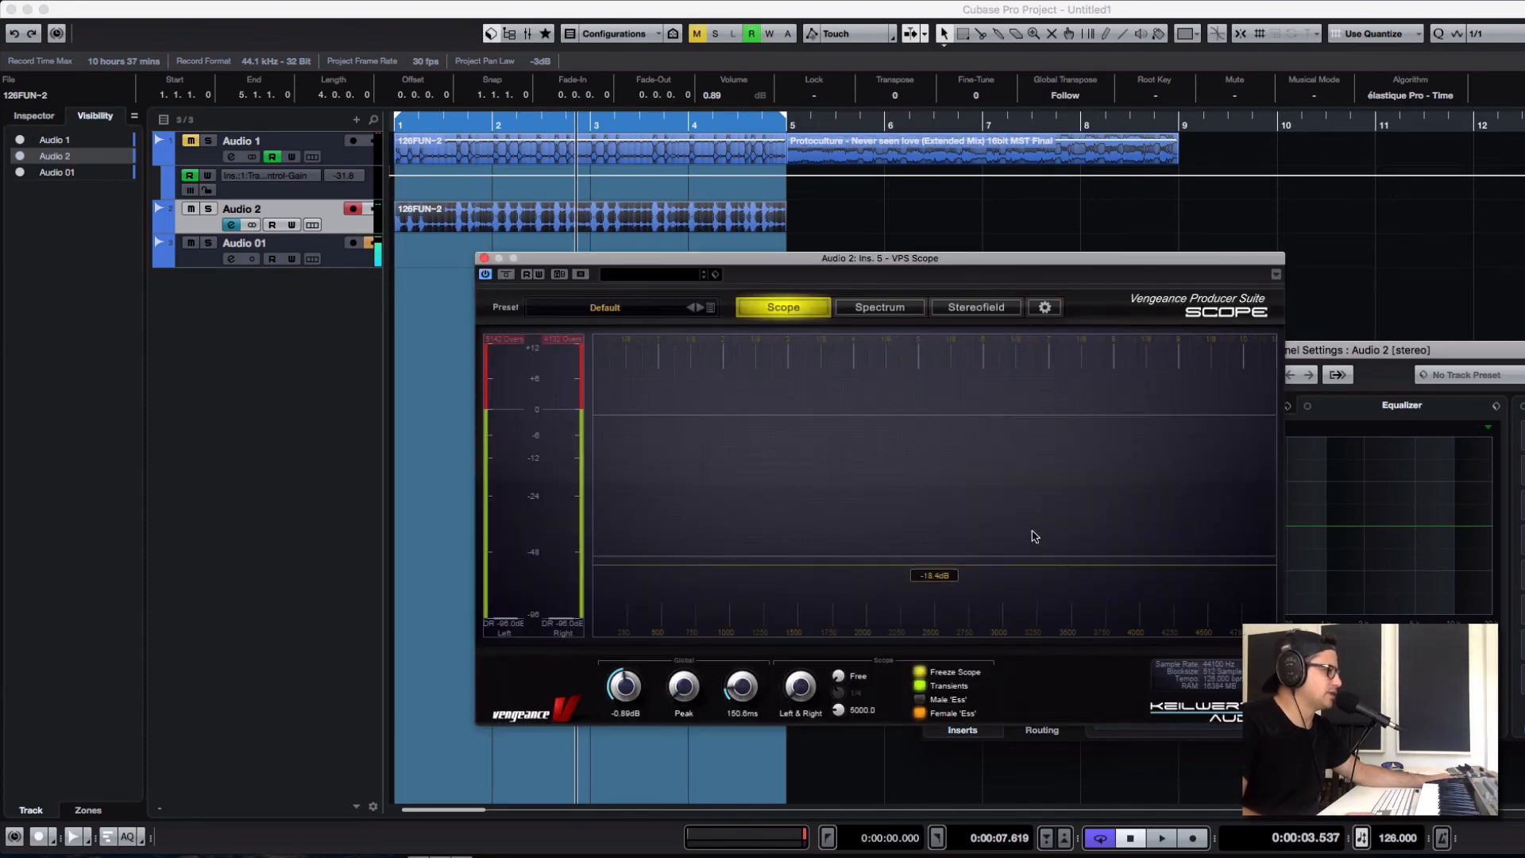
pyautogui.moveTo(705, 258); pyautogui.dragTo(522, 101)
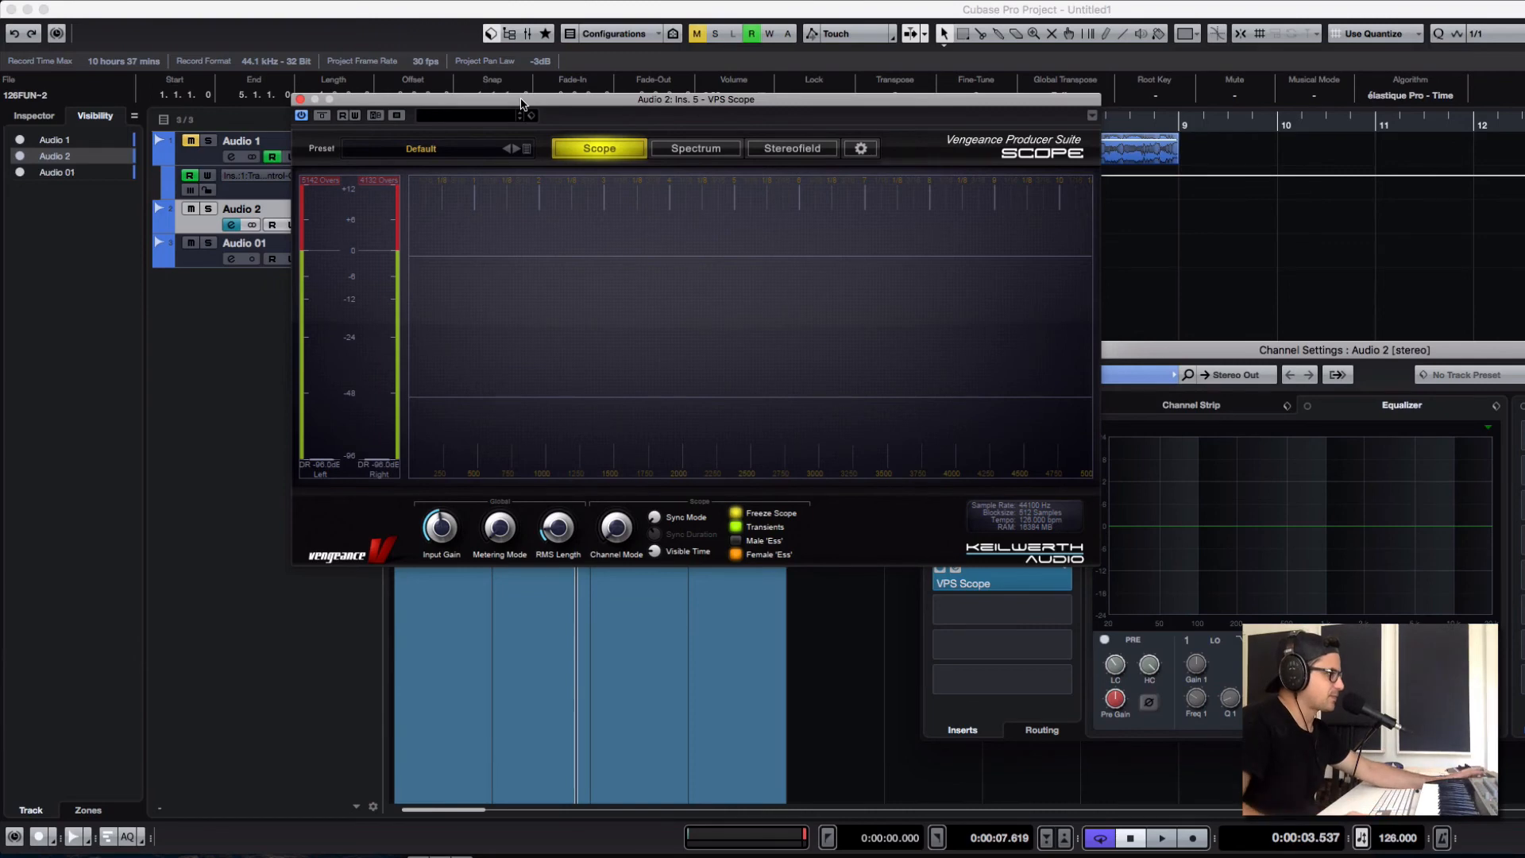
pyautogui.moveTo(522, 103); pyautogui.dragTo(300, 165)
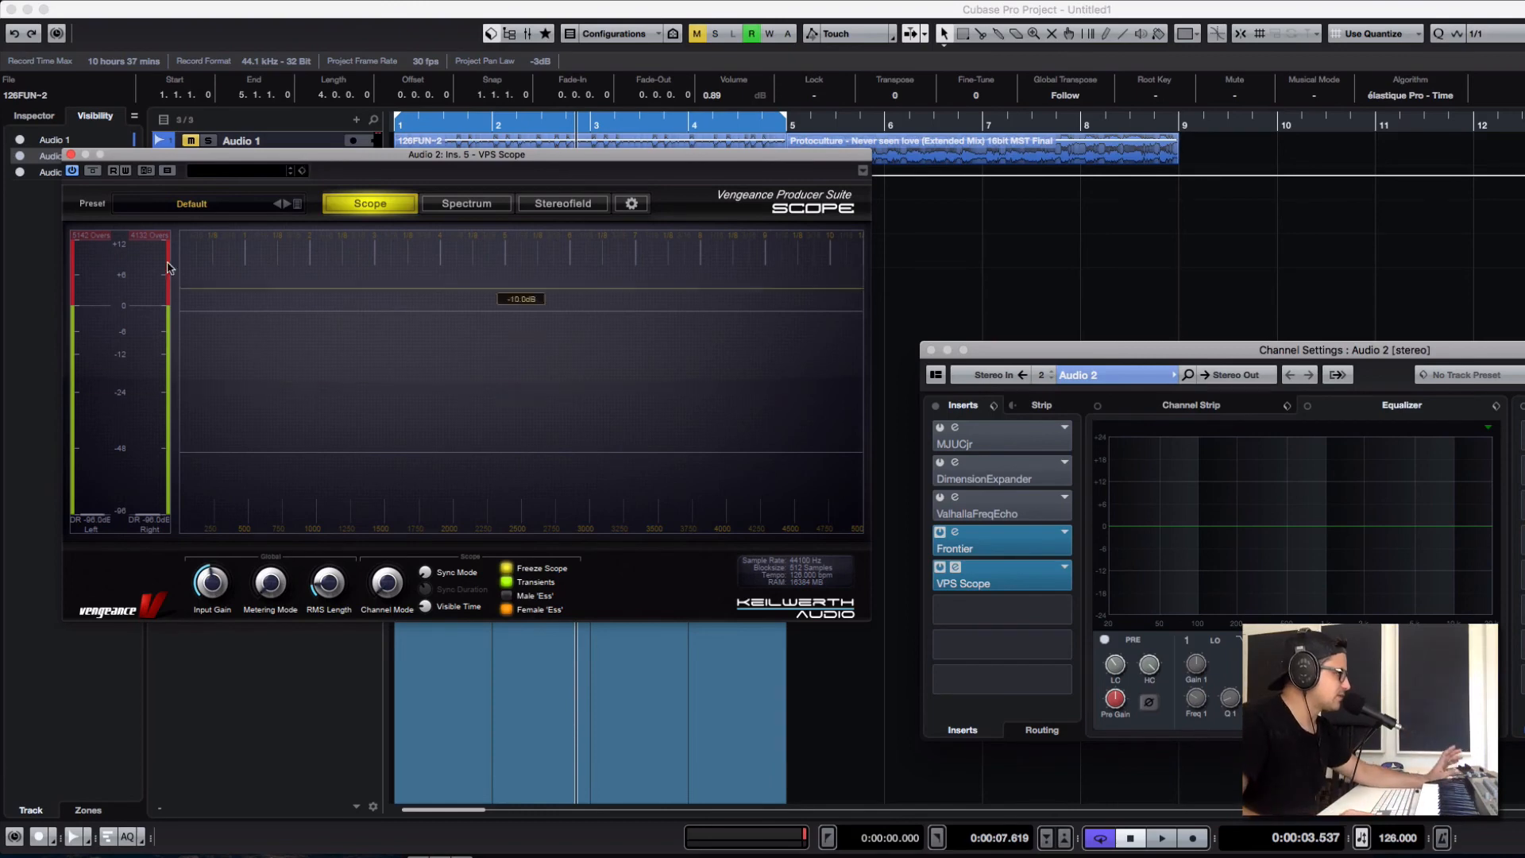
pyautogui.moveTo(310, 155); pyautogui.dragTo(357, 188)
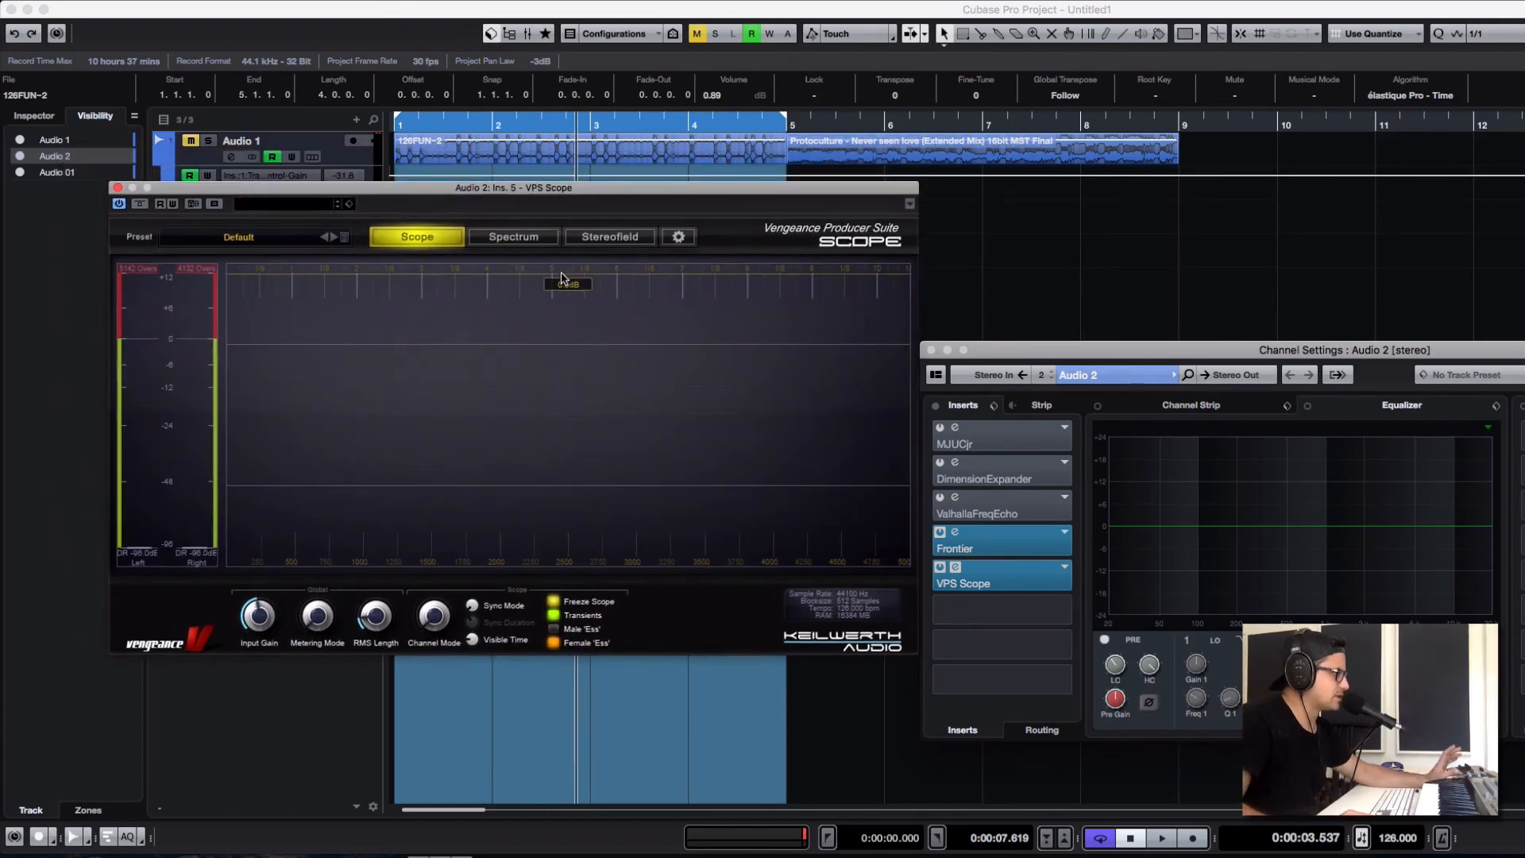
# Step: Look through VPS Scope's Spectrum, Stereofield and Scope views, finishing on Stereofield
pyautogui.click(529, 240)
pyautogui.click(592, 238)
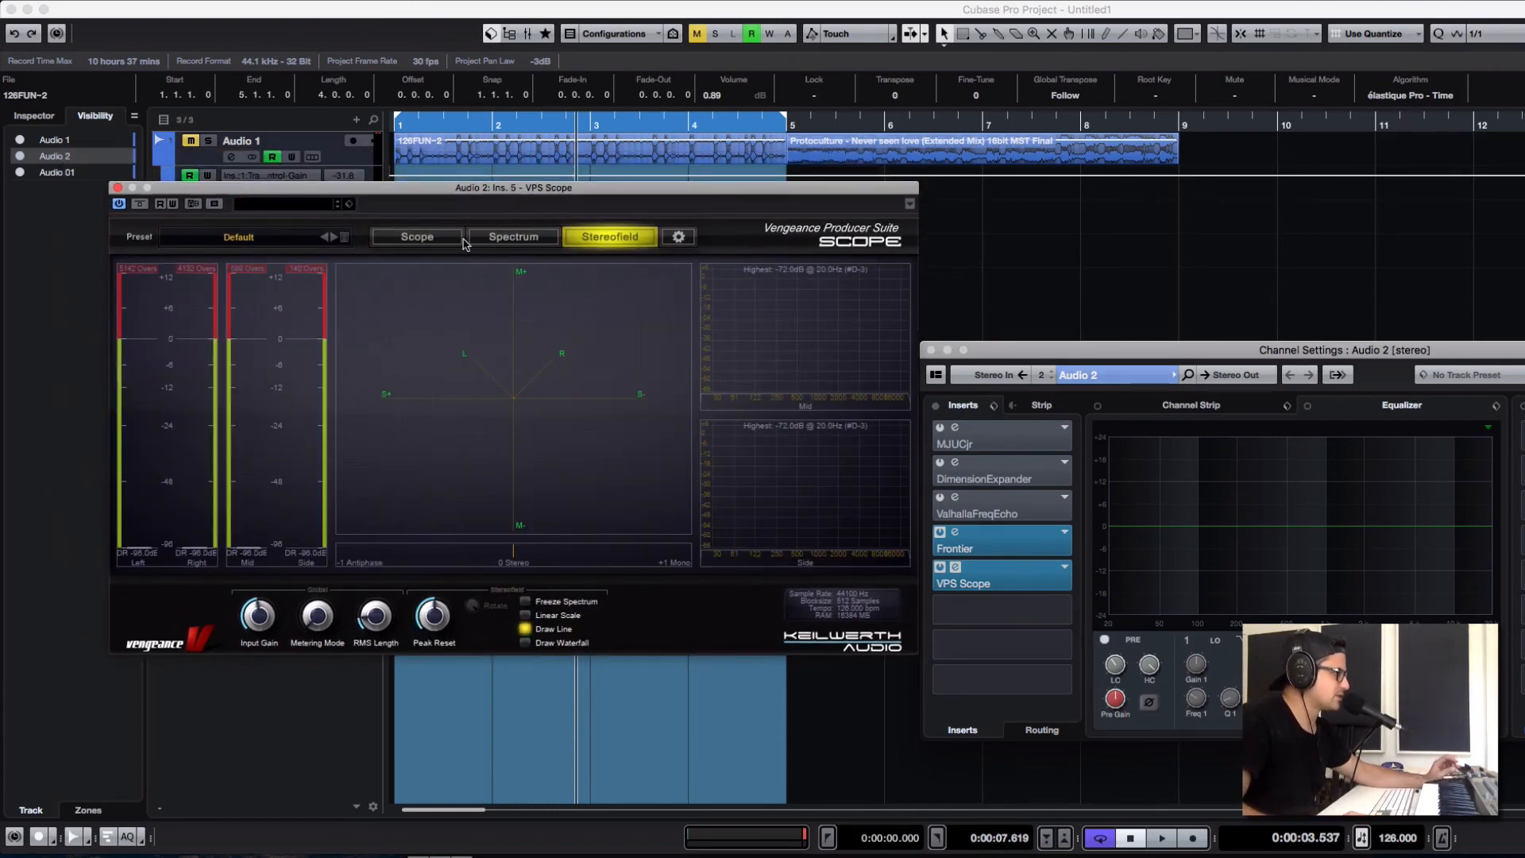
pyautogui.click(416, 241)
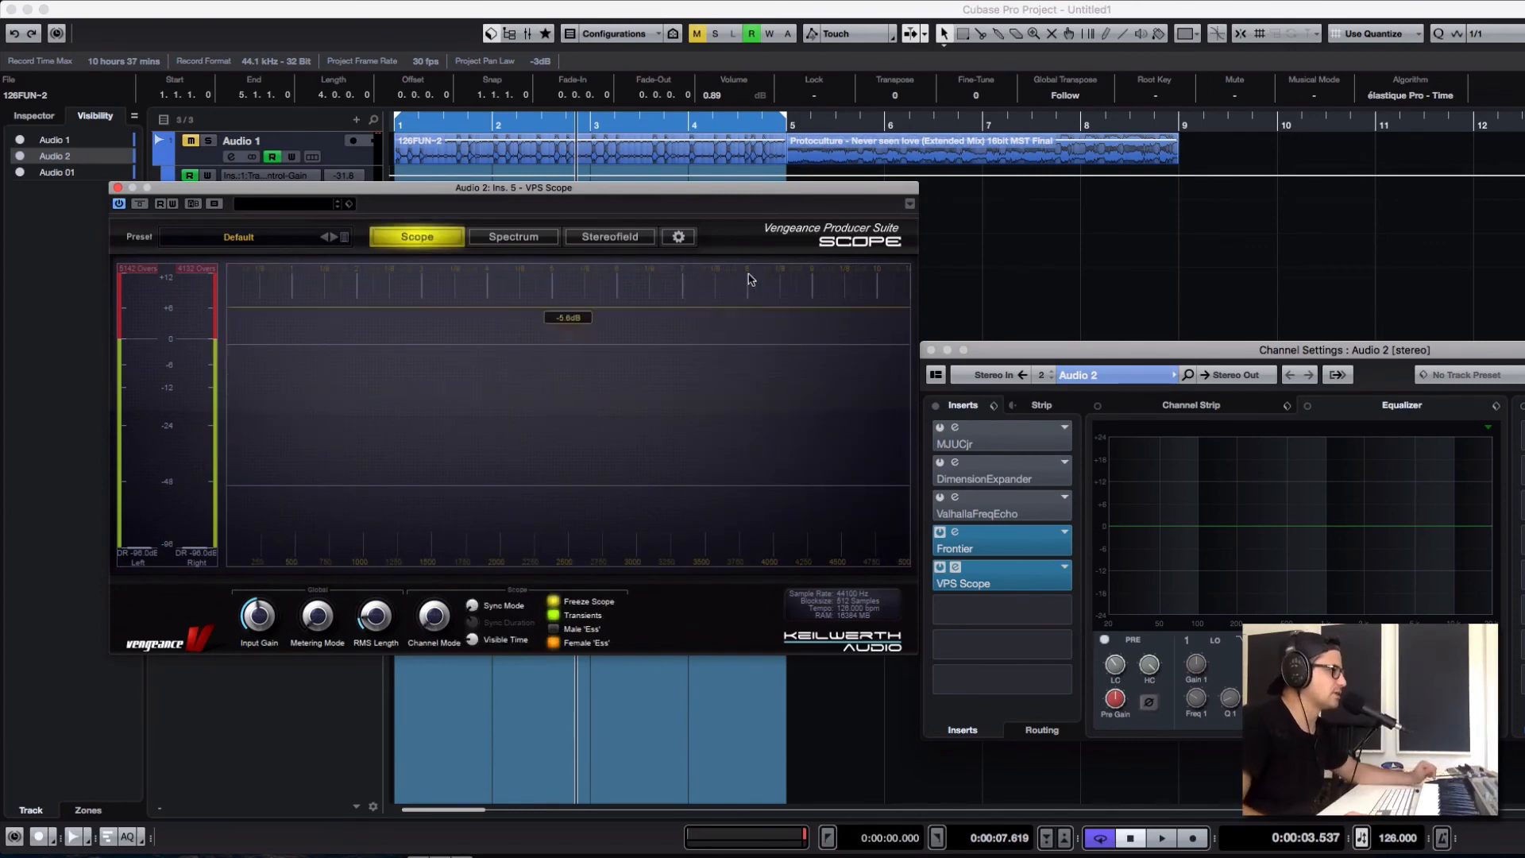
pyautogui.moveTo(668, 194); pyautogui.dragTo(650, 290)
pyautogui.click(629, 338)
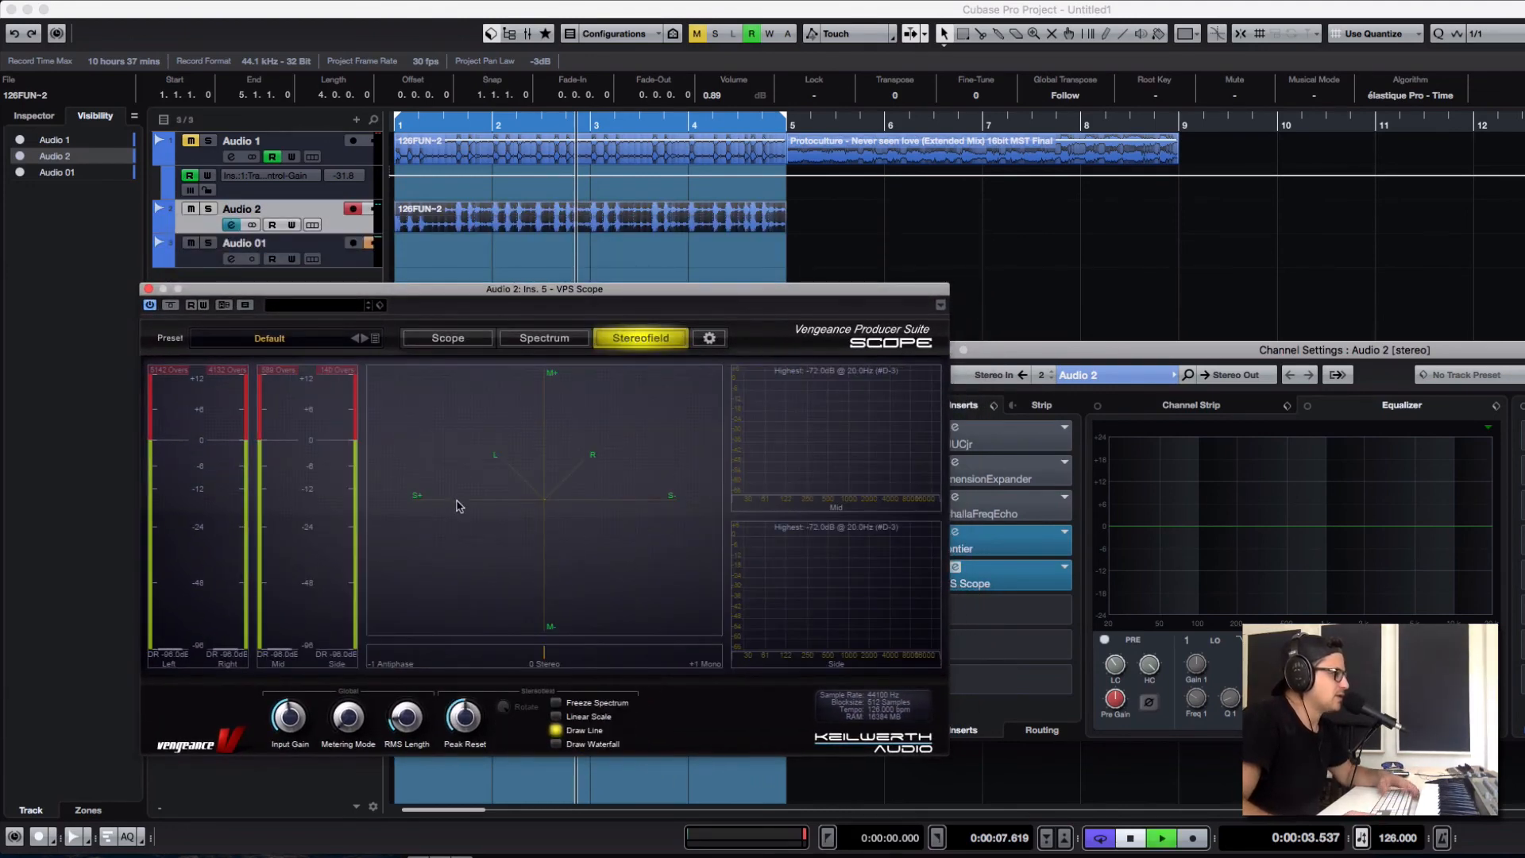
# Step: Play the loop while trying the Stereofield display options, leaving Freeze Spectrum, Linear Scale and Draw Line on, and stop playback
pyautogui.press('space')
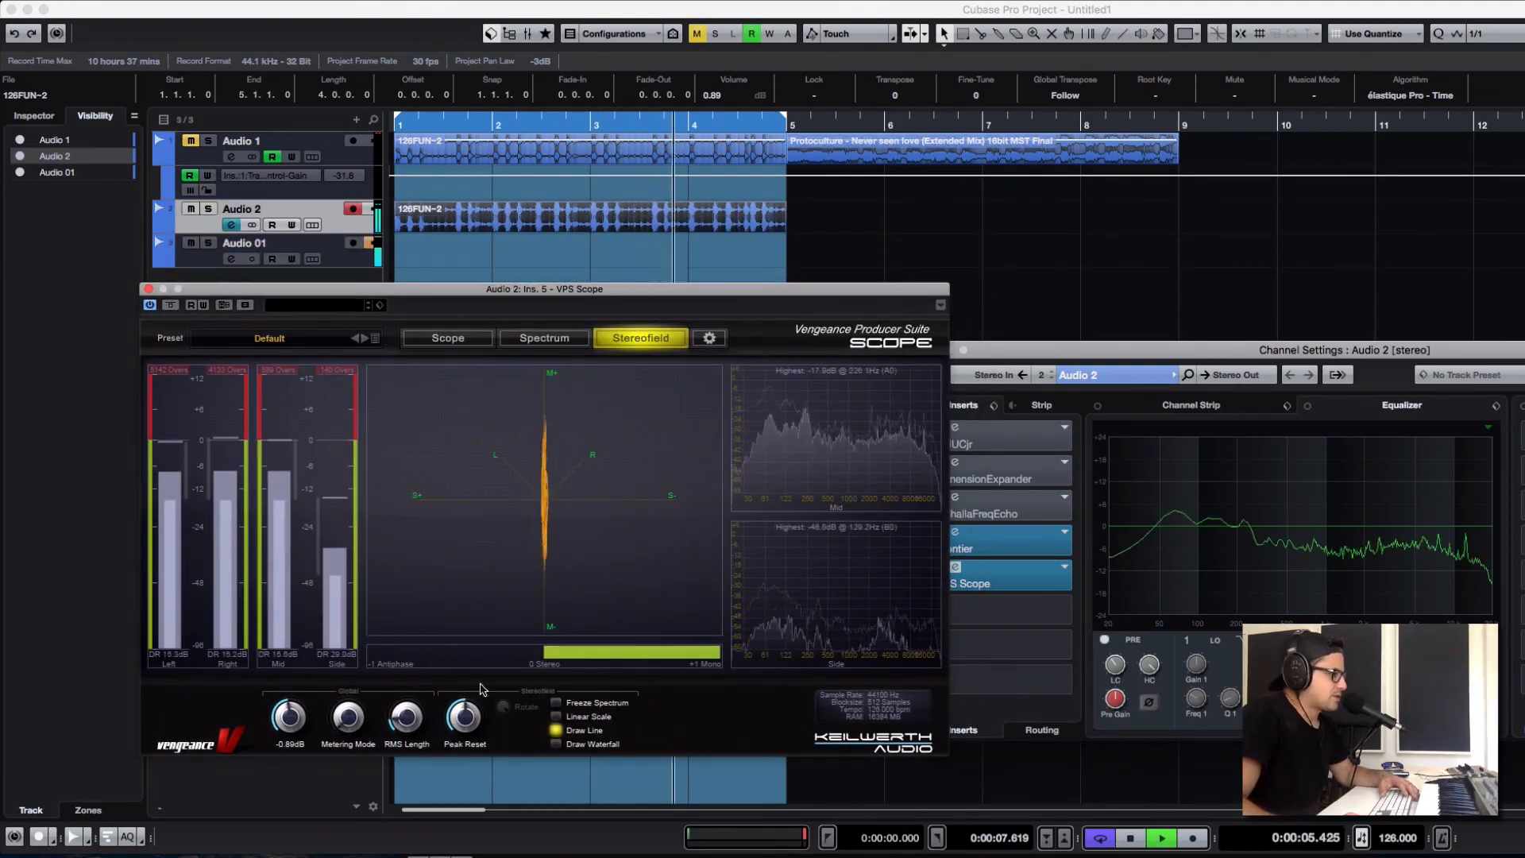
pyautogui.click(557, 716)
pyautogui.click(556, 730)
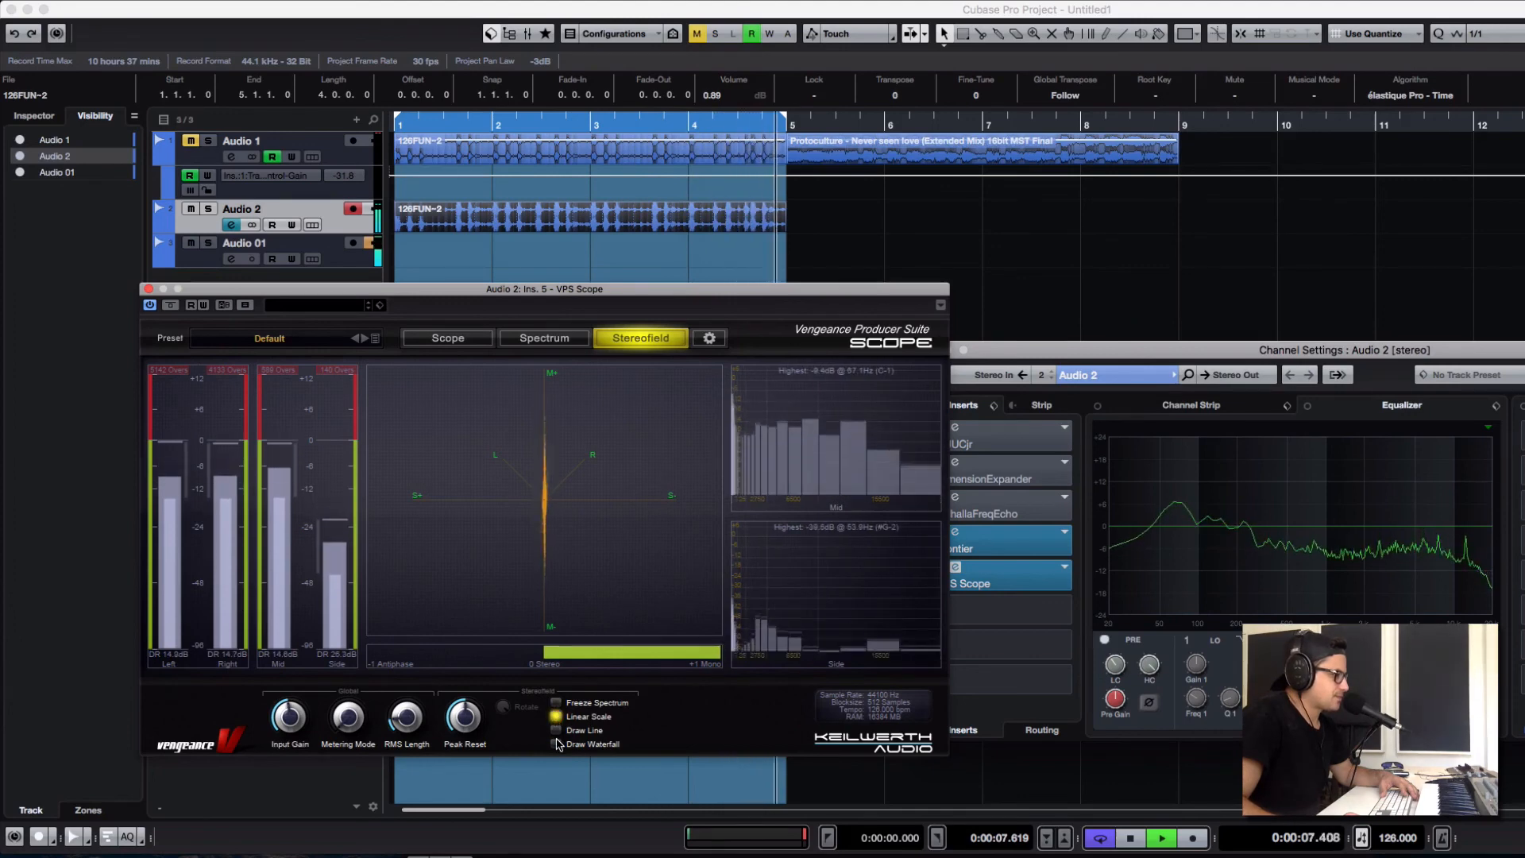
pyautogui.click(557, 745)
pyautogui.click(556, 730)
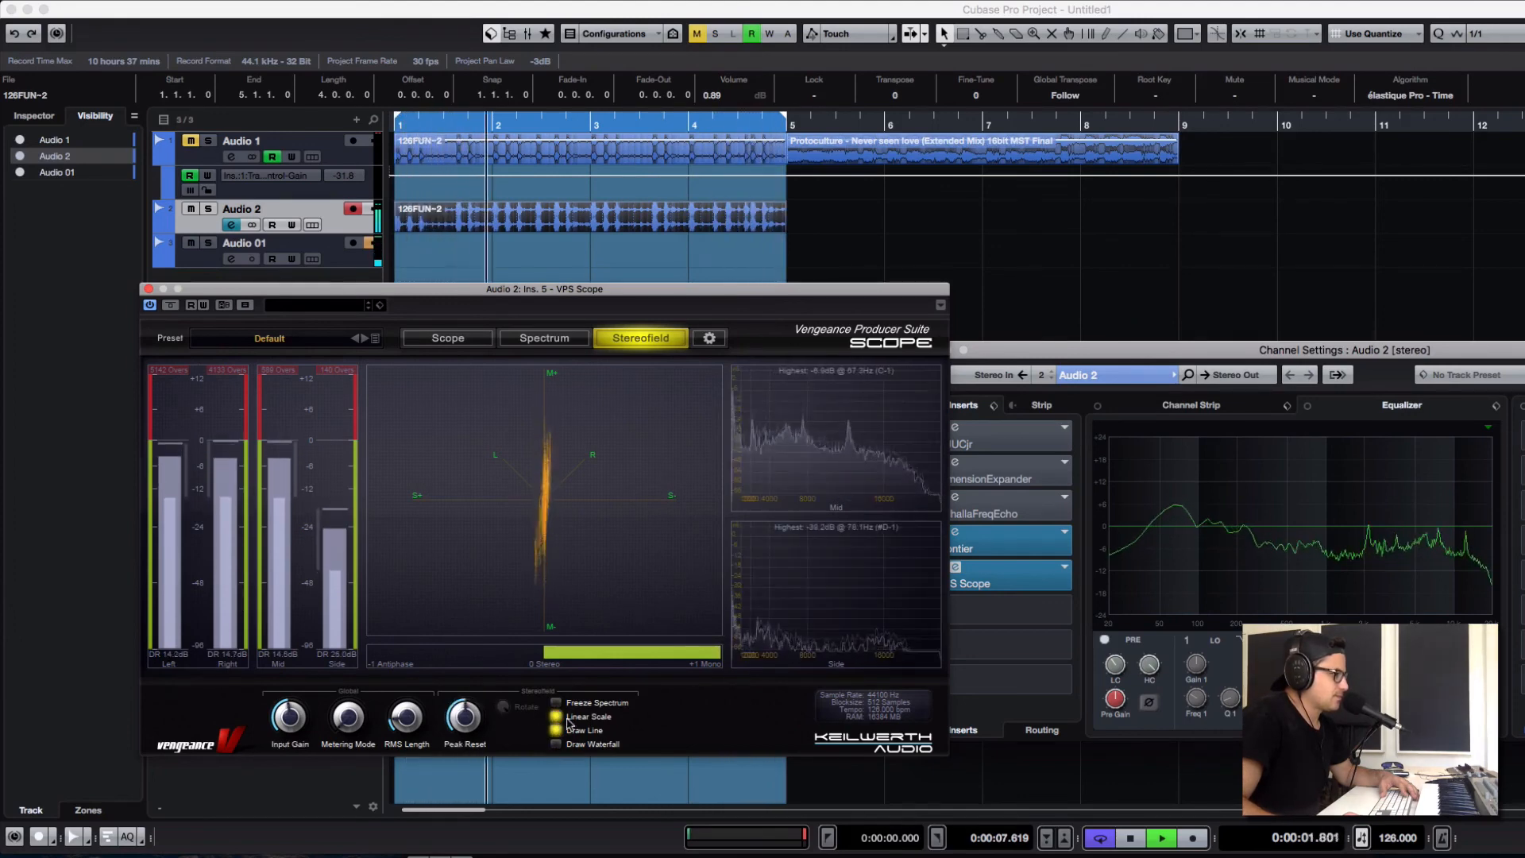
pyautogui.click(557, 702)
pyautogui.press('space')
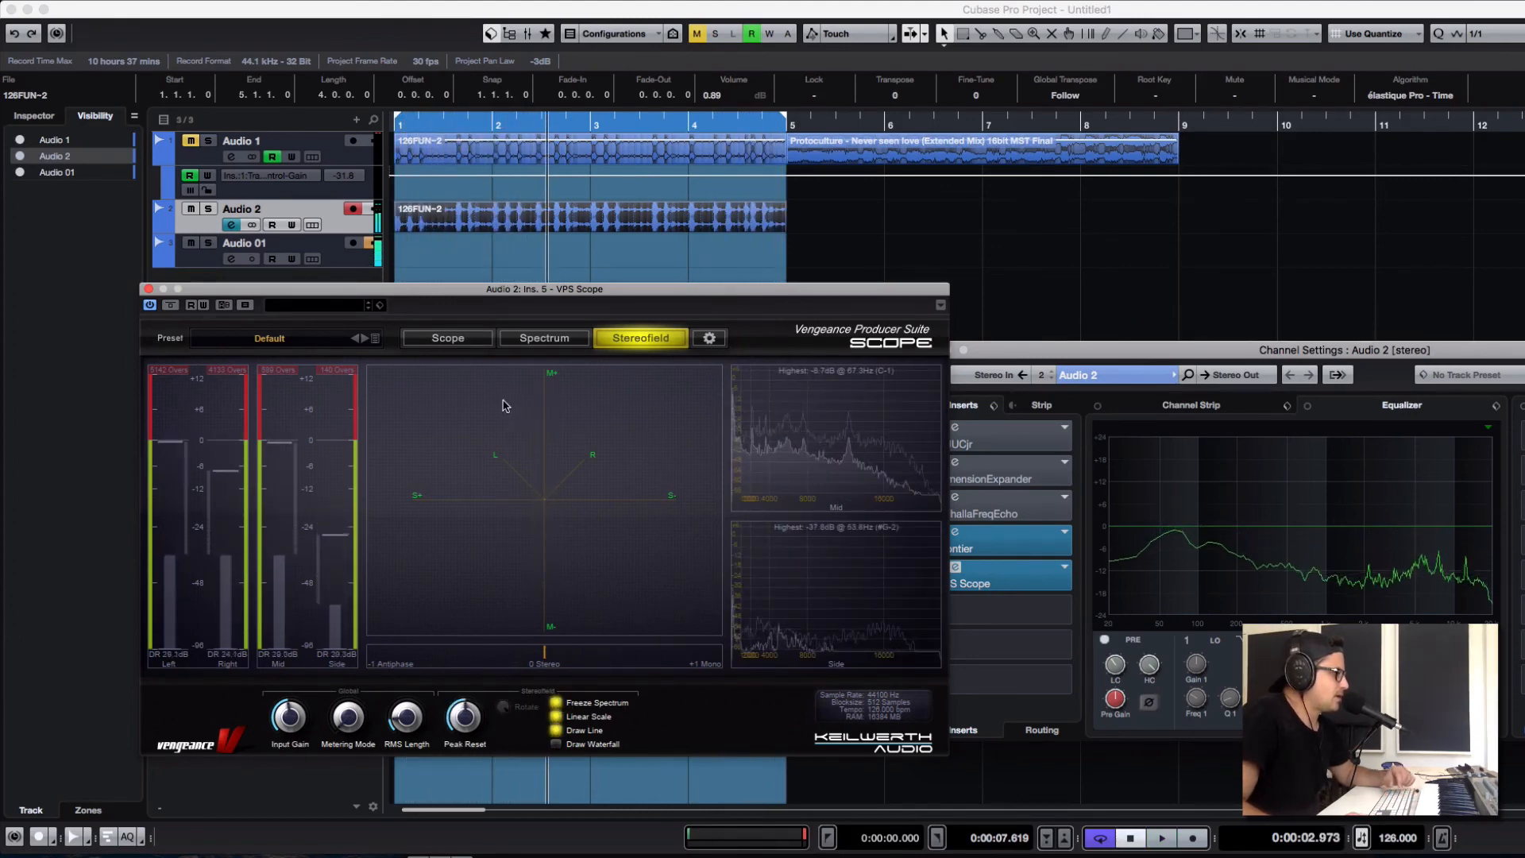
# Step: Show VPS Scope's Spectrum view during playback with Freeze Spectrum and Linear Scale turned off
pyautogui.click(544, 337)
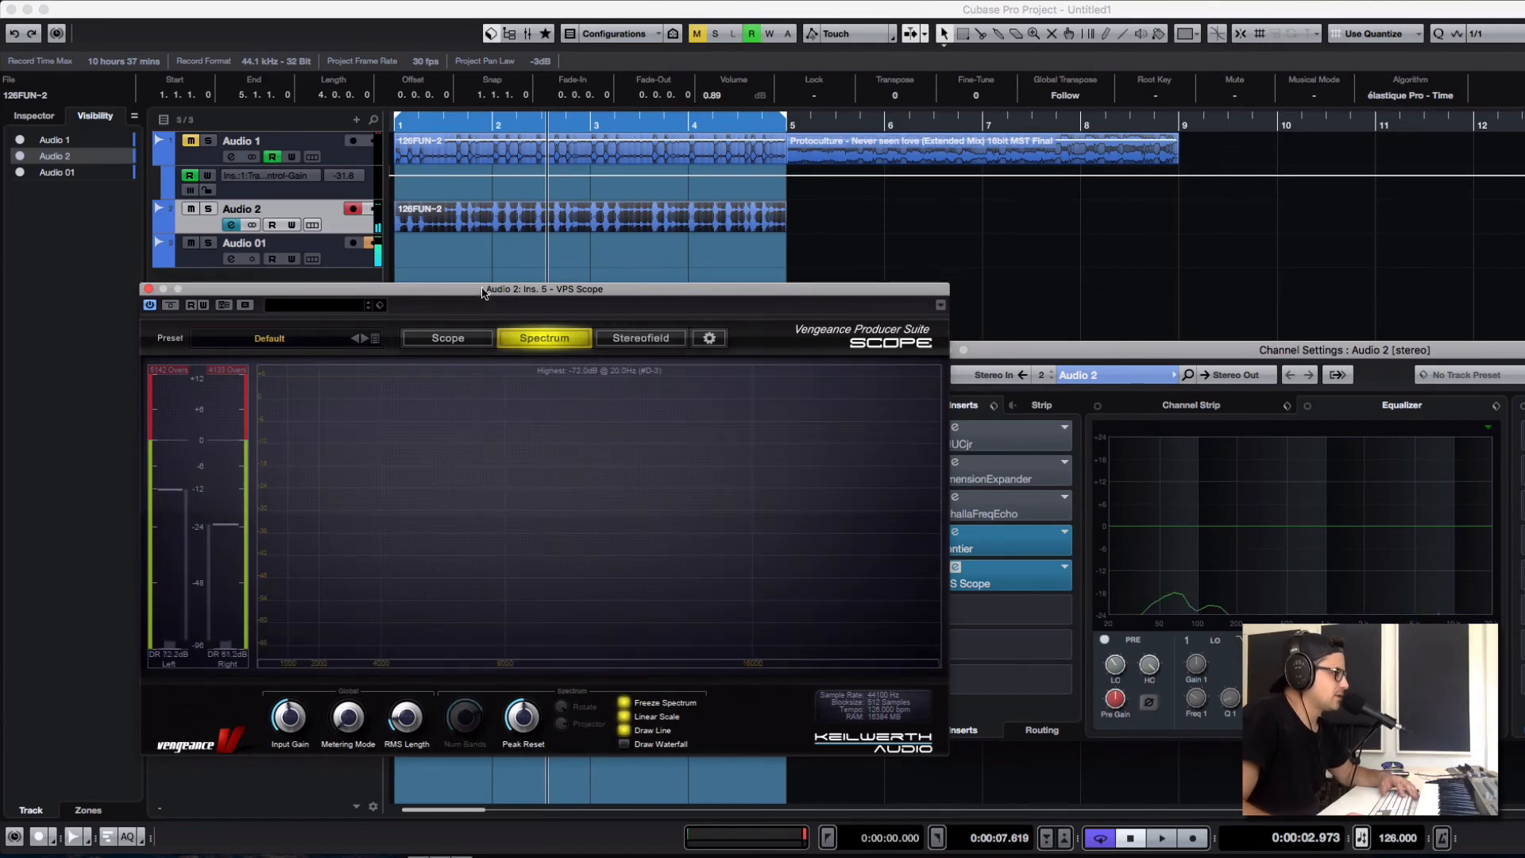
pyautogui.moveTo(482, 292); pyautogui.dragTo(522, 227)
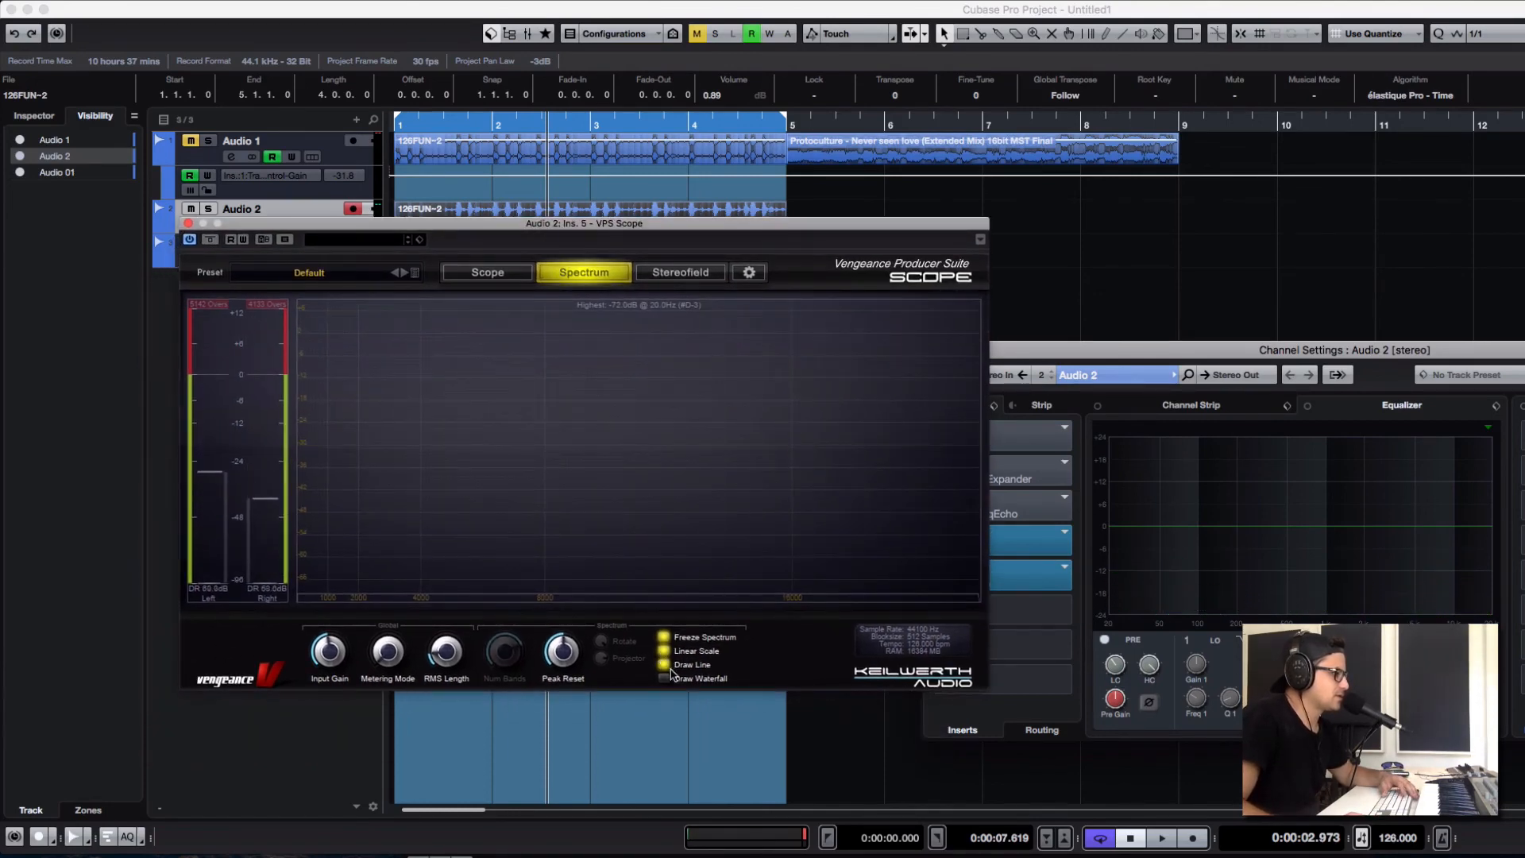
pyautogui.press('space')
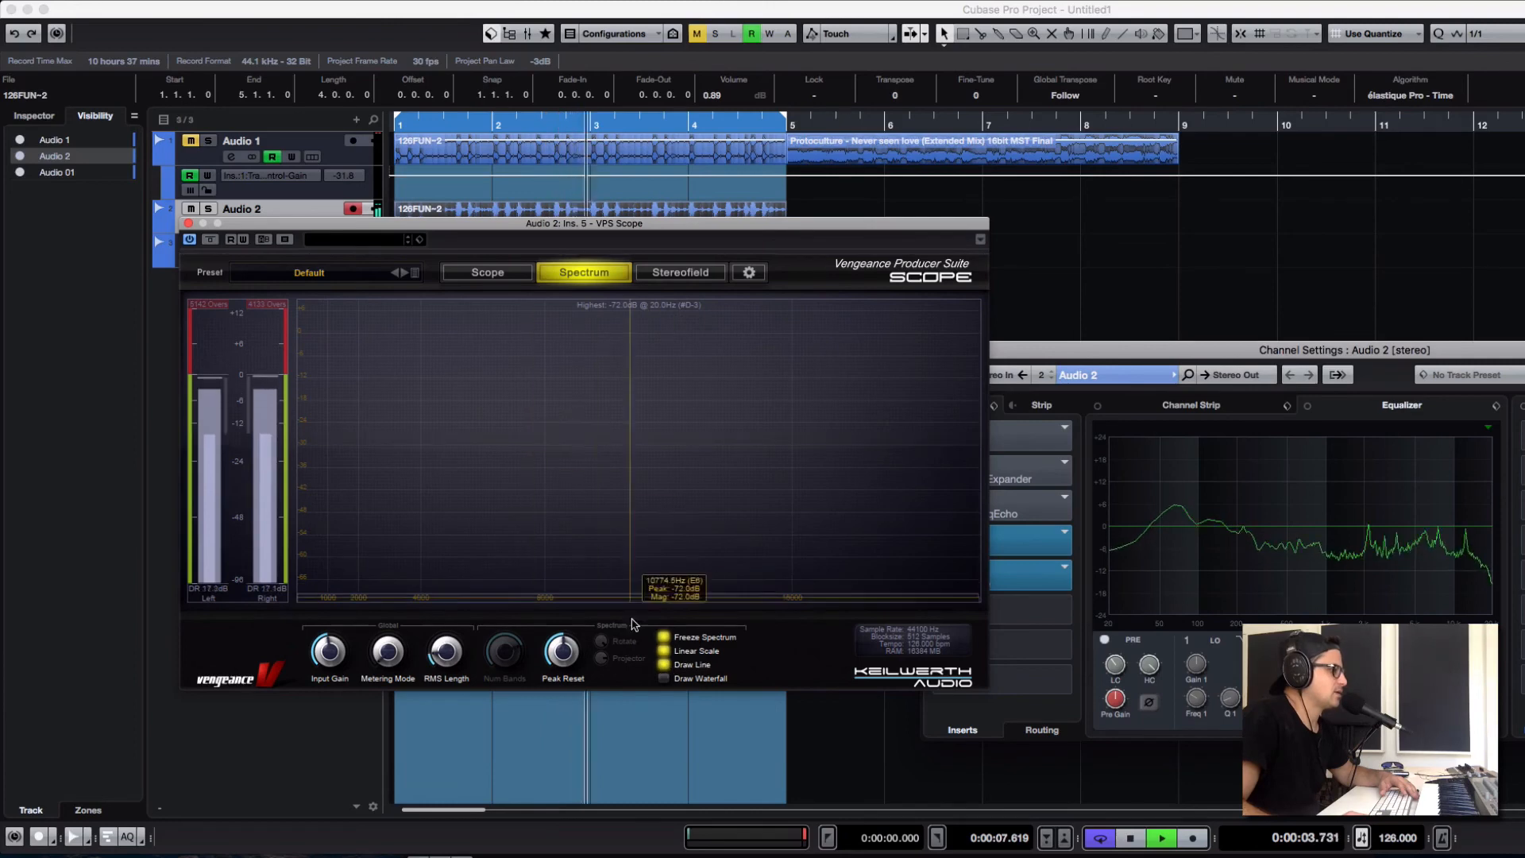
pyautogui.click(665, 638)
pyautogui.click(665, 652)
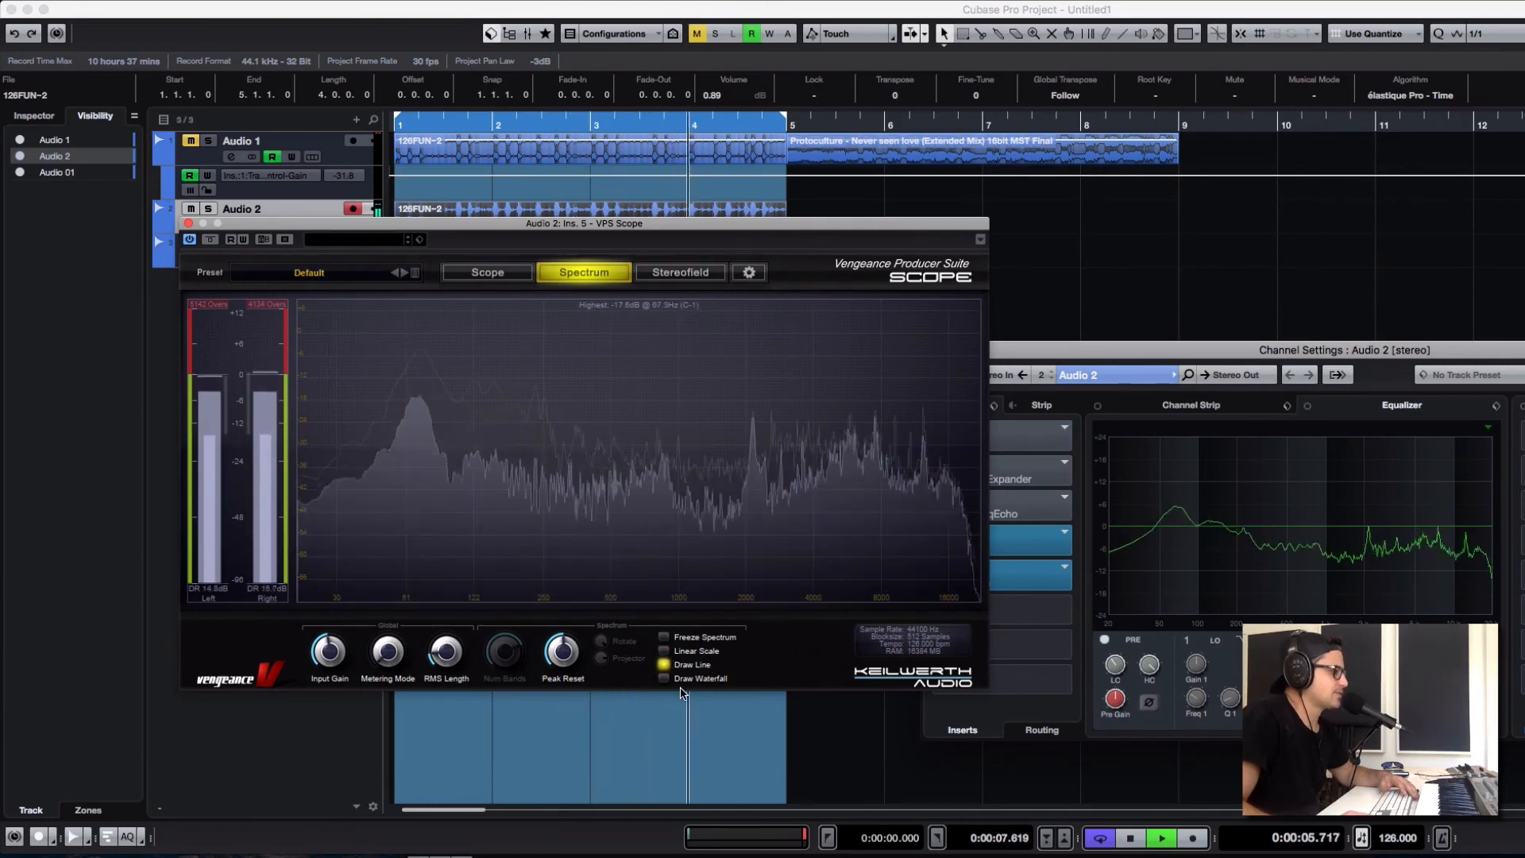
# Step: Display the spectrum as a waterfall, set its Projector to 76.2 Hz, and stop playback
pyautogui.click(665, 680)
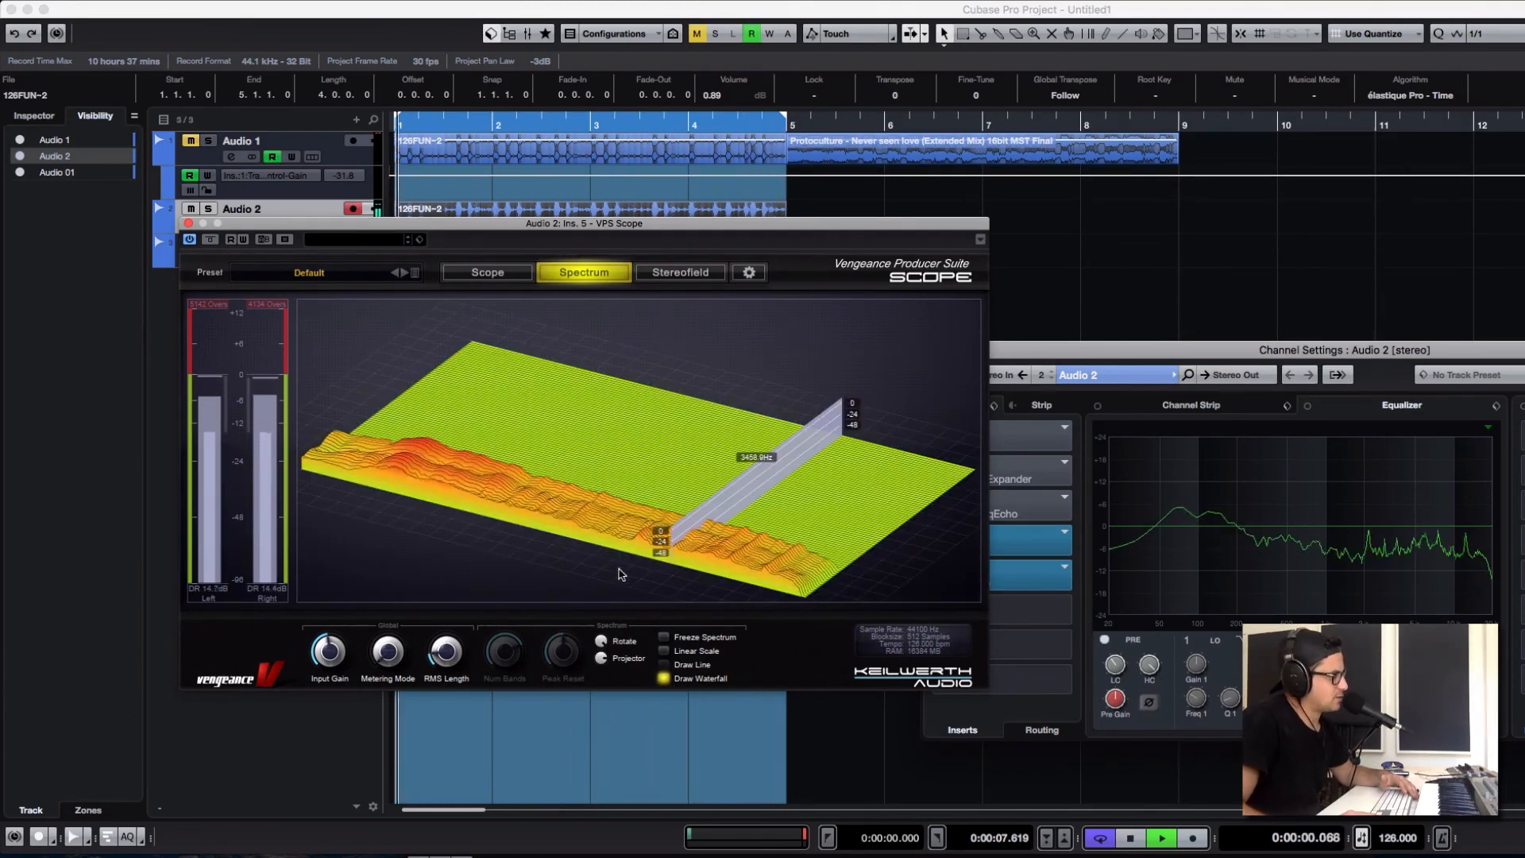
pyautogui.moveTo(601, 659); pyautogui.dragTo(619, 772)
pyautogui.press('space')
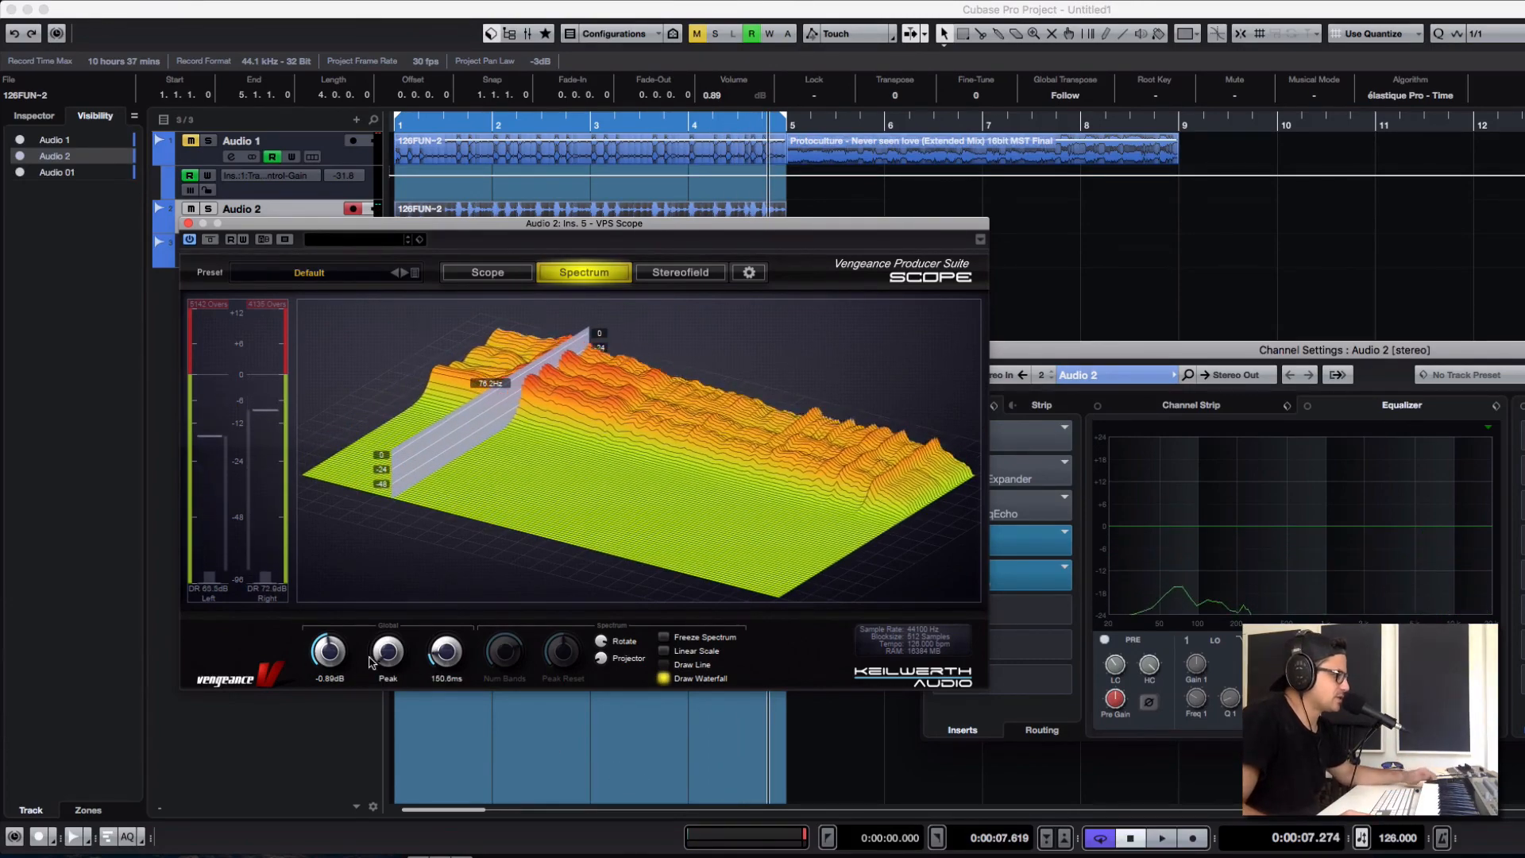
# Step: Try the K12 and K20 settings of VPS Scope's Metering Mode and return it to Peak
pyautogui.moveTo(395, 631)
pyautogui.mouseDown()
pyautogui.moveTo(397, 608)
pyautogui.moveTo(395, 630)
pyautogui.mouseUp()
pyautogui.press('space')
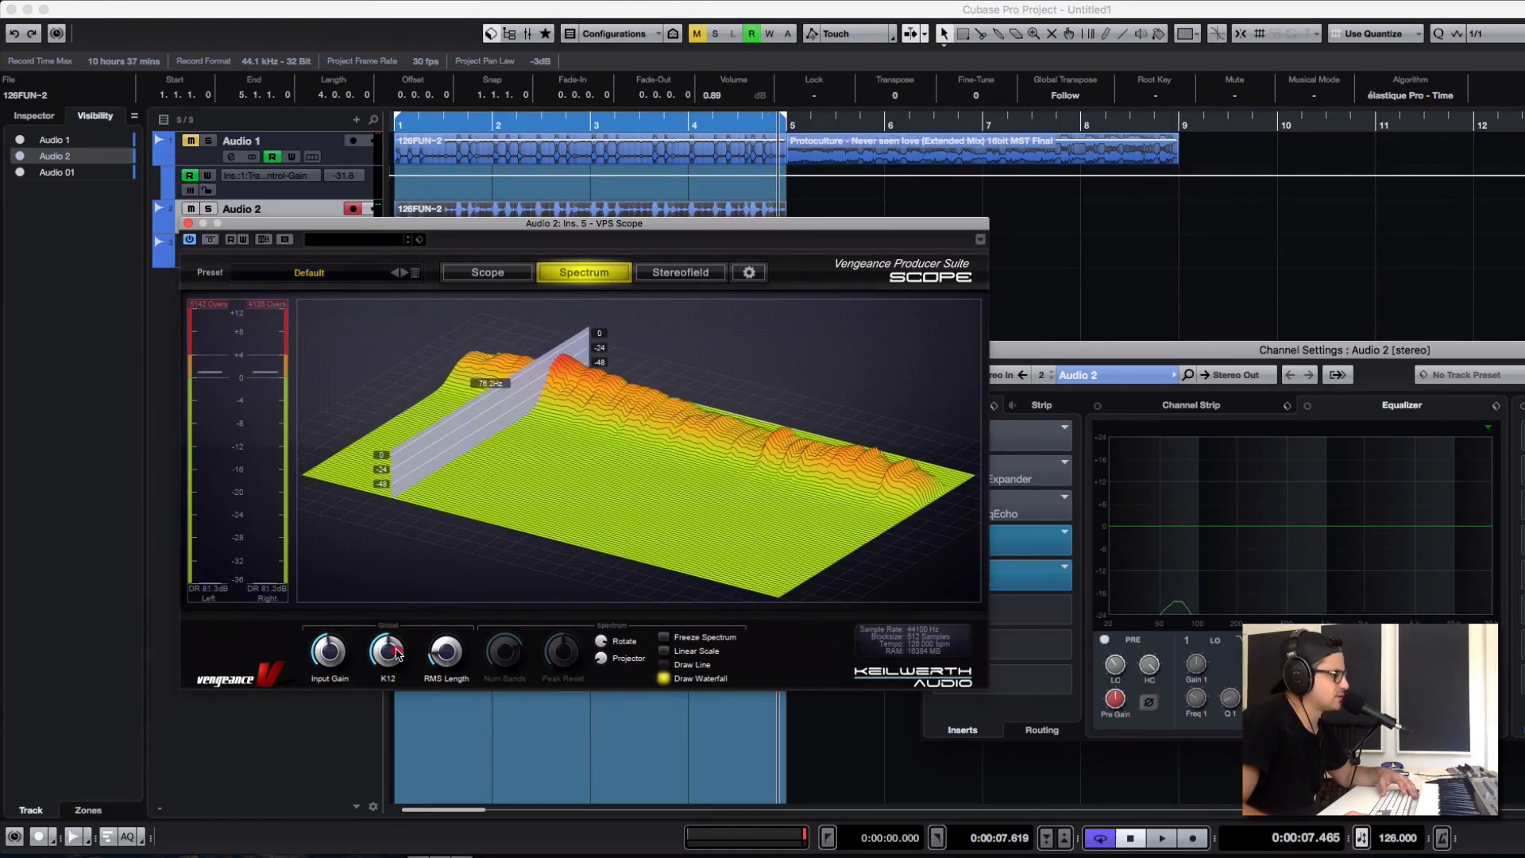
pyautogui.moveTo(398, 623); pyautogui.dragTo(399, 583)
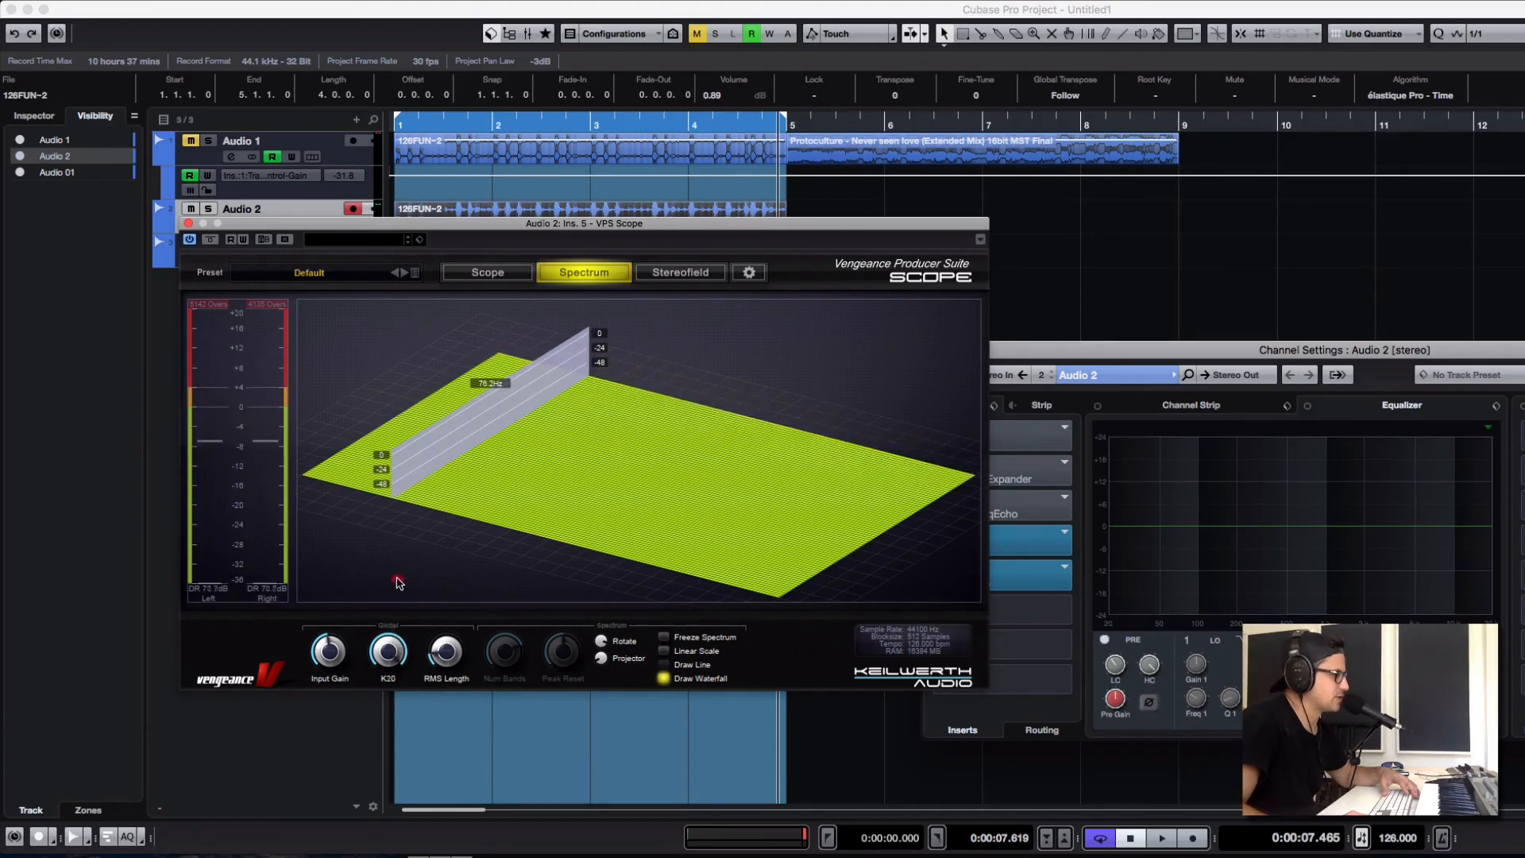
pyautogui.moveTo(385, 666); pyautogui.dragTo(328, 771)
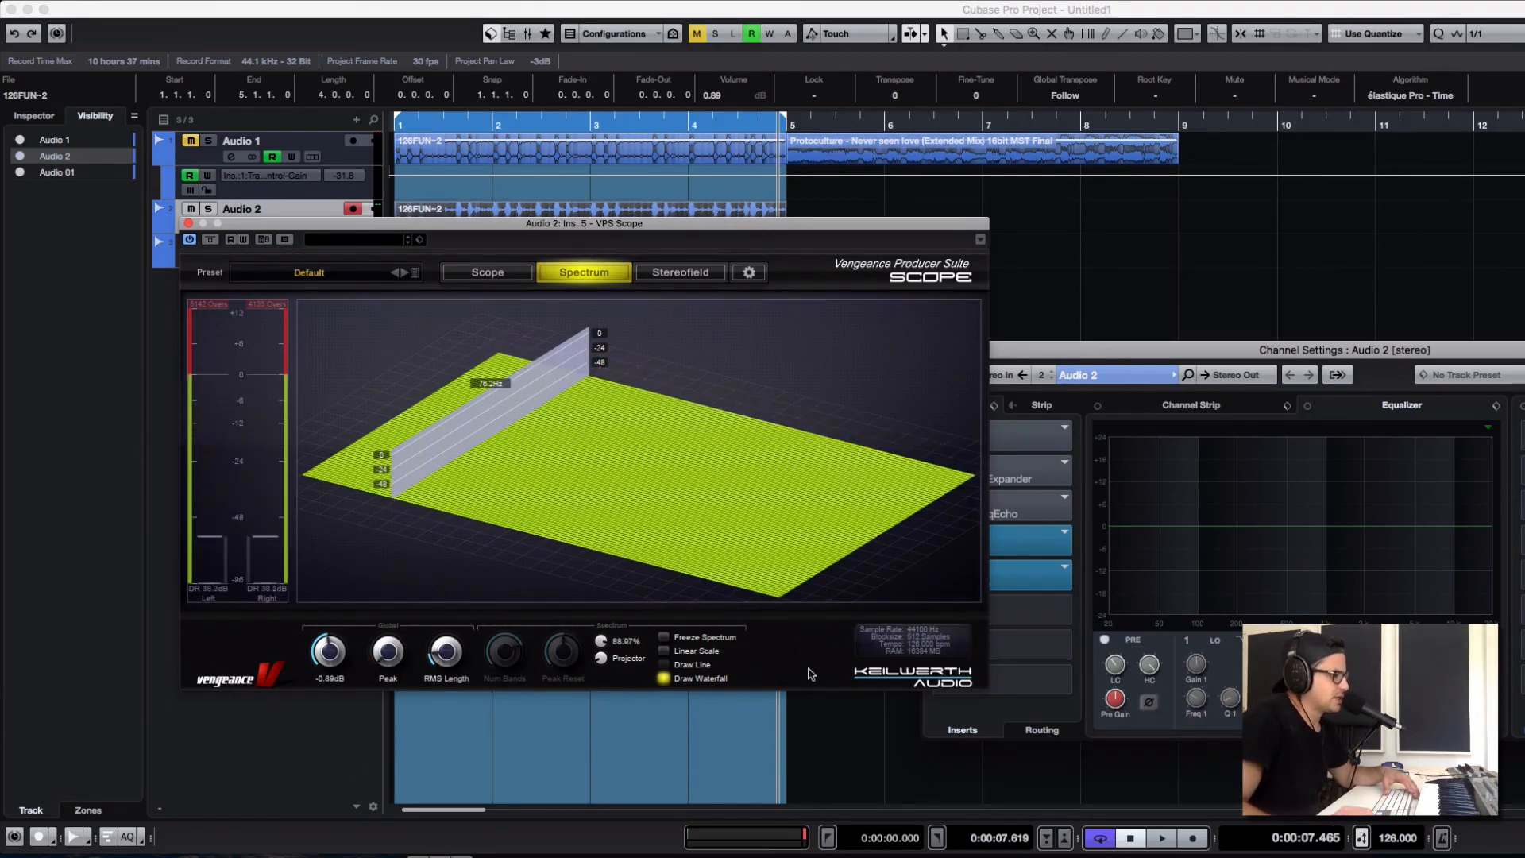
# Step: Set the waterfall's Rotate to 0.00% during playback, toggle Freeze Spectrum and leave it on, and stop playback
pyautogui.press('space')
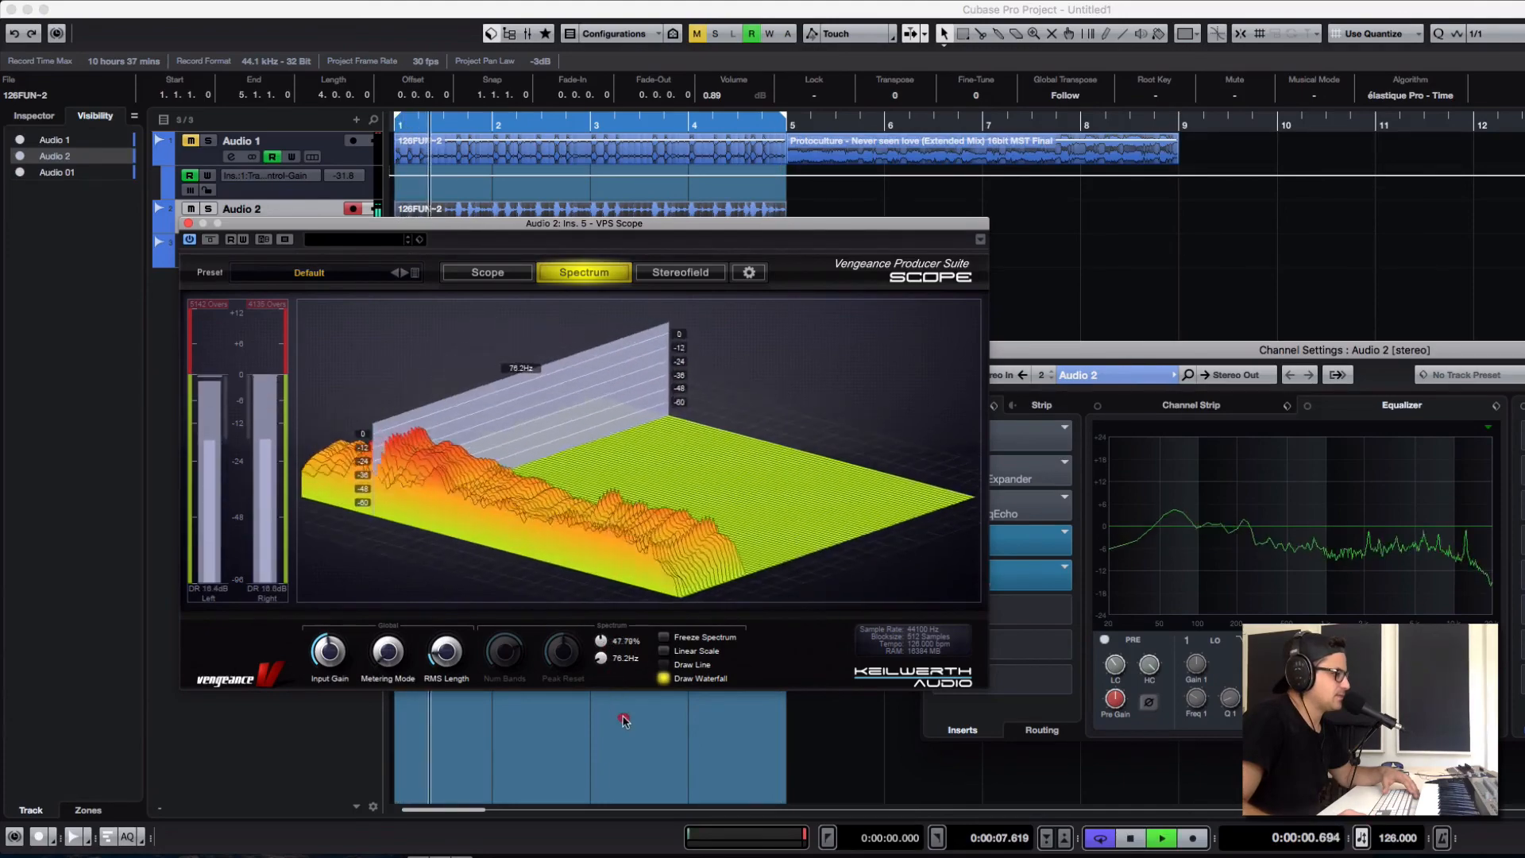
pyautogui.press('space')
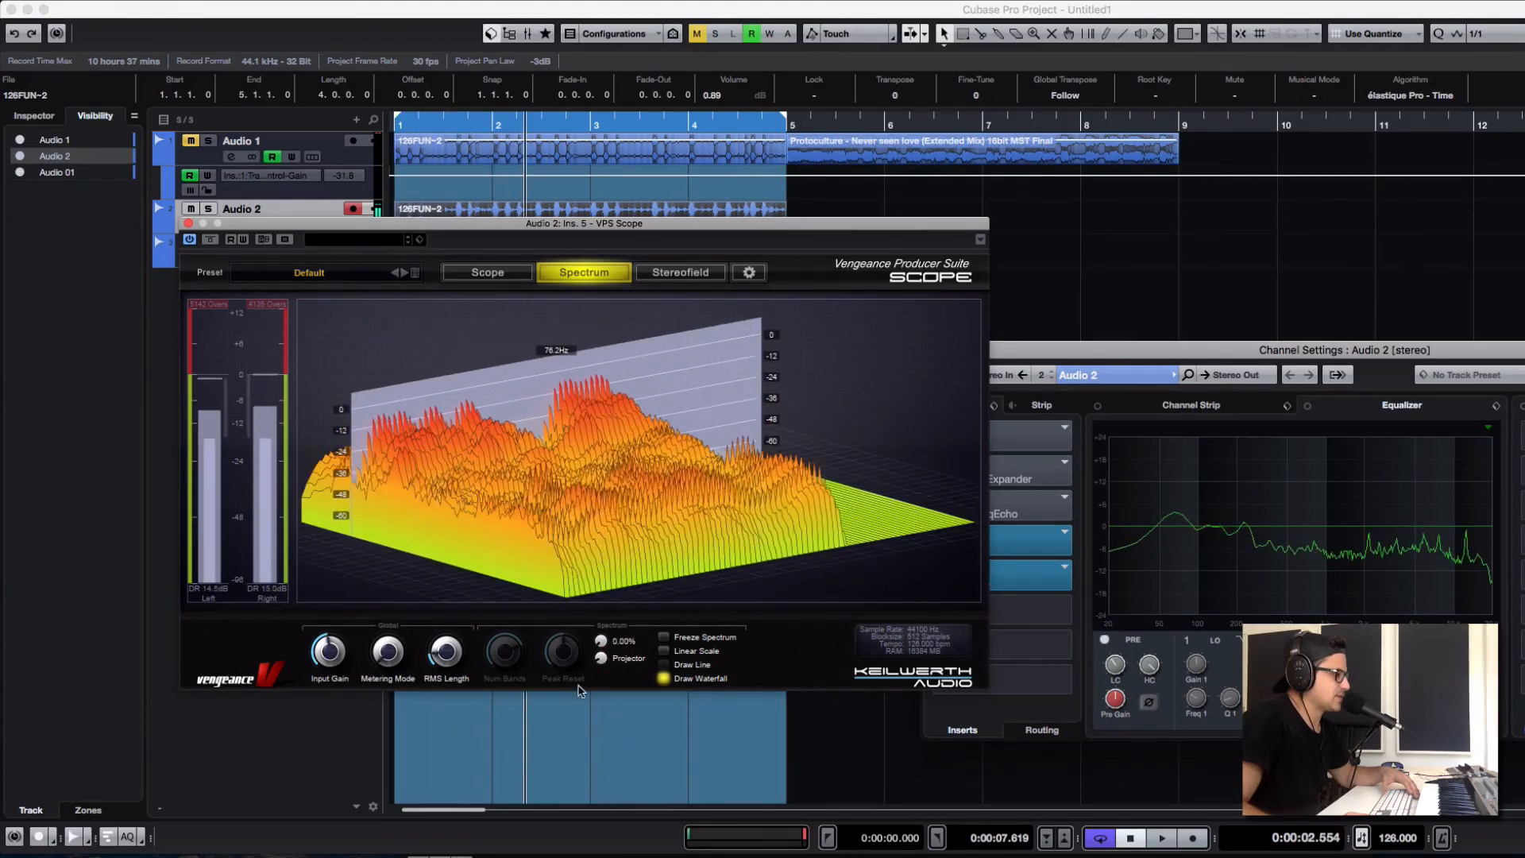
pyautogui.press('space')
pyautogui.click(664, 638)
pyautogui.click(663, 638)
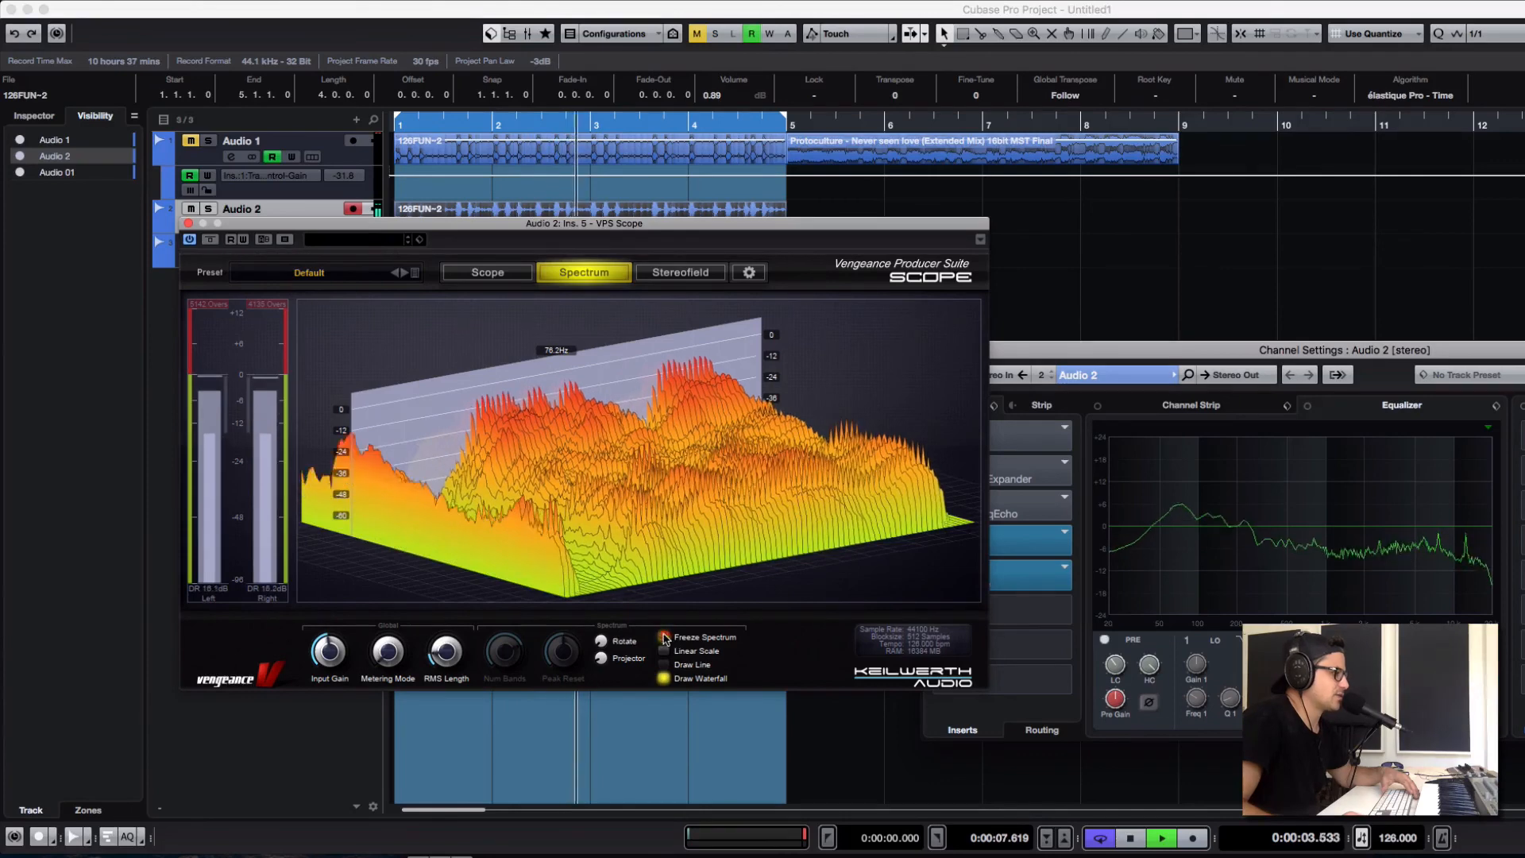
pyautogui.click(663, 638)
pyautogui.press('space')
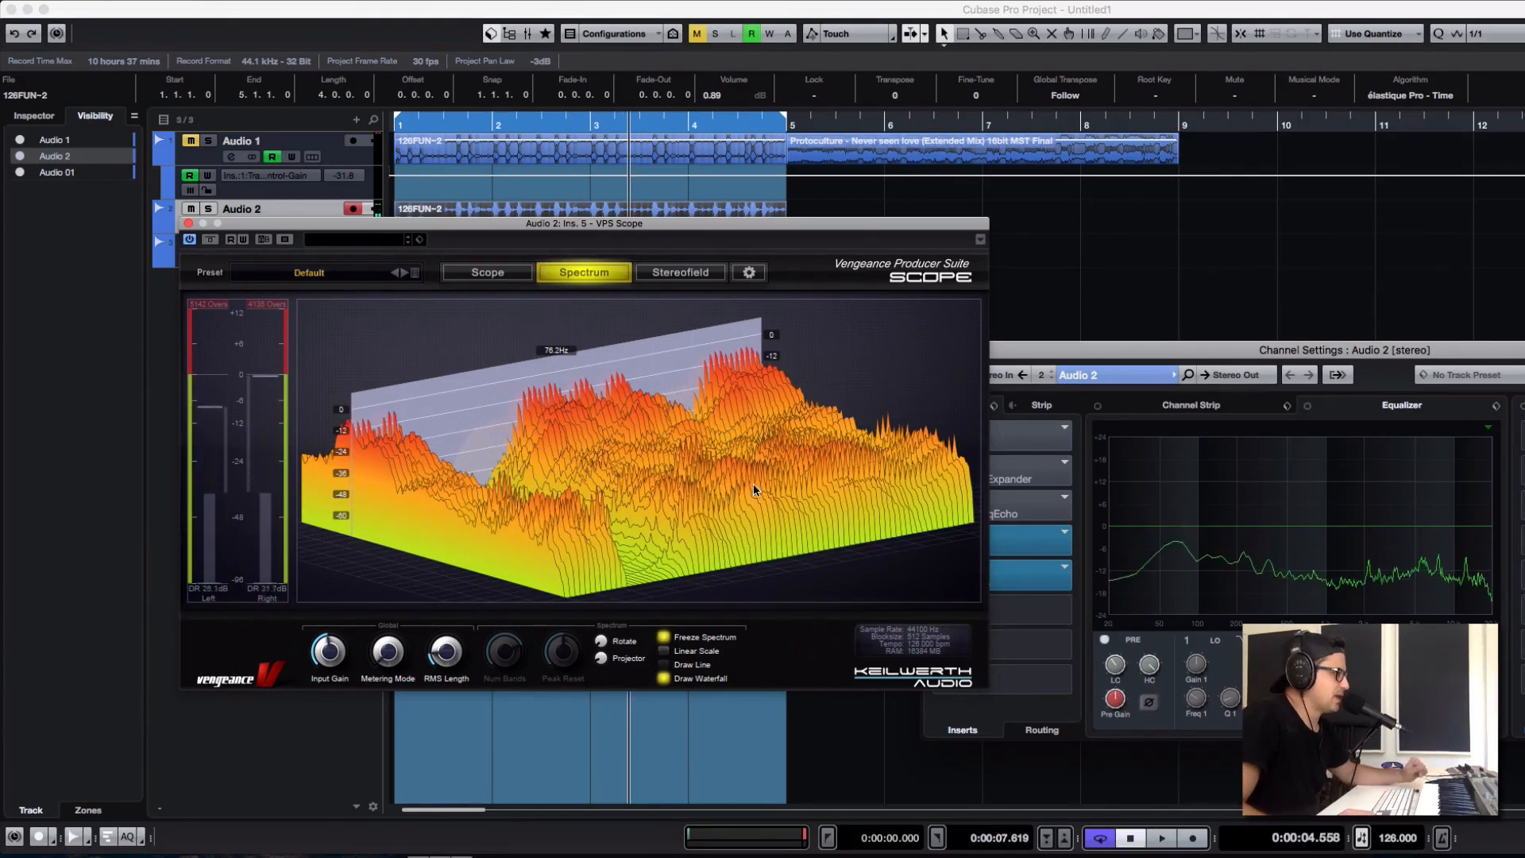
# Step: Switch VPS Scope to the Scope view and enable Male 'Ess' instead of Female 'Ess', with Transients on
pyautogui.click(504, 275)
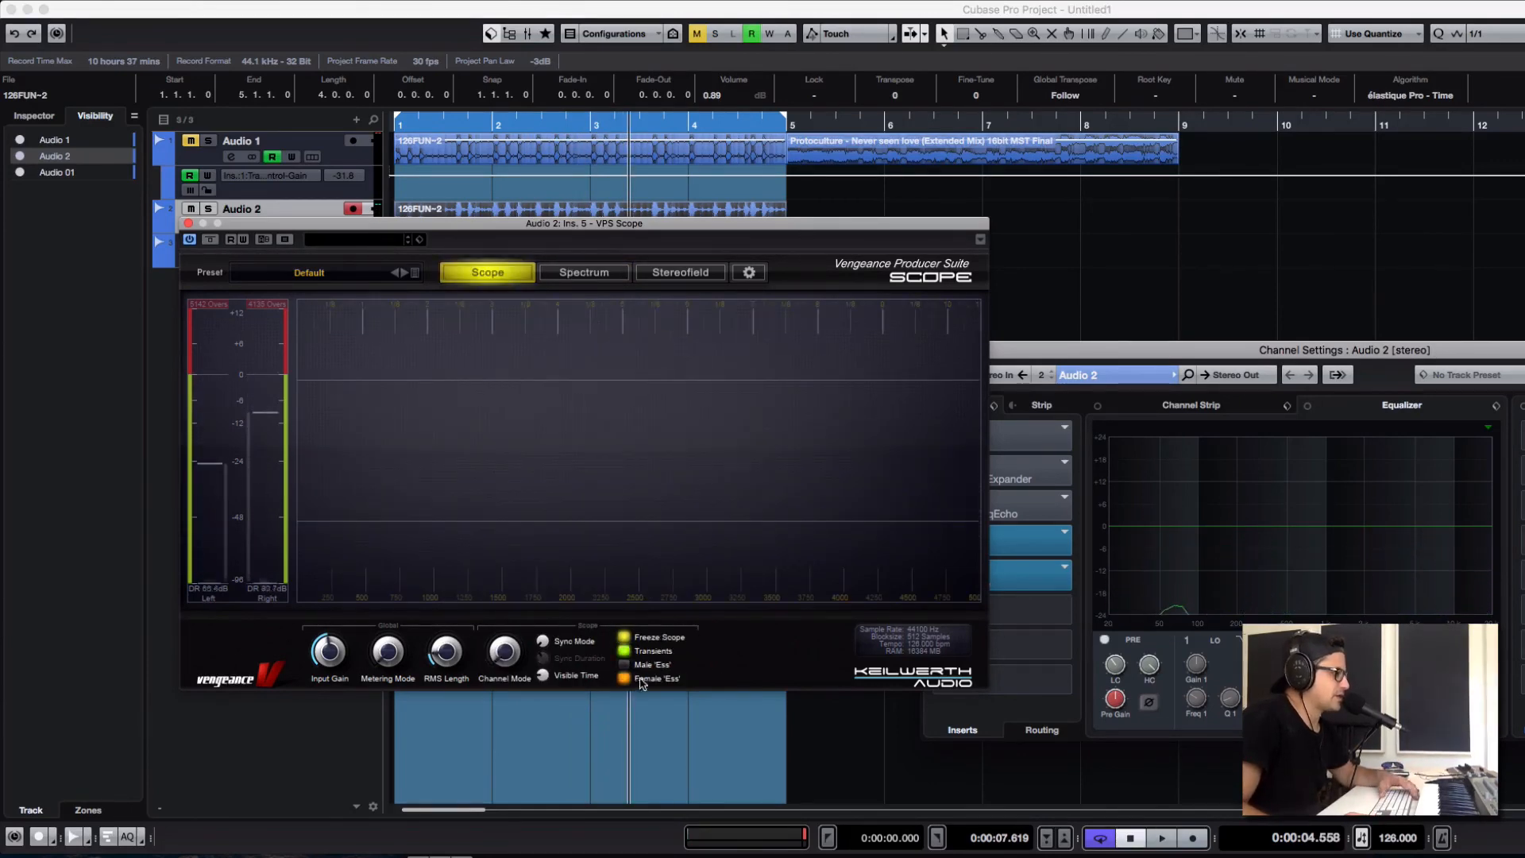
pyautogui.click(626, 656)
pyautogui.click(623, 679)
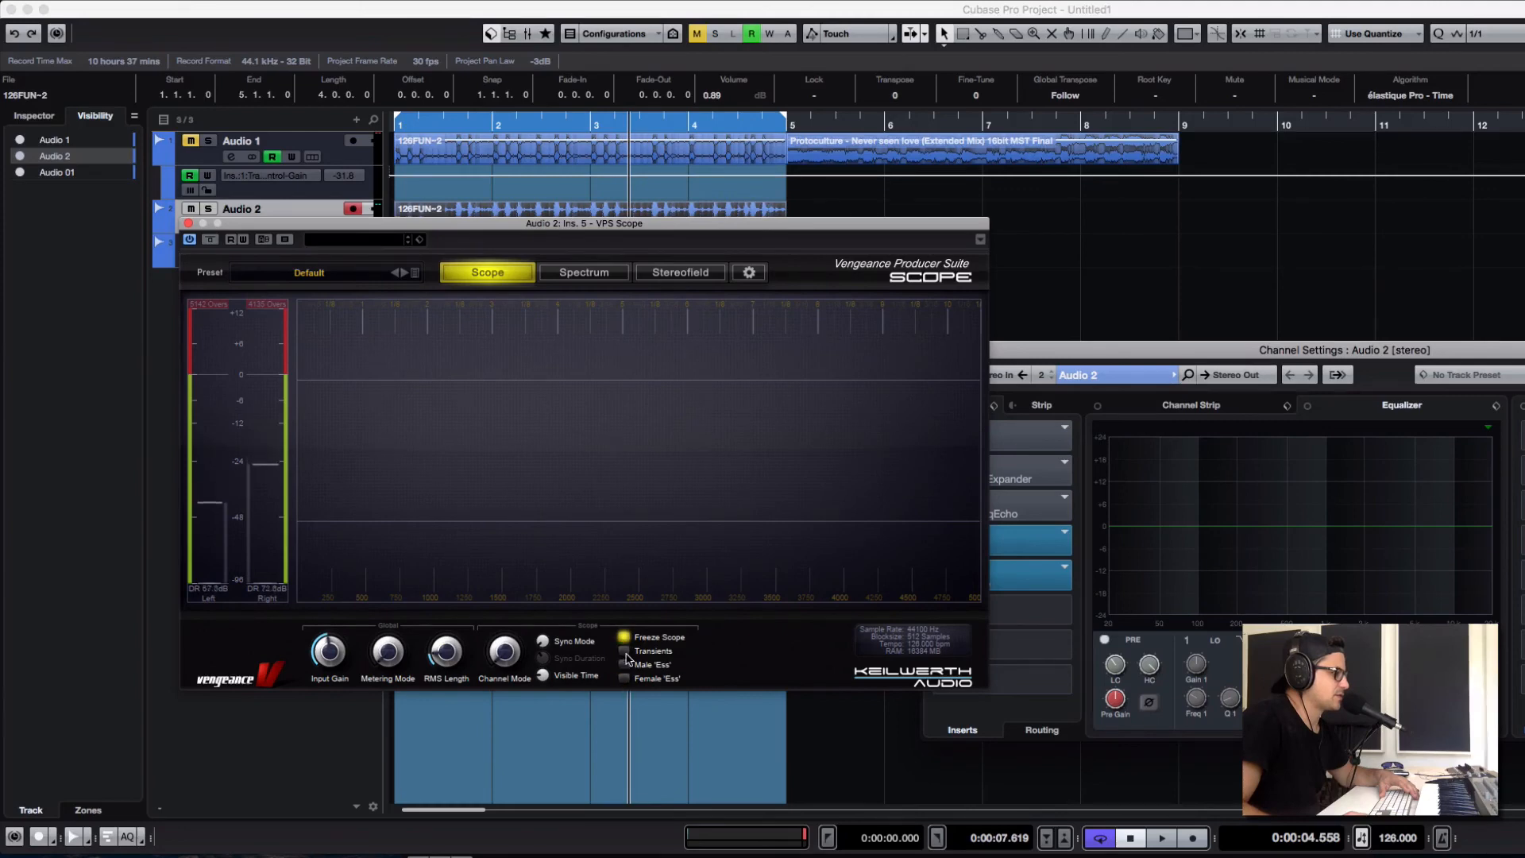
pyautogui.click(625, 665)
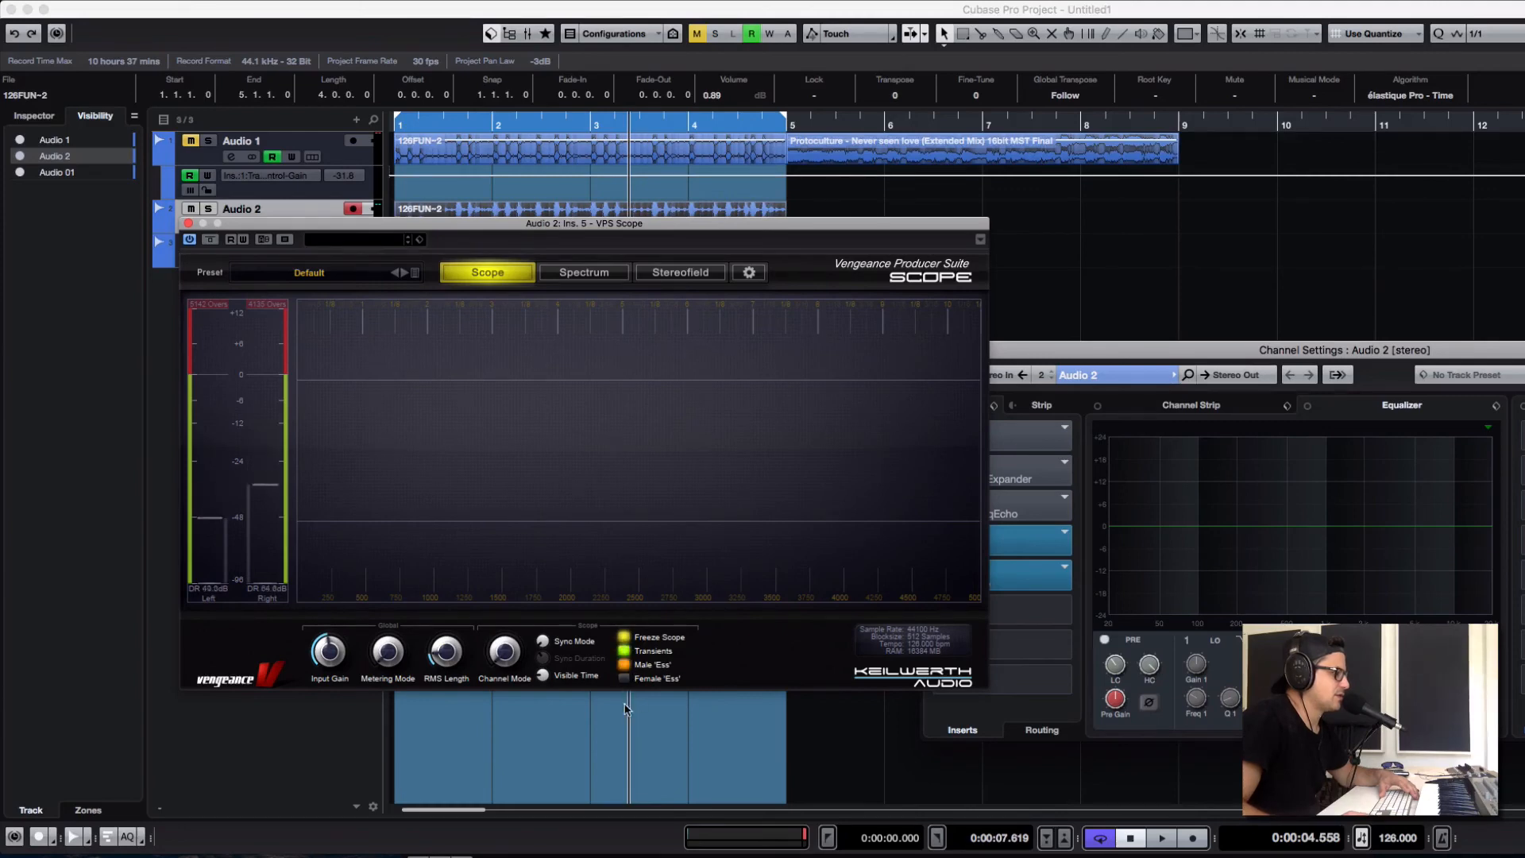
# Step: Turn off Freeze Scope and try the Transient Sync Mode before returning it to Free
pyautogui.click(541, 641)
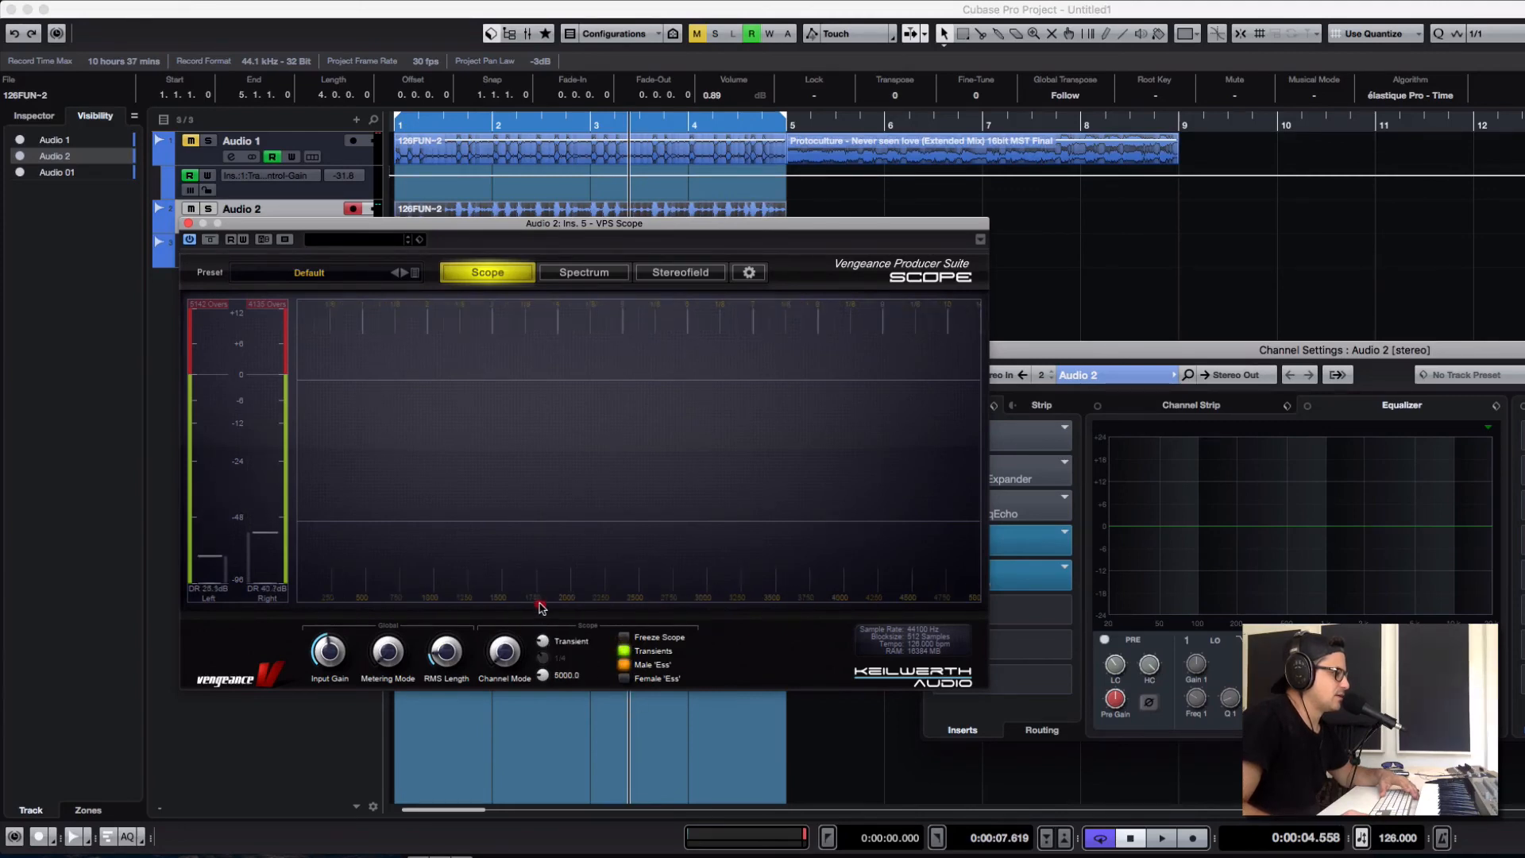
pyautogui.click(542, 642)
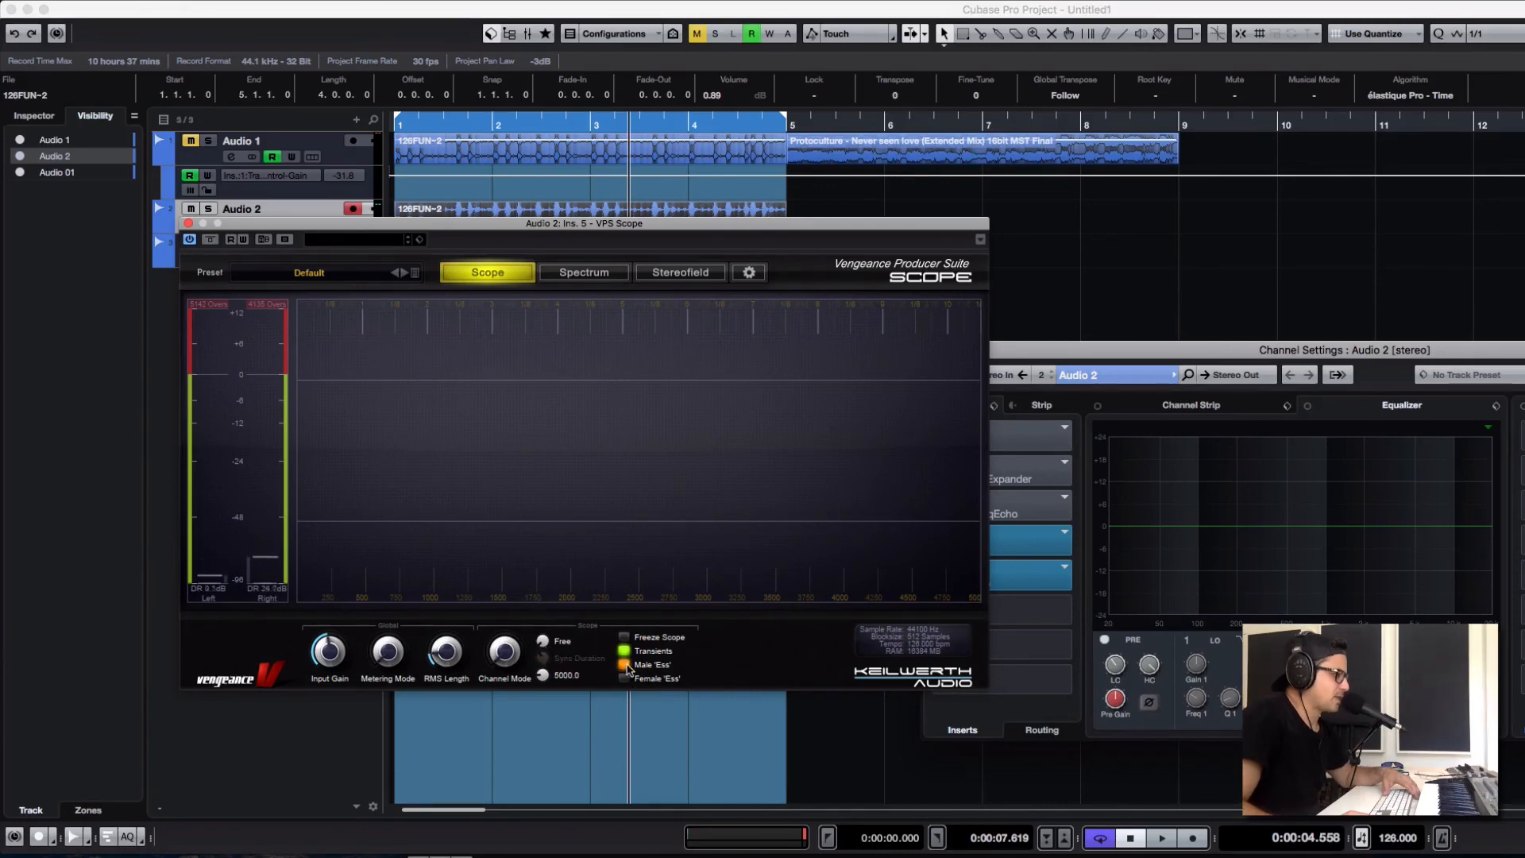
# Step: Compare the Female 'Ess' and Male 'Ess' displays during playback, leave Female 'Ess' on, freeze the scope and stop playback
pyautogui.click(654, 680)
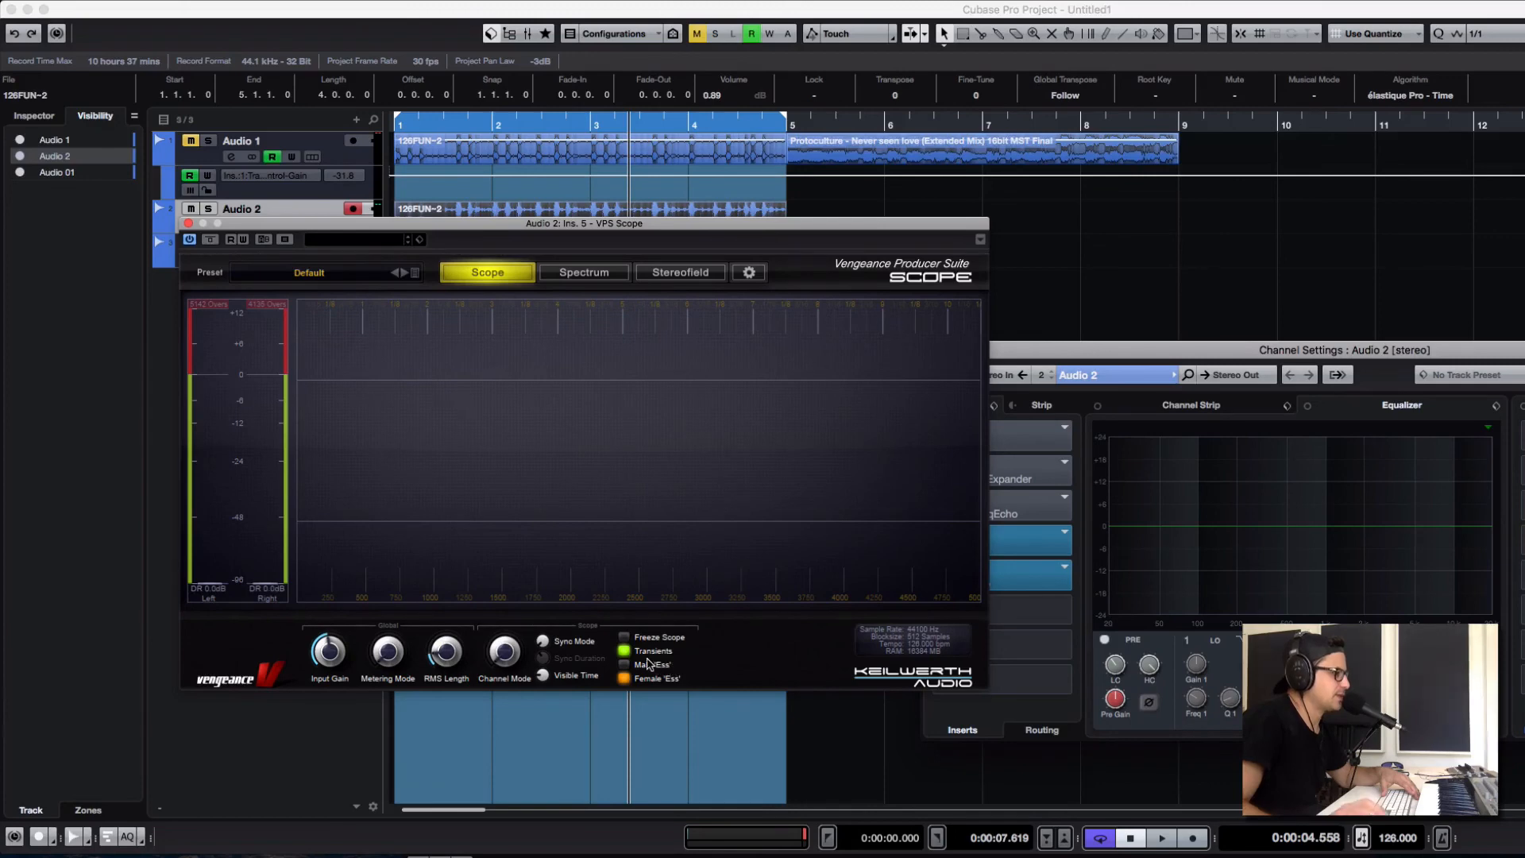
pyautogui.press('space')
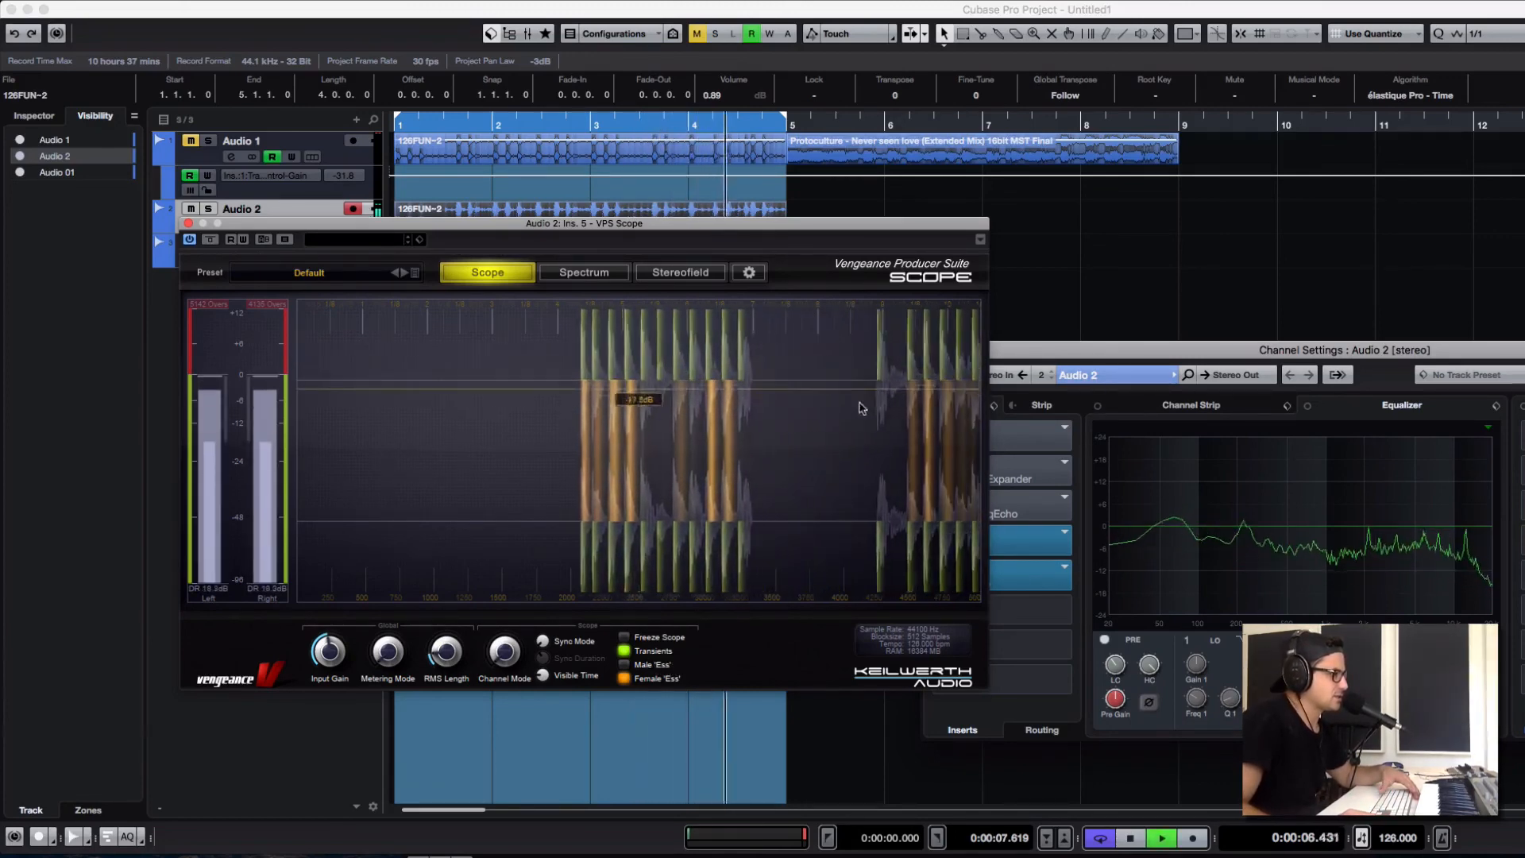
pyautogui.click(621, 667)
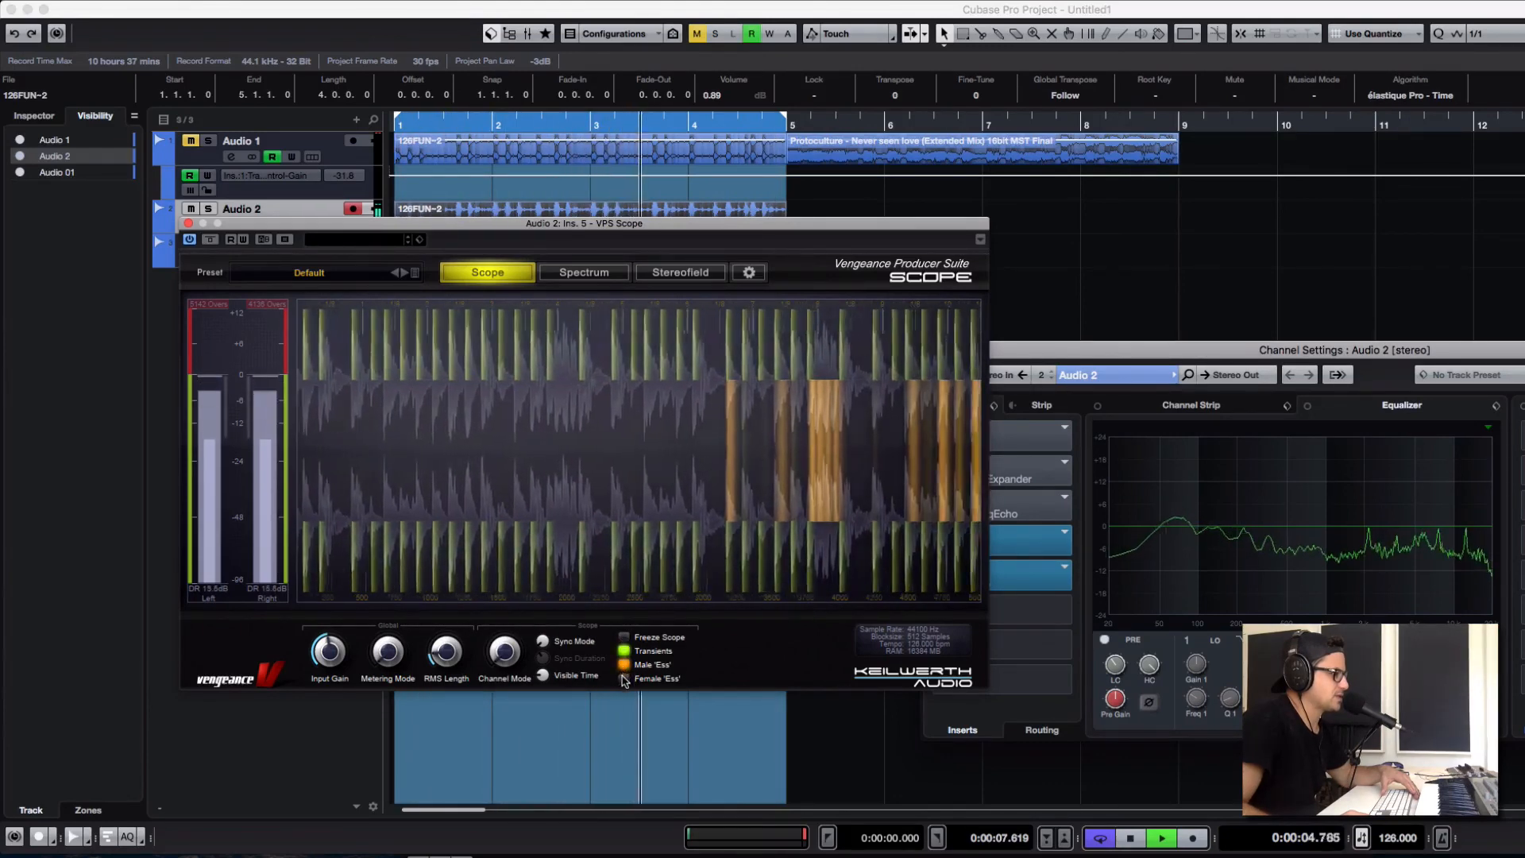
pyautogui.click(624, 679)
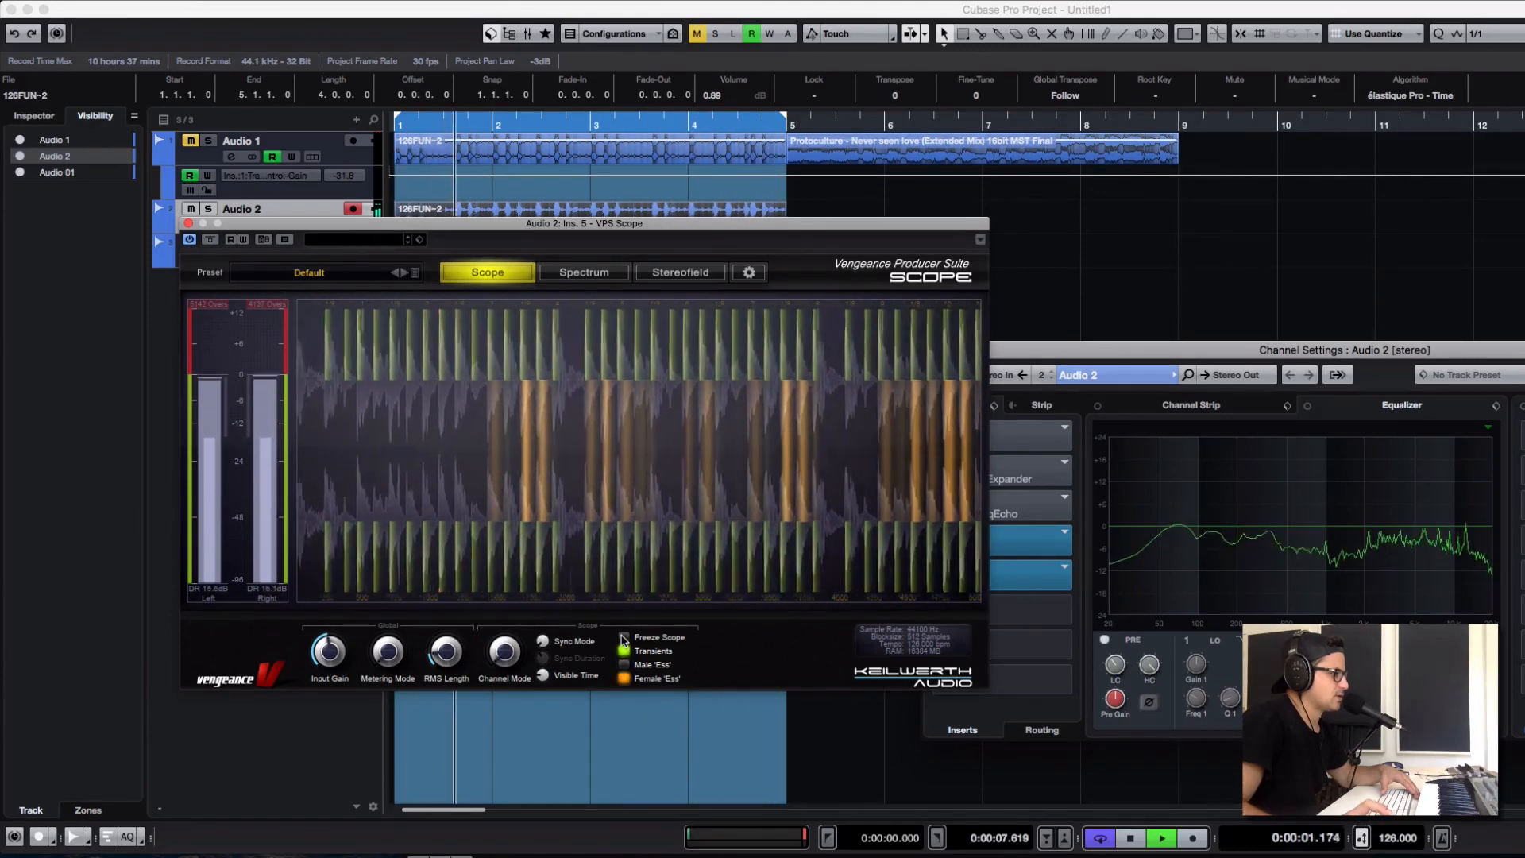
pyautogui.click(624, 638)
pyautogui.press('space')
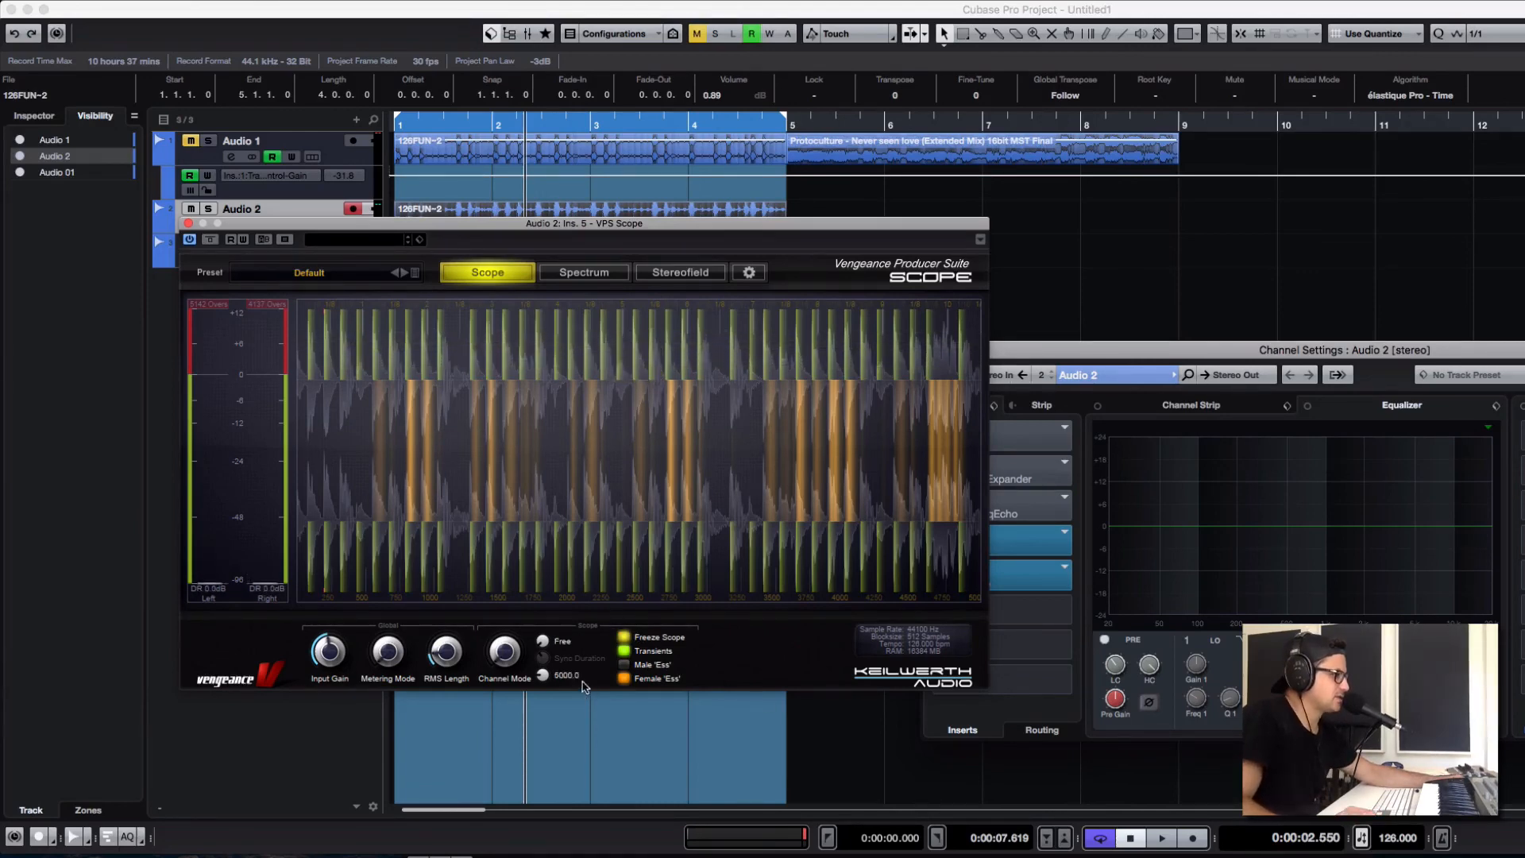
# Step: Set VPS Scope's Sync Mode to Beat Time and play the loop briefly to check the synced waveform
pyautogui.click(545, 639)
pyautogui.moveTo(548, 590); pyautogui.dragTo(548, 588)
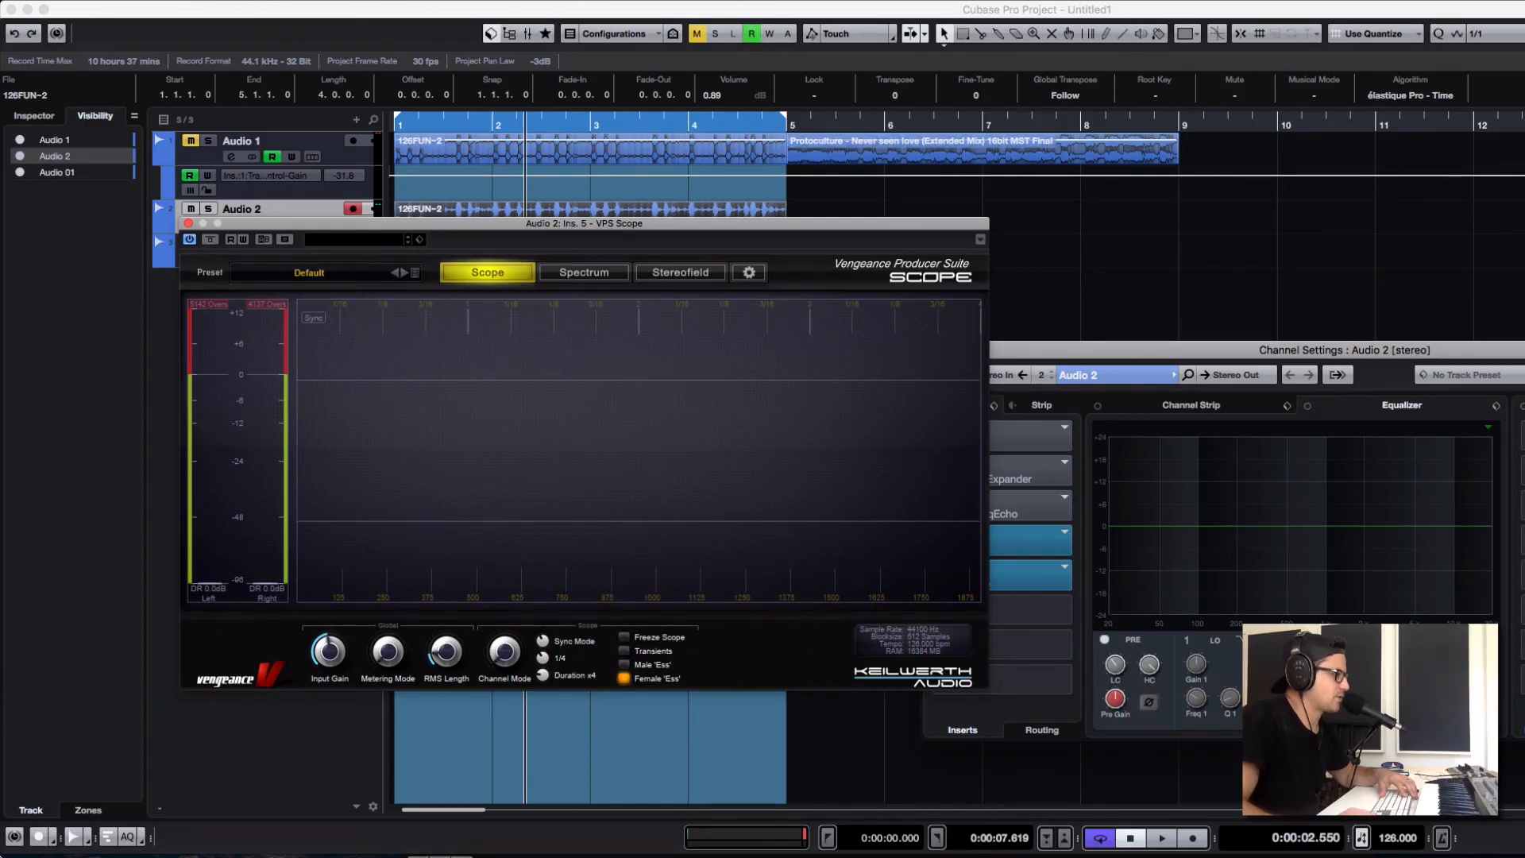
pyautogui.press('space')
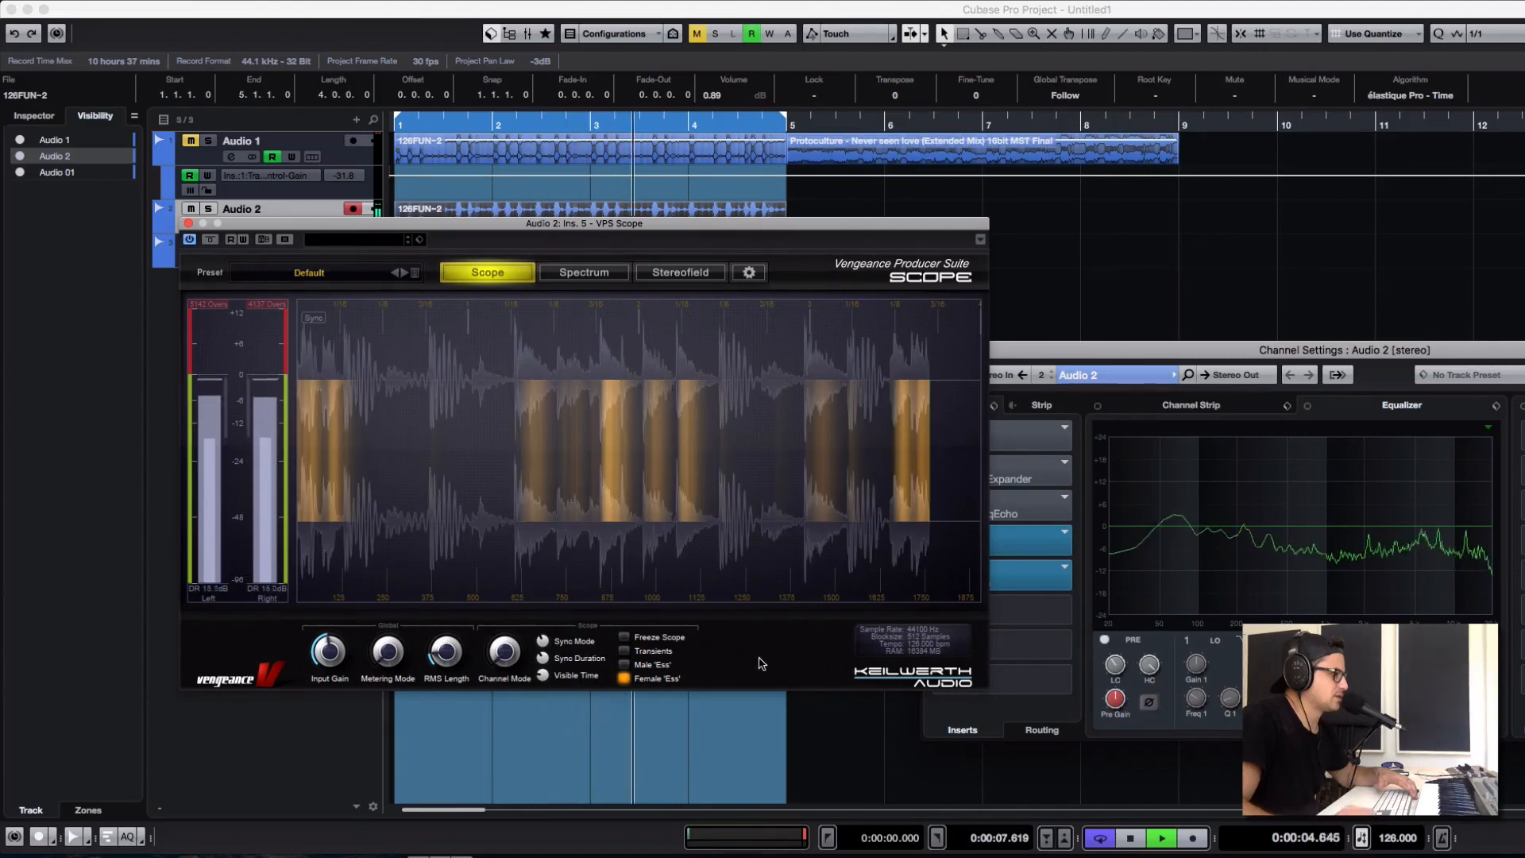
pyautogui.press('space')
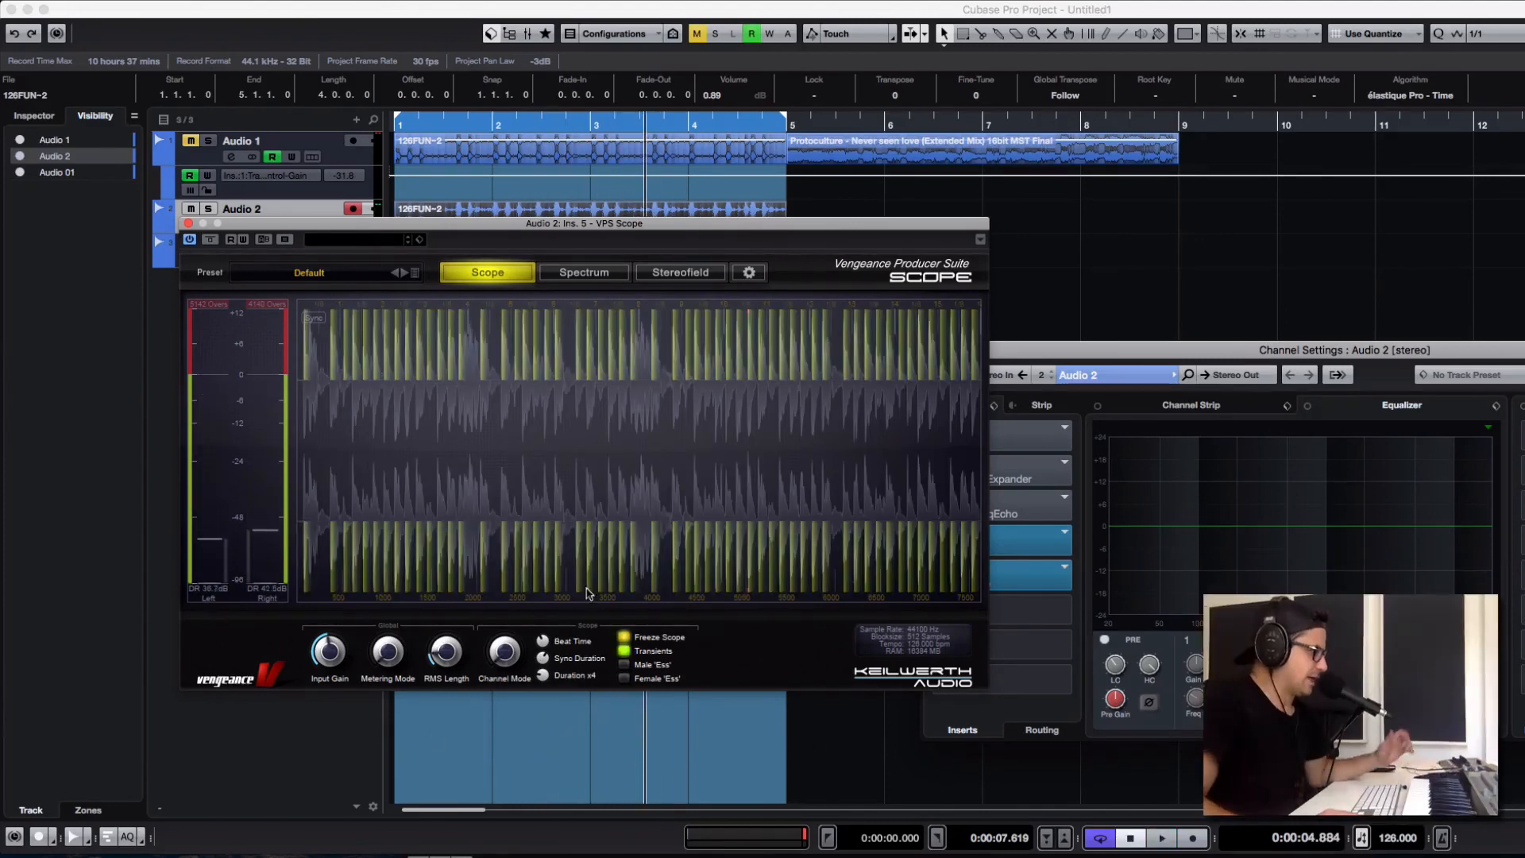